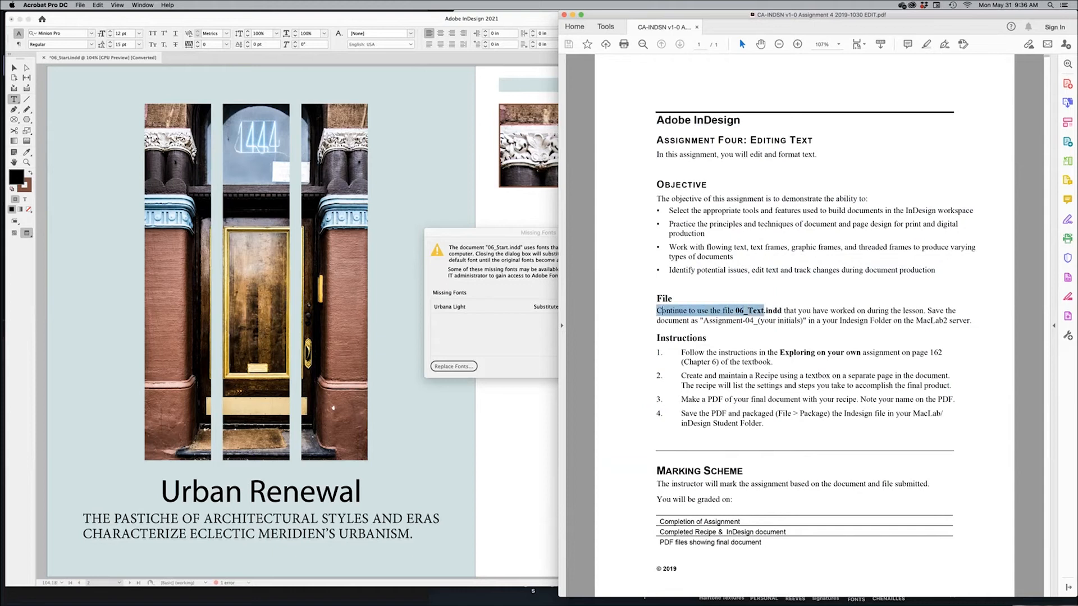
# Check the file named in the assignment PDF, then switch to Finder and preview 06_End_preview.pdf from the Lesson06 Editing Text folder
pyautogui.click(772, 310)
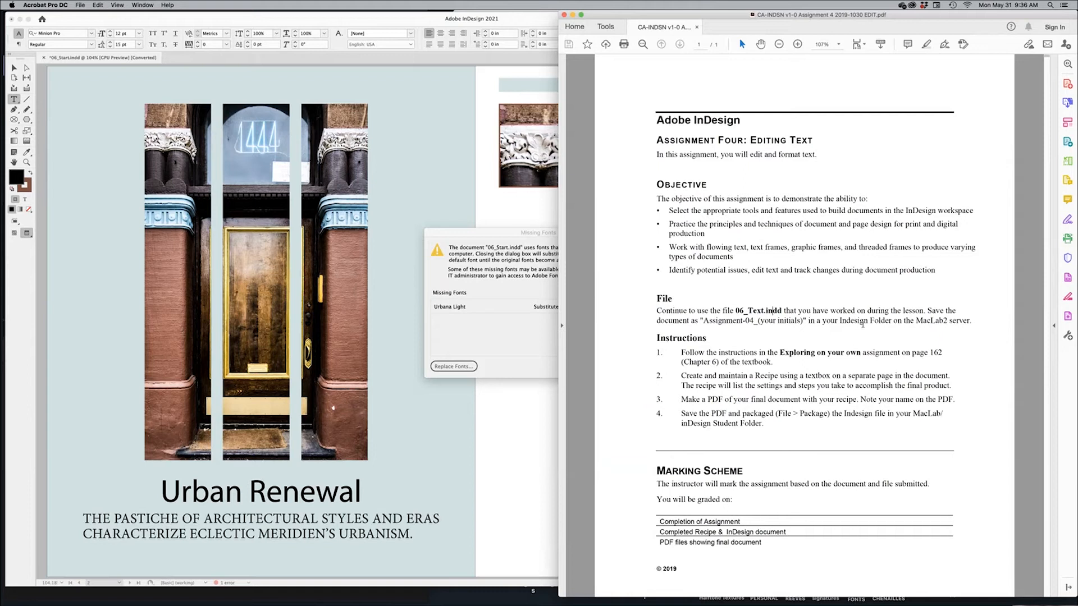
pyautogui.moveTo(747, 310); pyautogui.dragTo(828, 311)
pyautogui.press('super+Tab')
pyautogui.press('super+Tab')
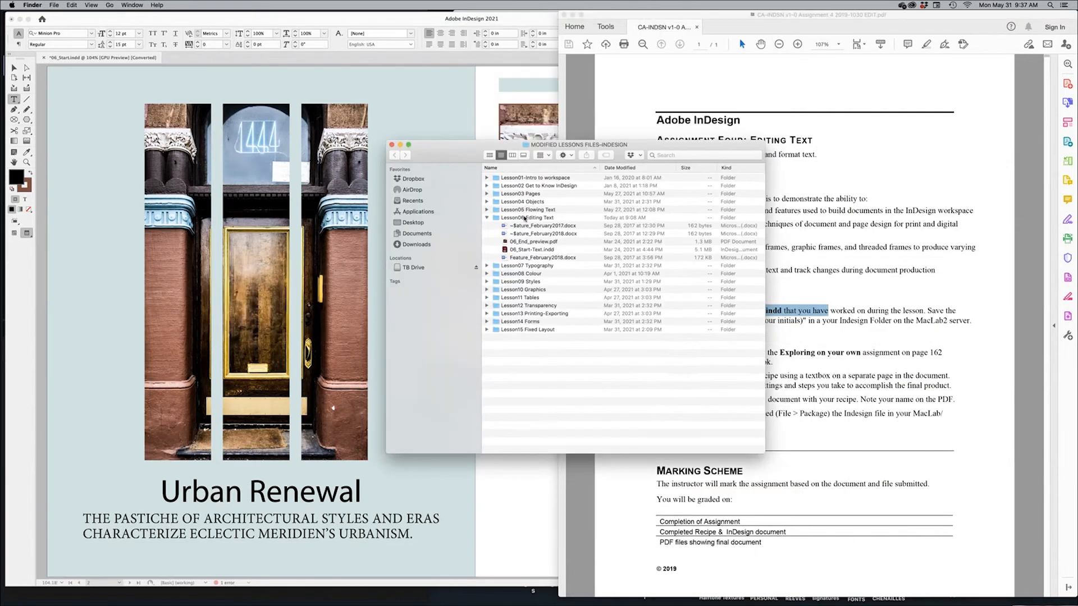
pyautogui.click(524, 218)
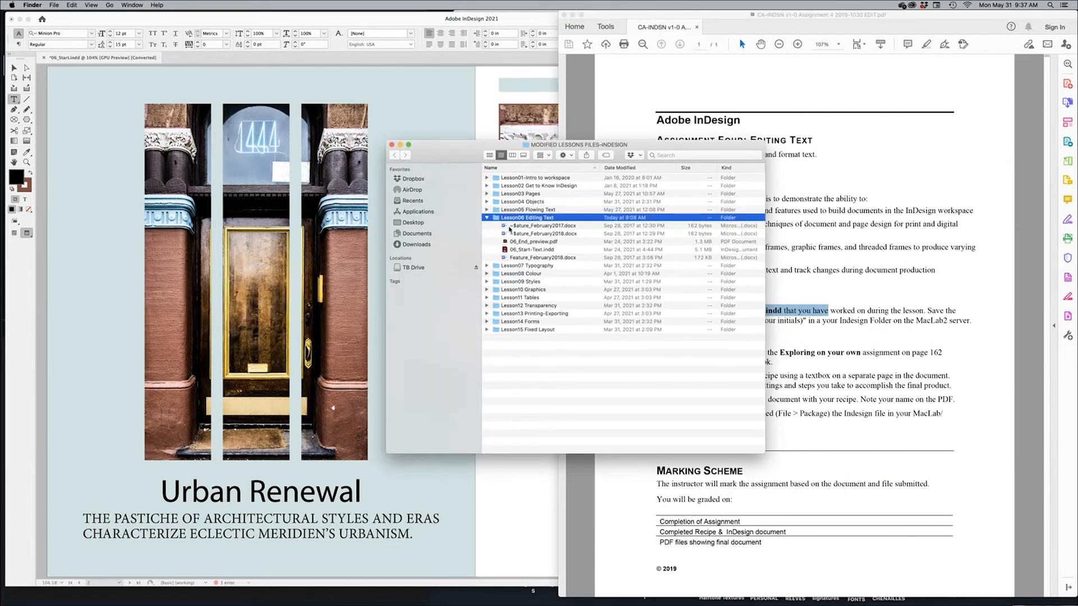
pyautogui.click(562, 251)
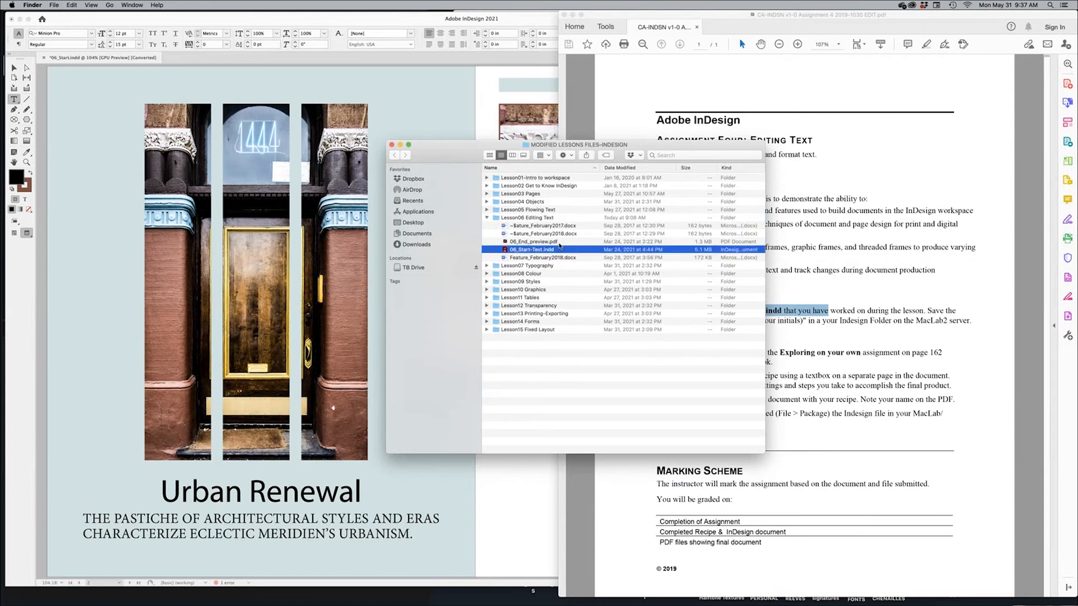
pyautogui.click(558, 242)
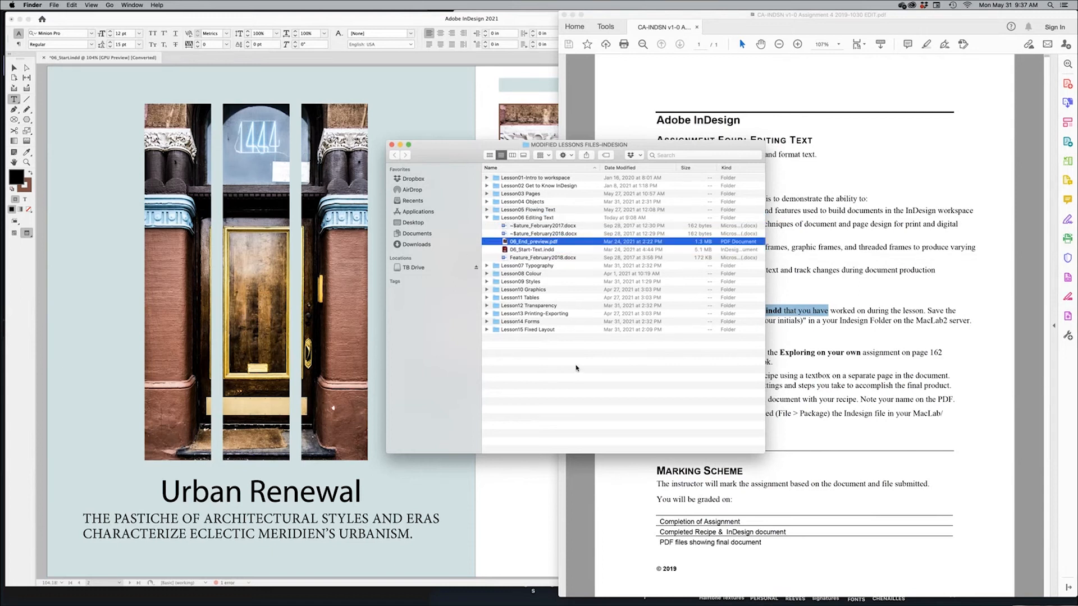
pyautogui.press('space')
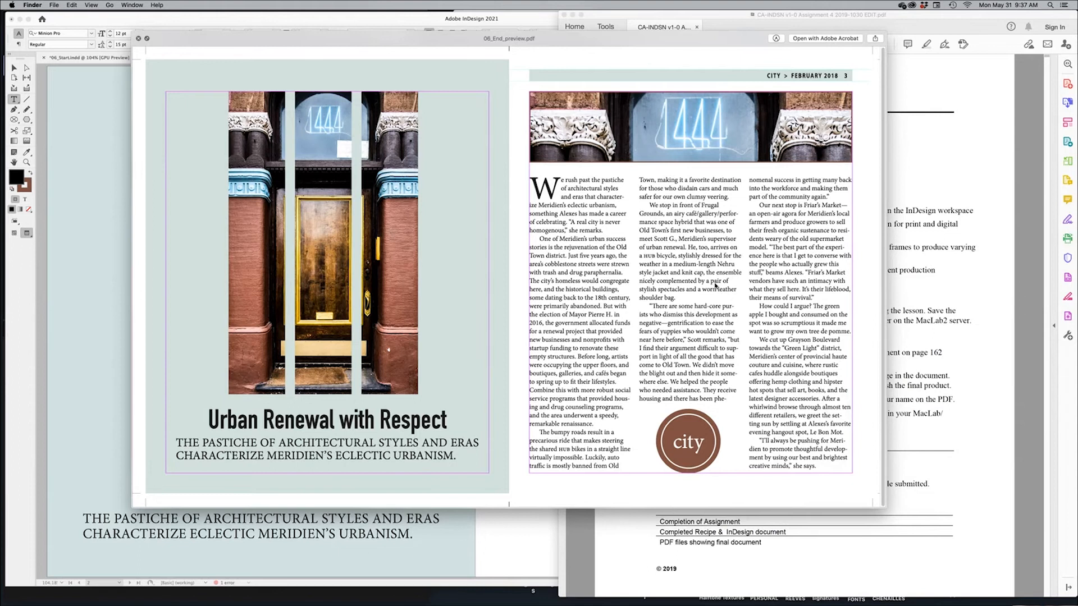
pyautogui.press('space')
# Return to the assignment PDF in Acrobat and review the first instruction and the File section's requirements for the working file and save name
pyautogui.click(722, 346)
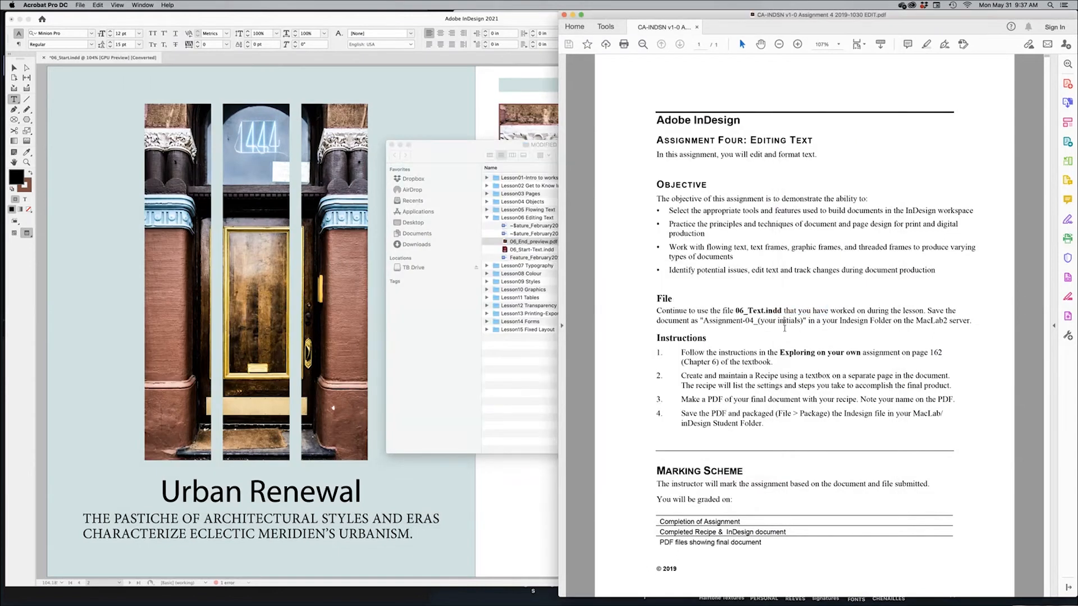
pyautogui.moveTo(749, 308); pyautogui.dragTo(766, 310)
pyautogui.click(704, 352)
pyautogui.moveTo(704, 353); pyautogui.dragTo(772, 365)
pyautogui.click(772, 366)
pyautogui.tripleClick(772, 366)
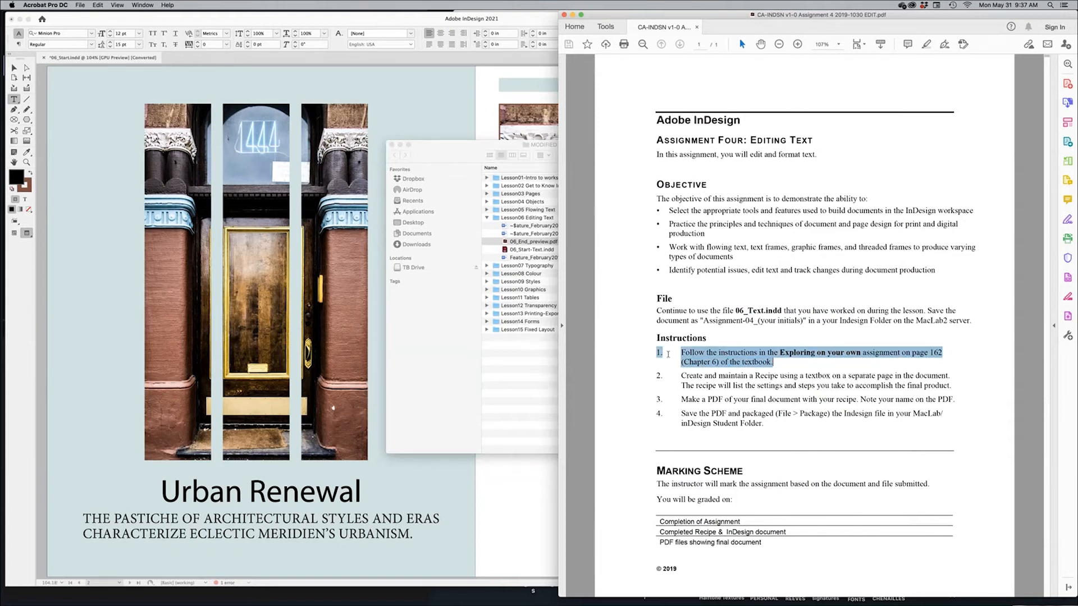
pyautogui.click(734, 310)
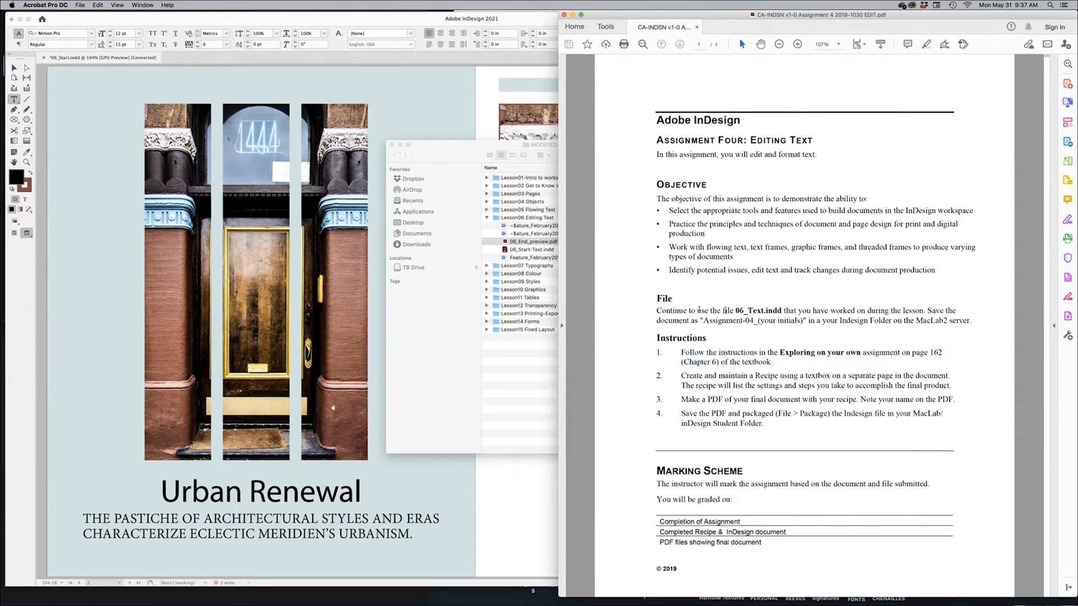
pyautogui.moveTo(695, 311); pyautogui.dragTo(812, 313)
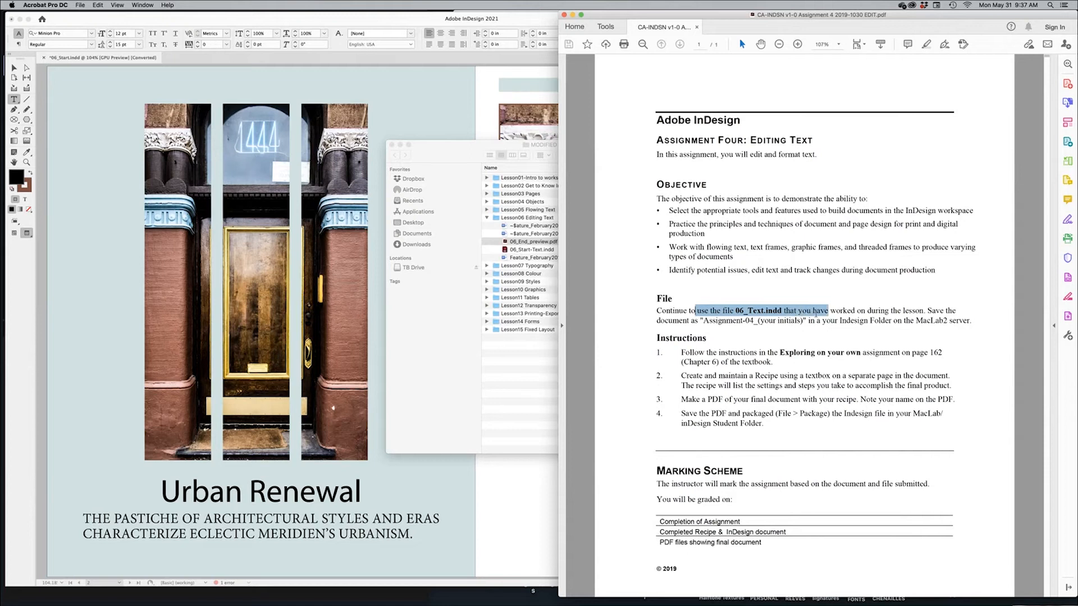
pyautogui.click(866, 310)
pyautogui.moveTo(866, 311); pyautogui.dragTo(910, 320)
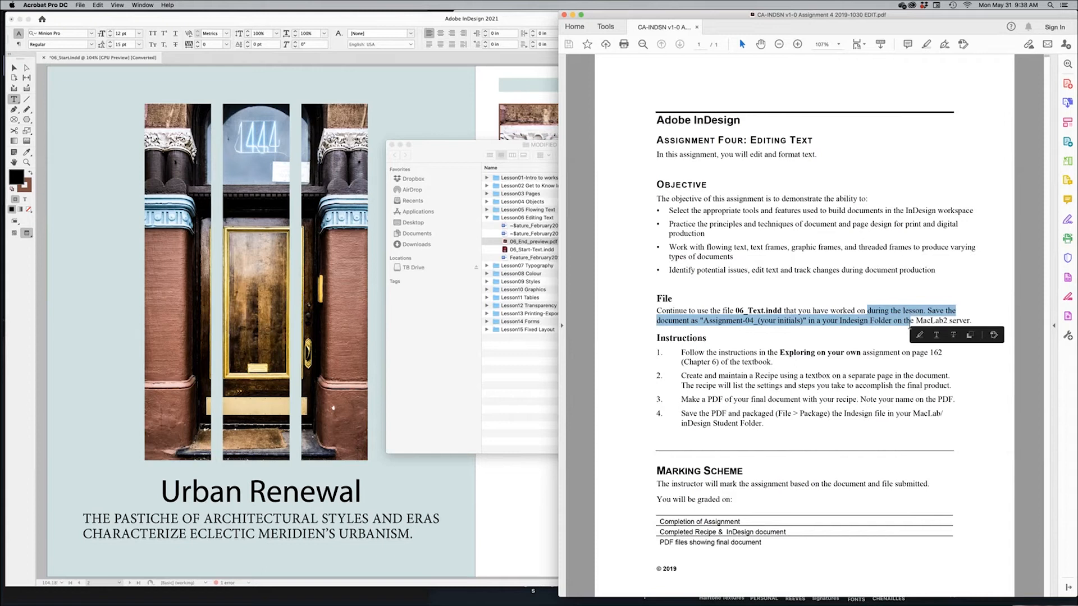
# Review the assignment instructions on the Exploring on your own exercise, the recipe, the final PDF and packaging the InDesign file
pyautogui.moveTo(780, 353); pyautogui.dragTo(859, 352)
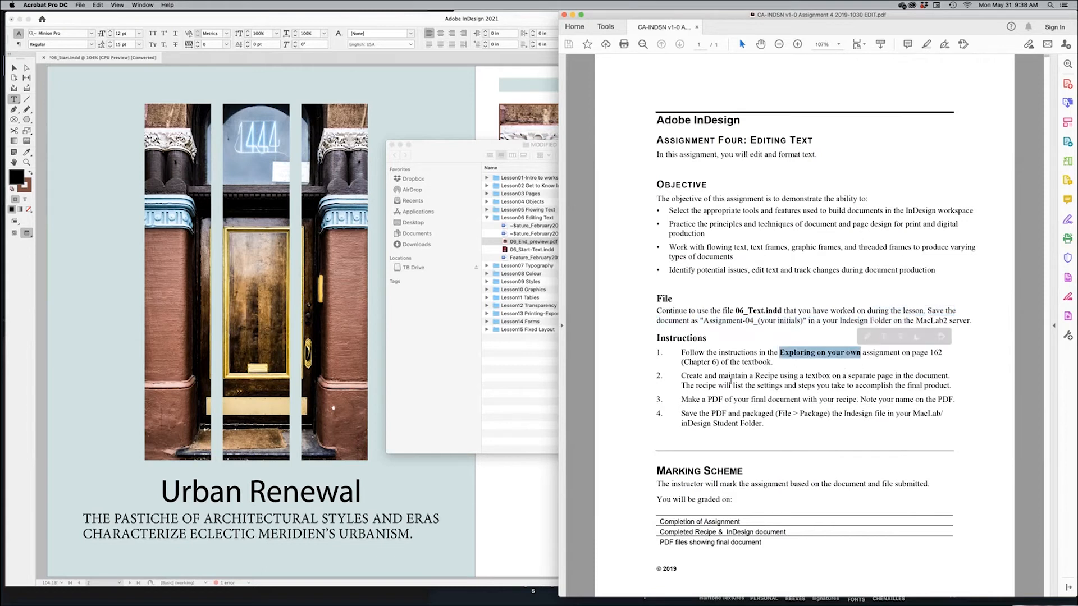
pyautogui.moveTo(719, 376); pyautogui.dragTo(784, 376)
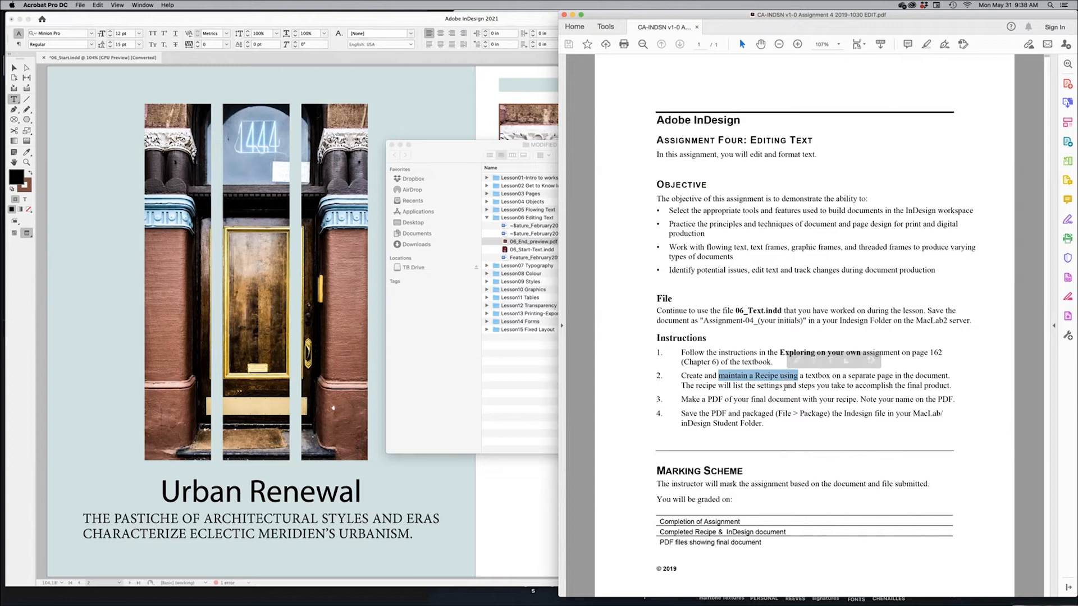
pyautogui.moveTo(705, 400); pyautogui.dragTo(913, 400)
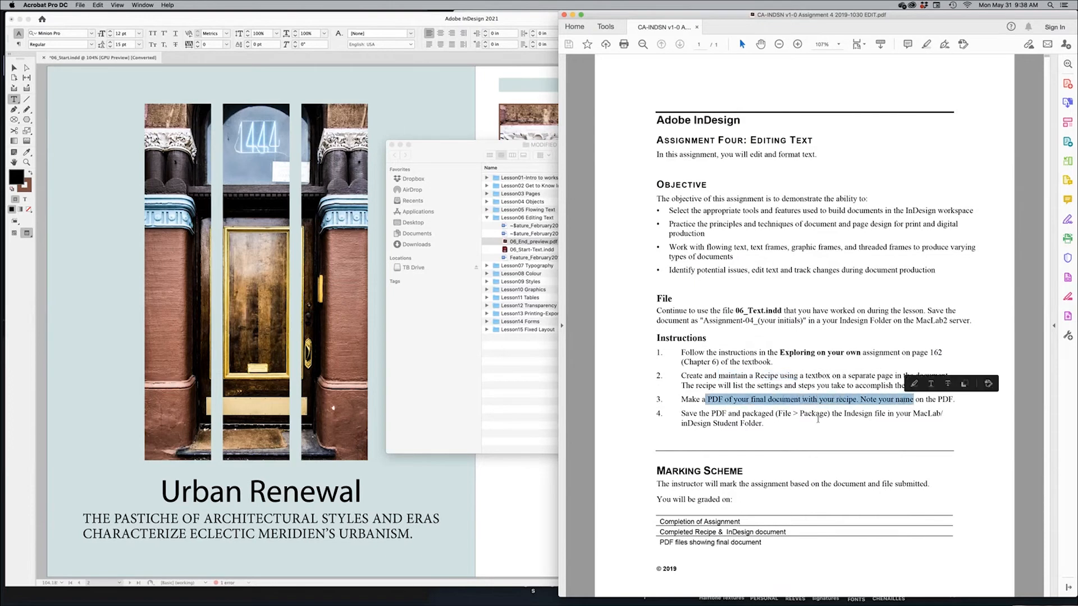
pyautogui.moveTo(710, 414); pyautogui.dragTo(776, 415)
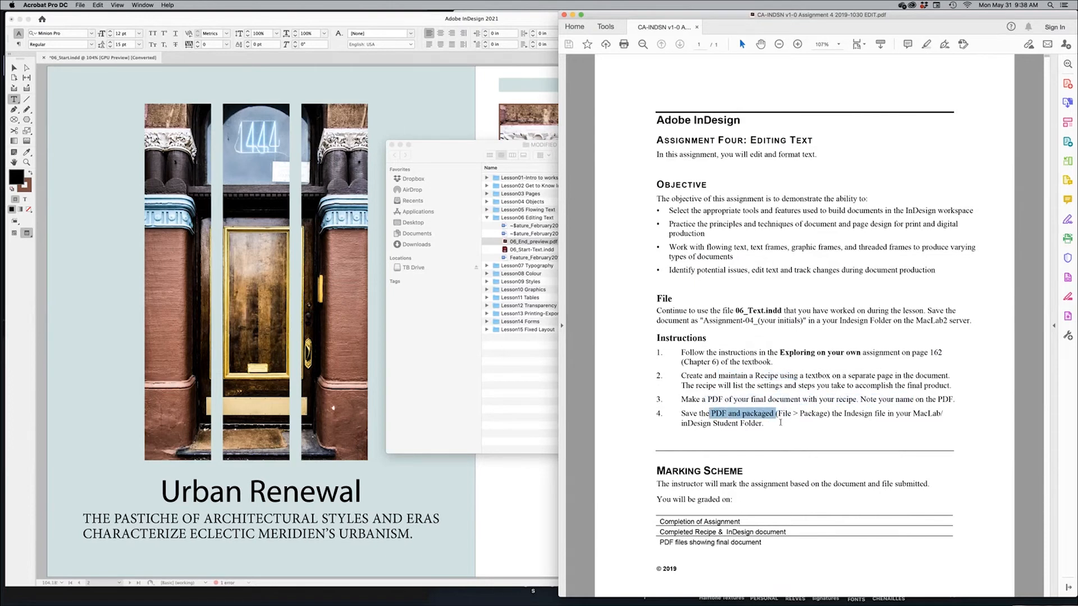
pyautogui.click(800, 436)
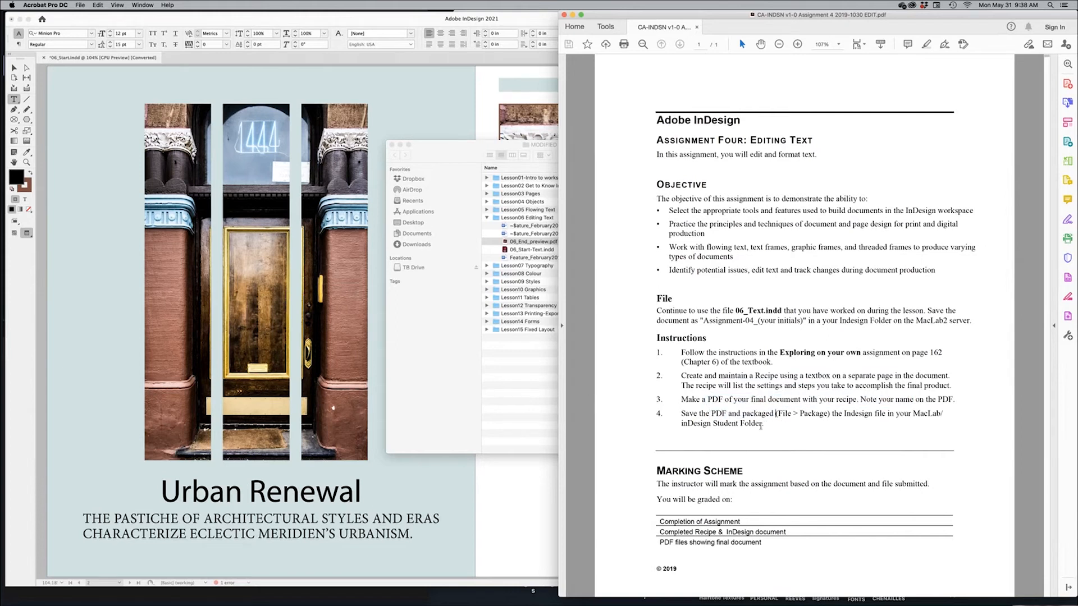
pyautogui.moveTo(761, 425); pyautogui.dragTo(692, 417)
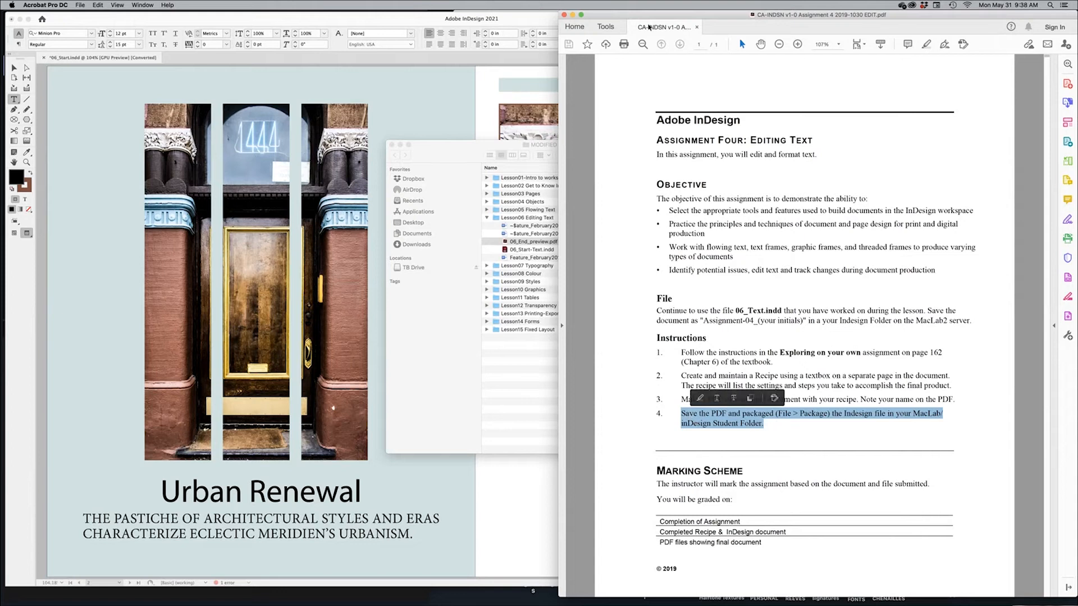
# Close the assignment PDF and switch to Chrome to bring up the Adobe InDesign CC Classroom in a Book web edition
pyautogui.click(564, 15)
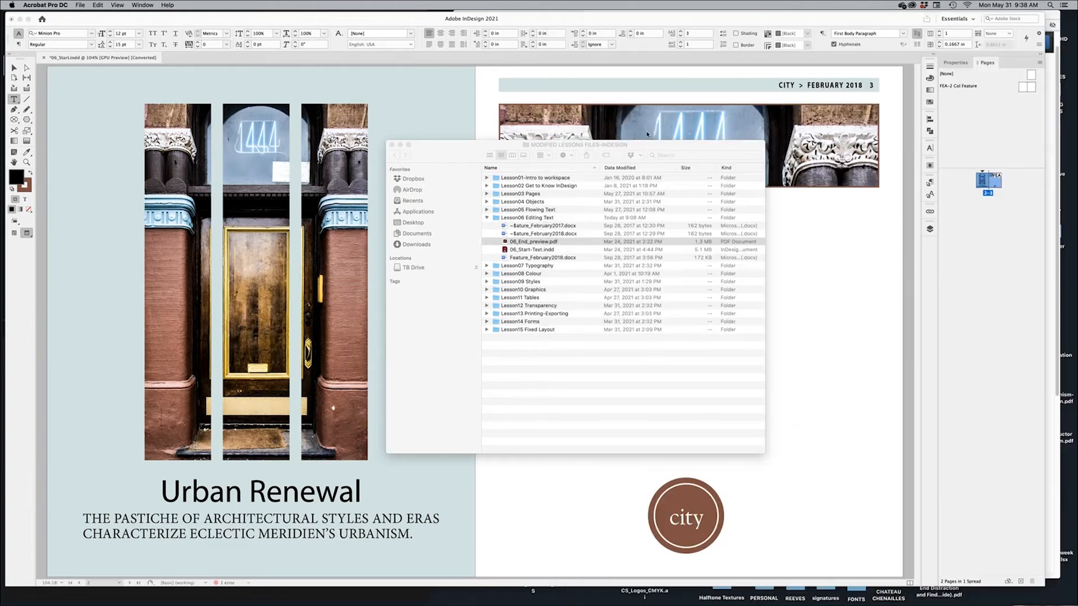
pyautogui.press('super+Tab')
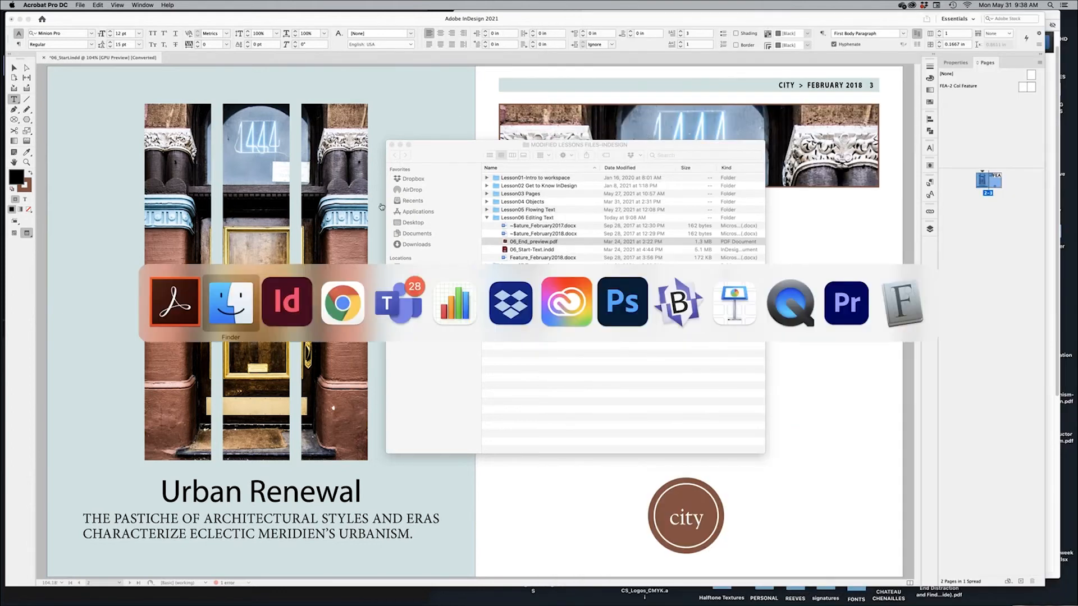
pyautogui.click(354, 314)
pyautogui.moveTo(695, 16); pyautogui.dragTo(654, 15)
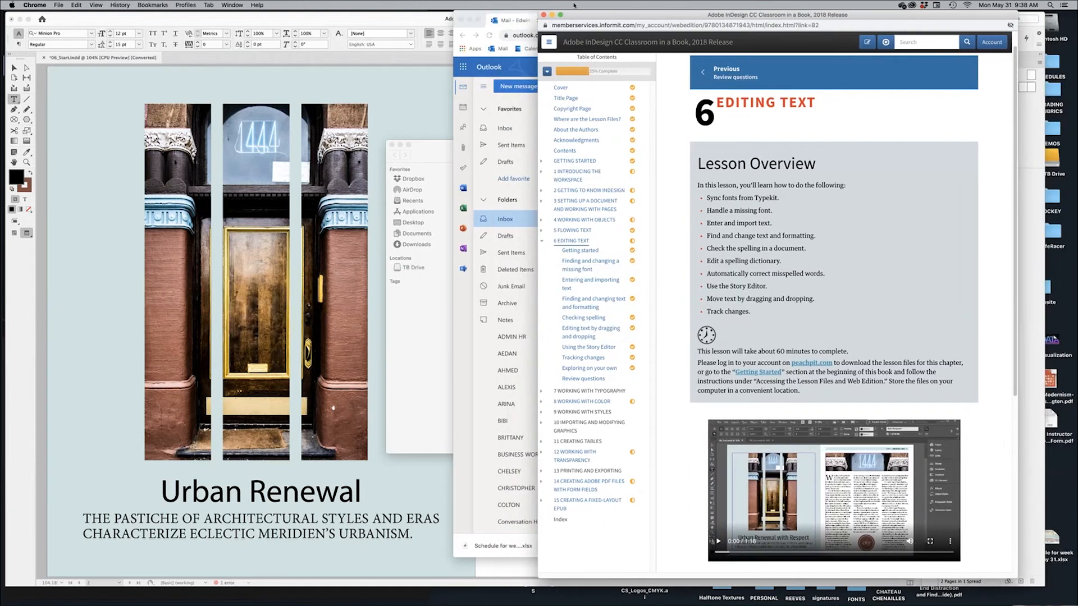
pyautogui.click(469, 19)
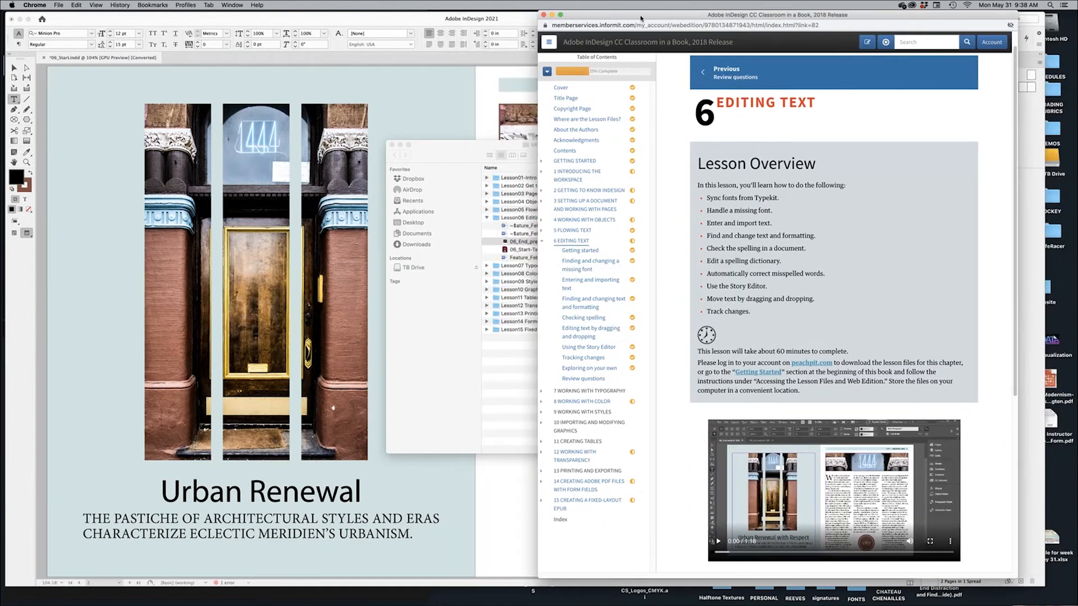
pyautogui.click(443, 129)
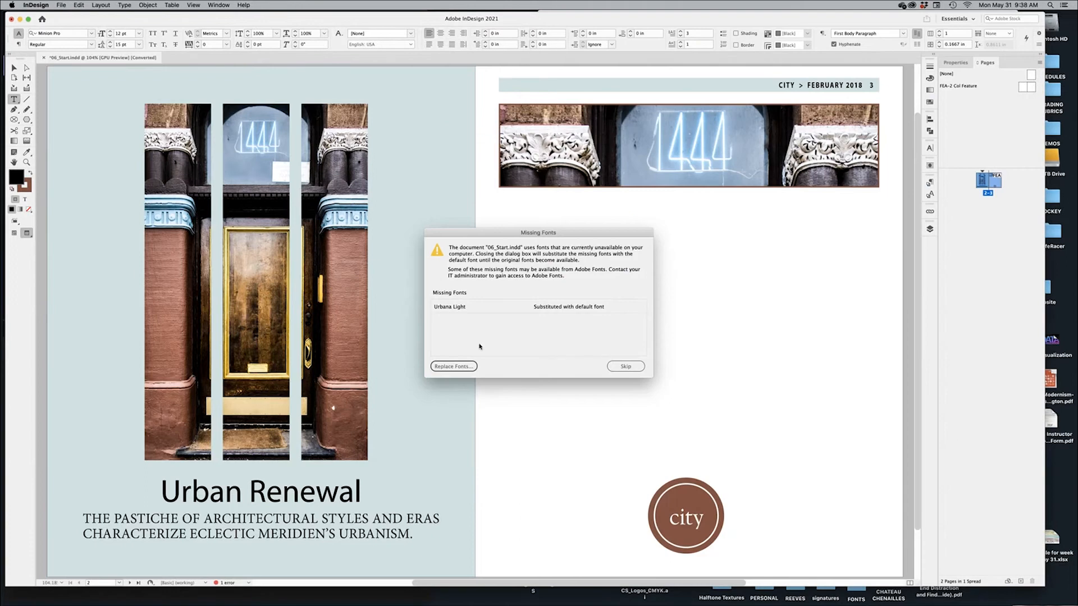
pyautogui.press('super+Tab')
pyautogui.click(241, 316)
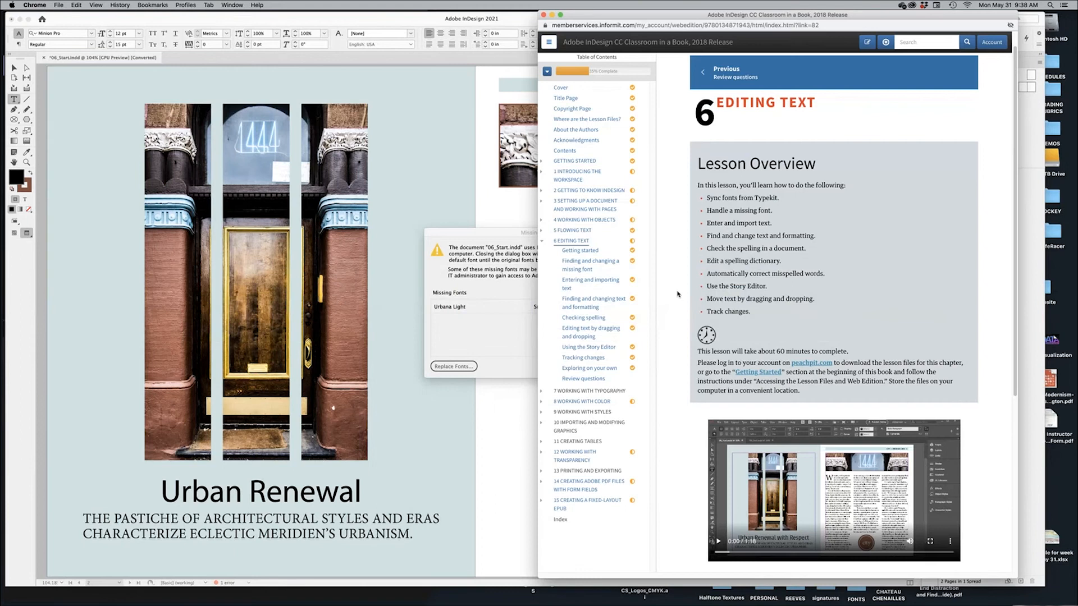
# Read the Lesson 6 Editing Text overview and its Getting started section through the steps on handling missing fonts
pyautogui.click(570, 241)
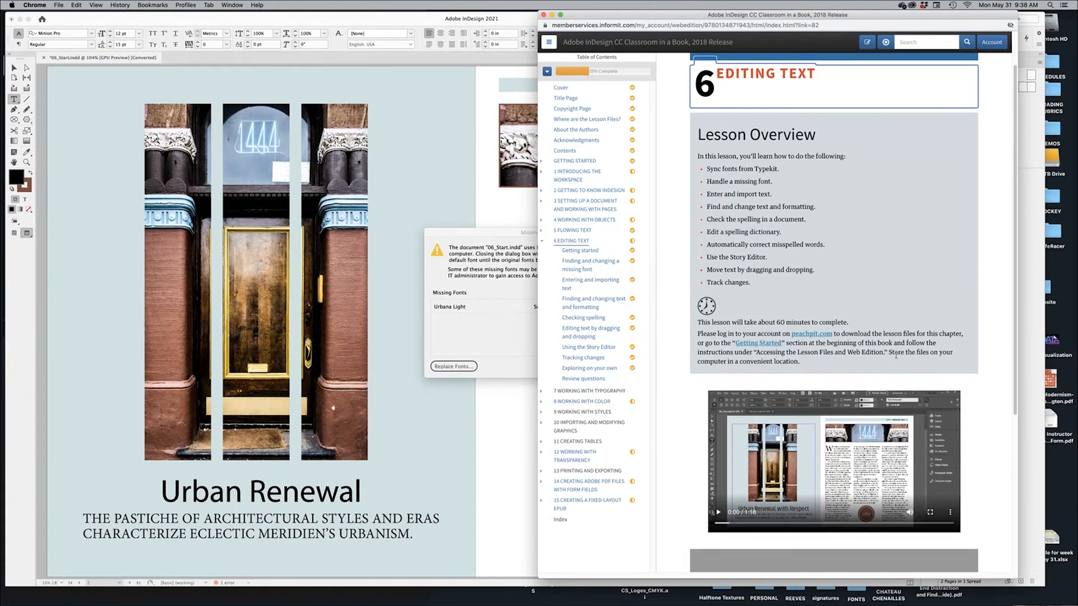
pyautogui.scroll(-5, 847, 349)
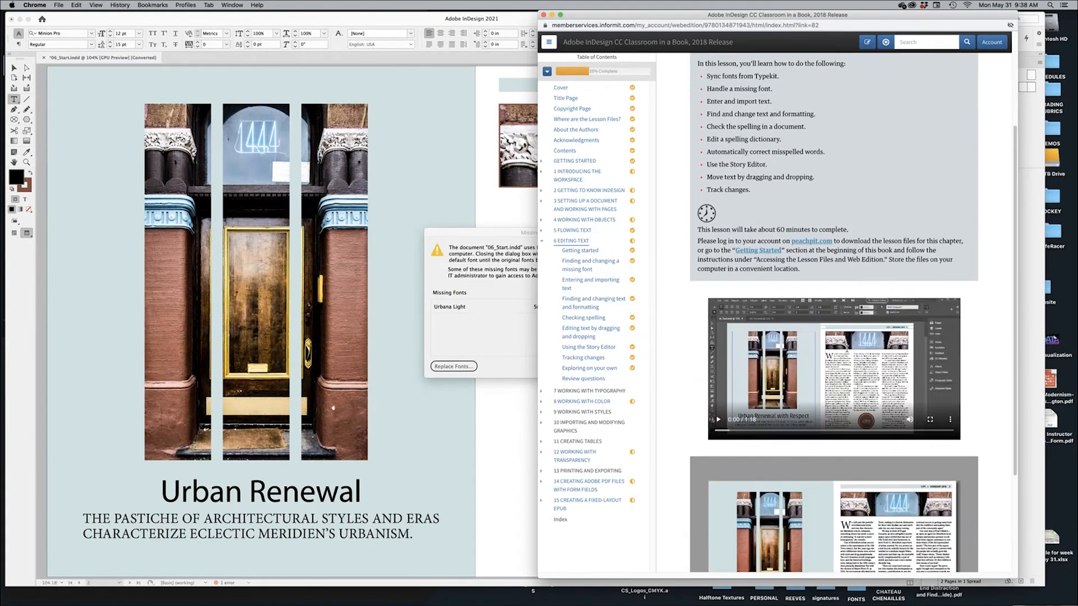
pyautogui.scroll(-1, 848, 352)
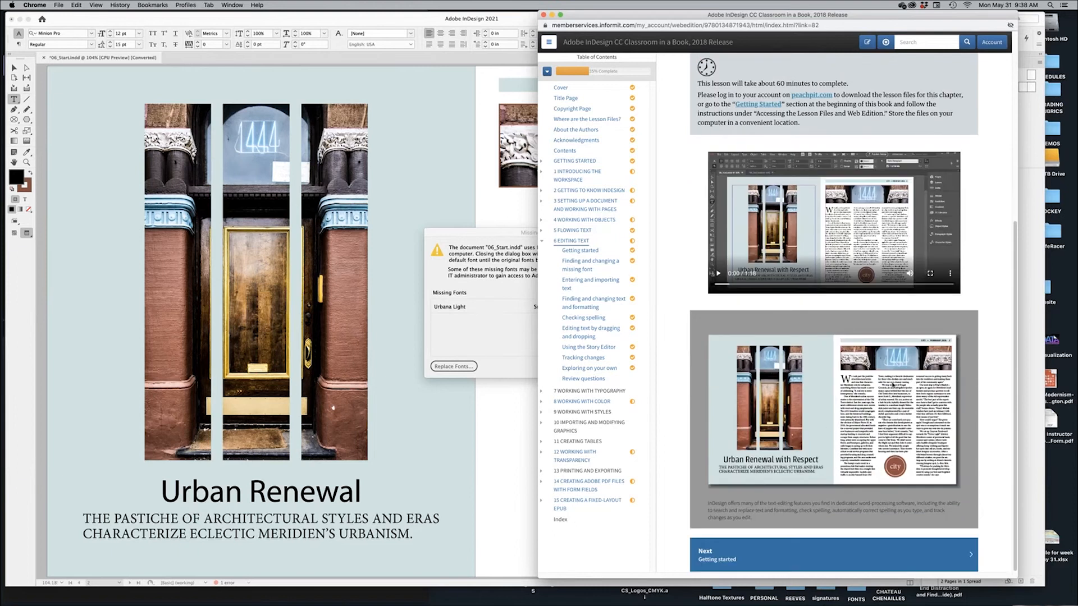
pyautogui.click(755, 561)
pyautogui.scroll(-10, 773, 312)
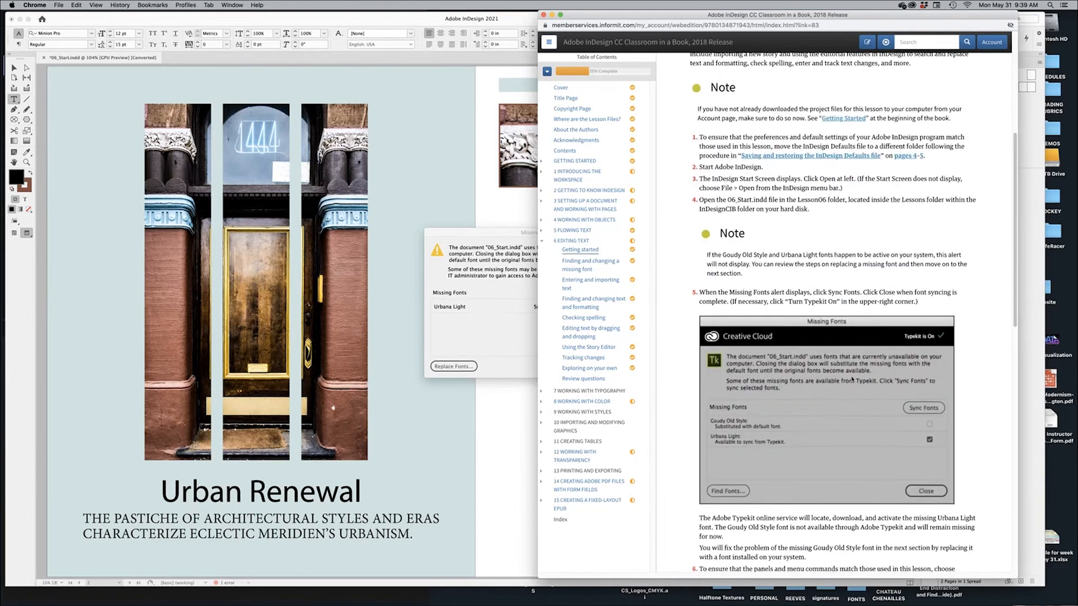
pyautogui.scroll(-2, 851, 379)
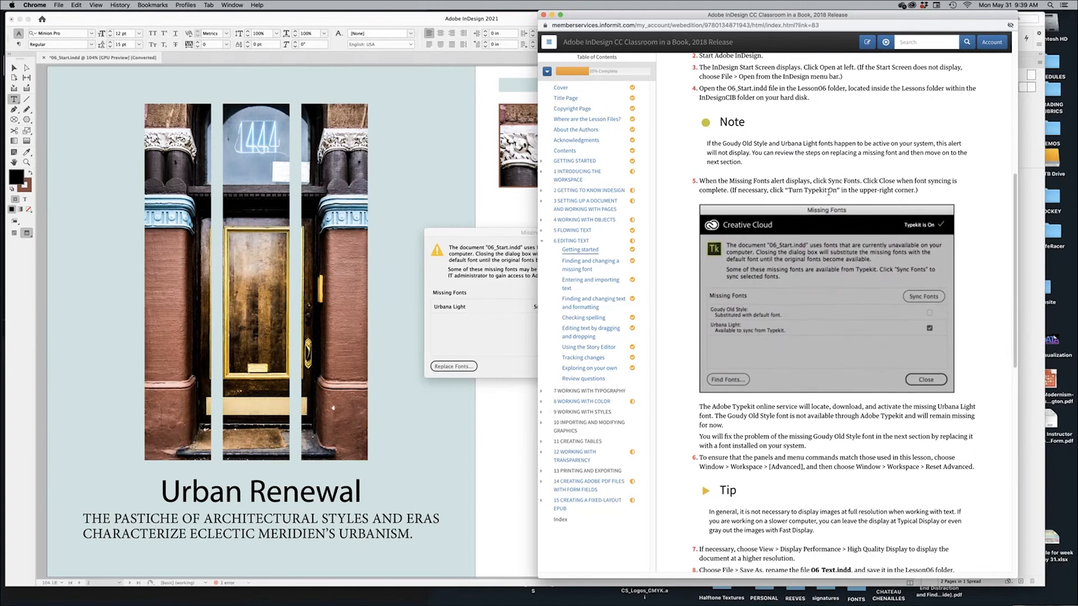
# Switch to InDesign and skip replacing the missing Urbana Light font
pyautogui.click(423, 179)
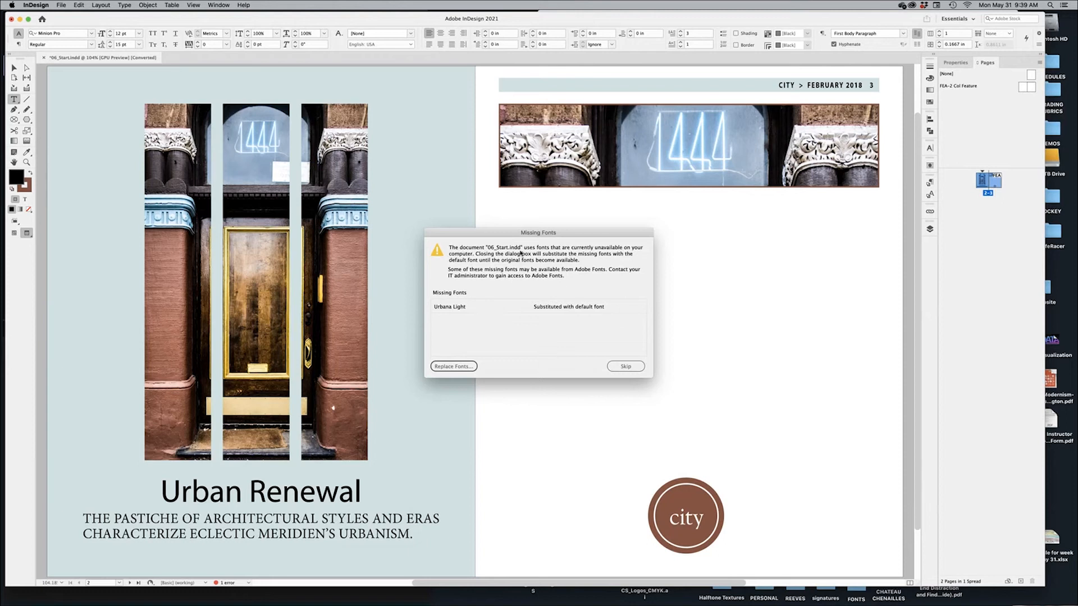
pyautogui.click(437, 315)
pyautogui.click(610, 366)
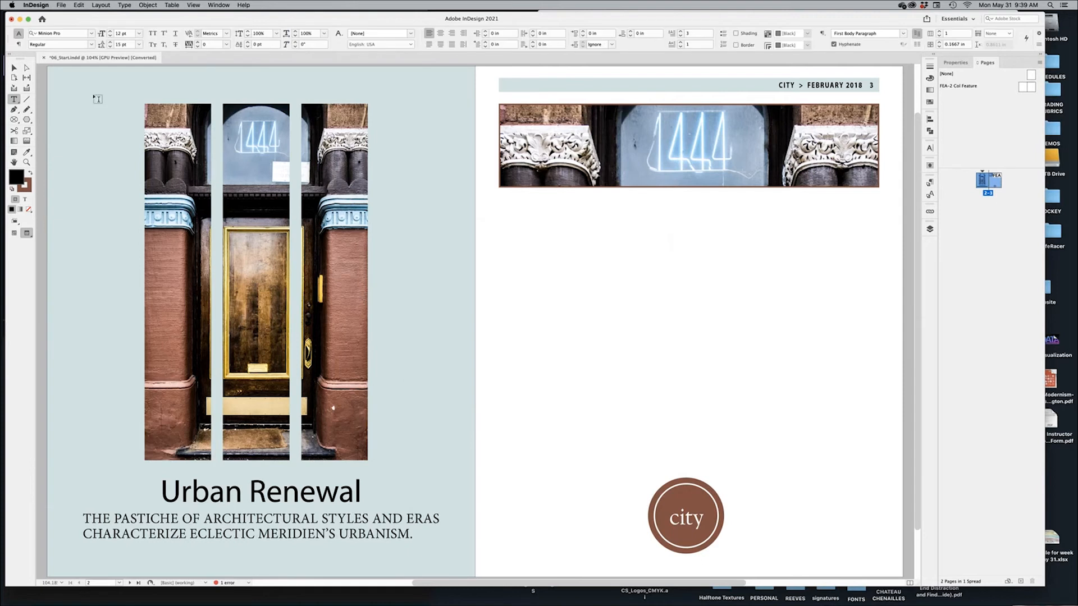
# Change the document from Preview to Normal screen mode and activate the Selection tool
pyautogui.press('w')
pyautogui.click(14, 67)
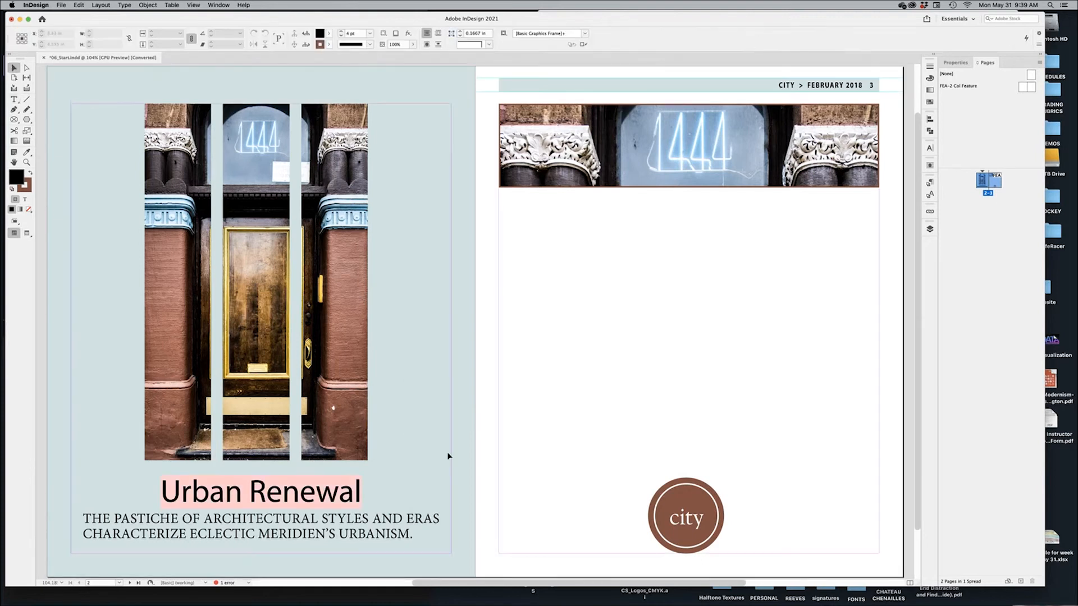
pyautogui.hscroll(-2, 457, 440)
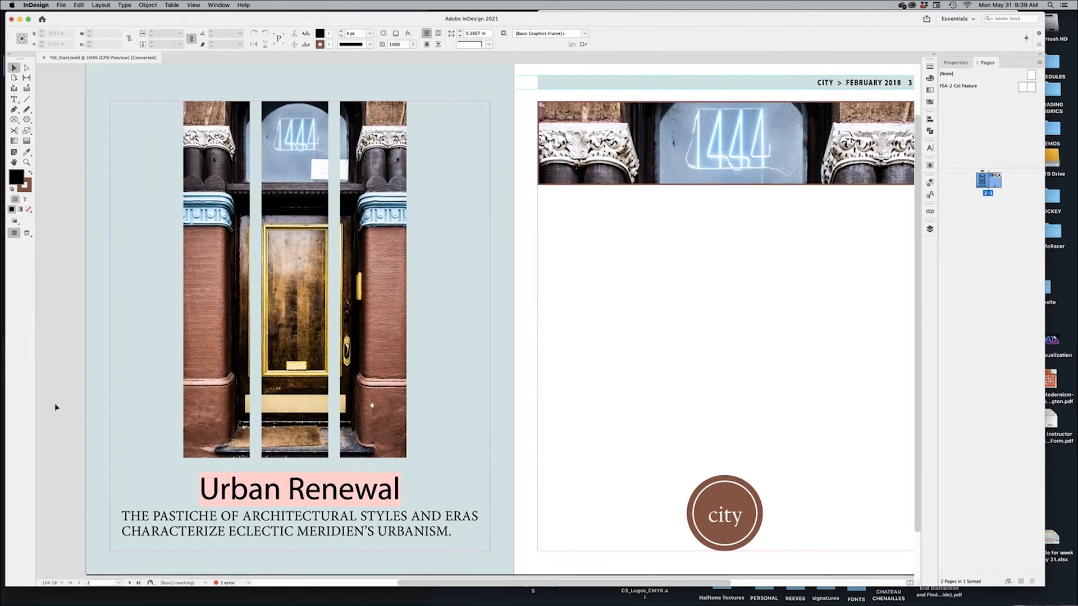
# Select text in the highlighted "Urban Renewal" headline to inspect its missing font
pyautogui.click(229, 490)
pyautogui.tripleClick(228, 489)
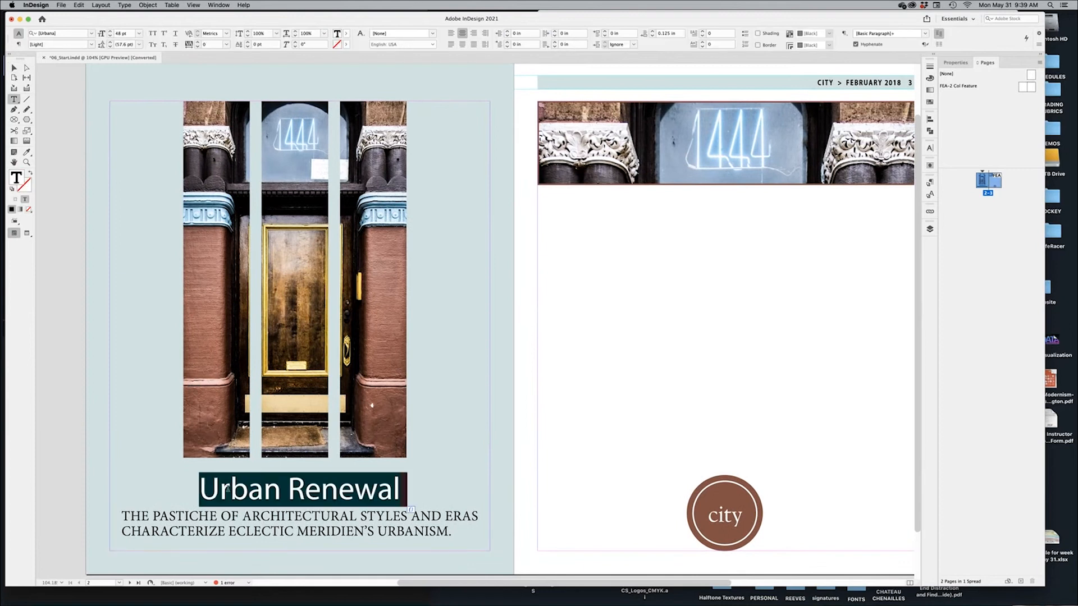
pyautogui.click(92, 470)
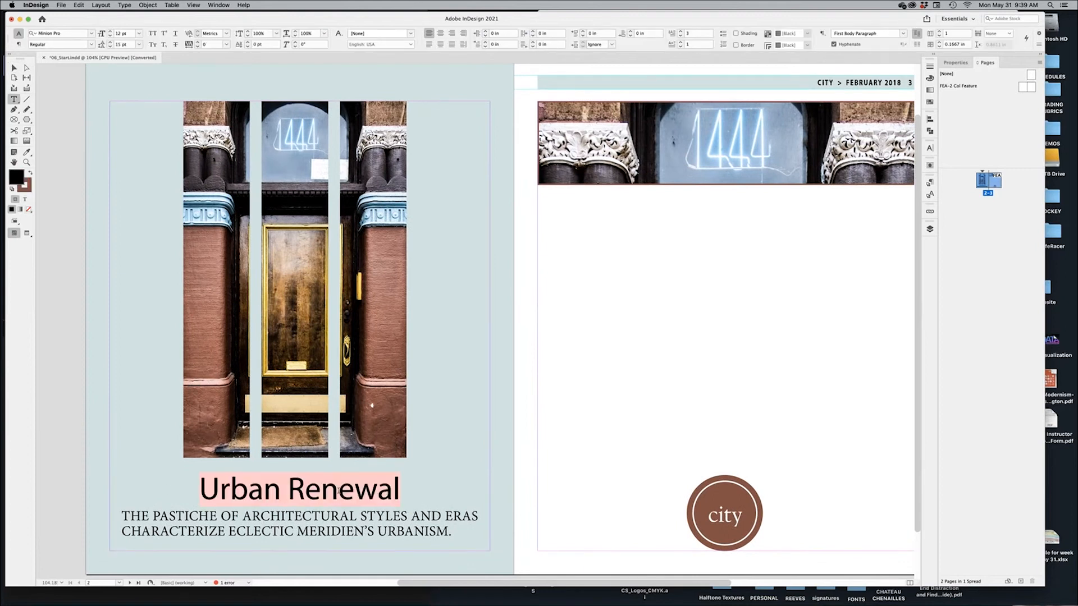
pyautogui.moveTo(354, 490); pyautogui.dragTo(263, 490)
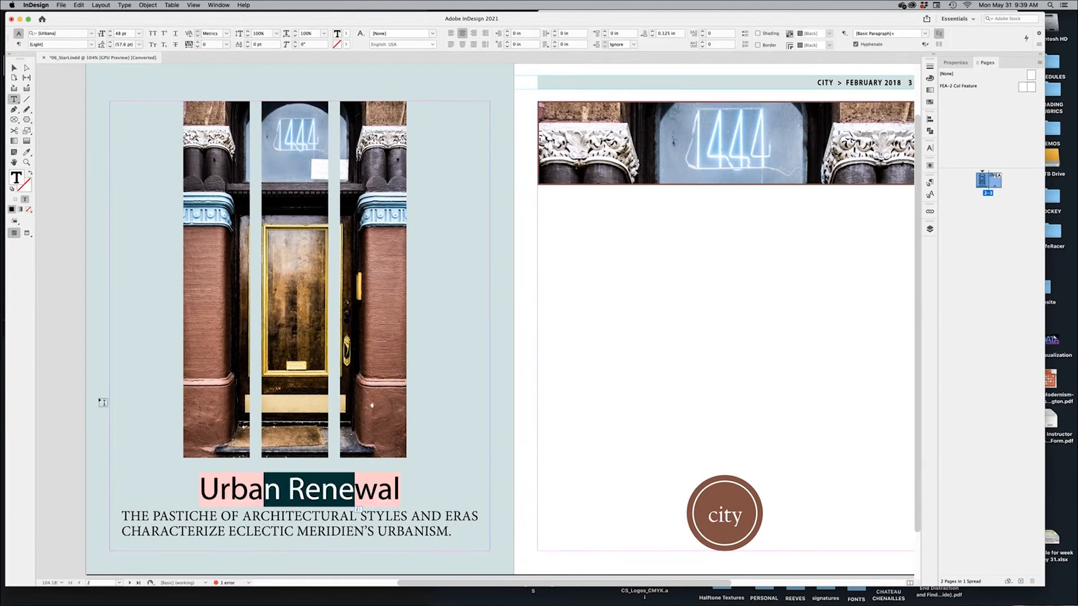
# Switch to Chrome to read the Getting started steps on resetting the workspace, display performance and saving, and return to InDesign
pyautogui.press('super+Tab')
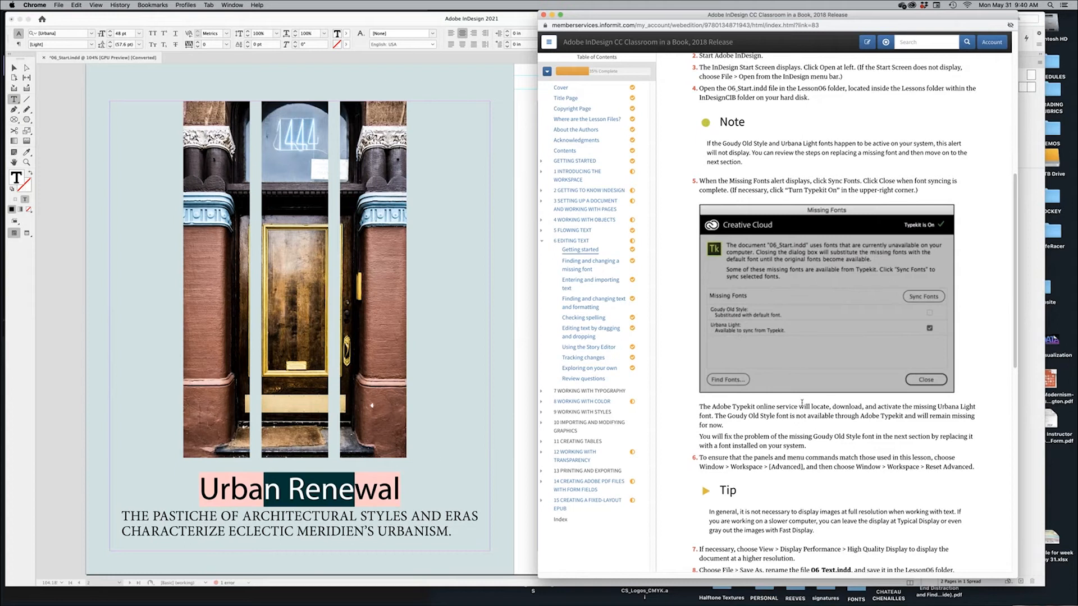
pyautogui.scroll(-2, 812, 483)
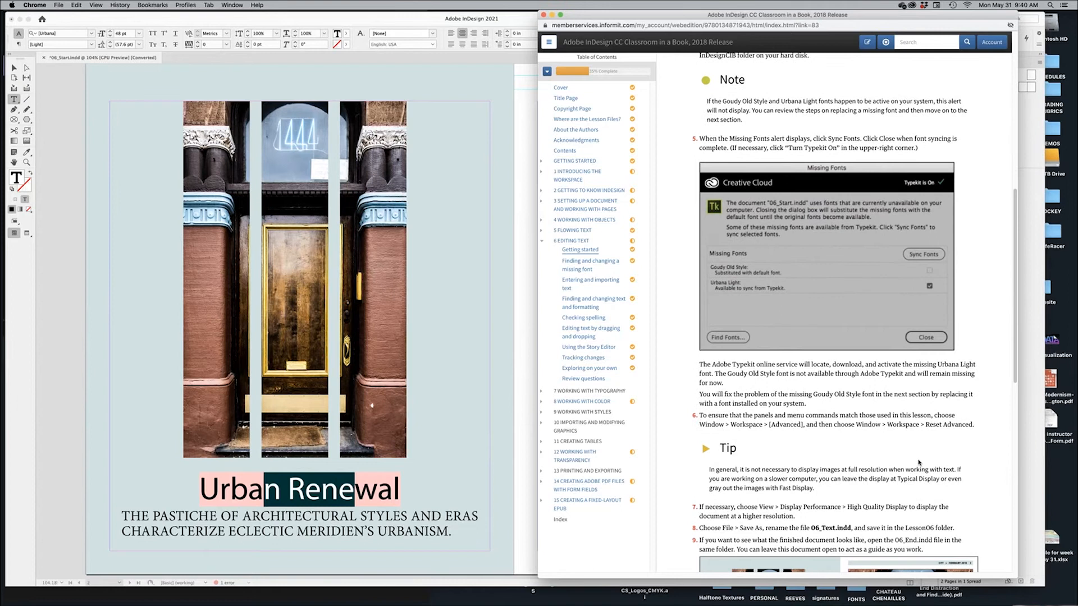
pyautogui.scroll(-2, 919, 462)
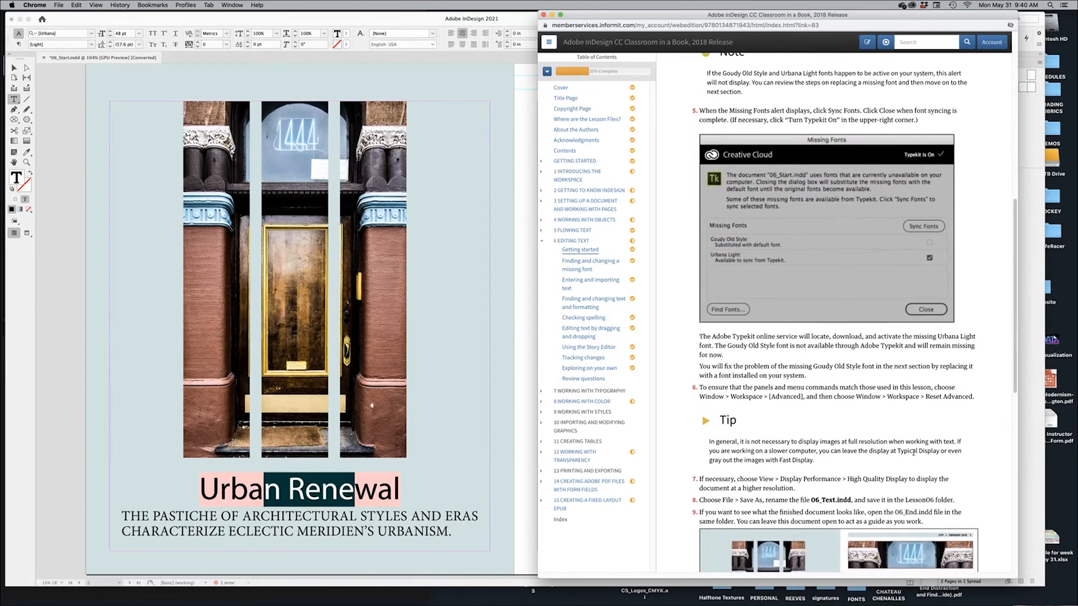
pyautogui.scroll(-1, 912, 452)
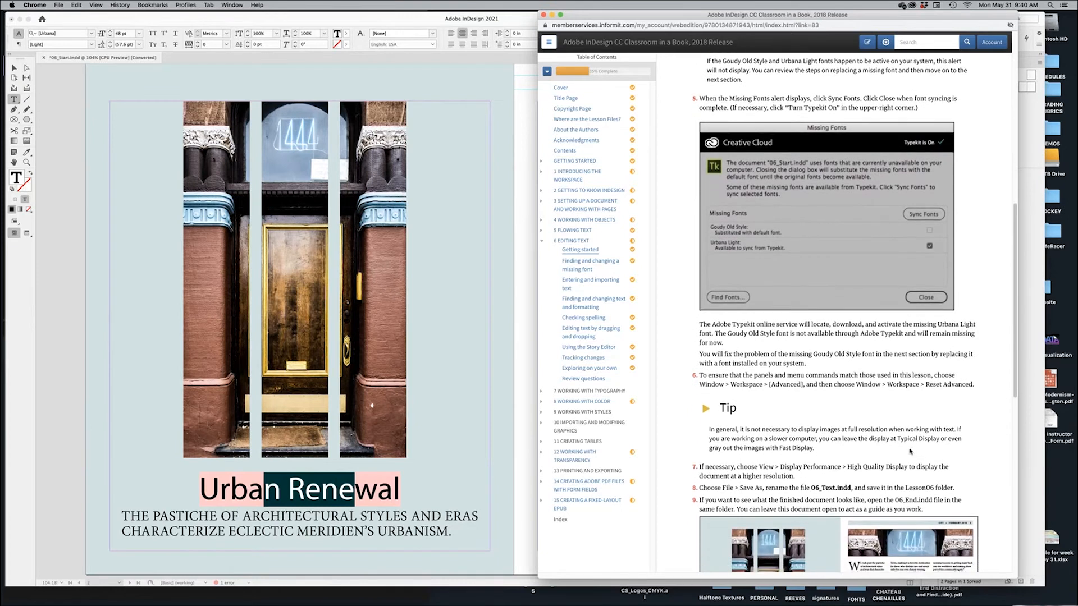
pyautogui.click(442, 436)
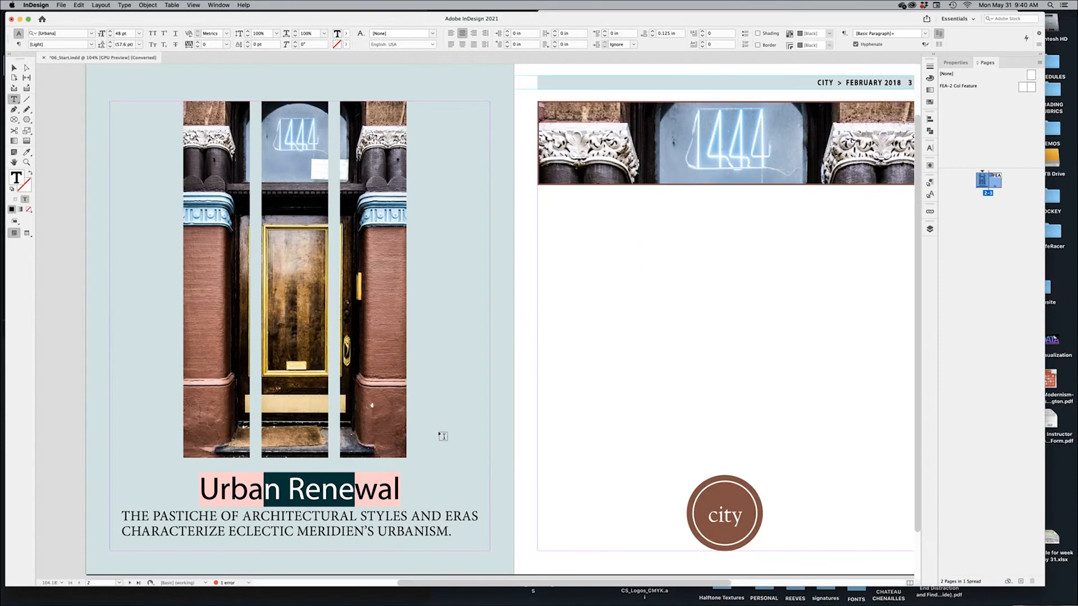
# Switch to Creative Cloud, check access to Adobe Fonts through Manage fonts, and return to InDesign
pyautogui.press('super+Tab')
pyautogui.click(578, 312)
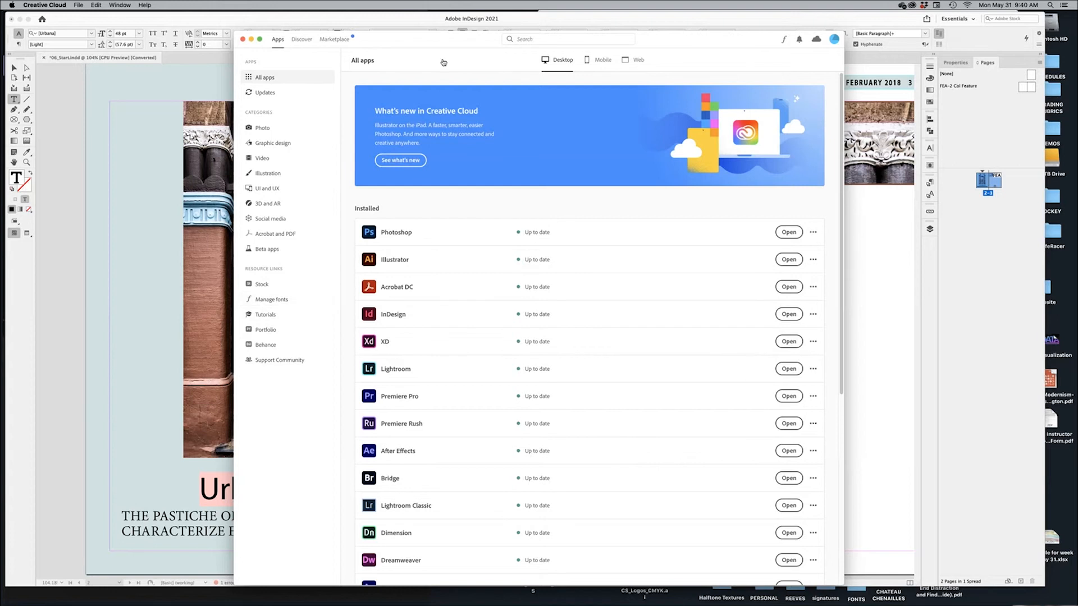
pyautogui.moveTo(670, 37); pyautogui.dragTo(671, 18)
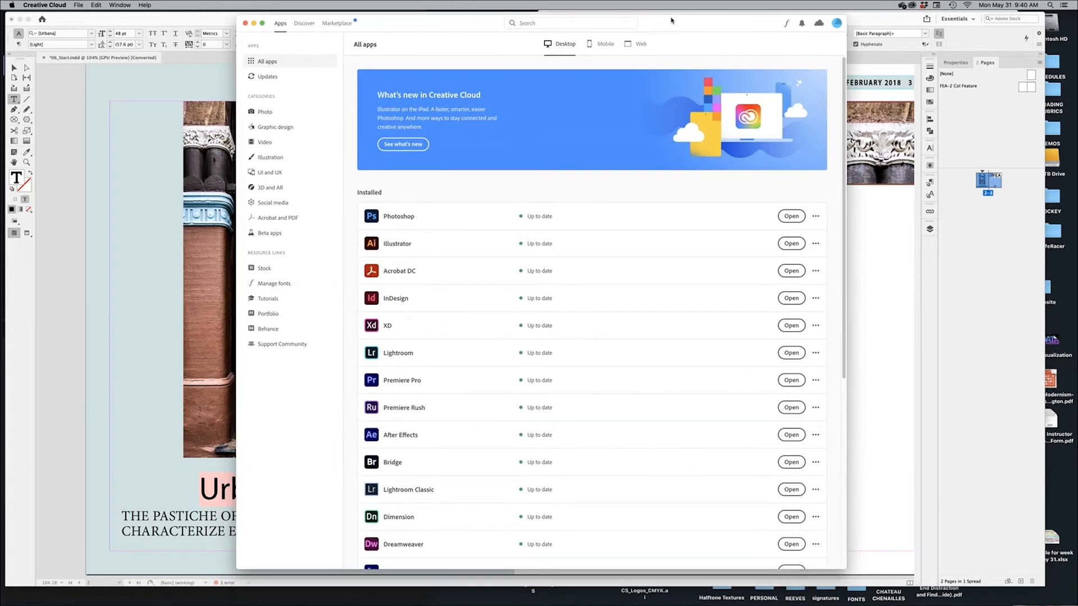
pyautogui.click(268, 284)
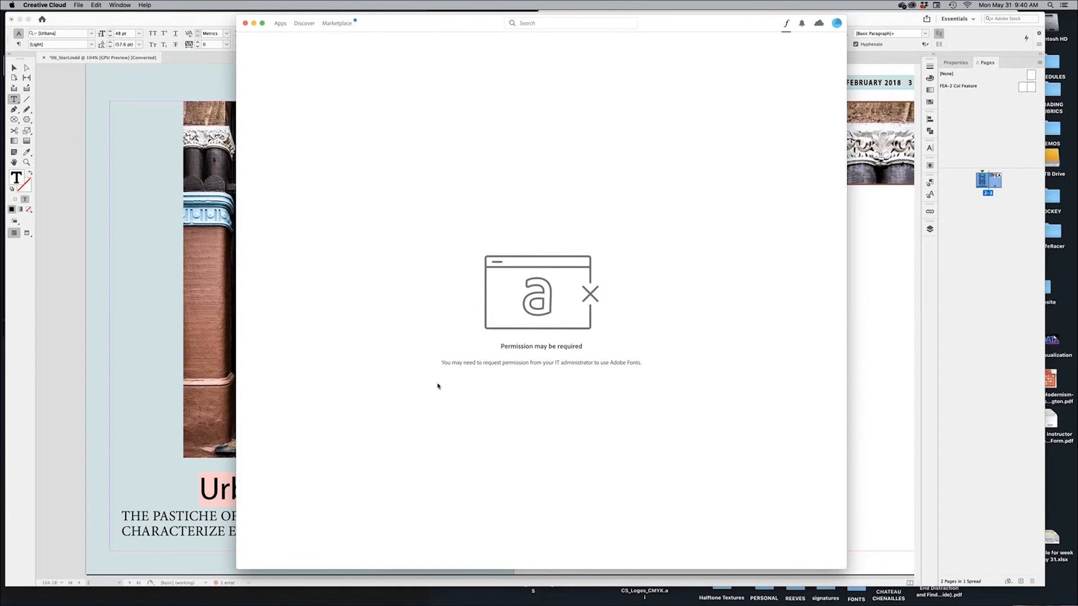
pyautogui.click(78, 381)
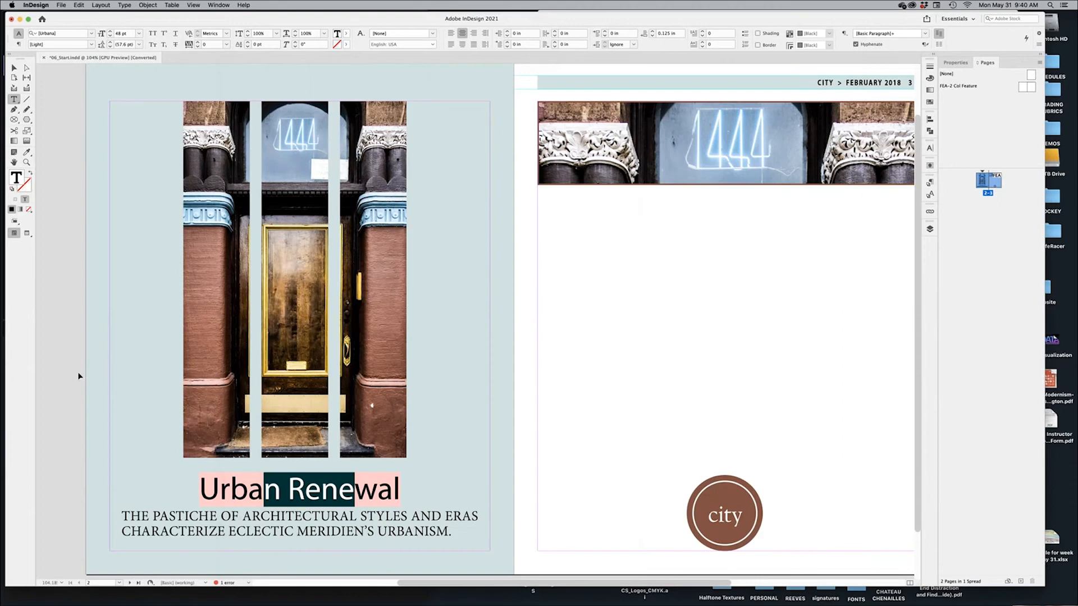
# Switch to Chrome, read the remaining Getting started steps, view the enlarged finished layout, and open the "Finding and changing a missing font" section
pyautogui.press('super+Tab')
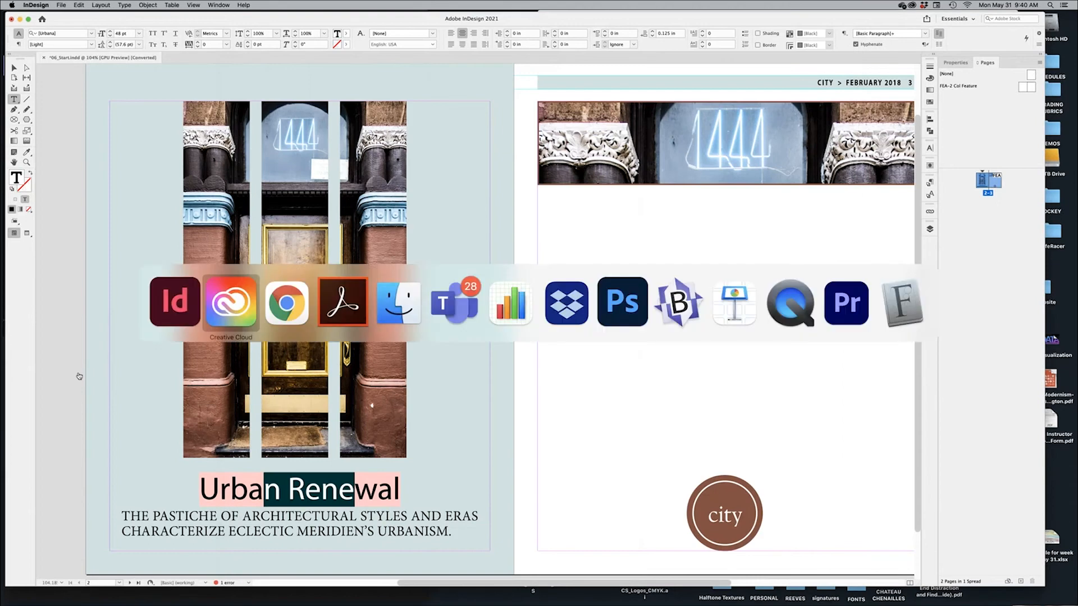
pyautogui.press('super+Tab')
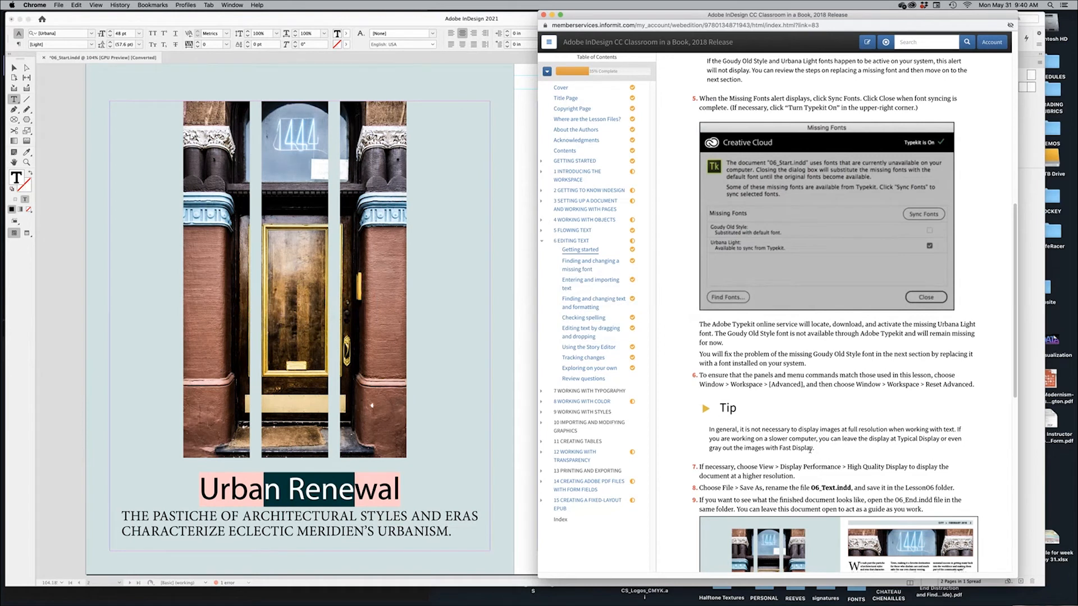
pyautogui.scroll(-2, 810, 434)
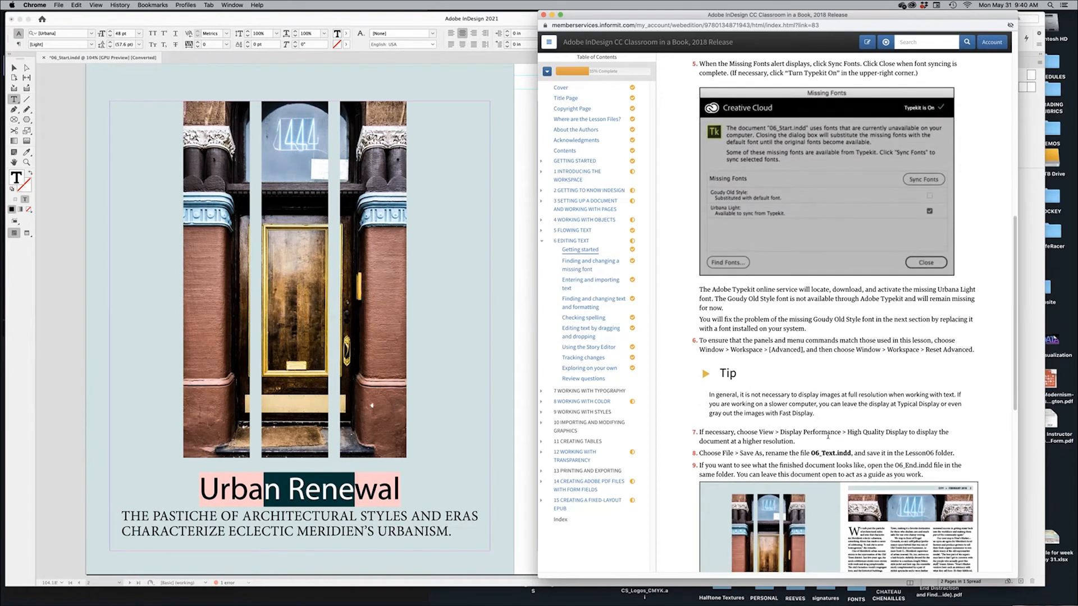
pyautogui.scroll(-6, 833, 439)
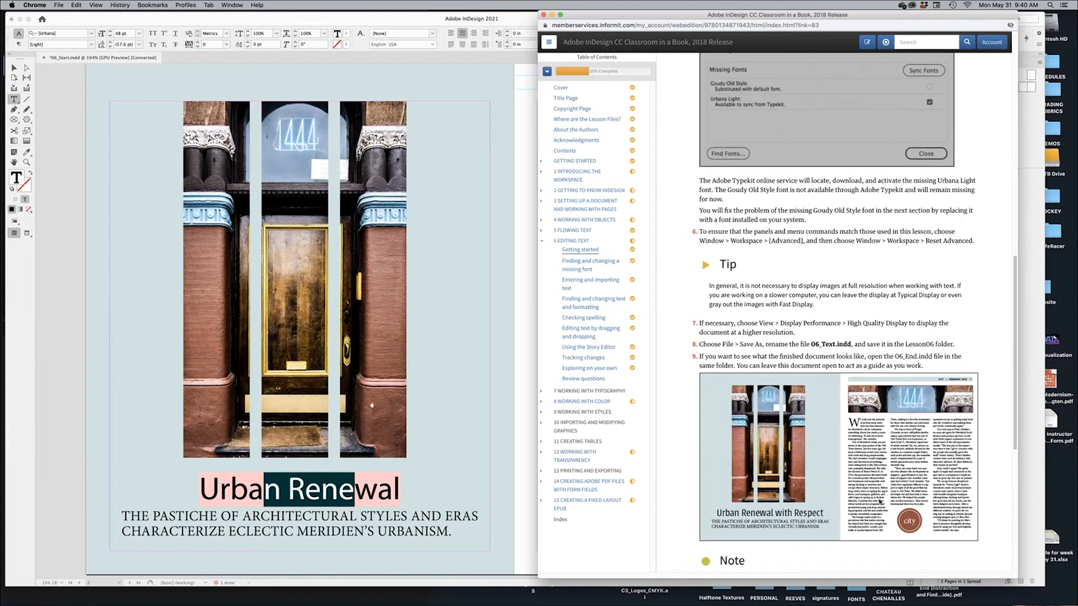
pyautogui.scroll(-5, 879, 502)
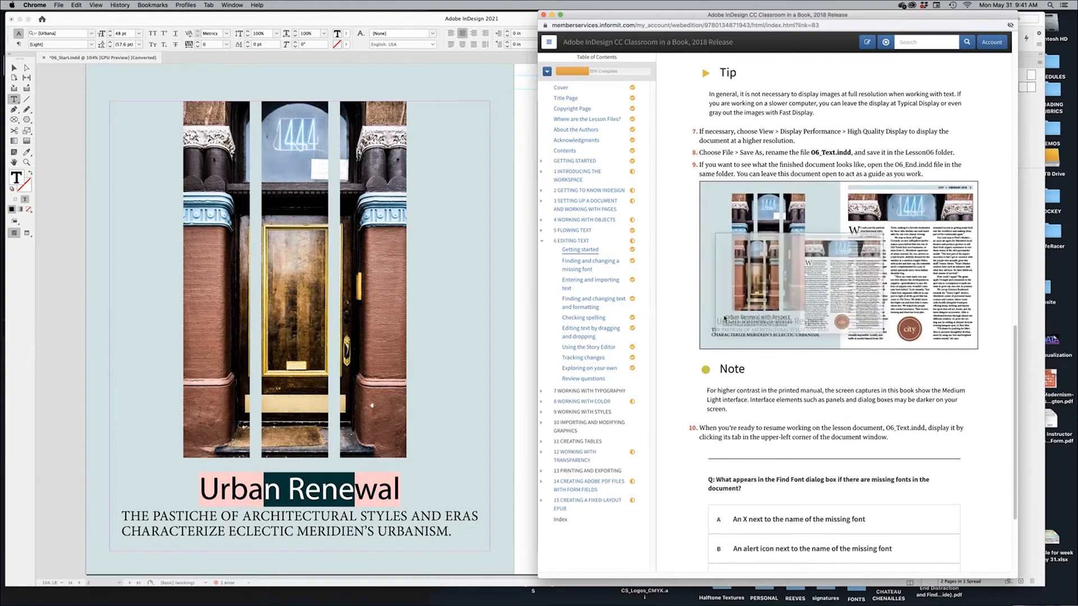
pyautogui.click(766, 329)
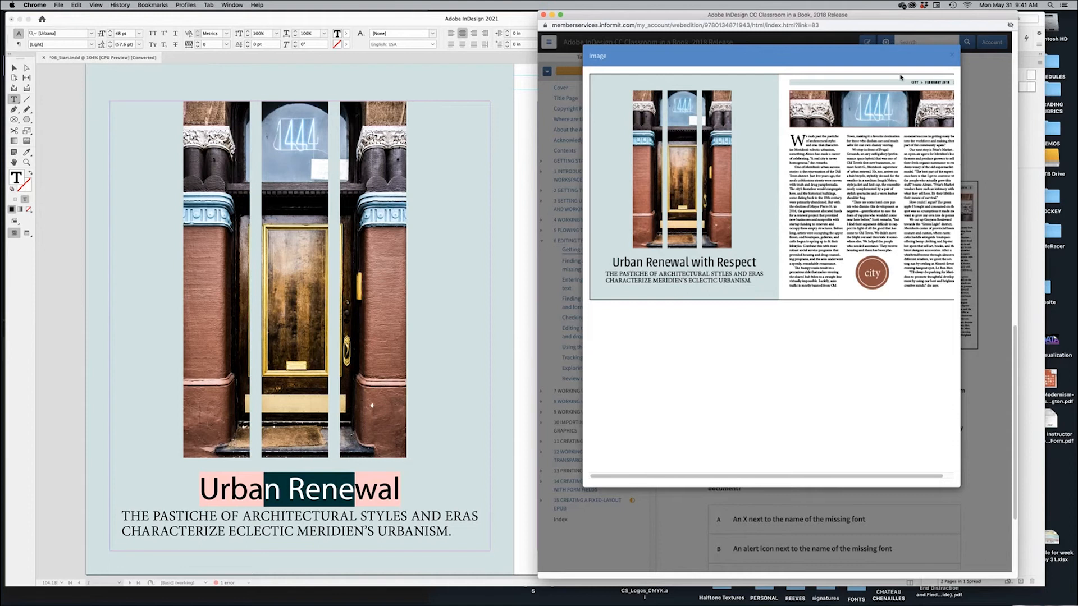
pyautogui.click(951, 54)
pyautogui.scroll(-5, 836, 412)
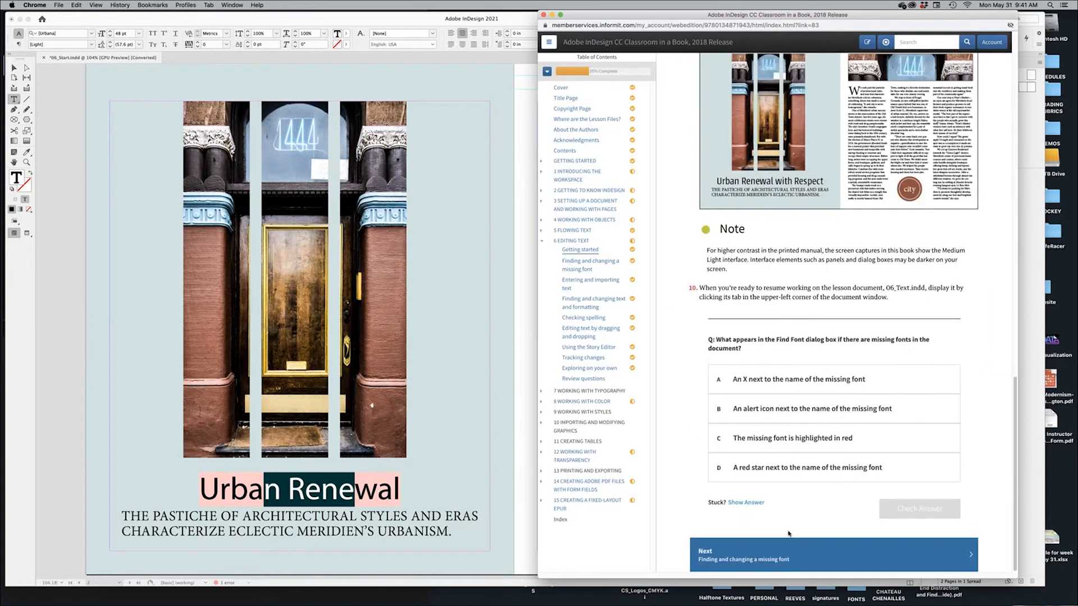
pyautogui.click(781, 560)
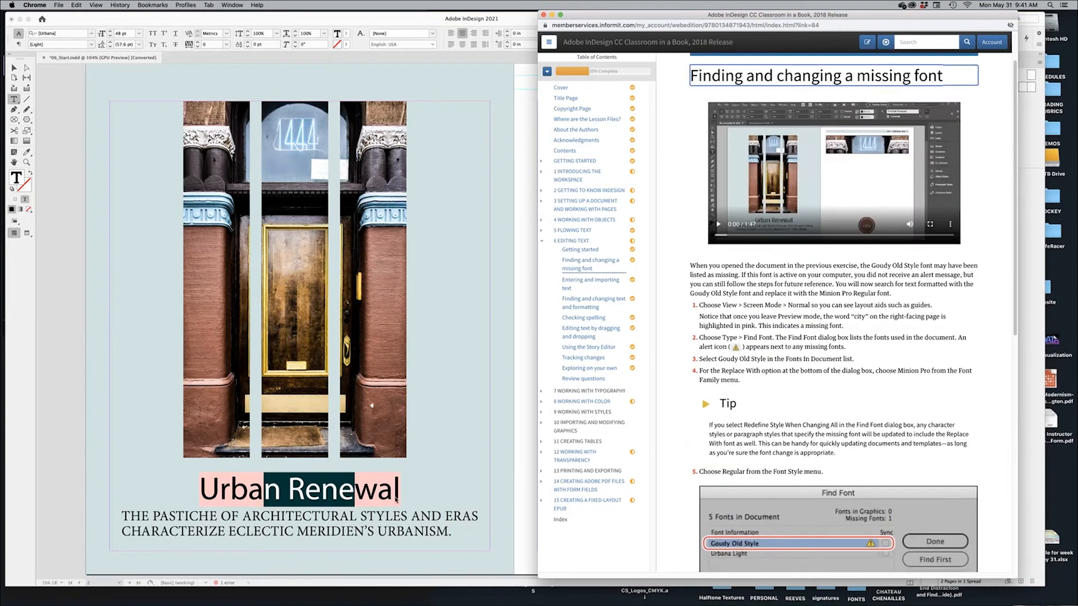
# Return to InDesign, select the entire "Urban Renewal" headline, and open Find/Replace Font
pyautogui.click(358, 499)
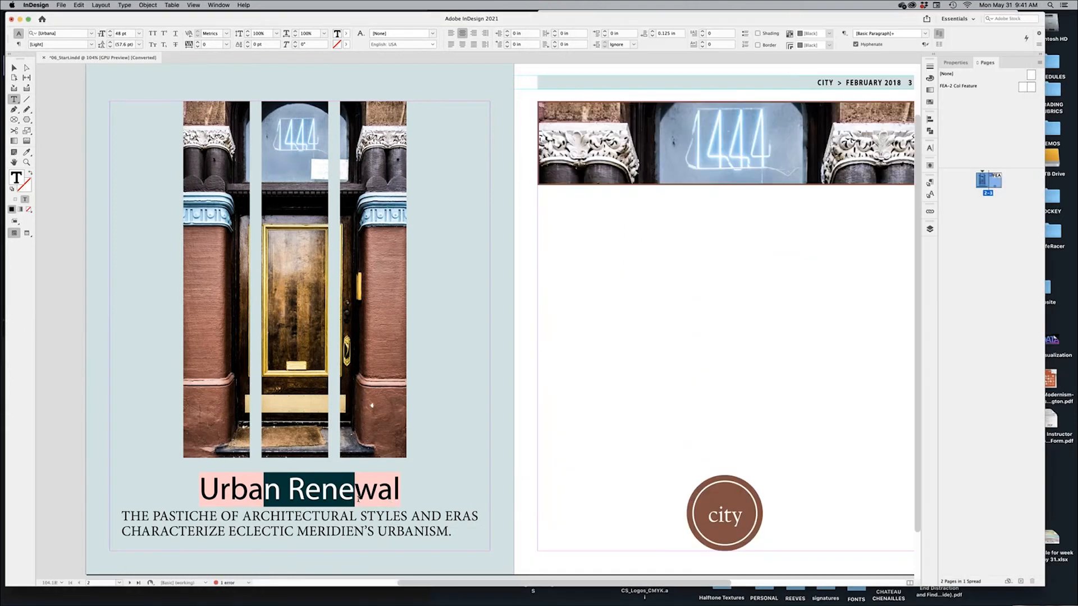
pyautogui.tripleClick(358, 499)
pyautogui.tripleClick(357, 496)
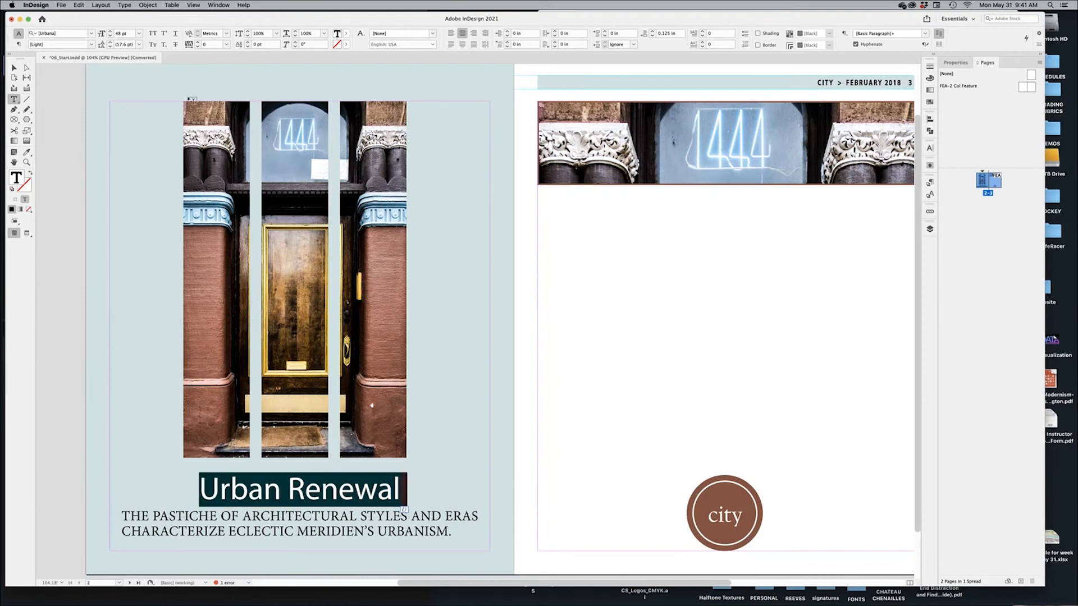
pyautogui.click(124, 5)
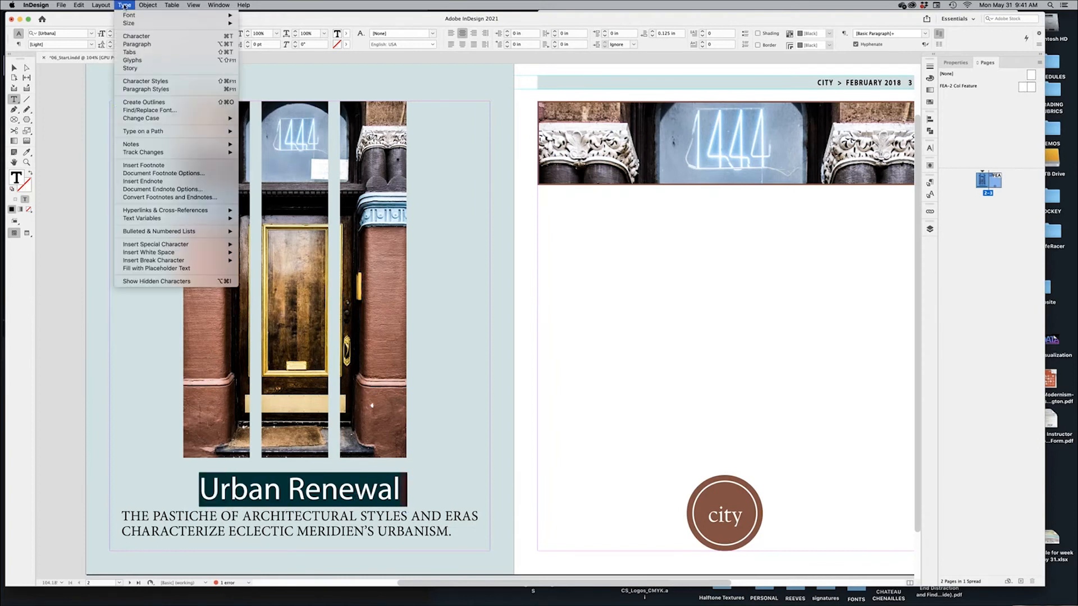
pyautogui.click(178, 111)
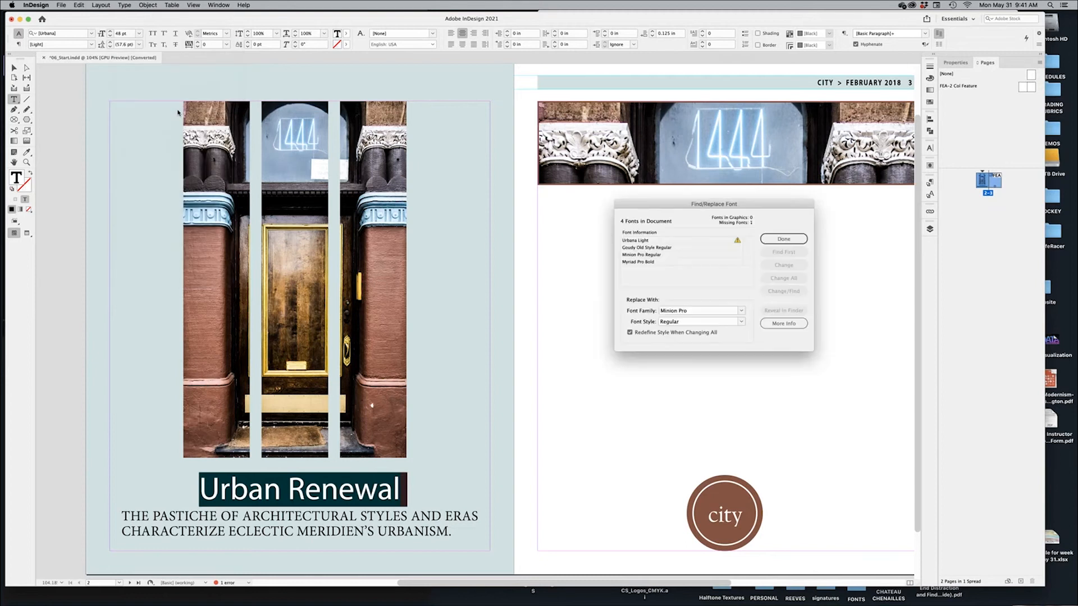
# Replace all uses of the missing Urbana Light font with DIN Condensed Bold, close Find/Replace Font, and activate the Selection tool
pyautogui.click(729, 242)
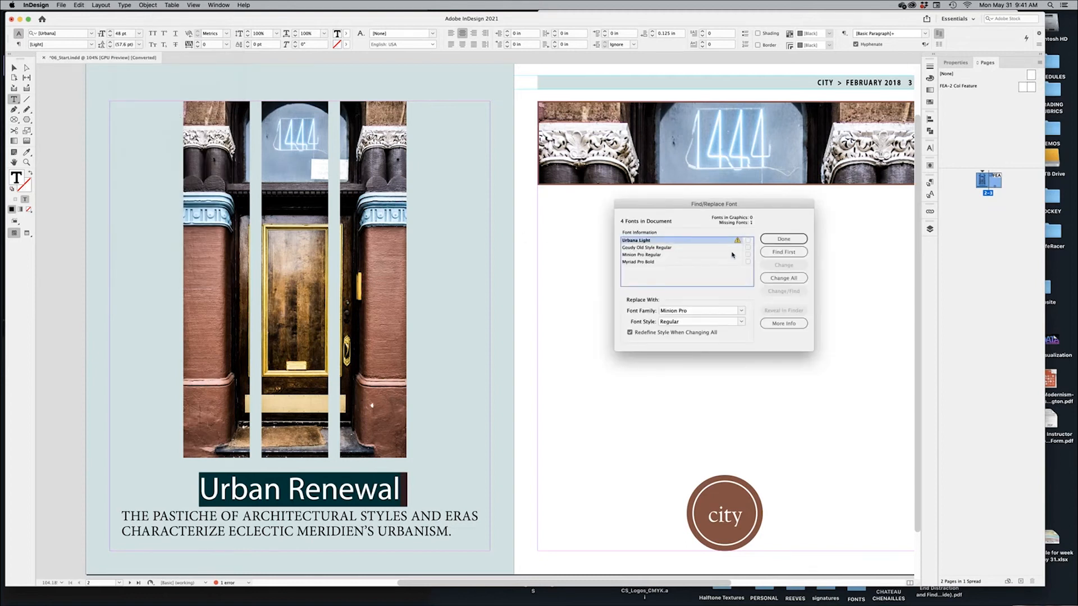
pyautogui.click(699, 312)
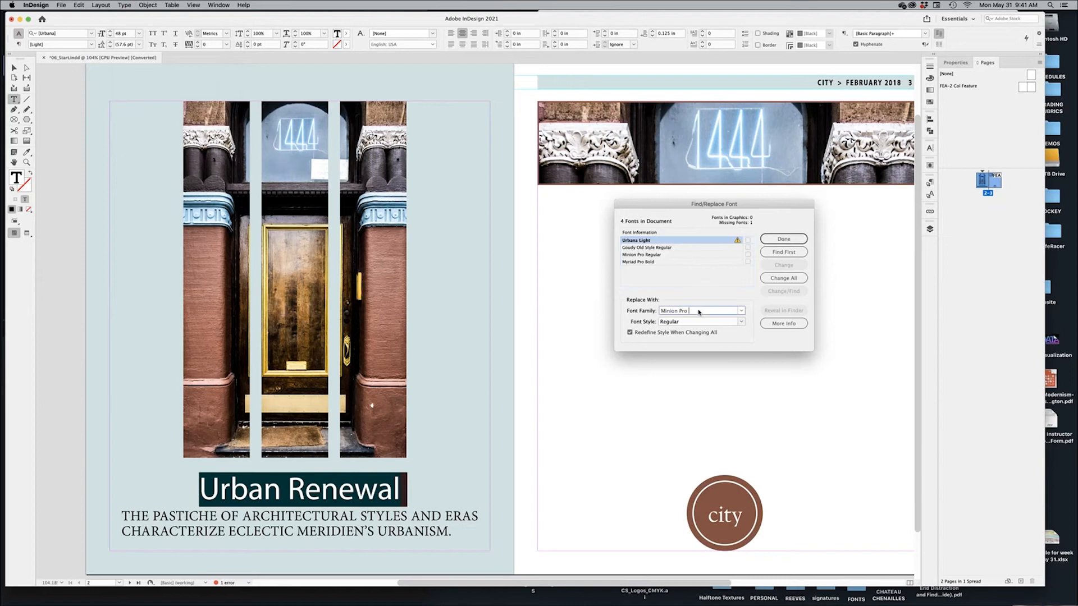
pyautogui.moveTo(699, 312); pyautogui.dragTo(661, 313)
pyautogui.write('DIN Condensed')
pyautogui.click(741, 322)
pyautogui.click(702, 331)
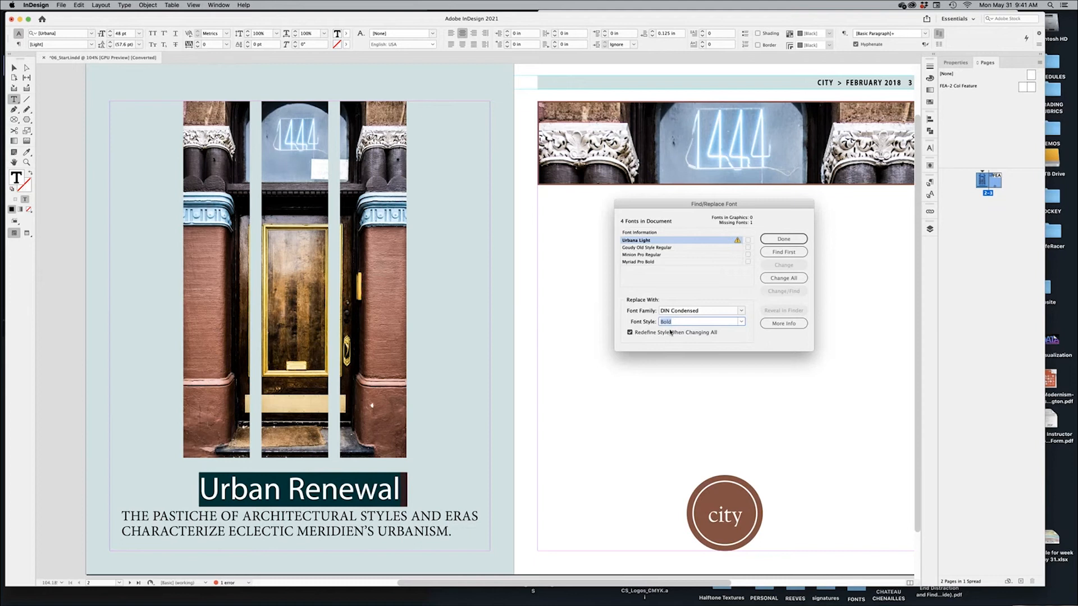
pyautogui.click(783, 277)
pyautogui.click(793, 279)
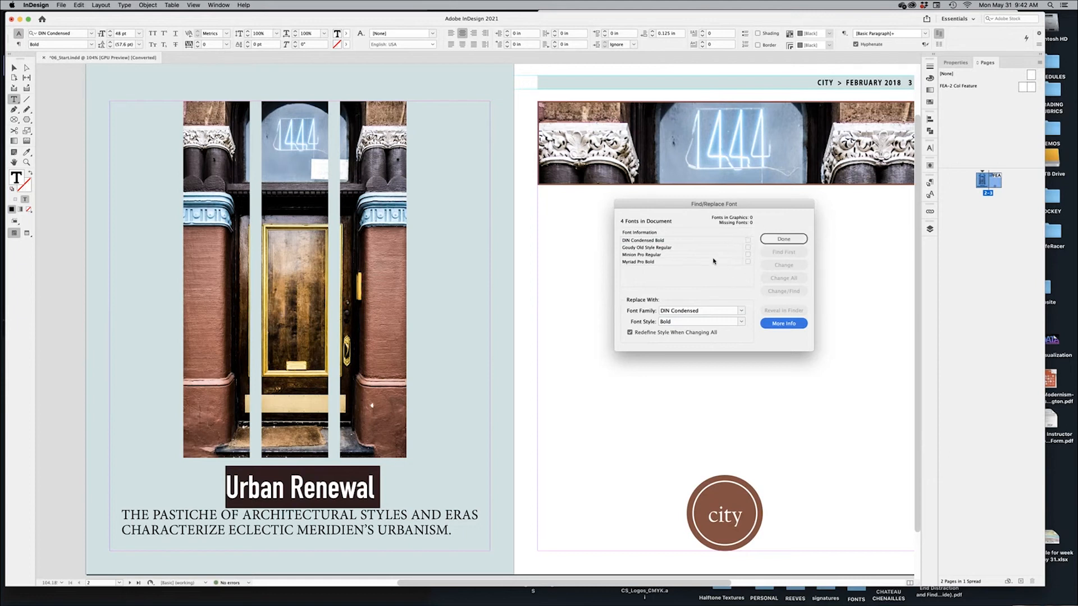
pyautogui.click(790, 242)
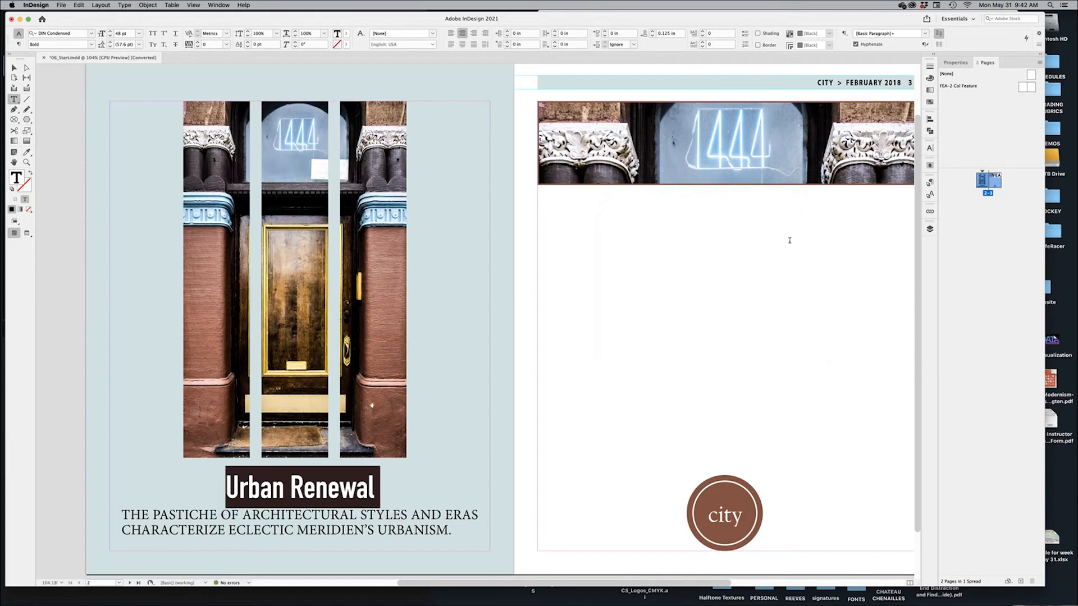
pyautogui.click(14, 69)
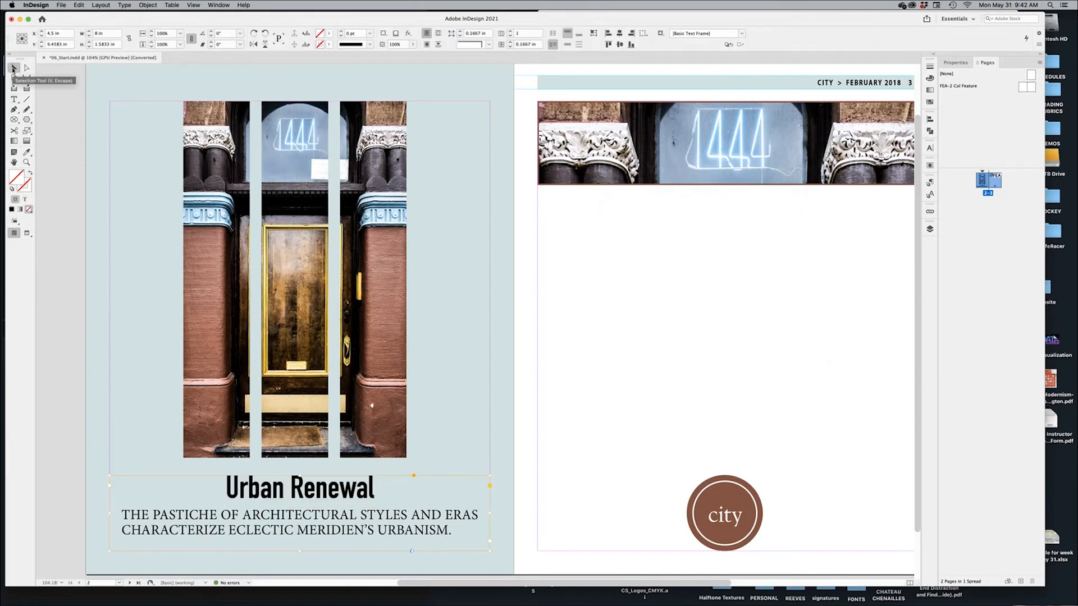
# Switch to Chrome, finish reading the missing font steps, and read the Entering text instructions, highlighting the words "with Respect"
pyautogui.press('super+Tab')
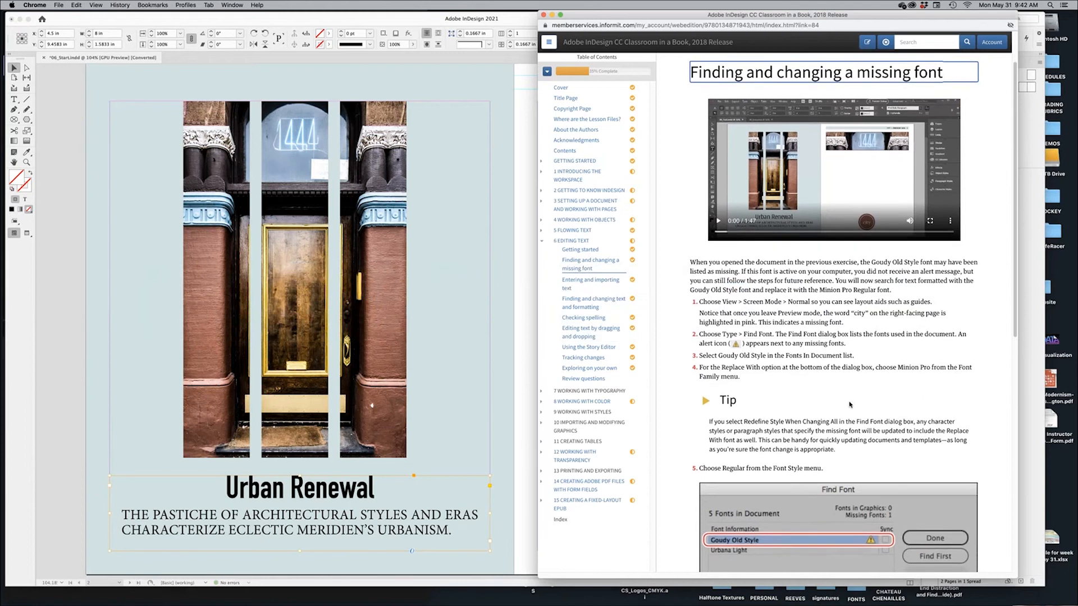
pyautogui.scroll(-4, 850, 401)
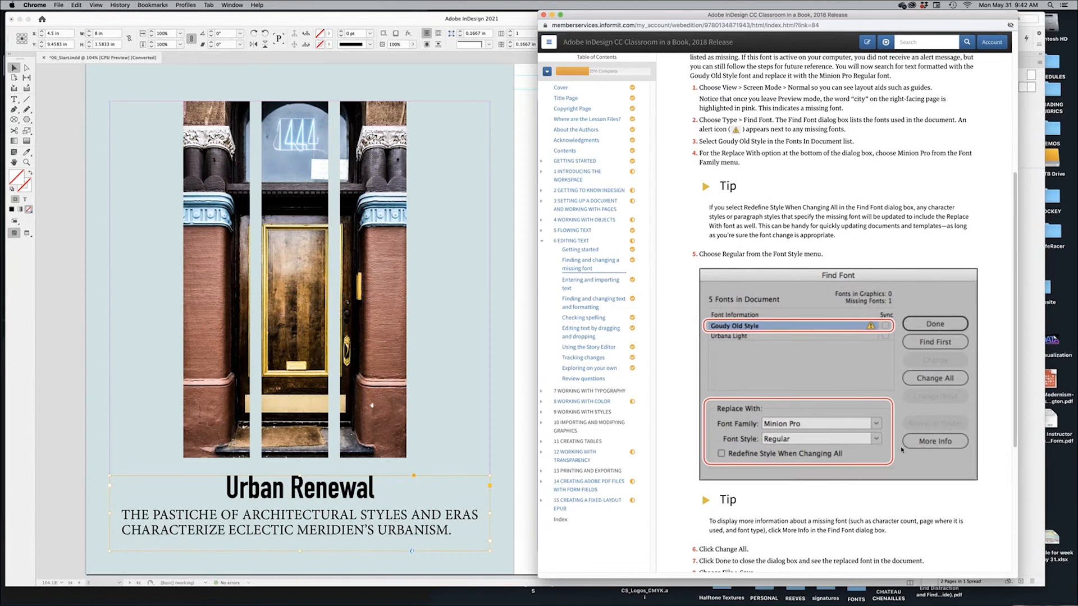
pyautogui.scroll(-2, 901, 449)
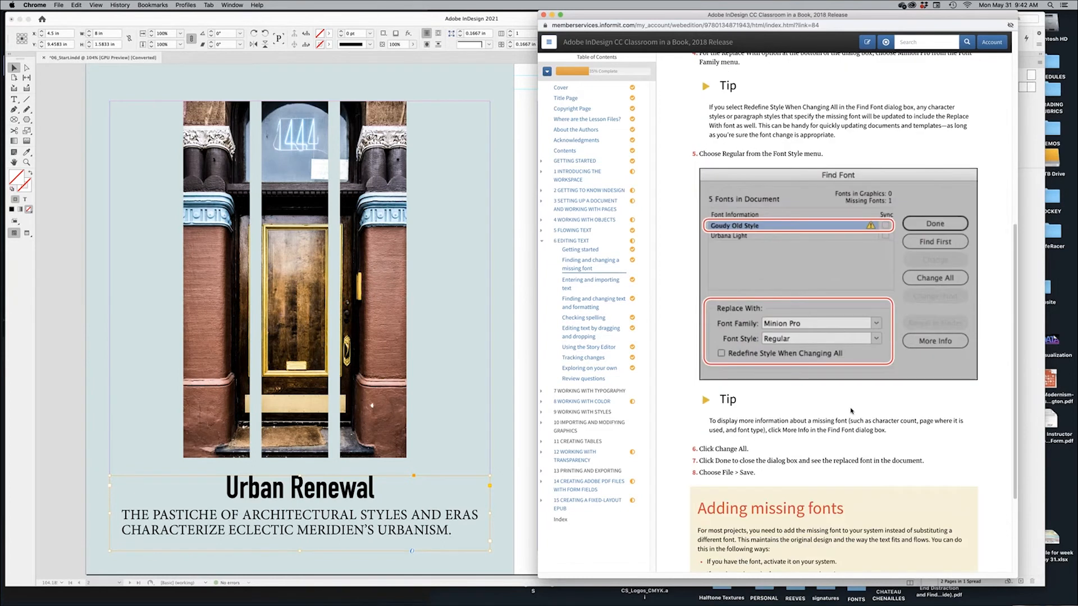
pyautogui.press('Right')
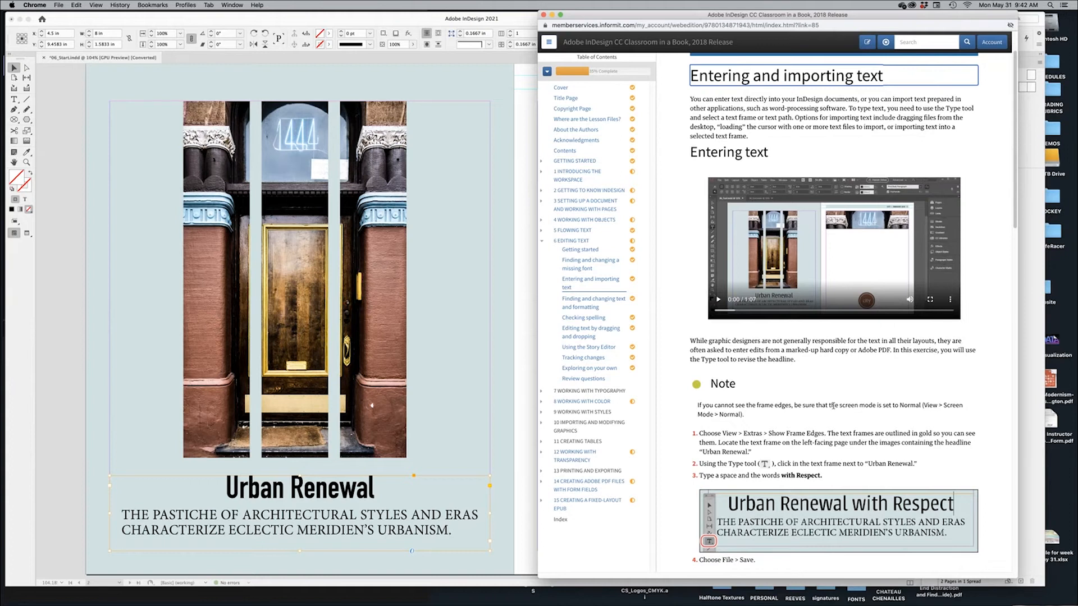
pyautogui.scroll(-3, 792, 349)
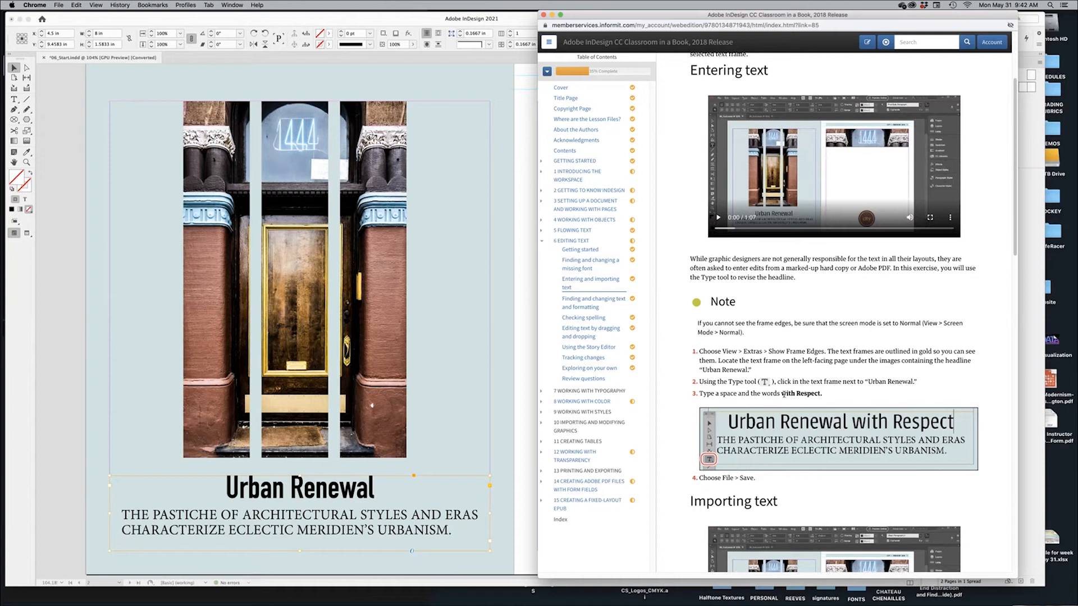
pyautogui.moveTo(782, 395); pyautogui.dragTo(821, 394)
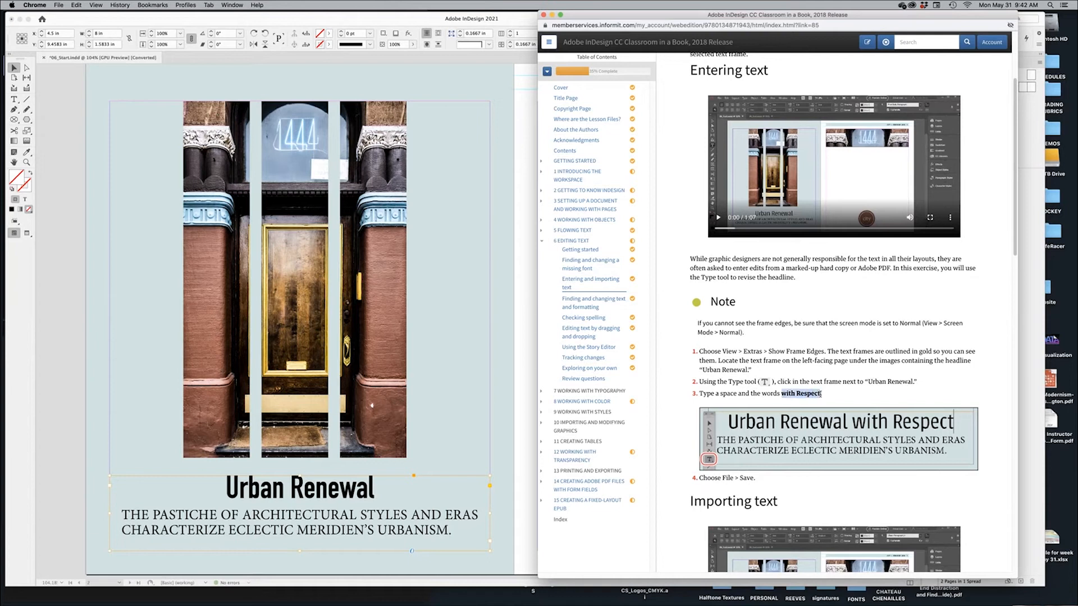
# Switch to InDesign and add " with Respect" after "Urban Renewal" in the headline
pyautogui.click(388, 498)
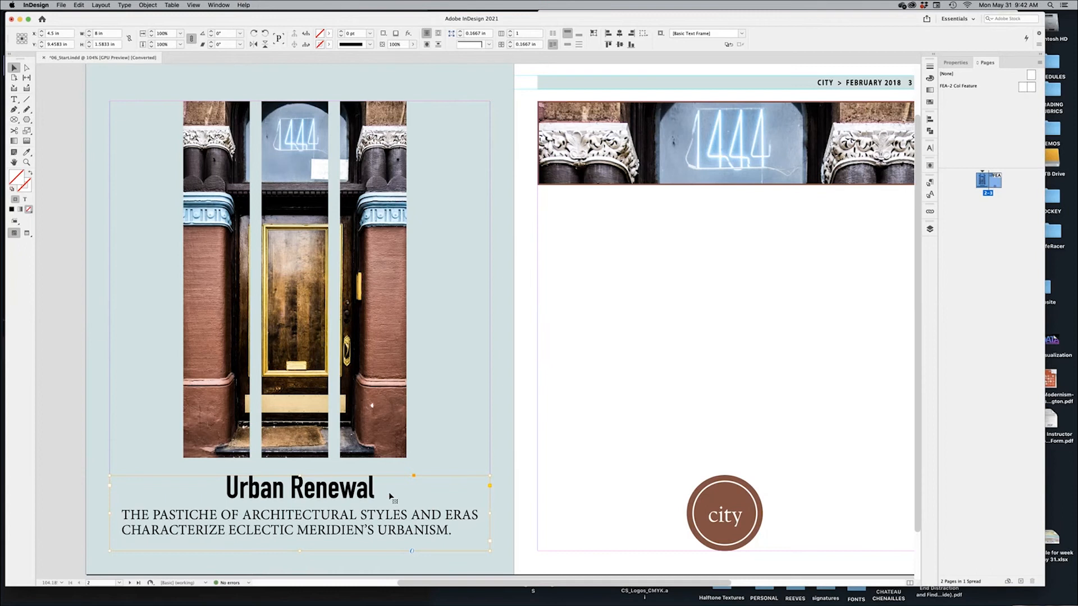
pyautogui.doubleClick(389, 498)
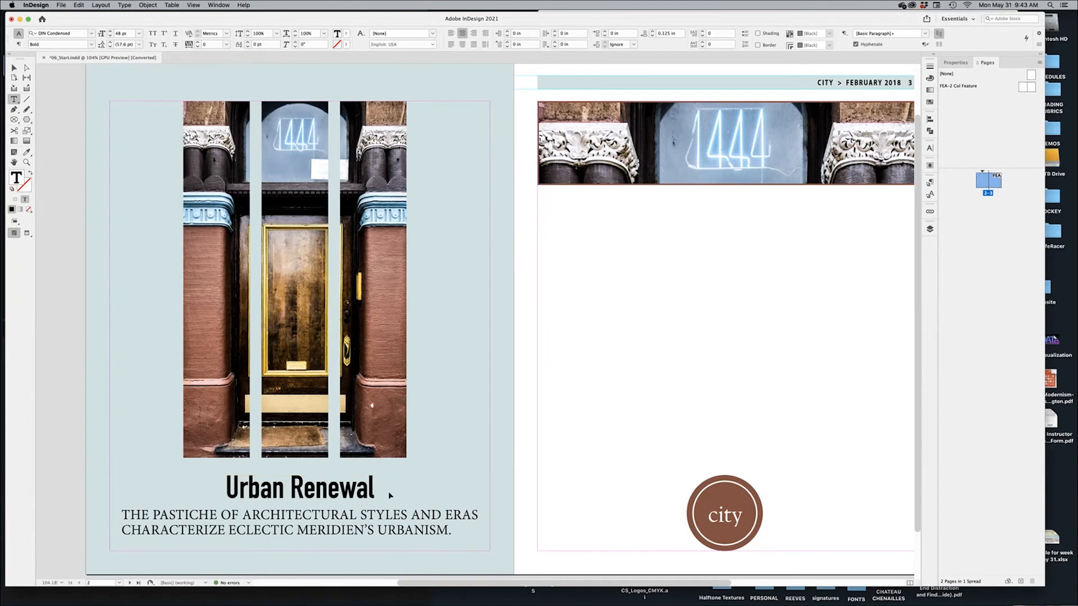
pyautogui.write('with Respect')
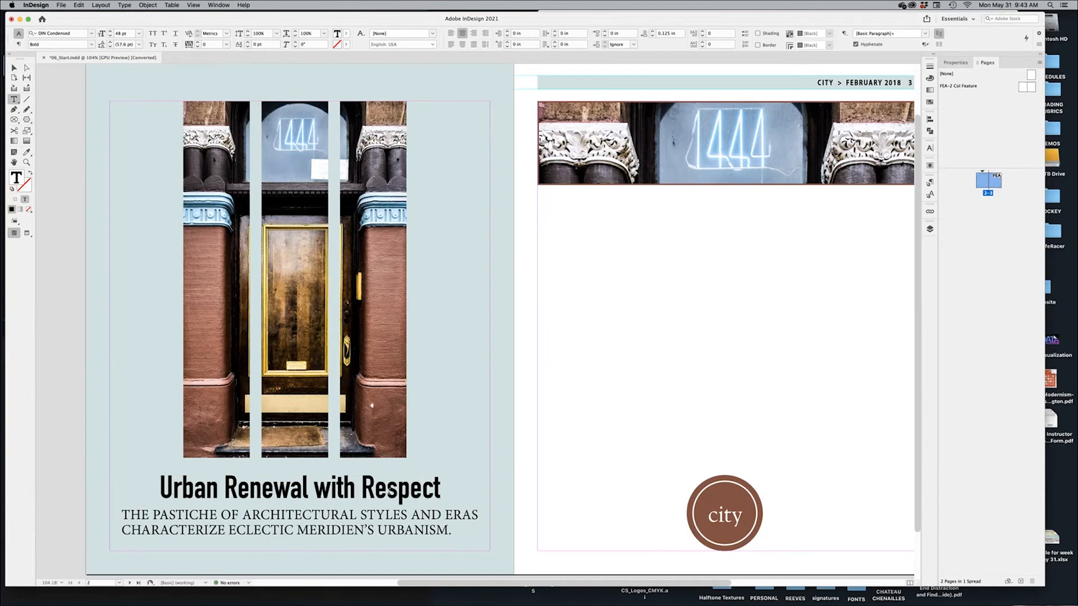
pyautogui.click(477, 536)
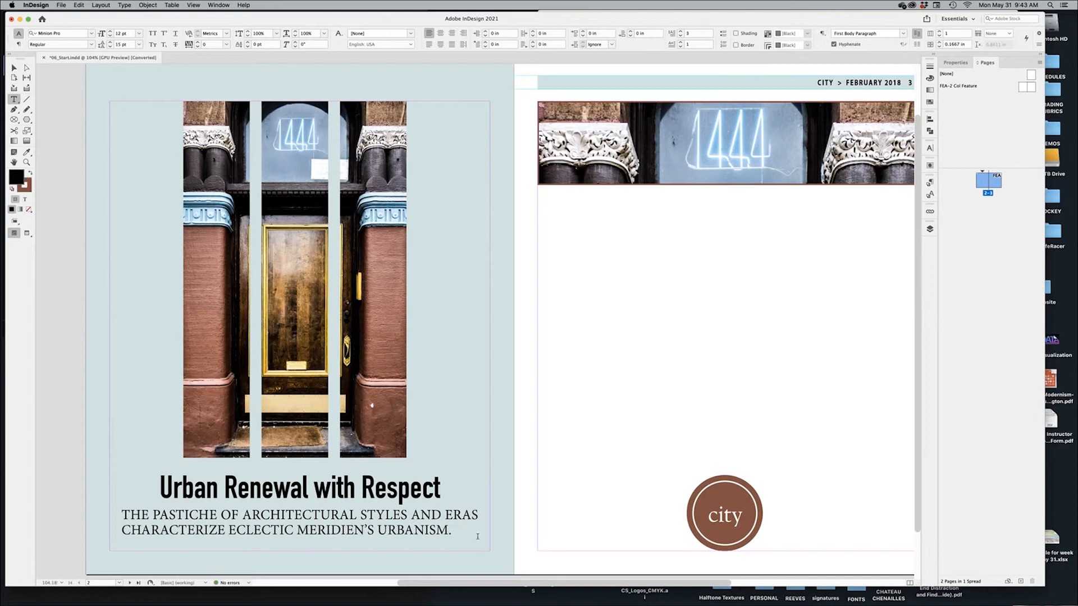
# Switch to Chrome and read the final Entering text instruction and the start of Importing text
pyautogui.press('super+Tab')
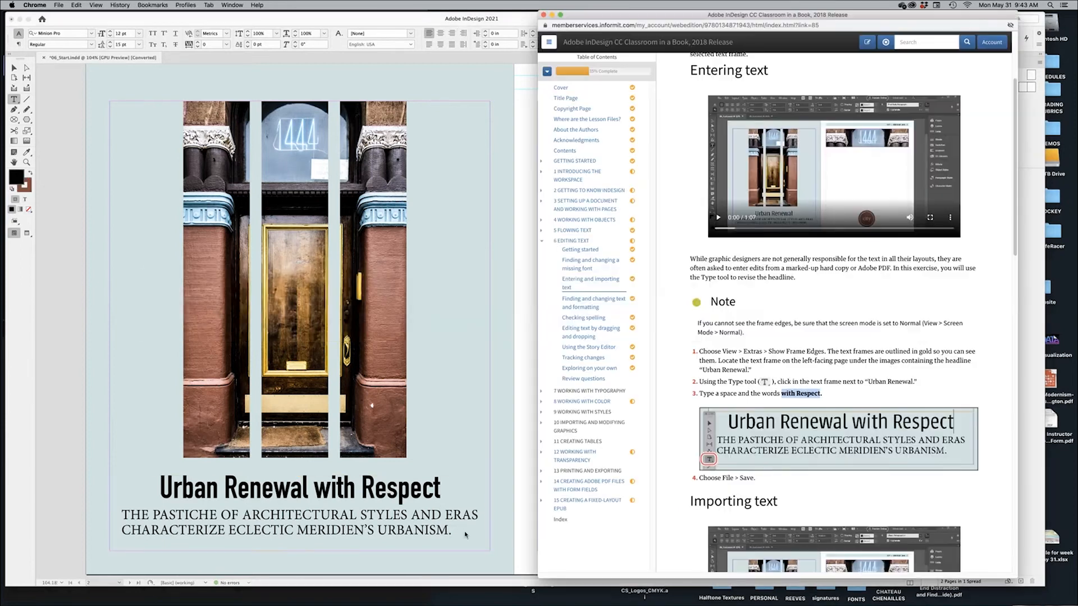
pyautogui.scroll(-3, 805, 403)
pyautogui.scroll(-2, 806, 403)
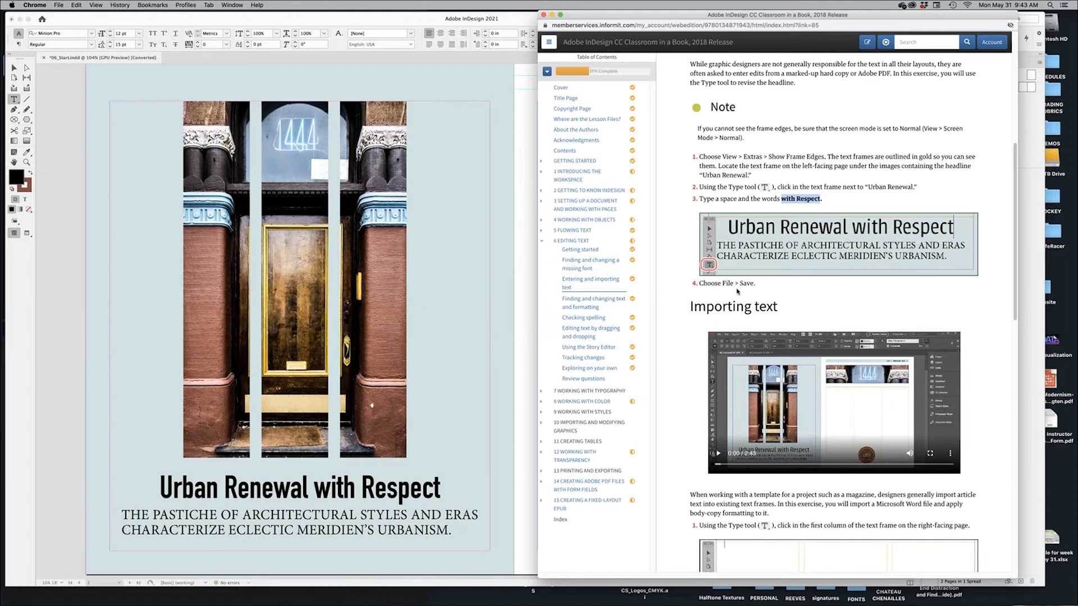
# Return to InDesign, activate the Selection tool, and start saving the document into a new folder named A4 inside INDESIGN - DEMOS
pyautogui.click(520, 471)
pyautogui.click(14, 68)
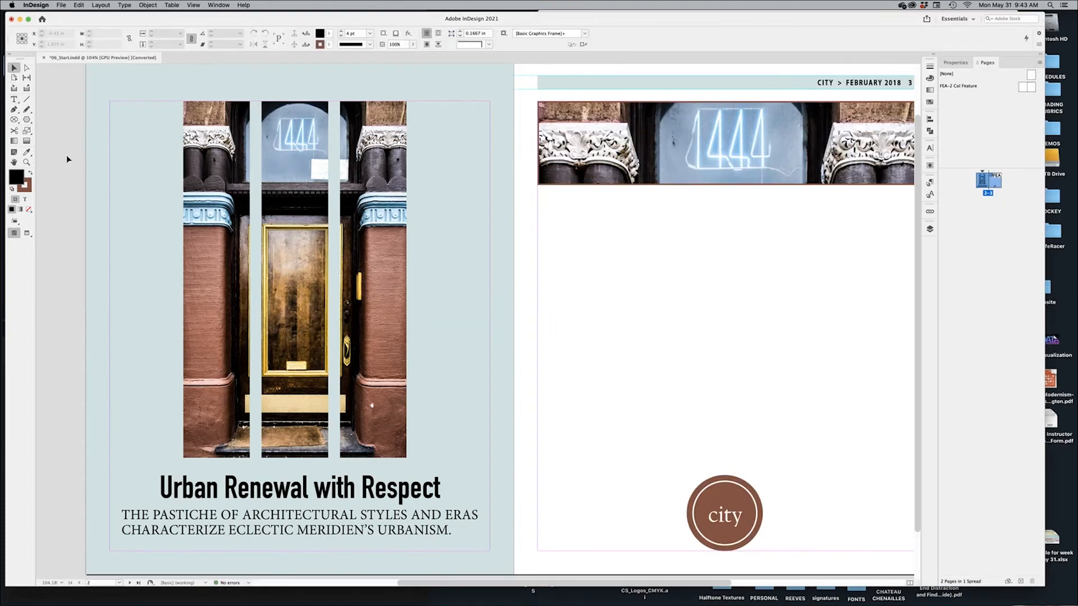
pyautogui.click(62, 6)
pyautogui.click(74, 68)
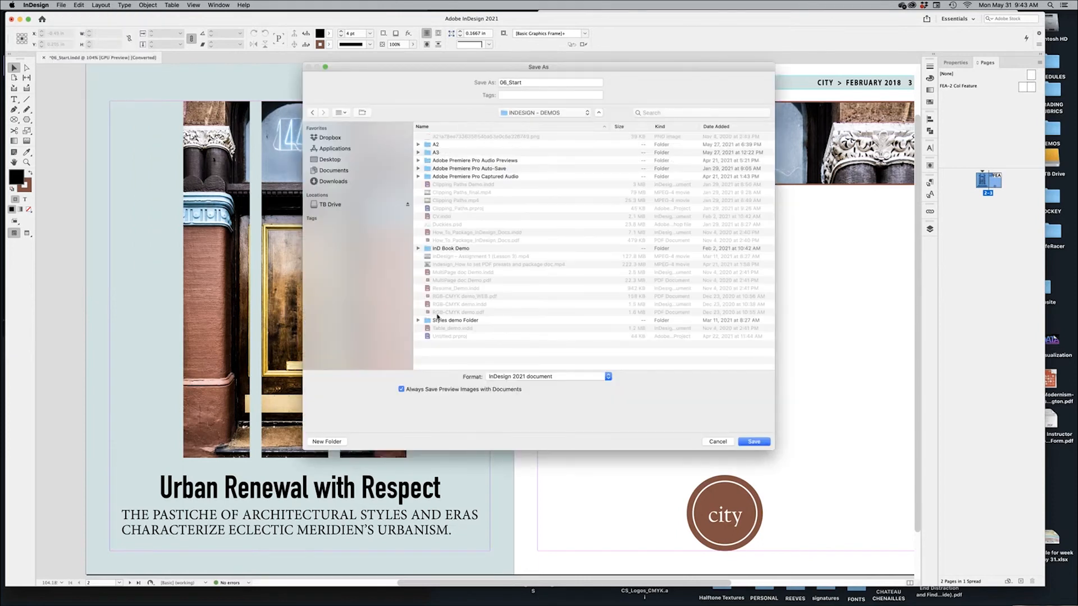
pyautogui.click(326, 442)
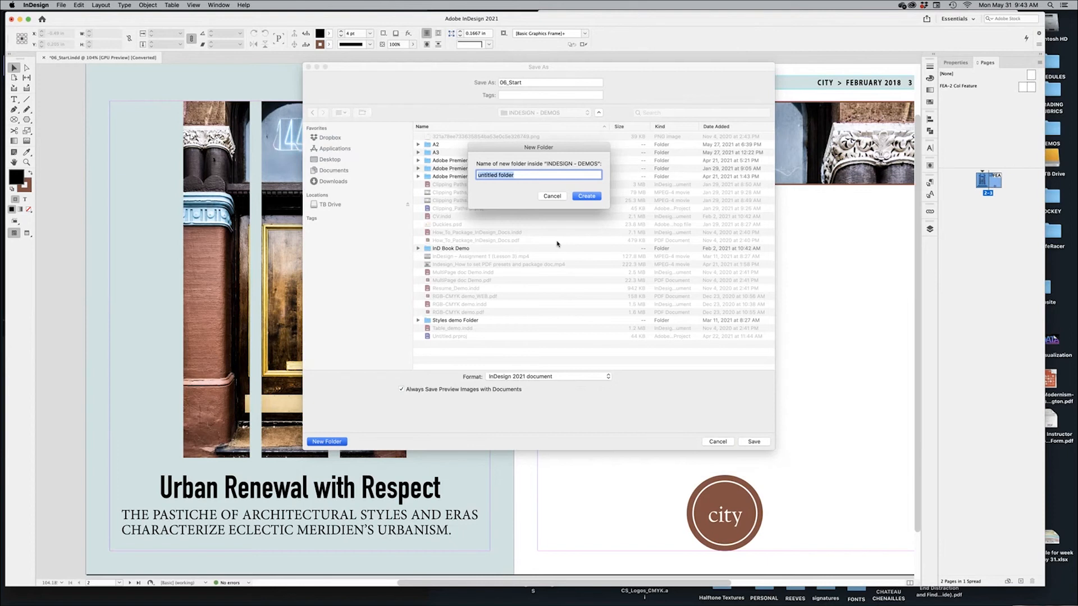
pyautogui.write('A4')
pyautogui.click(587, 196)
# Name the document A4_Demo and save it in the A4 folder as an InDesign 2021 document
pyautogui.doubleClick(507, 83)
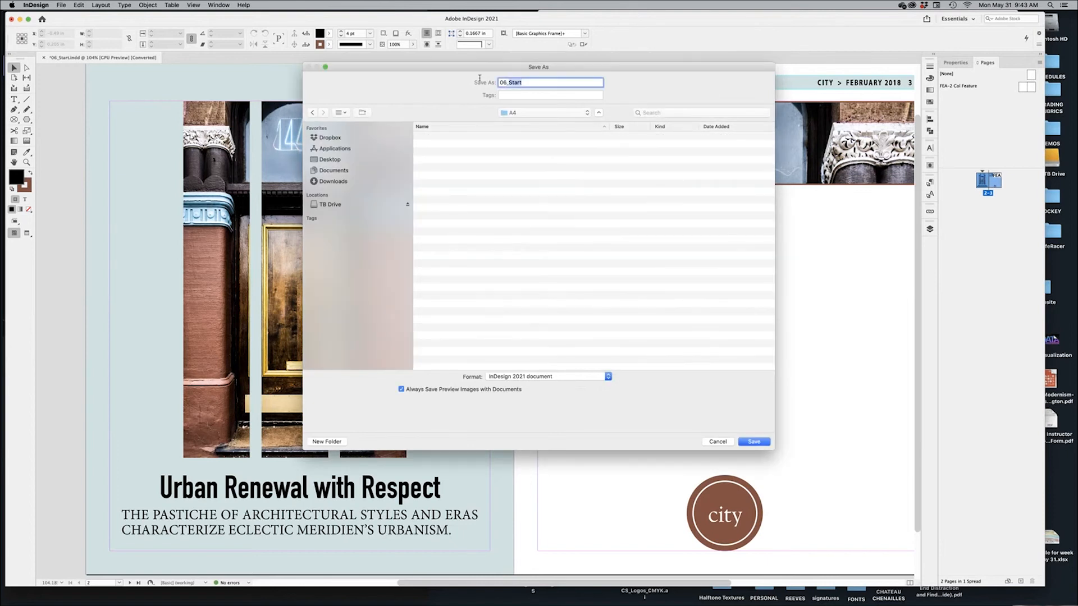
pyautogui.write('A4_Demo')
pyautogui.click(754, 443)
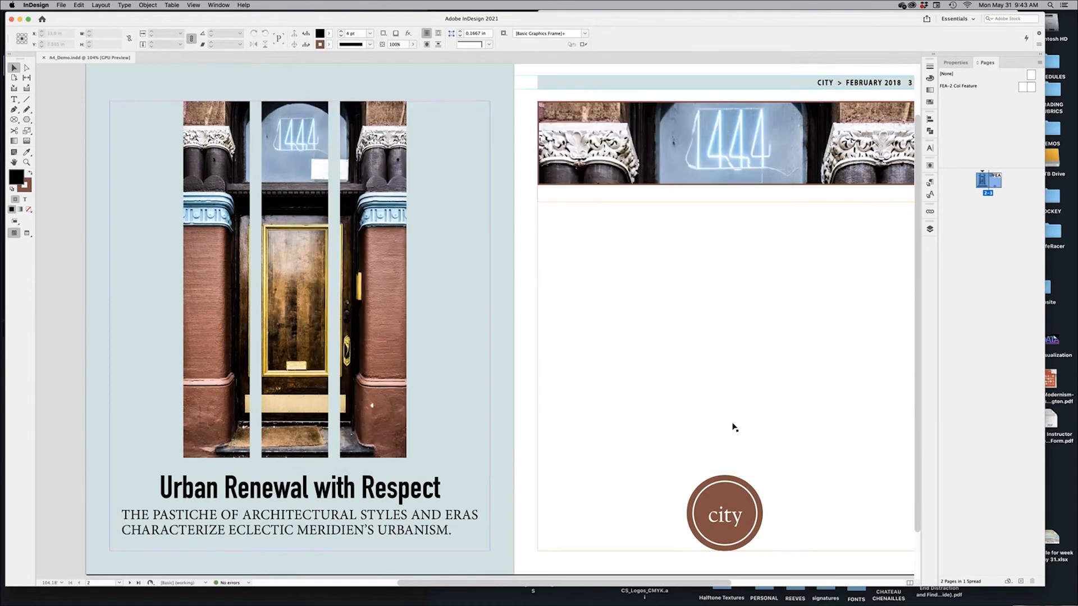
# Switch to Chrome to read the Importing text instructions, return to InDesign, and show the frame edges for the right-facing page
pyautogui.press('super+Tab')
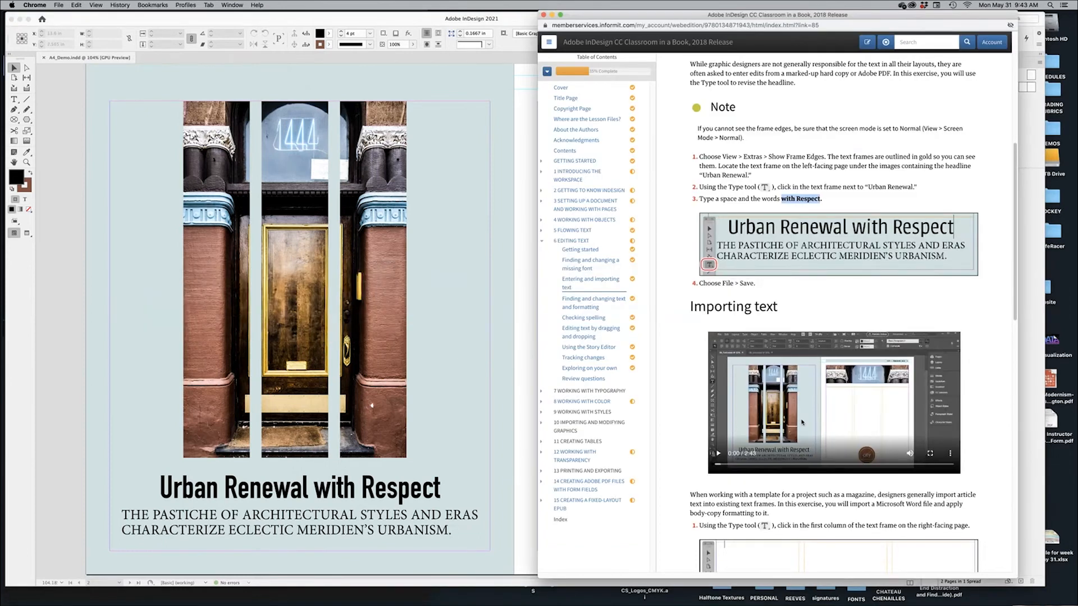
pyautogui.scroll(-5, 790, 326)
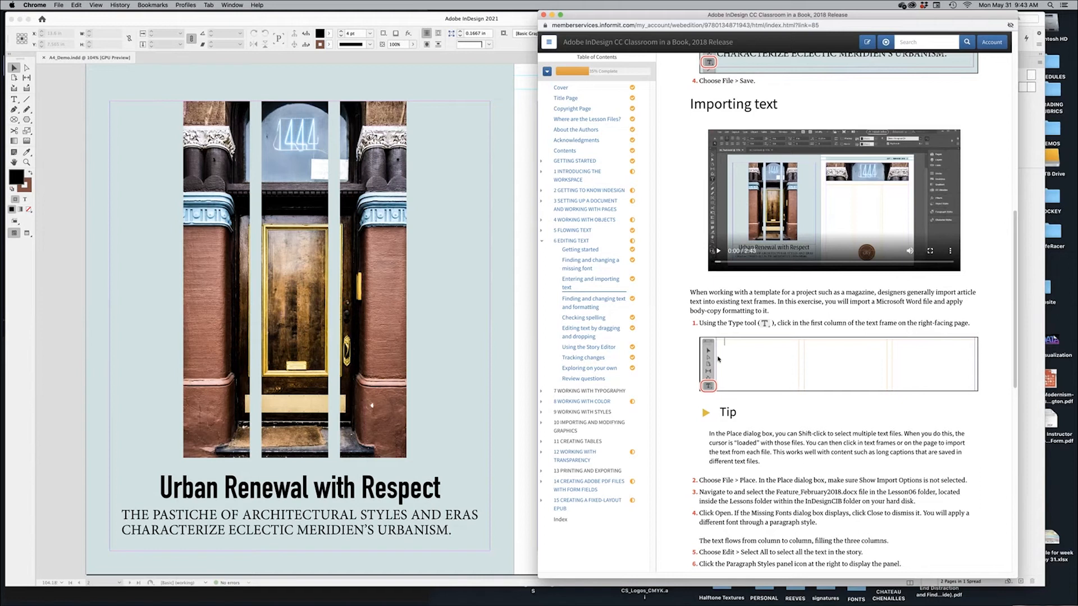
pyautogui.click(79, 381)
pyautogui.press('w')
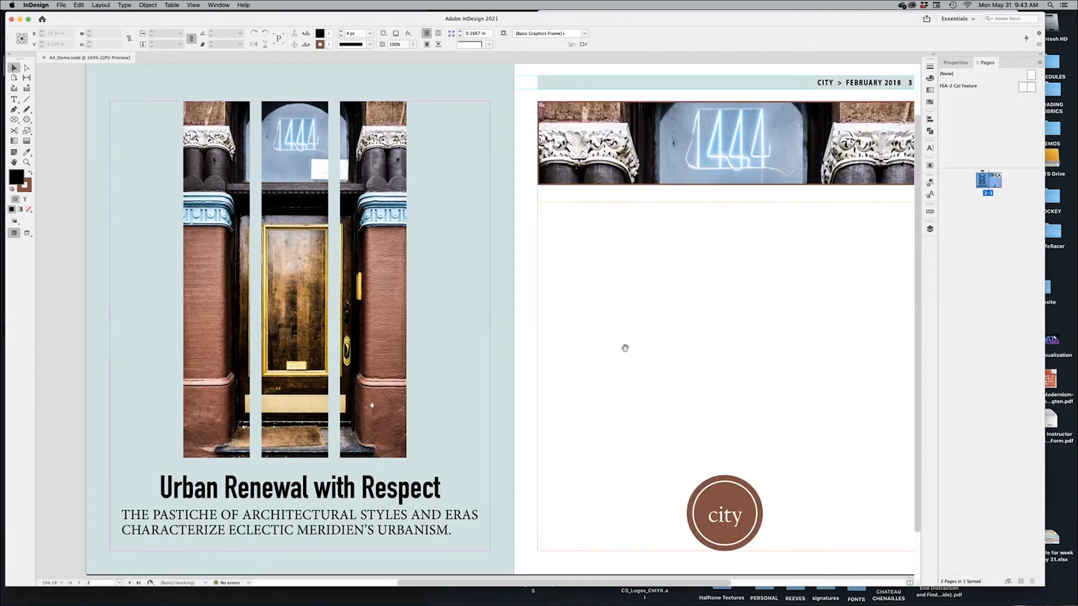
pyautogui.moveTo(624, 349); pyautogui.dragTo(351, 321)
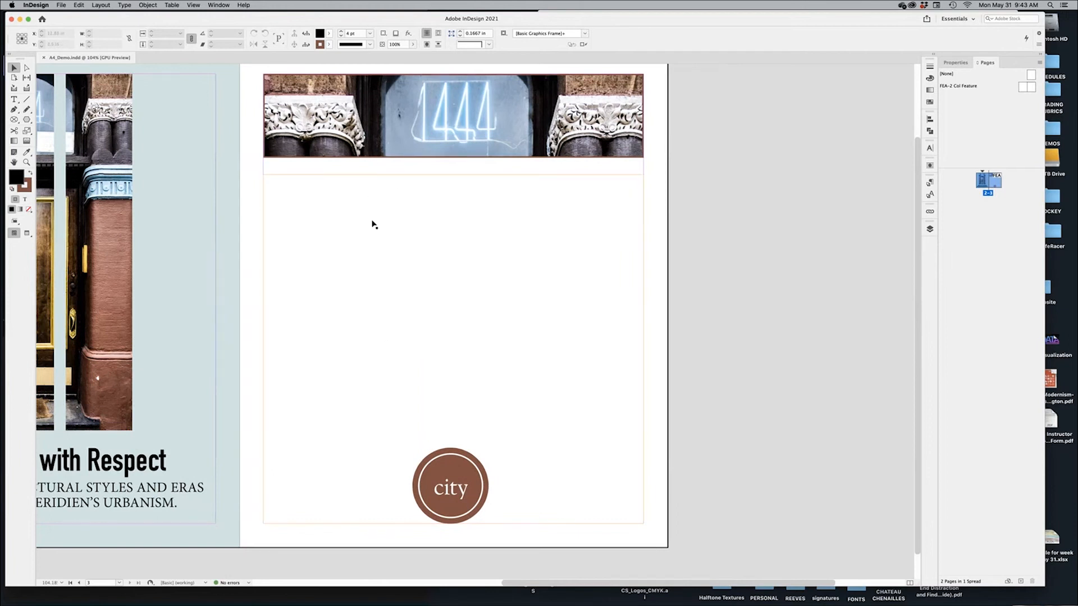
pyautogui.click(193, 5)
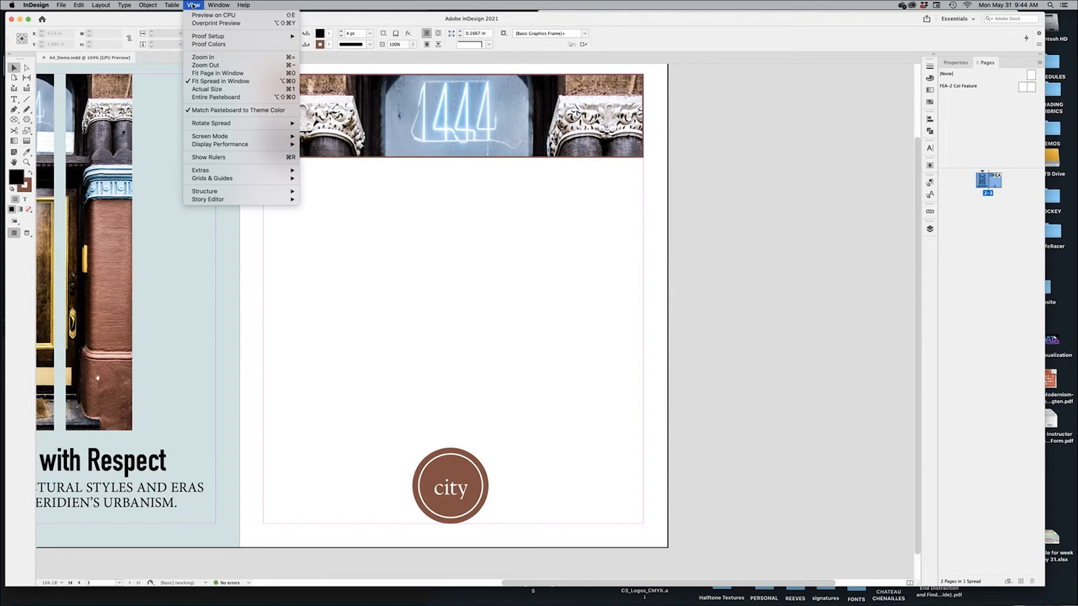
pyautogui.moveTo(276, 174)
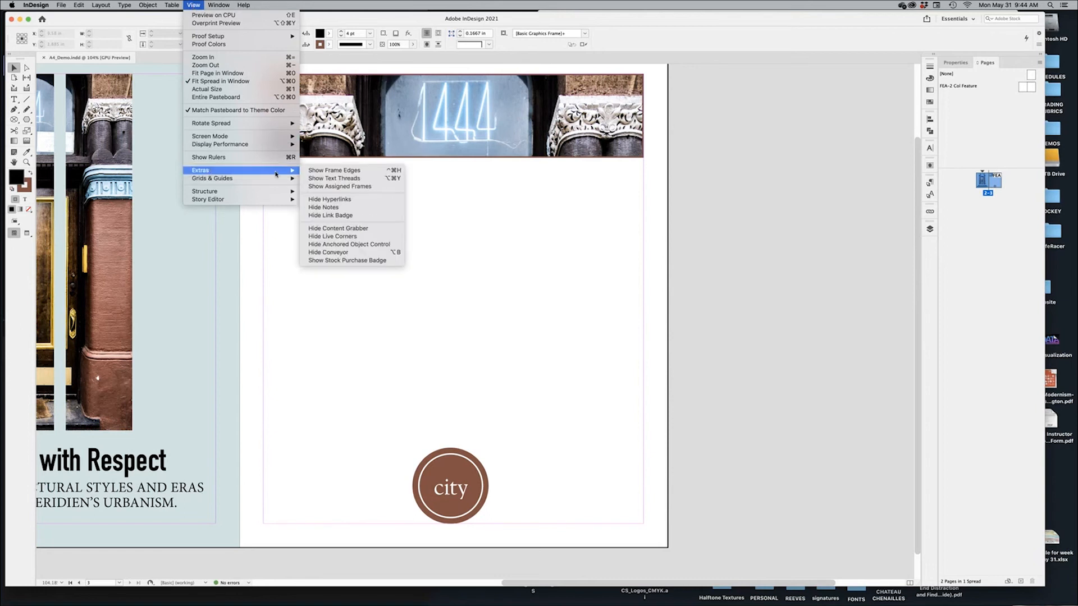
pyautogui.click(337, 170)
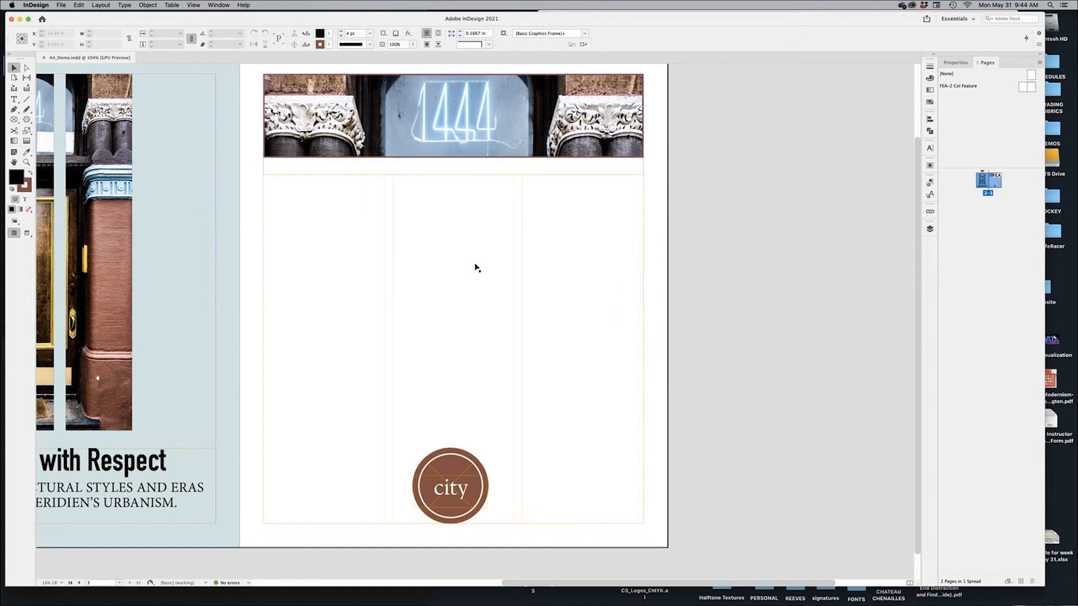
# Select the three-column text frame, recheck the instructions in Chrome, and place the text insertion point in the frame's first column in InDesign
pyautogui.click(345, 219)
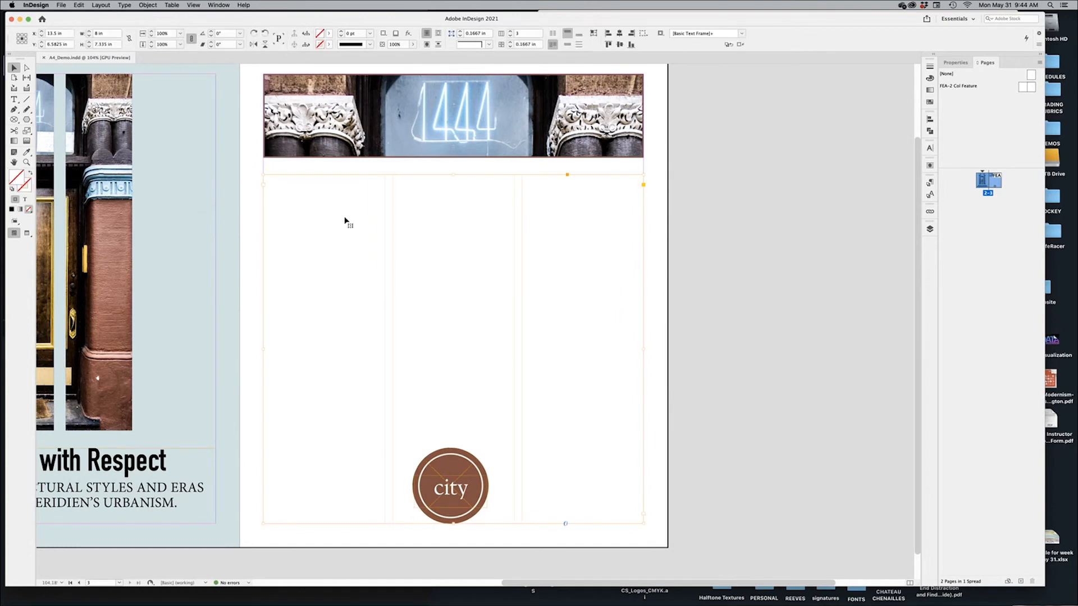
pyautogui.press('super+Tab')
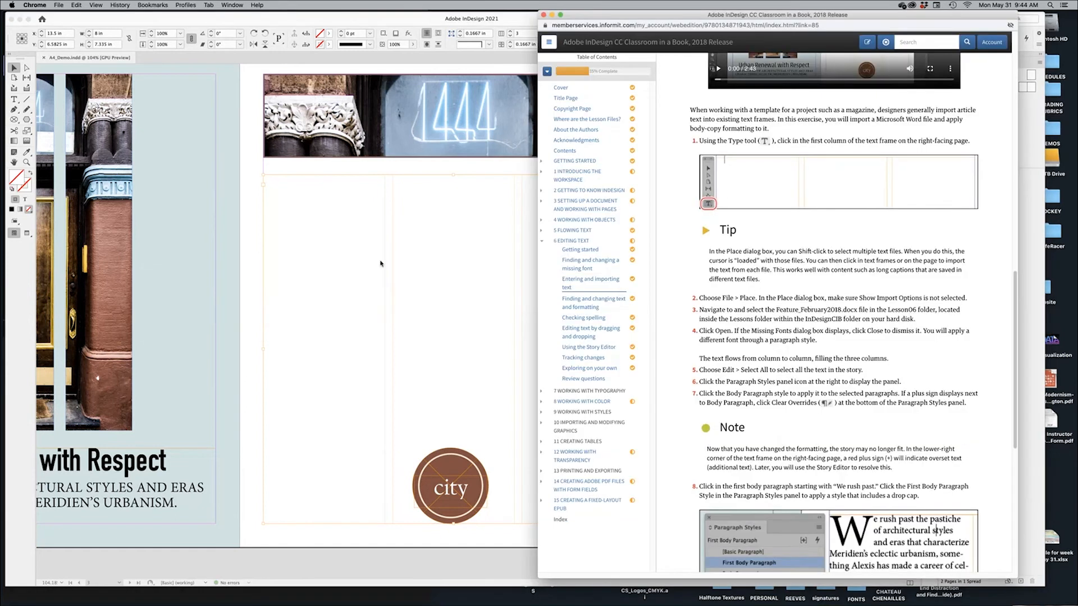
pyautogui.press('super+Tab')
pyautogui.doubleClick(288, 199)
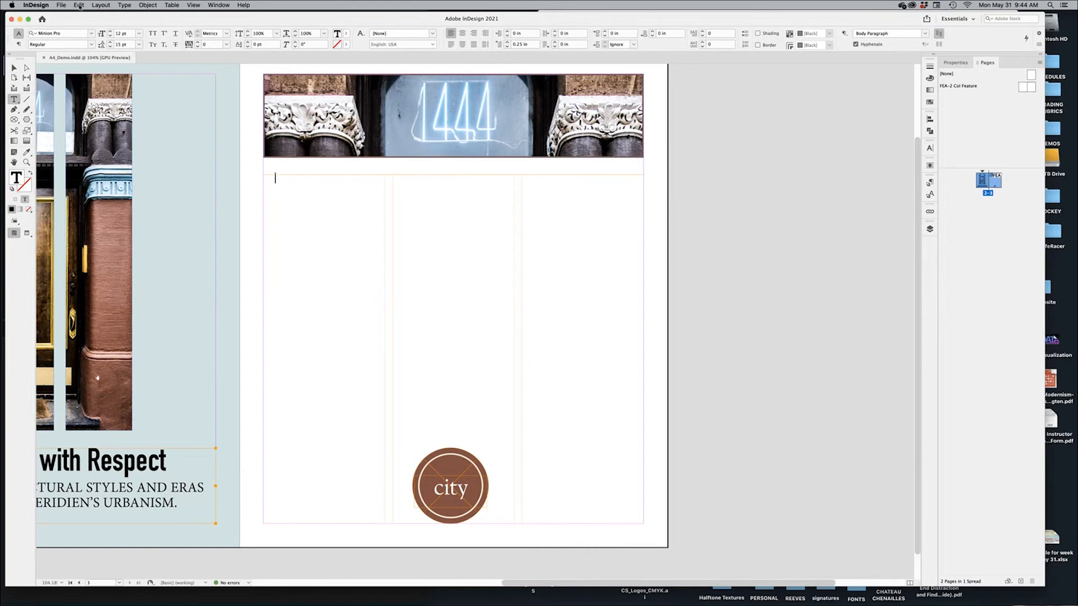
# Place Feature_February2018.docx from the Lesson06 Editing Text folder into the three-column frame, and skip replacing the missing fonts
pyautogui.click(60, 5)
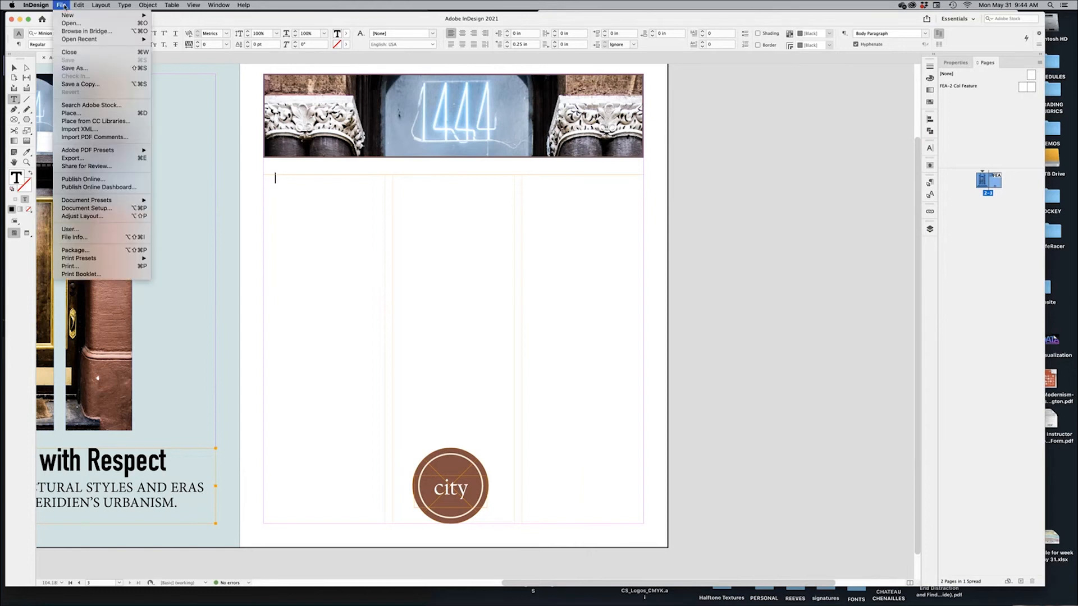
pyautogui.click(72, 114)
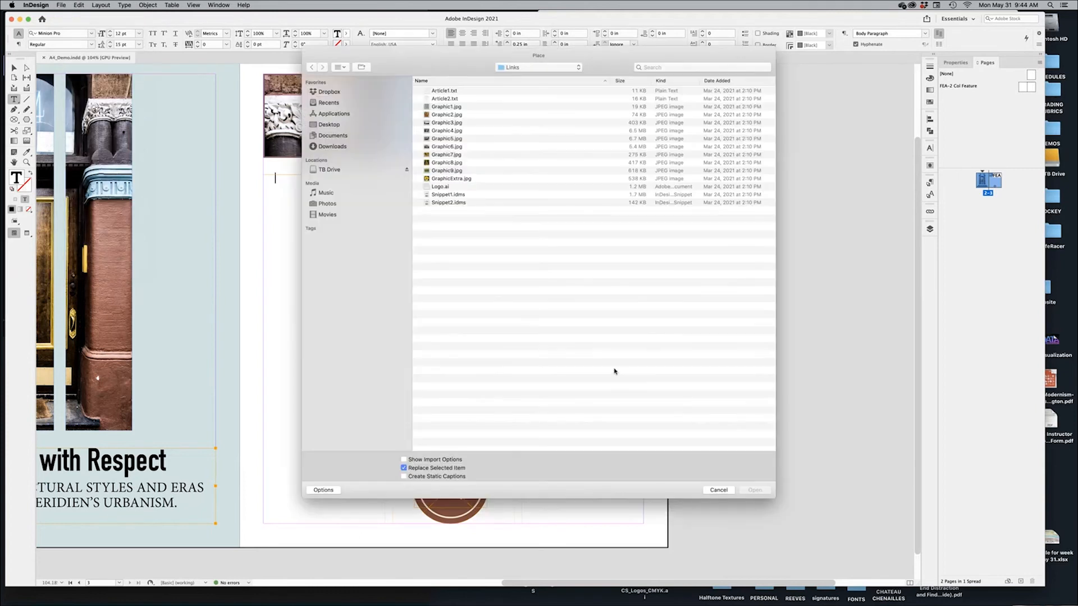
pyautogui.press('super+Up')
pyautogui.click(427, 131)
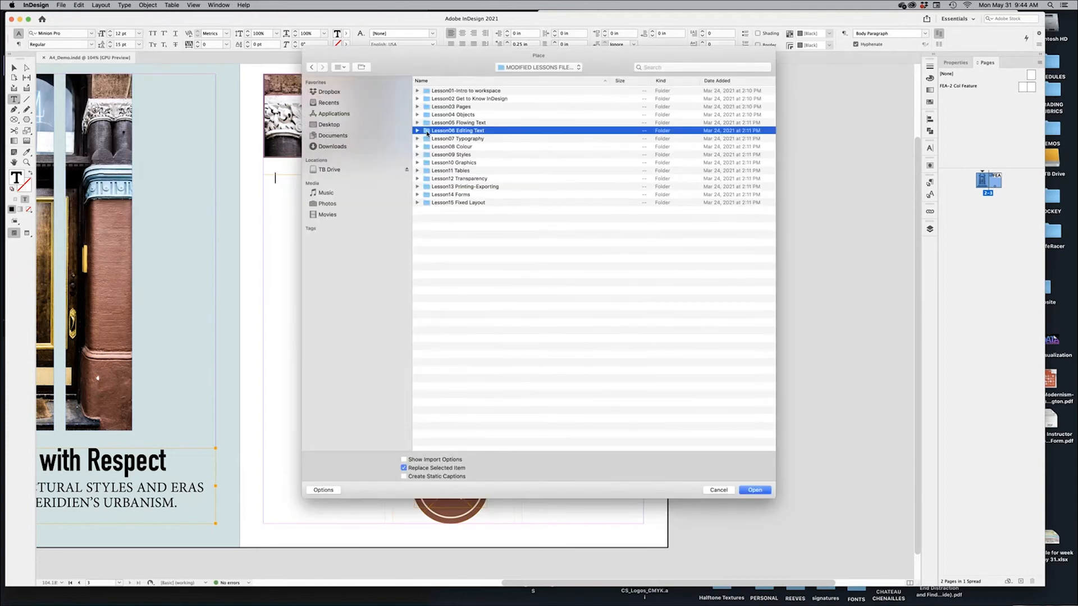
pyautogui.click(418, 130)
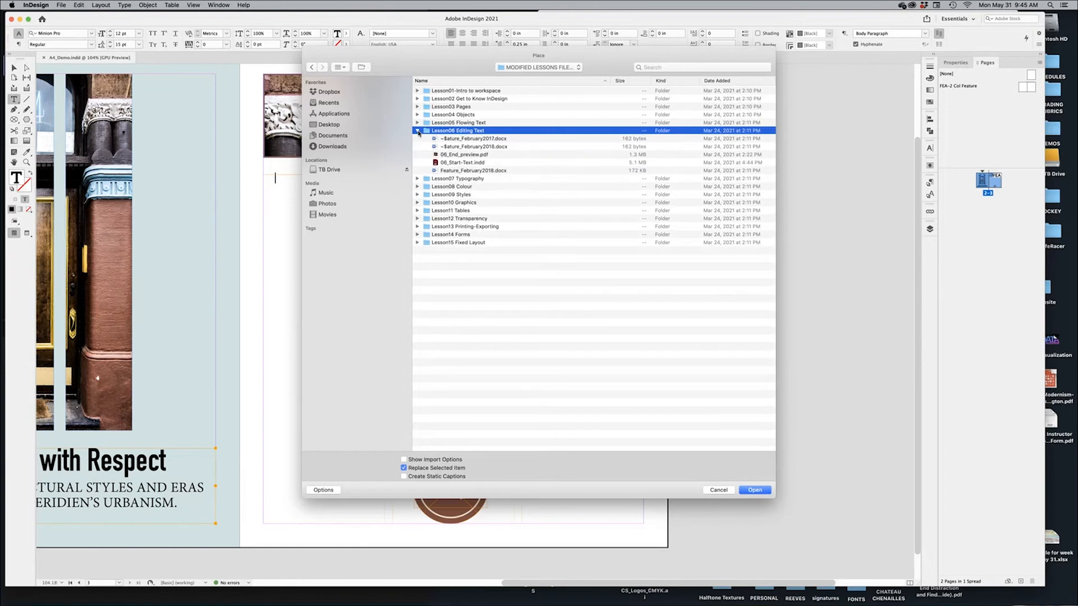
pyautogui.click(471, 171)
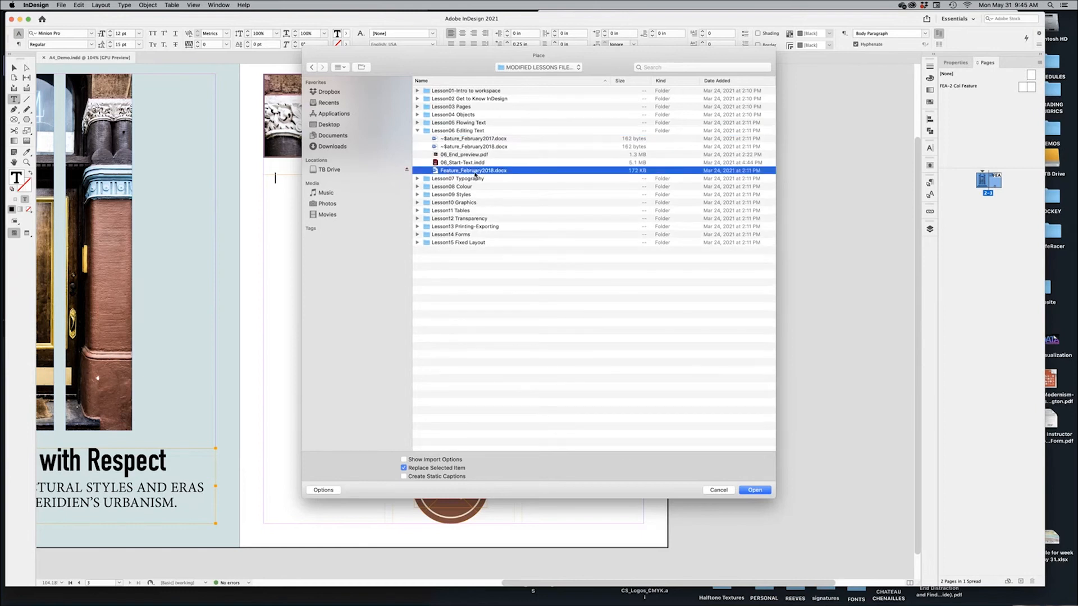
pyautogui.click(755, 491)
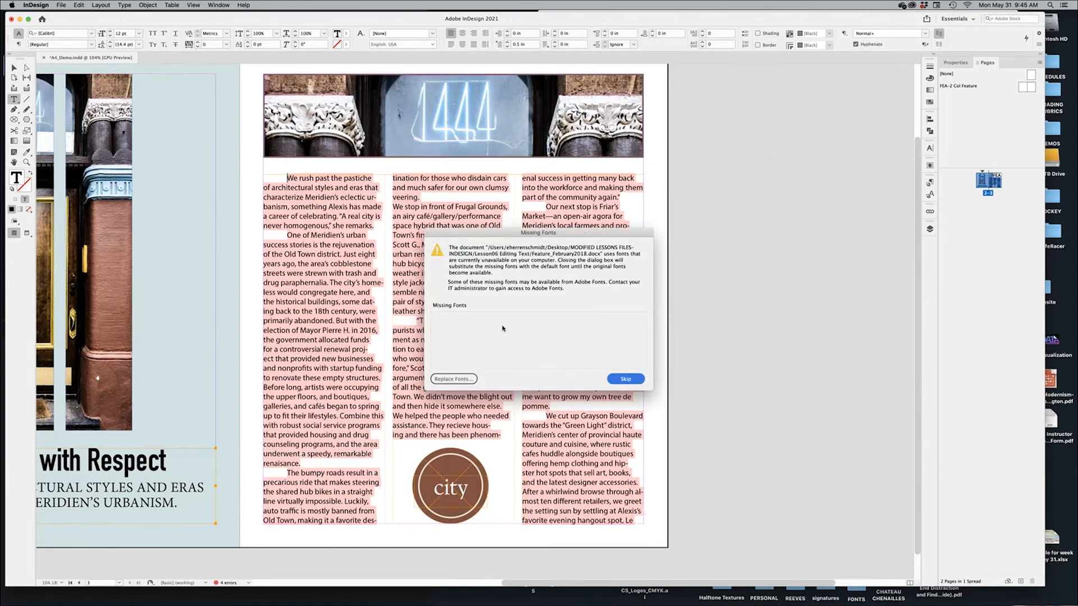
pyautogui.click(619, 380)
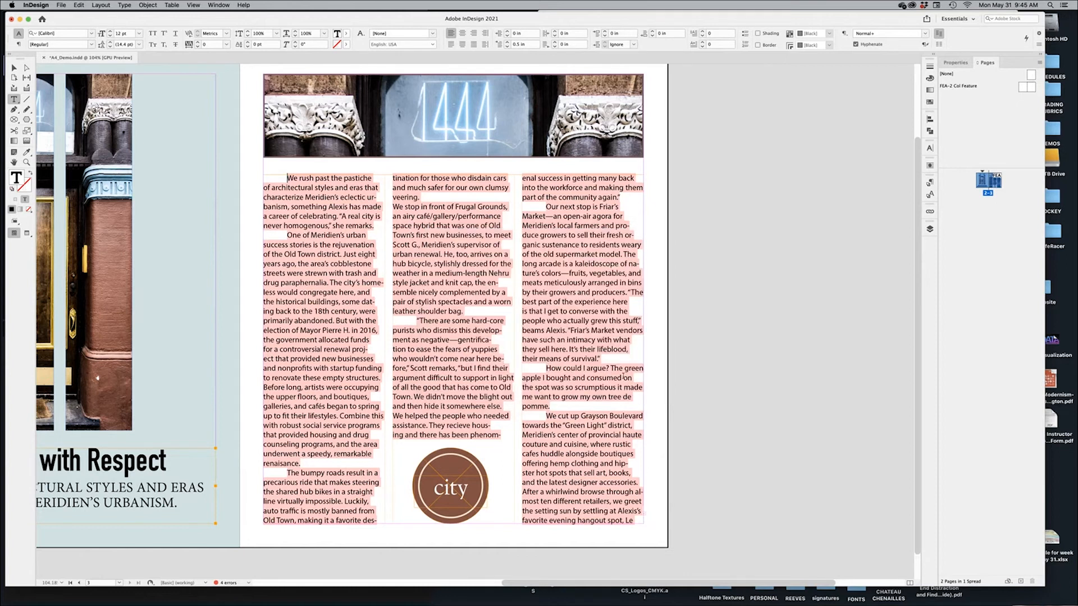
# Switch to Chrome and read the Importing text steps on missing fonts, Select All and paragraph styles, glancing back at the placed story in InDesign
pyautogui.press('super+Tab')
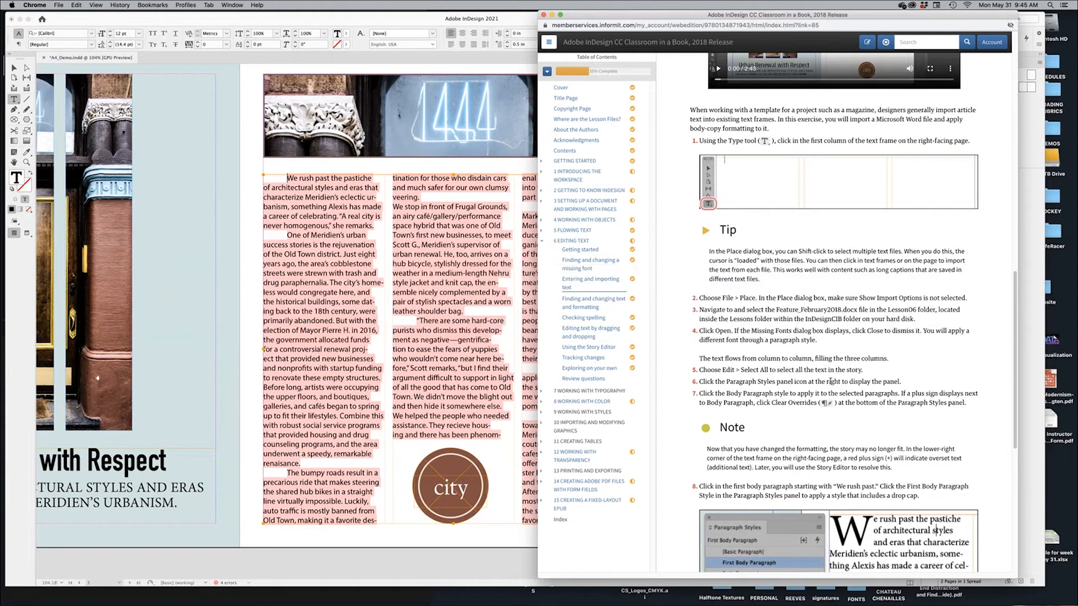
pyautogui.scroll(-2, 830, 382)
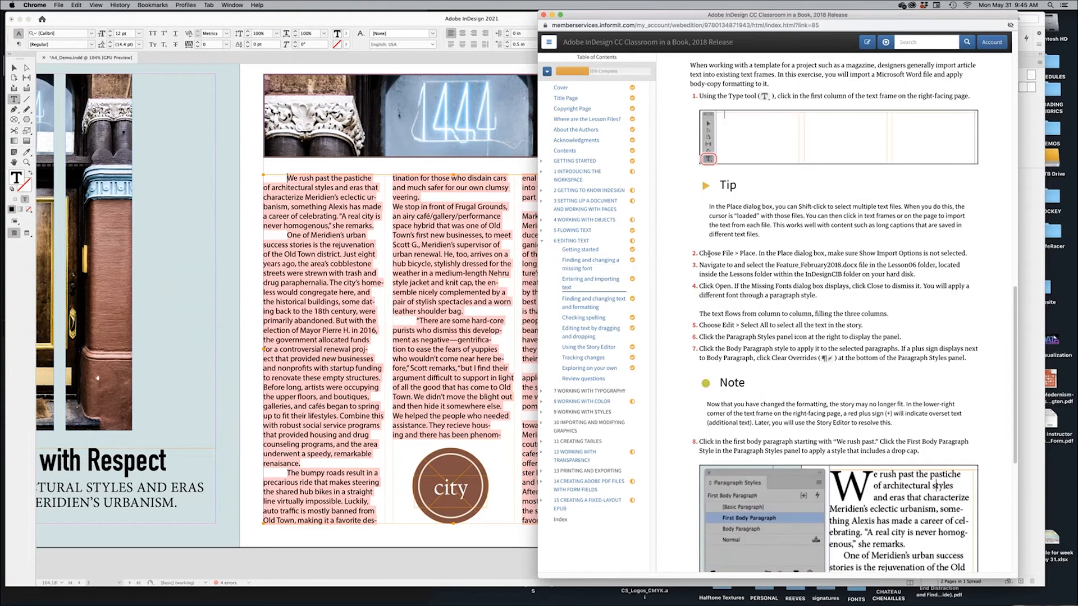
pyautogui.moveTo(709, 254); pyautogui.dragTo(793, 287)
pyautogui.click(794, 287)
pyautogui.moveTo(869, 286); pyautogui.dragTo(815, 296)
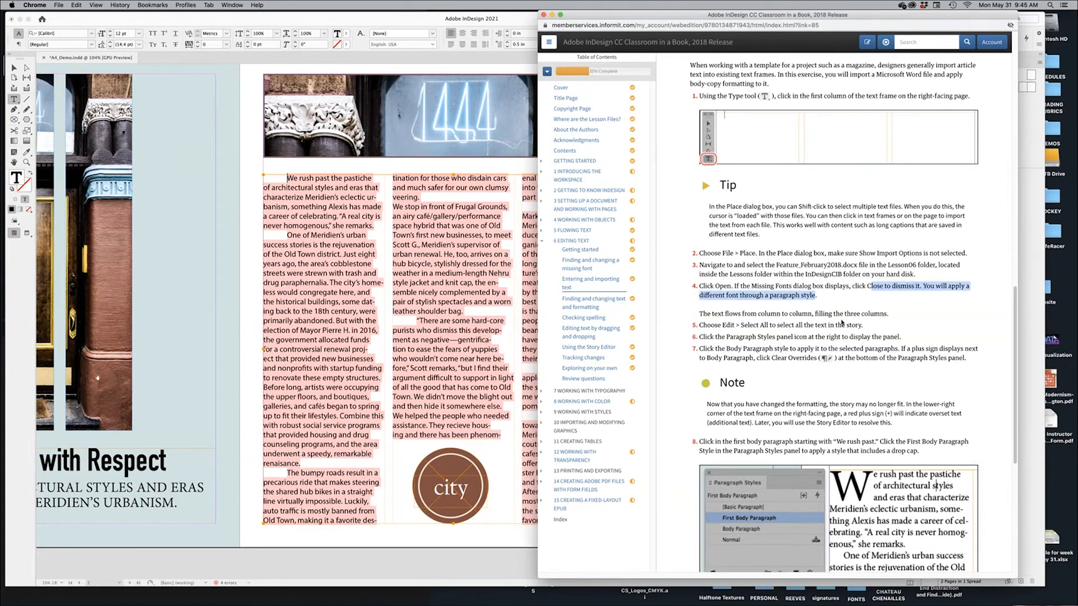
pyautogui.scroll(-2, 852, 345)
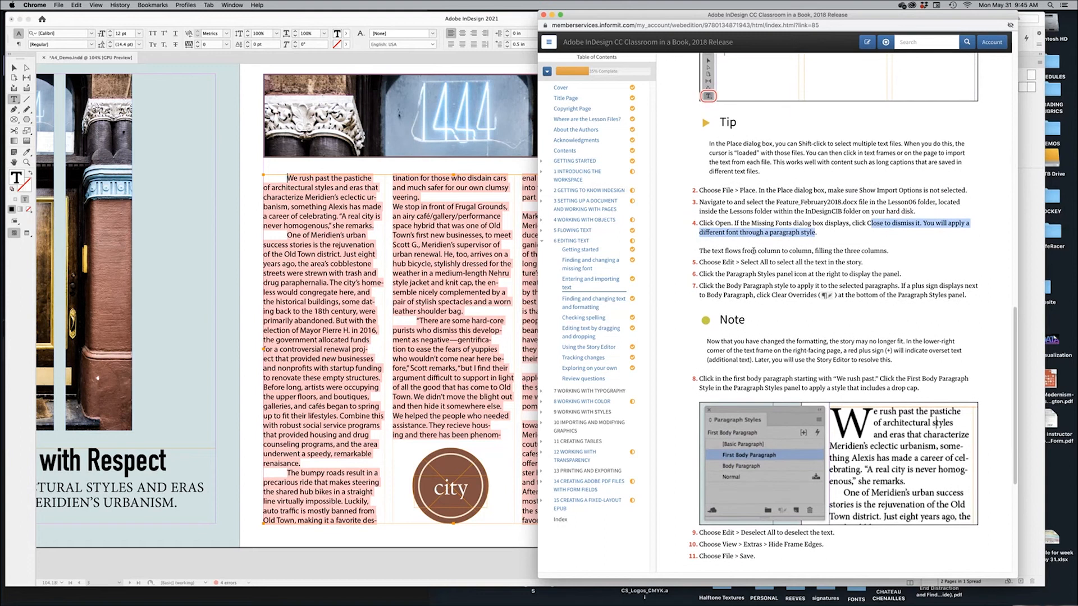
pyautogui.click(465, 396)
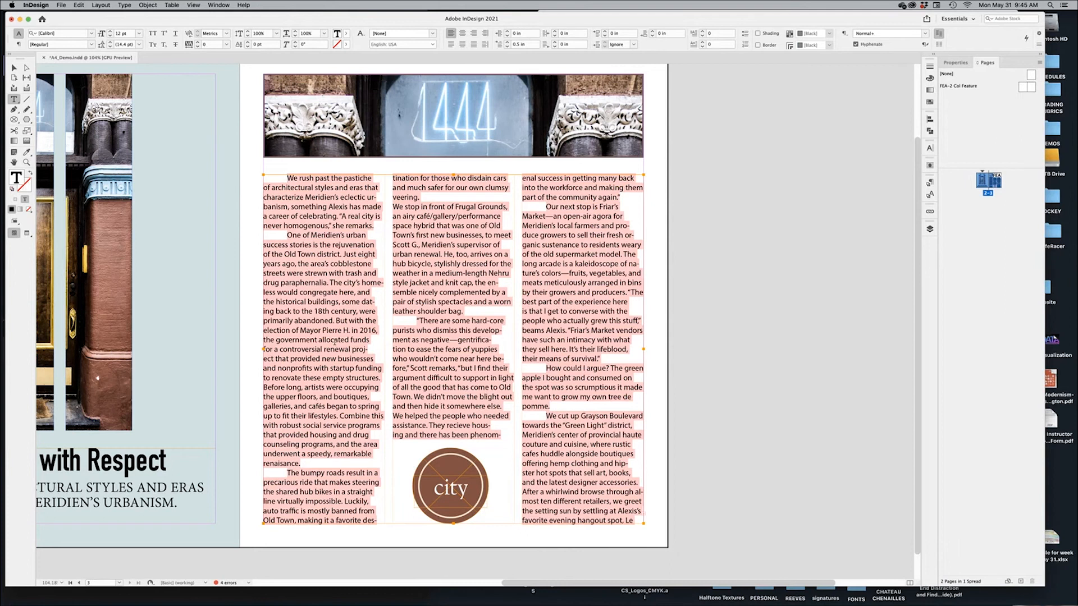
pyautogui.press('super+Tab')
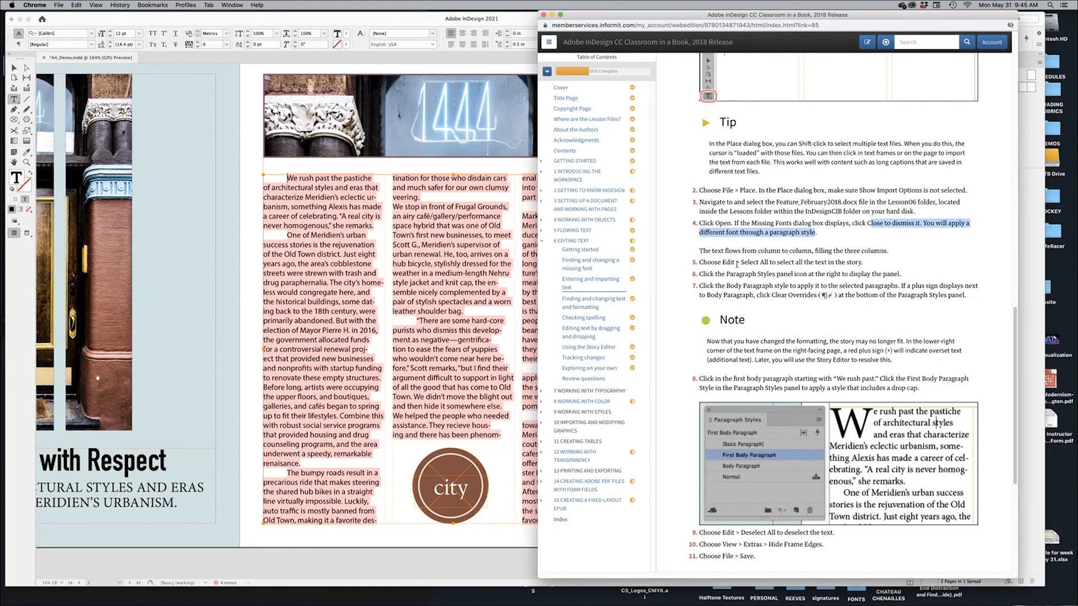
pyautogui.moveTo(732, 263); pyautogui.dragTo(797, 266)
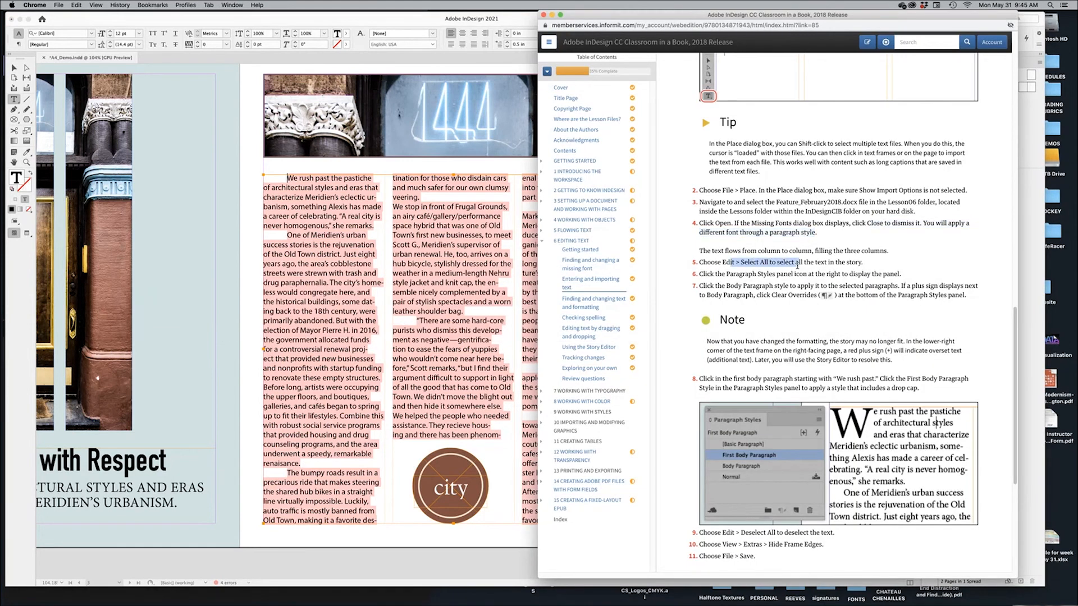
# Read Importing text steps 5 to 7 in Chrome about selecting the story and applying the Body Paragraph style
pyautogui.click(828, 266)
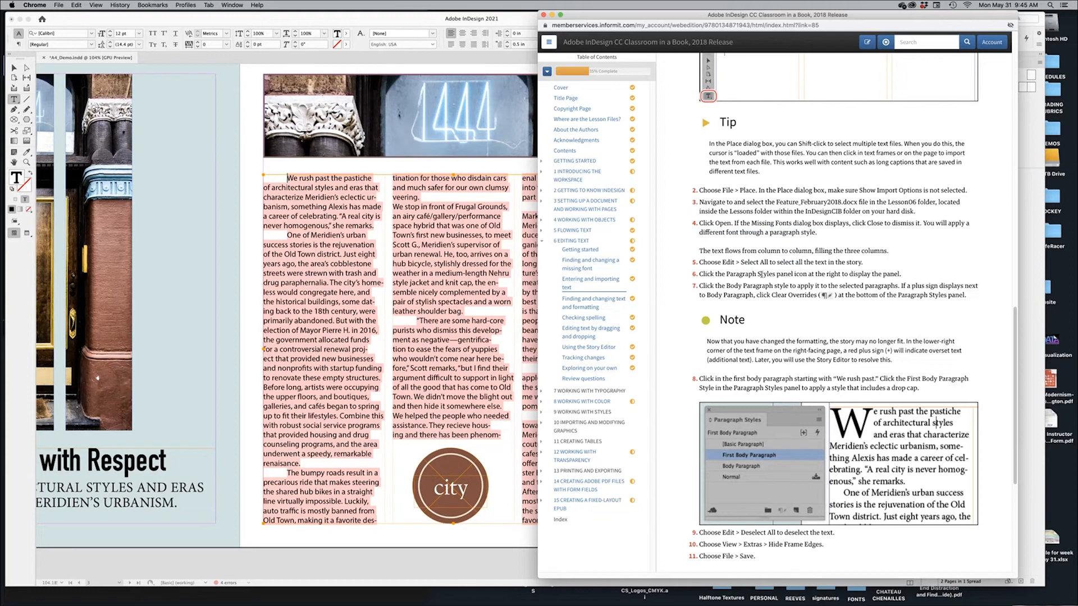
pyautogui.moveTo(757, 275); pyautogui.dragTo(876, 277)
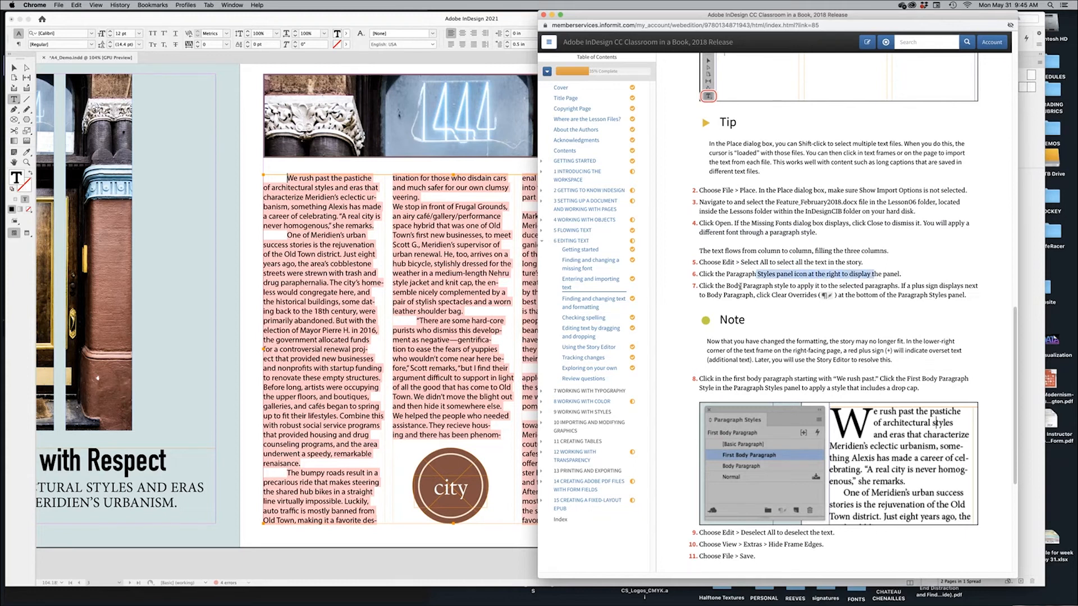
pyautogui.moveTo(734, 286); pyautogui.dragTo(797, 286)
# Return to InDesign, select the three-column frame as an object, and apply the Body Paragraph style to its text
pyautogui.click(361, 251)
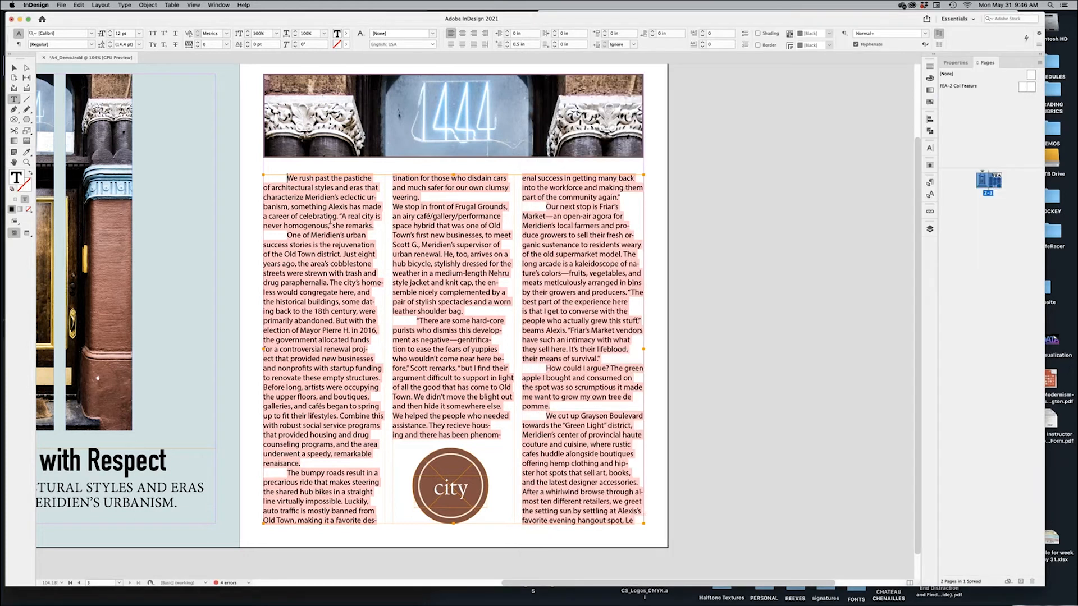
pyautogui.click(15, 68)
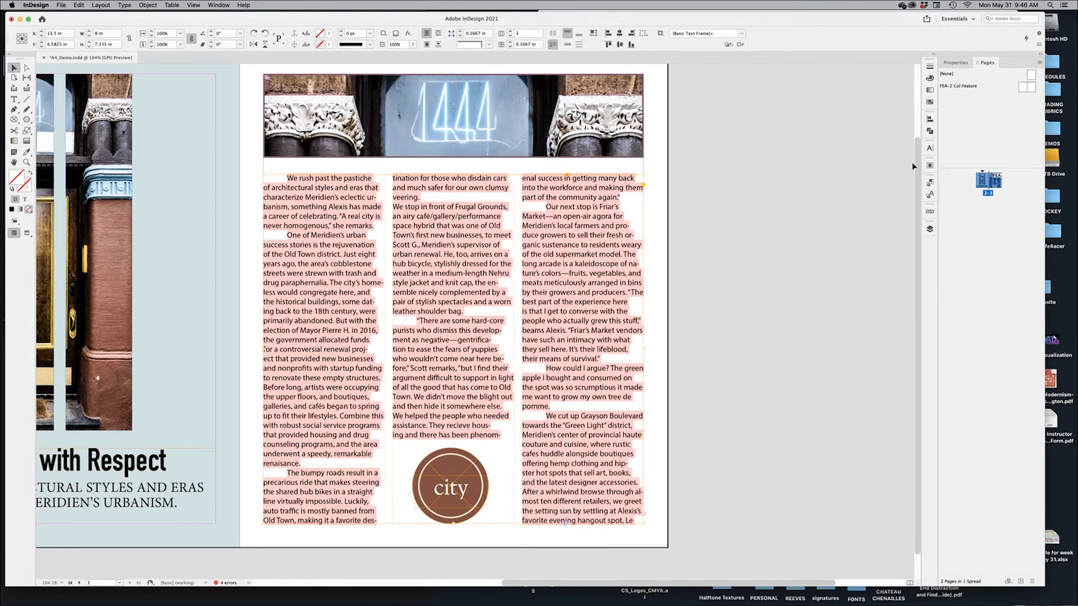
pyautogui.click(930, 184)
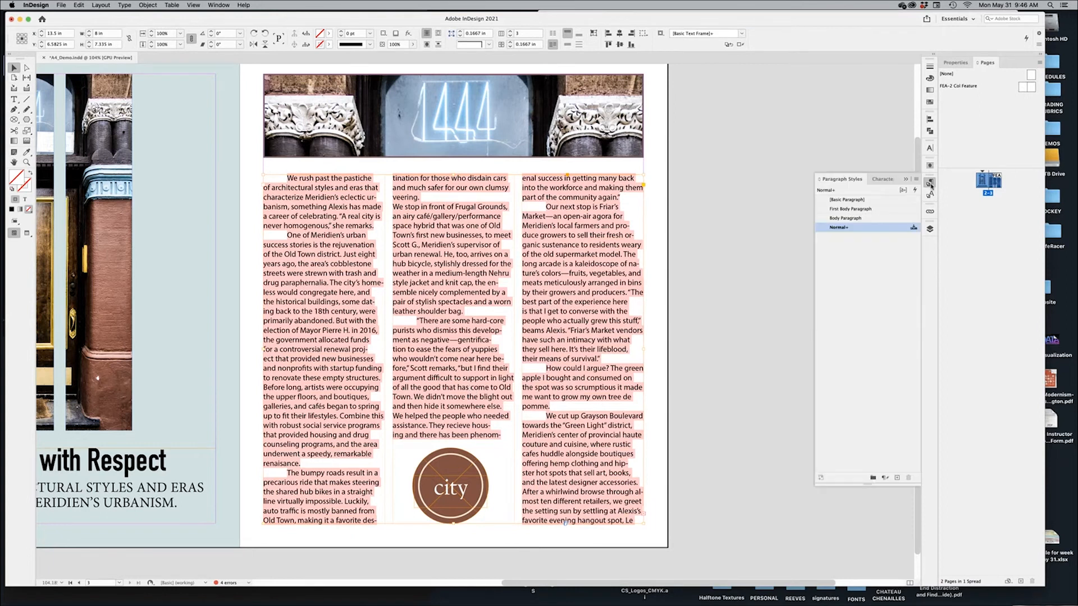
pyautogui.click(844, 218)
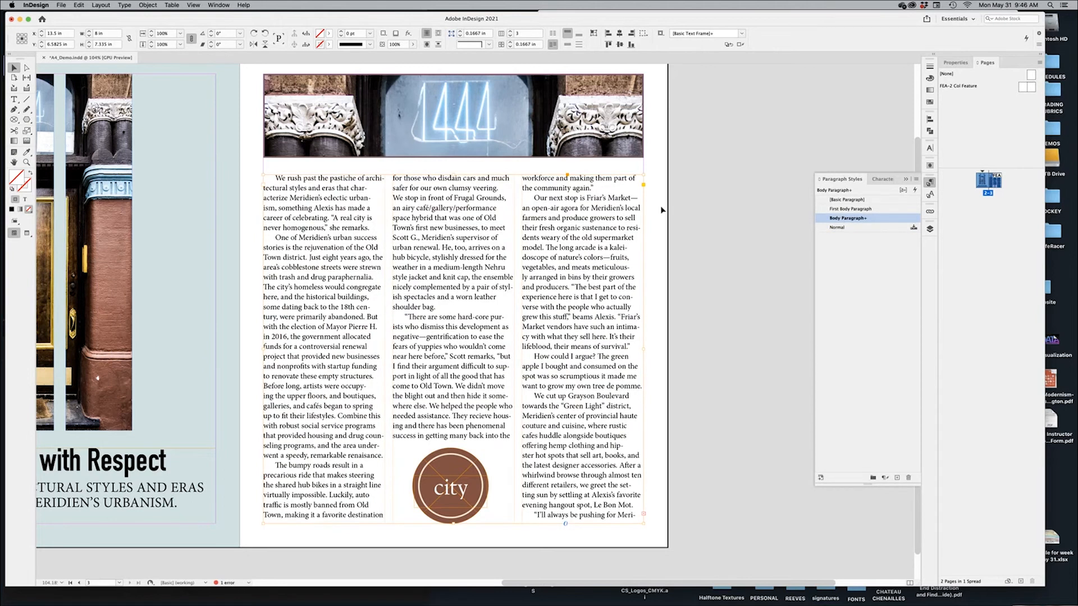
# Switch to Chrome and read the step 7 instructions on clearing overrides from Body Paragraph
pyautogui.press('super+Tab')
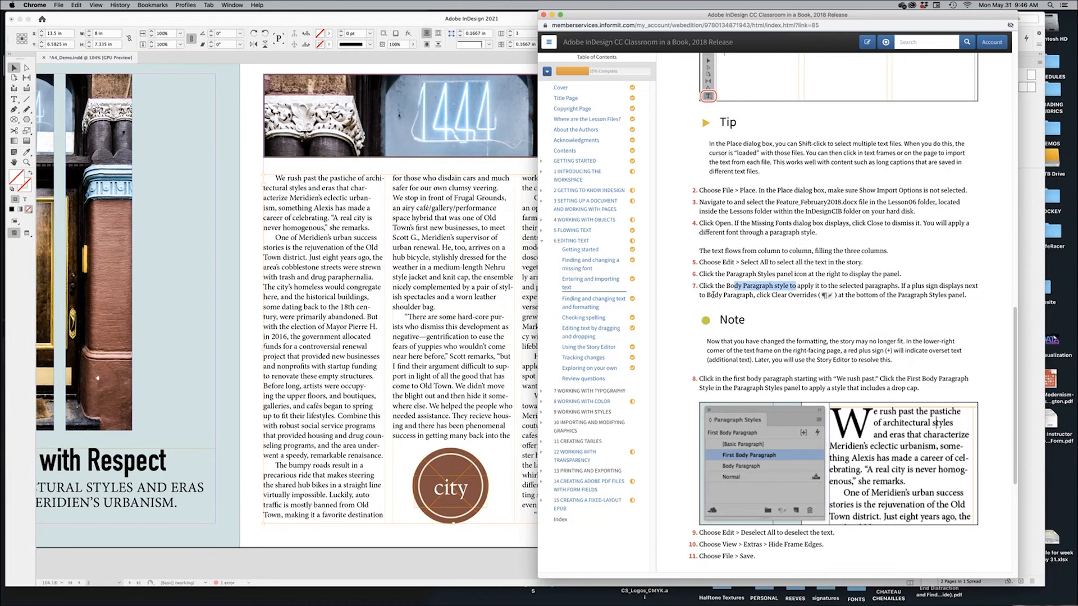
pyautogui.click(737, 295)
pyautogui.moveTo(758, 295); pyautogui.dragTo(818, 295)
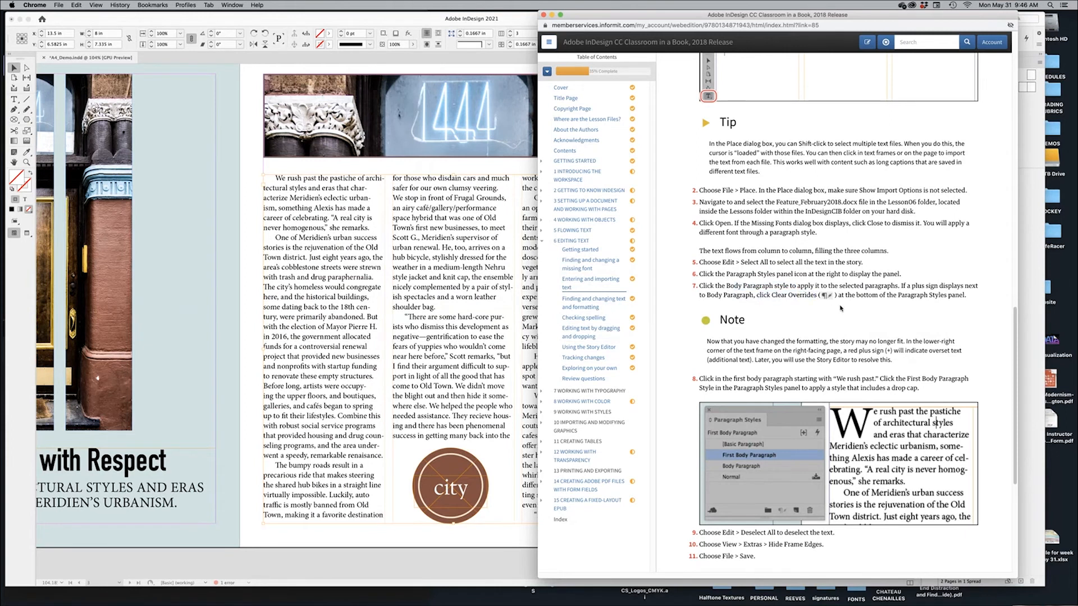
# Return to InDesign, select the whole story, and reapply Body Paragraph while clearing its overrides
pyautogui.press('super+Tab')
pyautogui.doubleClick(548, 268)
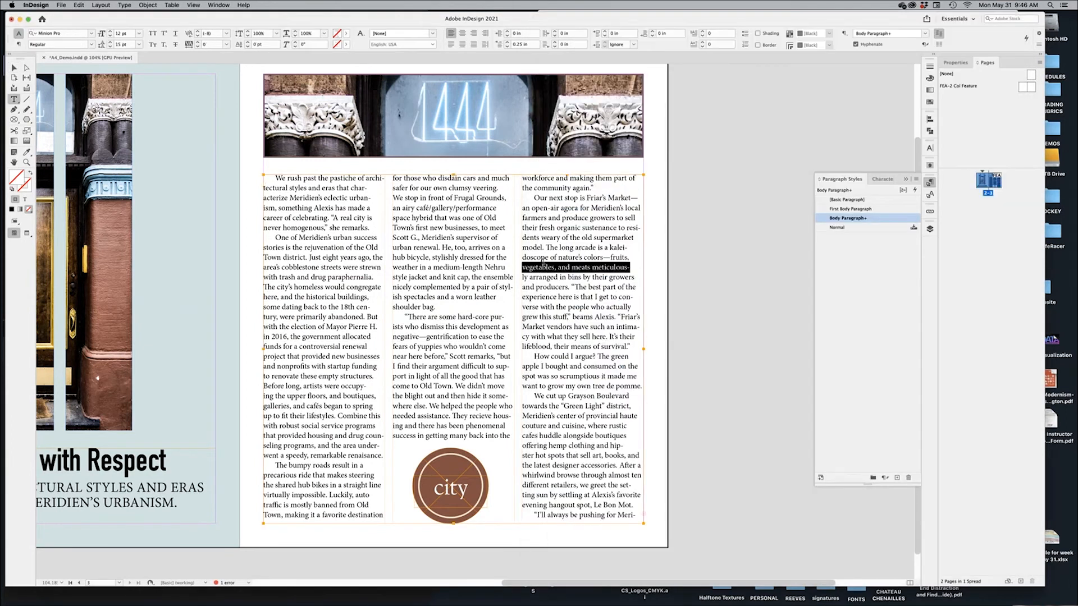
pyautogui.moveTo(570, 357); pyautogui.dragTo(349, 238)
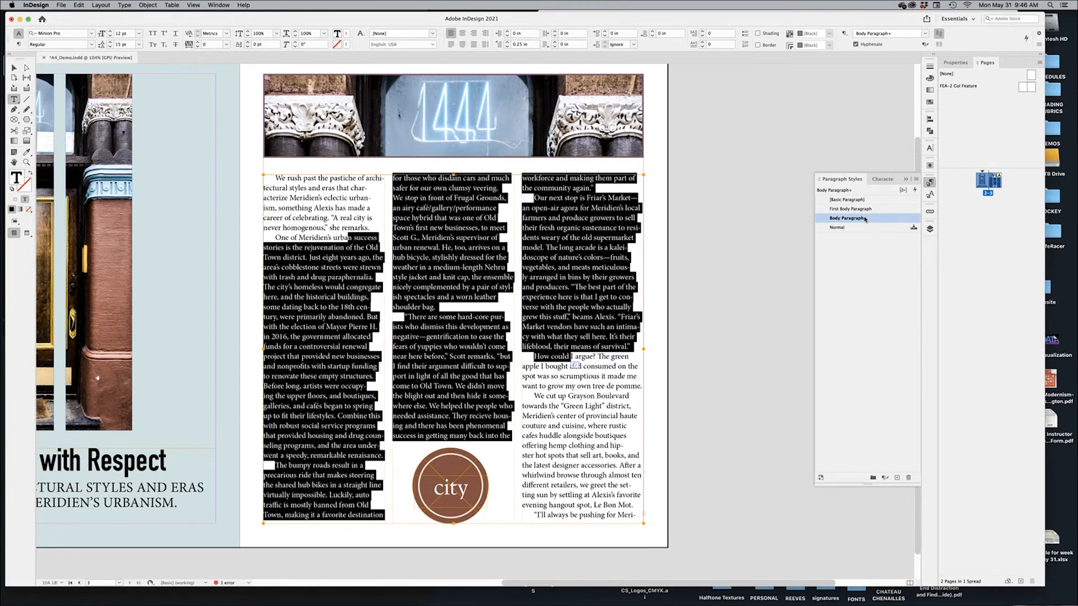
pyautogui.click(605, 386)
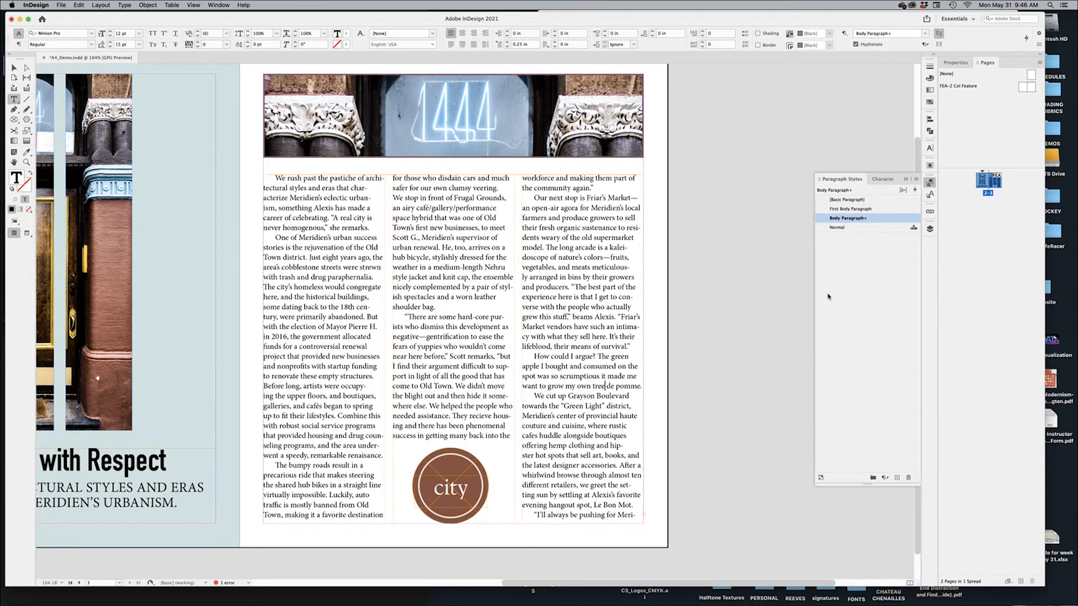
pyautogui.press('super+a')
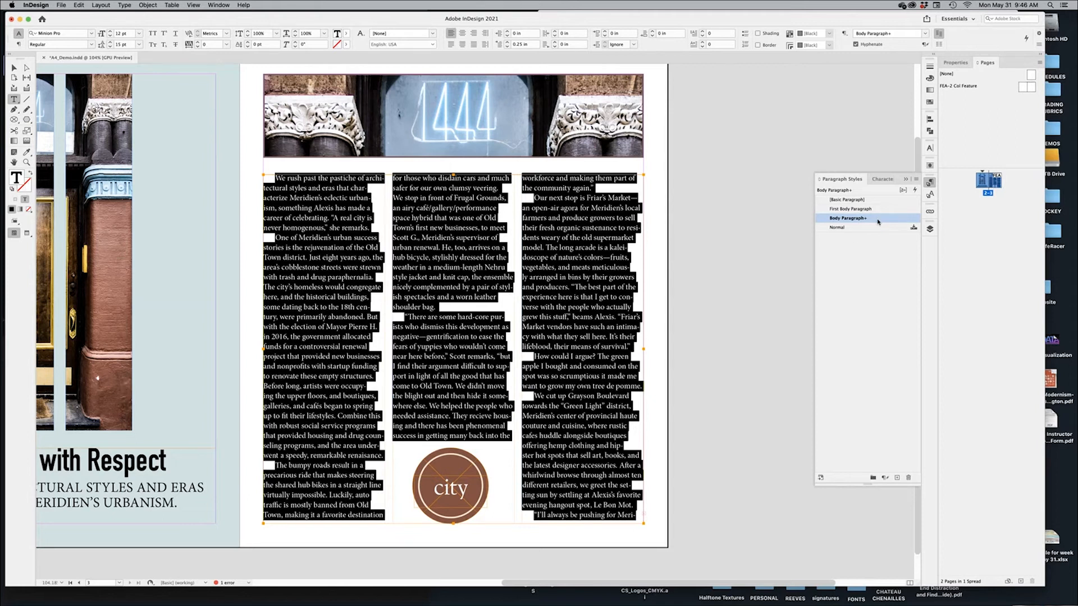
pyautogui.keyDown('alt'); pyautogui.click(879, 221); pyautogui.keyUp('alt')
# Switch to Chrome and read step 8 on applying the First Body Paragraph style with its drop cap
pyautogui.press('super+Tab')
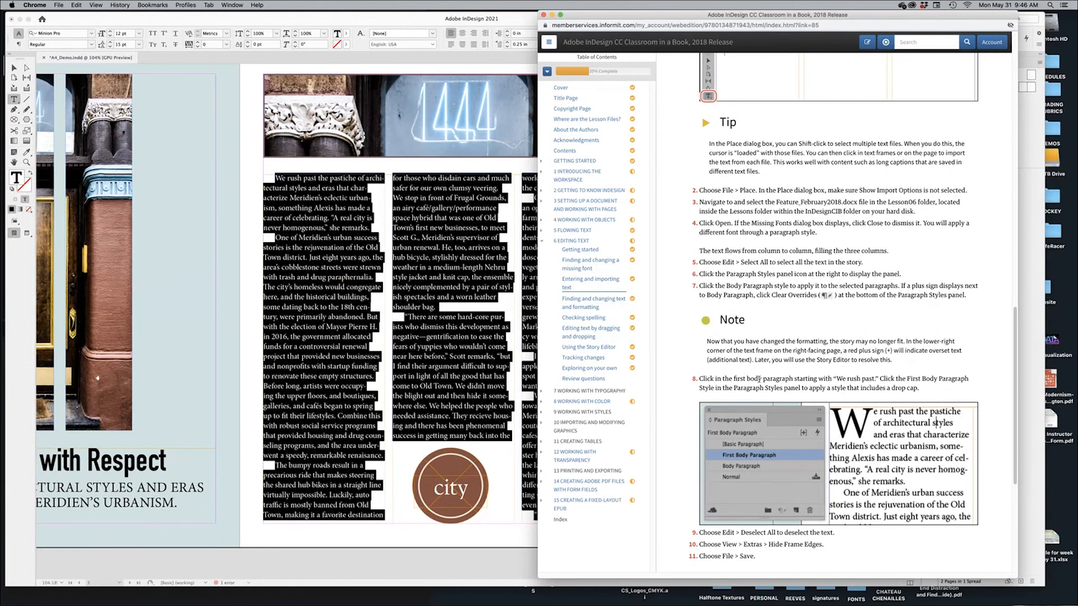
pyautogui.moveTo(746, 379); pyautogui.dragTo(923, 387)
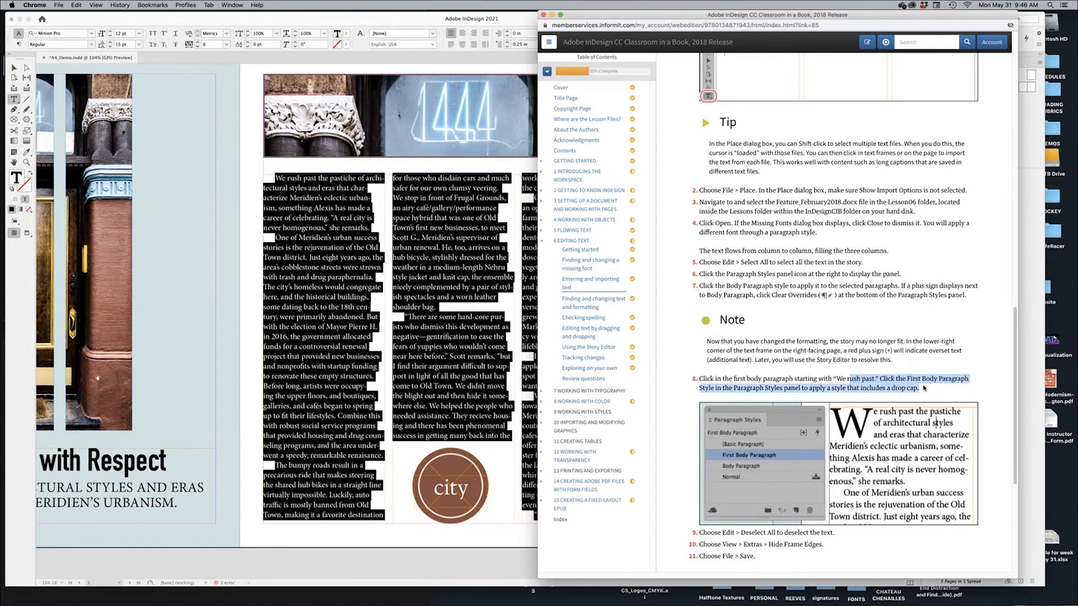
pyautogui.click(793, 388)
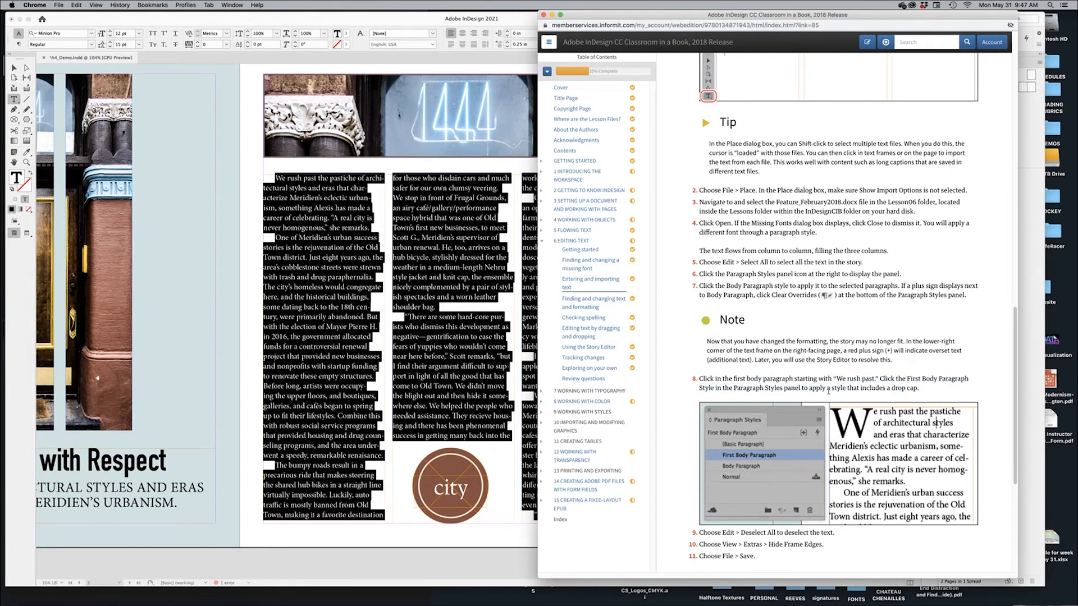
# In InDesign, apply the First Body Paragraph style to the opening paragraph that starts with "We rush past"
pyautogui.click(299, 178)
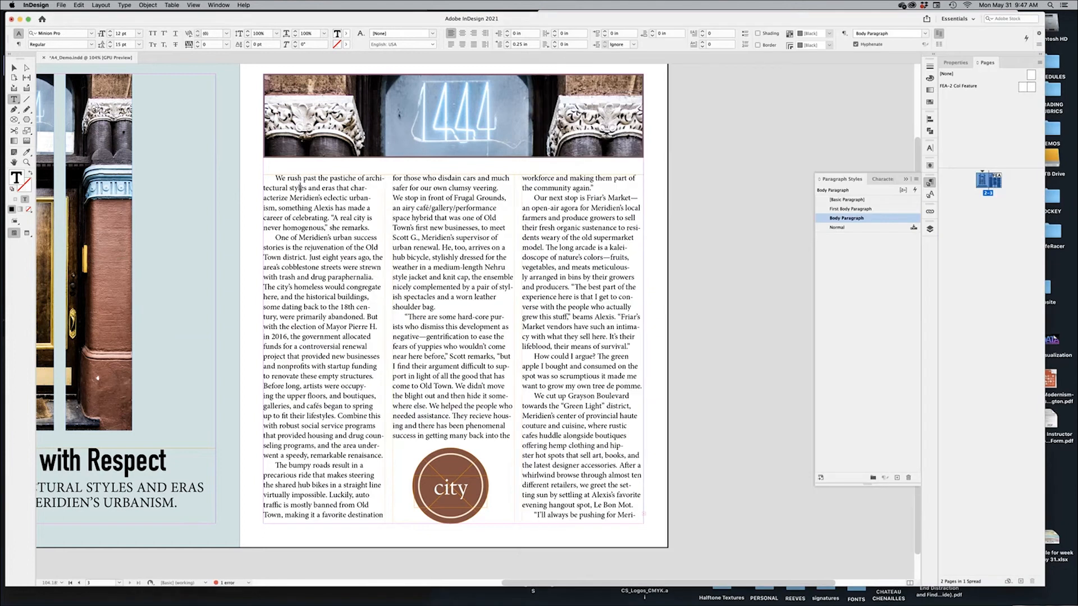
pyautogui.moveTo(300, 188); pyautogui.dragTo(365, 225)
pyautogui.click(276, 178)
pyautogui.click(312, 178)
pyautogui.click(834, 211)
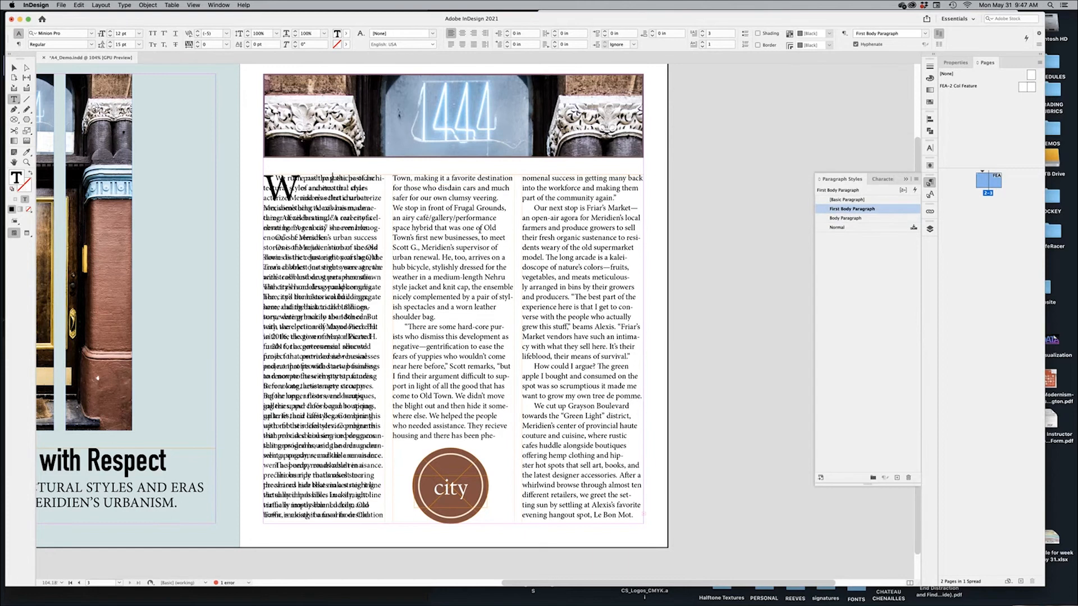
# View the spread at 100% and examine the drop cap W in the opening paragraph
pyautogui.press('super+1')
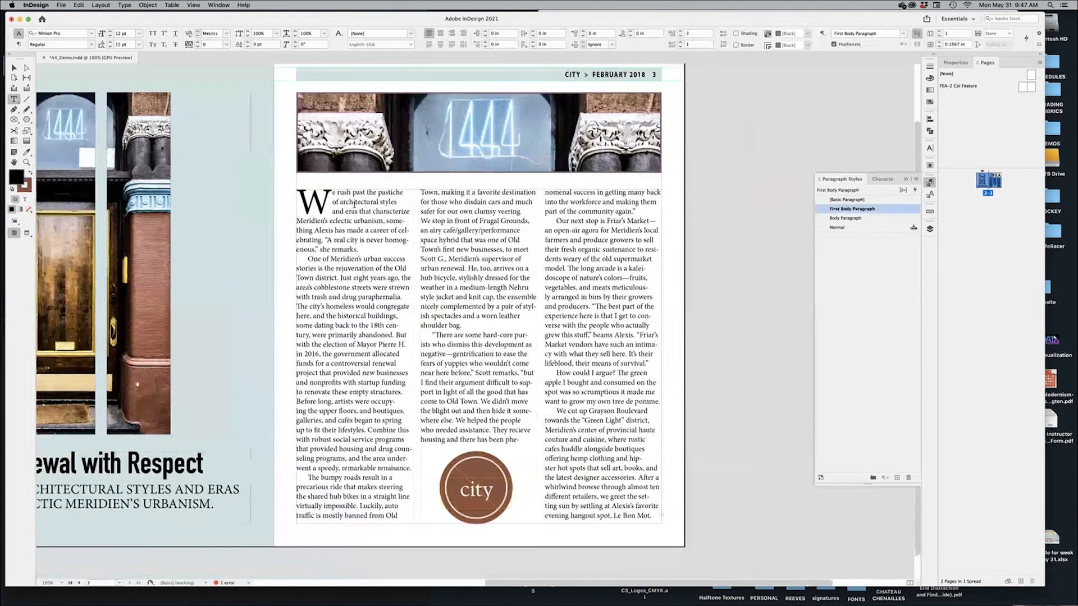
pyautogui.moveTo(297, 189); pyautogui.dragTo(333, 213)
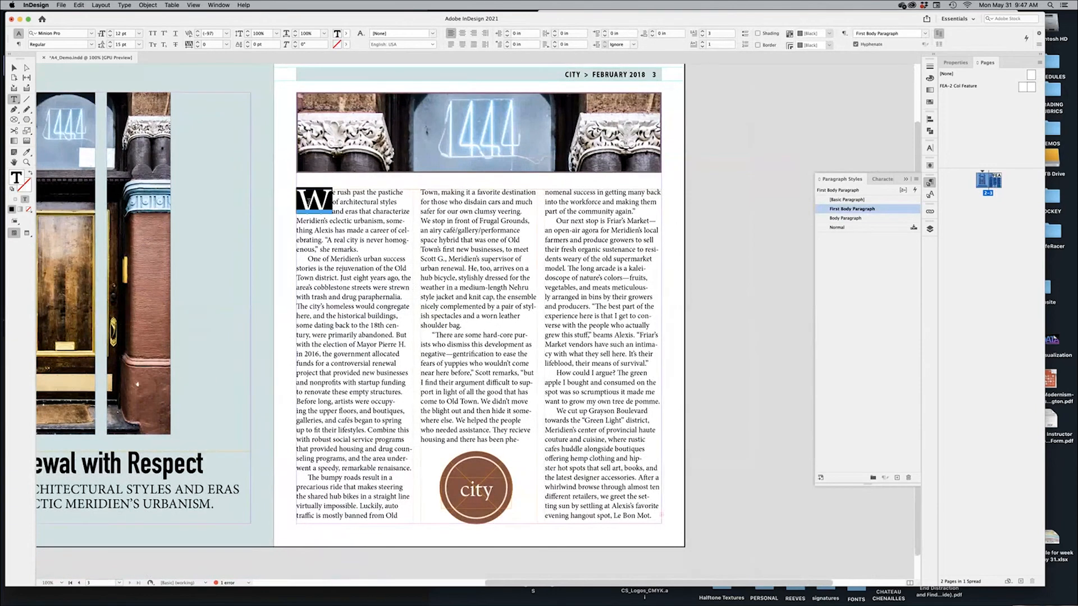
pyautogui.click(710, 347)
# Read steps 9 to 11 of Importing text in Chrome, return to InDesign, and save the document
pyautogui.press('super+Tab')
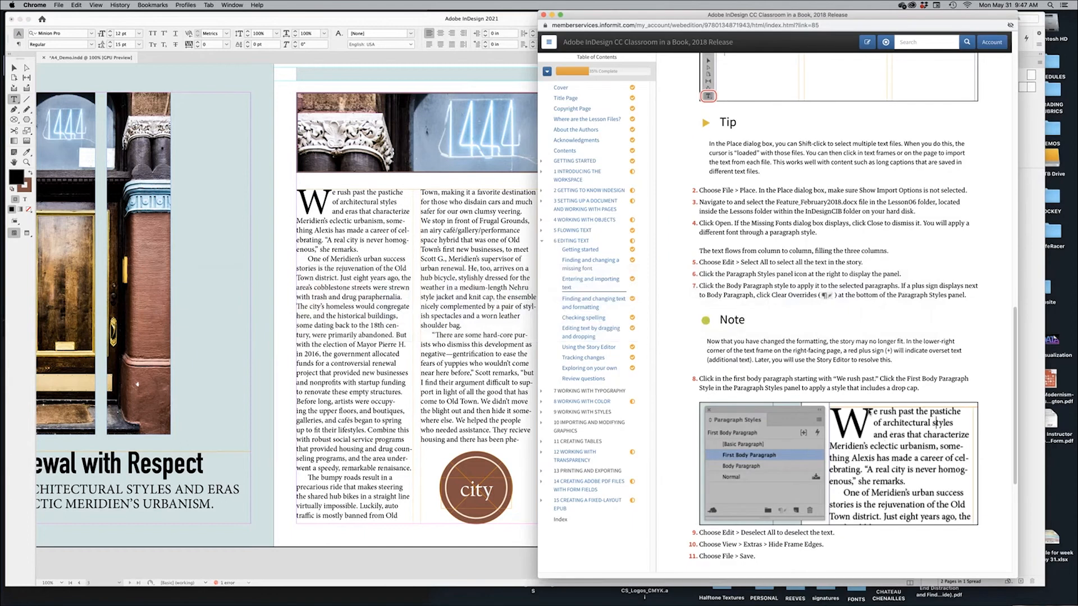
pyautogui.scroll(-3, 872, 474)
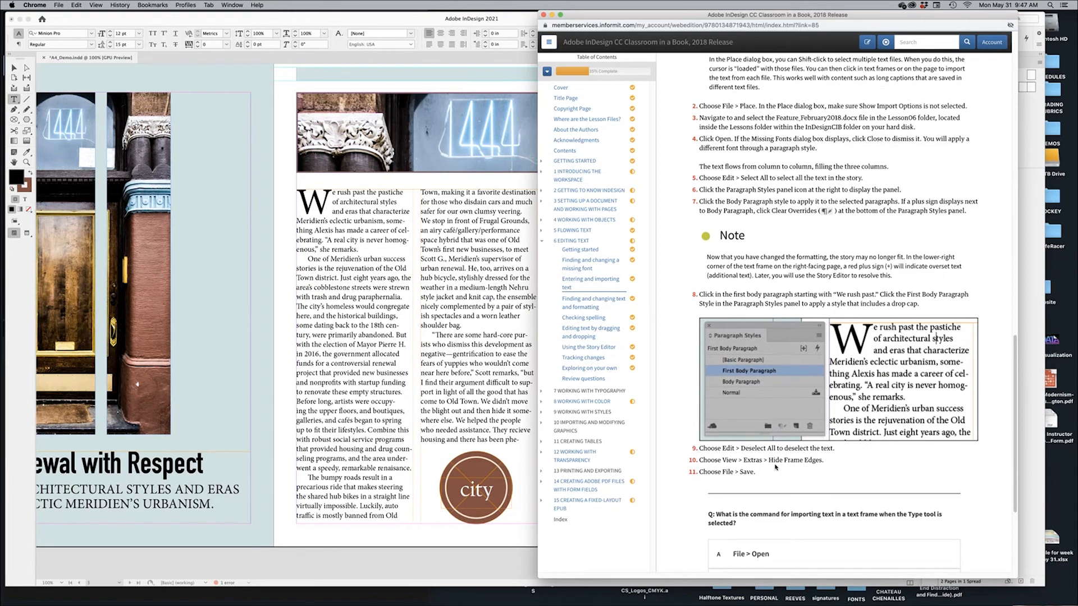
pyautogui.click(449, 548)
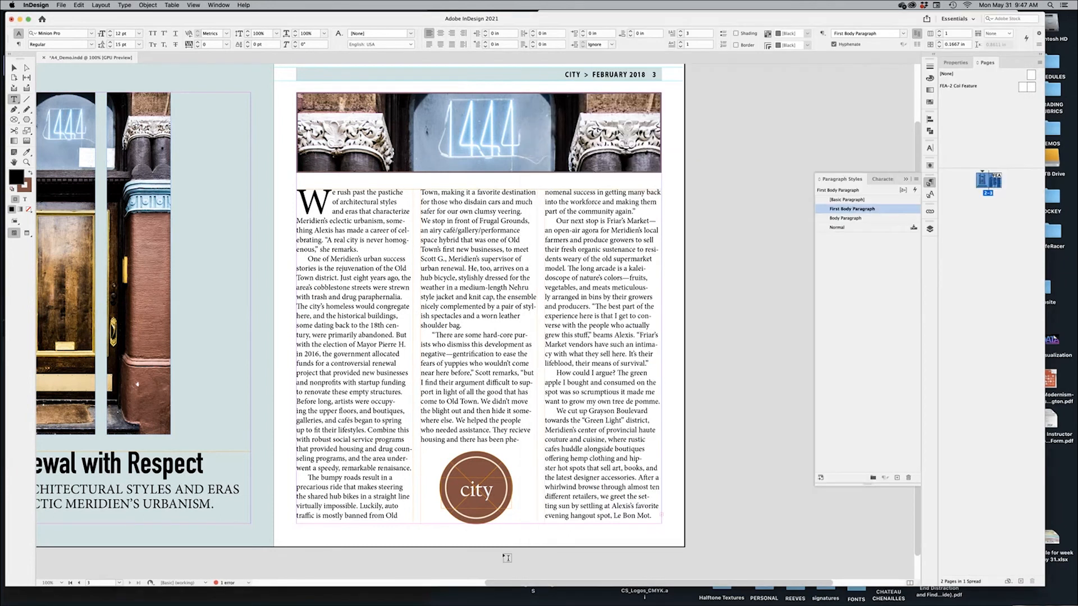
# Switch to Chrome, open the "Finding and changing text and formatting" section, and read steps 1 to 4 on Find/Change
pyautogui.press('super+Tab')
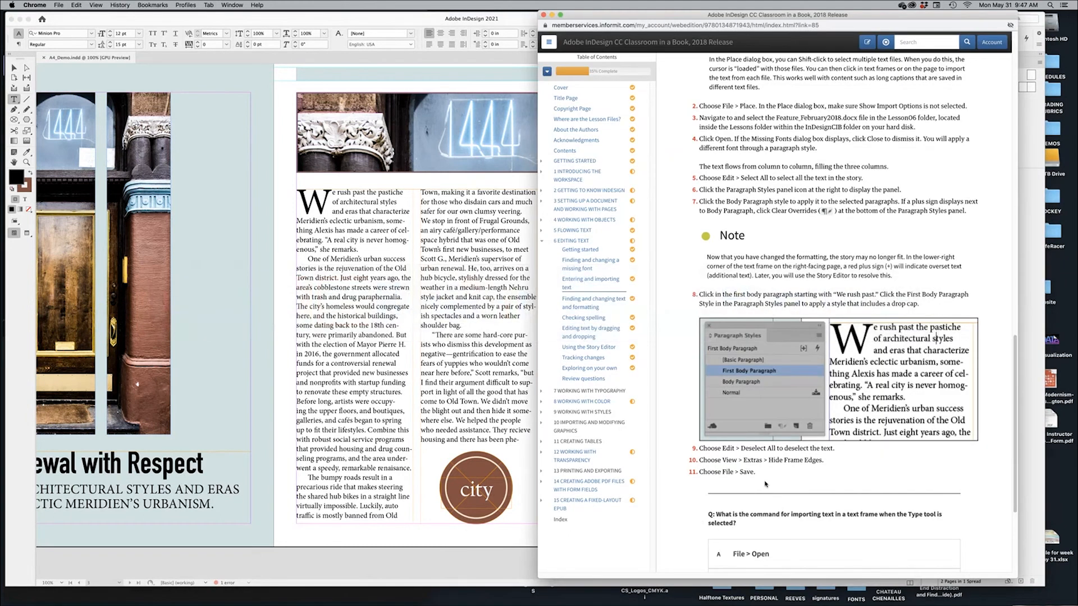
pyautogui.click(593, 302)
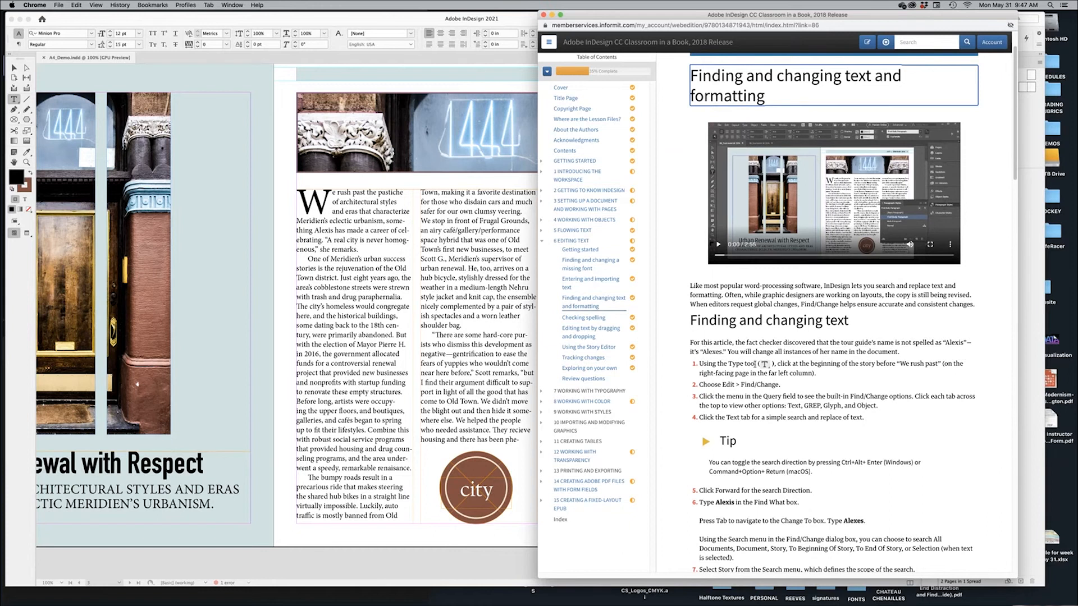
pyautogui.moveTo(776, 364); pyautogui.dragTo(934, 364)
pyautogui.click(739, 376)
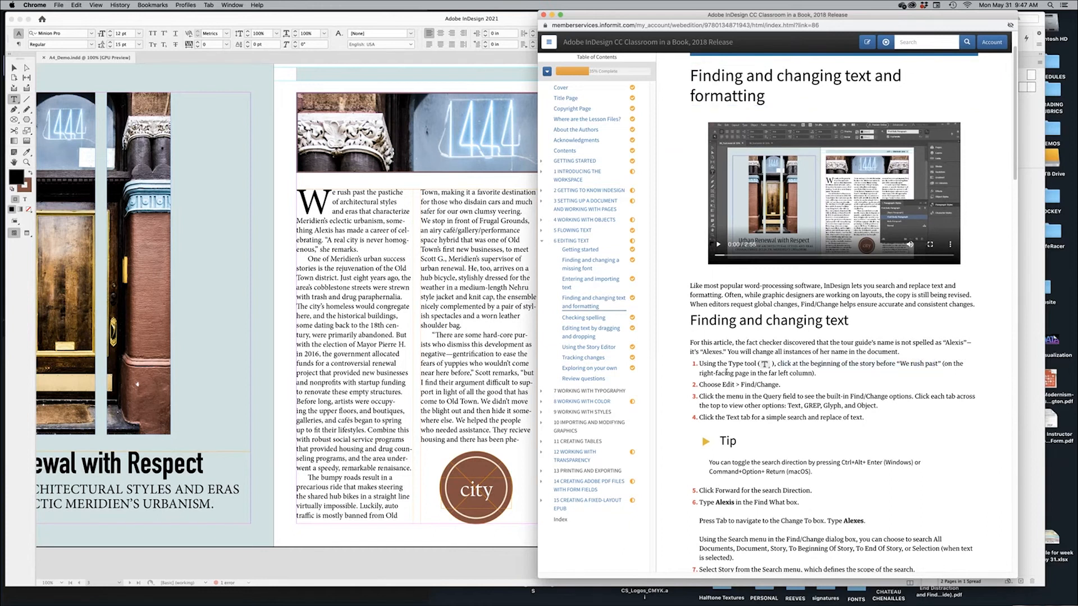
pyautogui.moveTo(723, 385); pyautogui.dragTo(778, 385)
pyautogui.moveTo(750, 405); pyautogui.dragTo(816, 406)
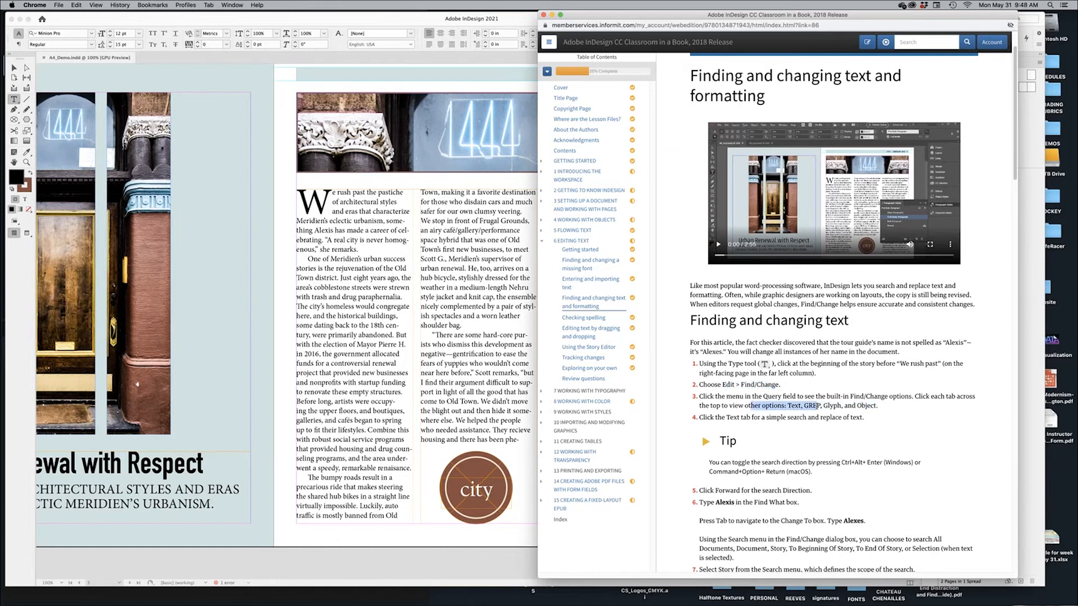
pyautogui.click(816, 404)
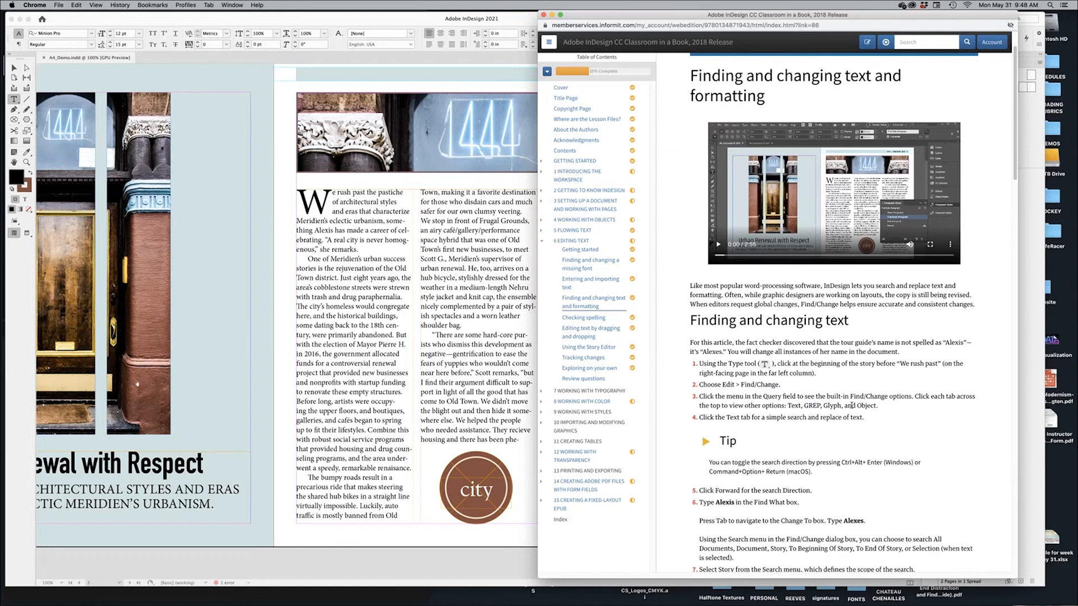
pyautogui.moveTo(732, 418); pyautogui.dragTo(839, 418)
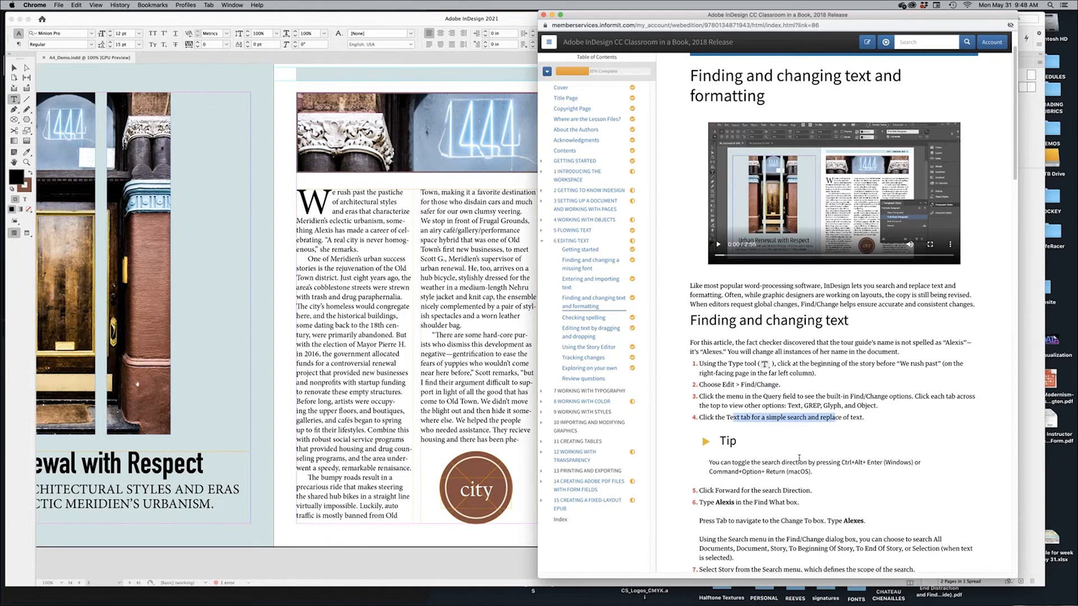
# Read the Find What and Change To instructions, and copy the tour guide's misspelled name from step 6
pyautogui.scroll(-1, 799, 457)
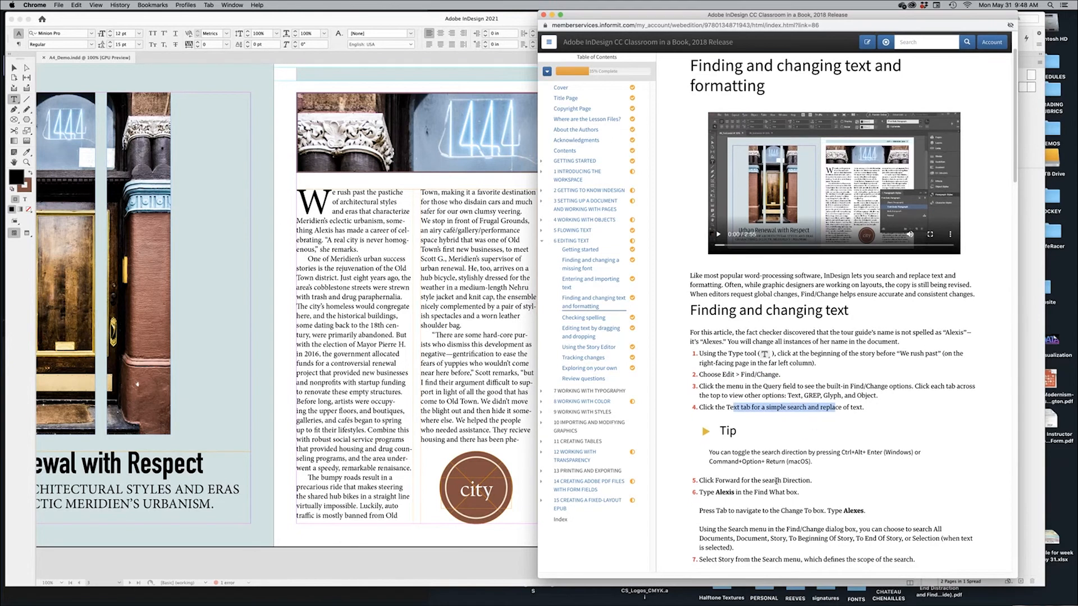
pyautogui.scroll(-1, 777, 481)
pyautogui.doubleClick(723, 480)
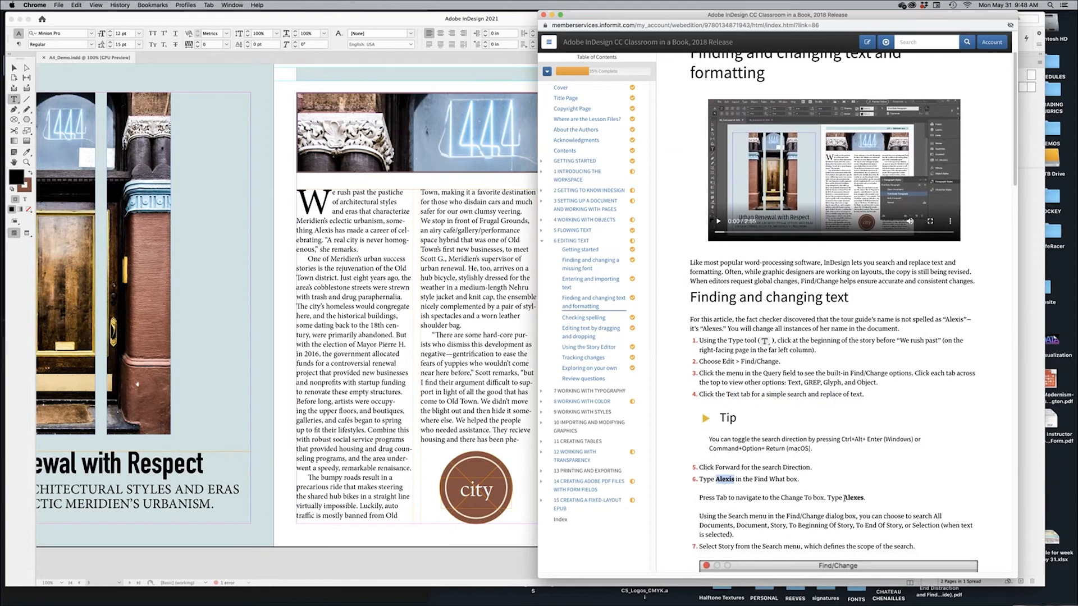
pyautogui.doubleClick(850, 497)
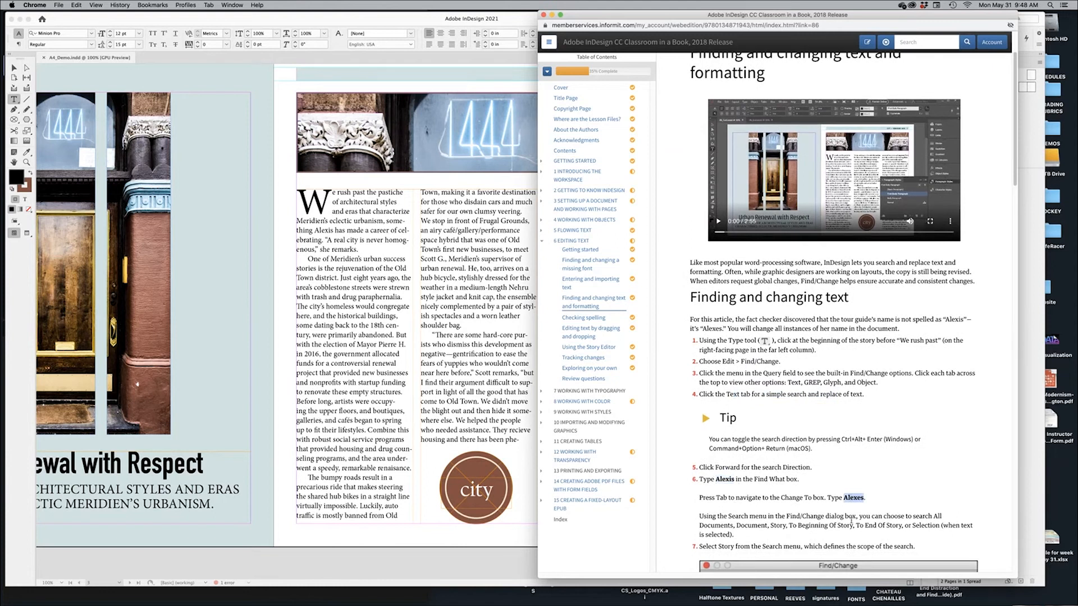
pyautogui.doubleClick(722, 481)
pyautogui.press('super+c')
# Return to InDesign, place the insertion point in the opening paragraph, and open Find/Change
pyautogui.click(366, 211)
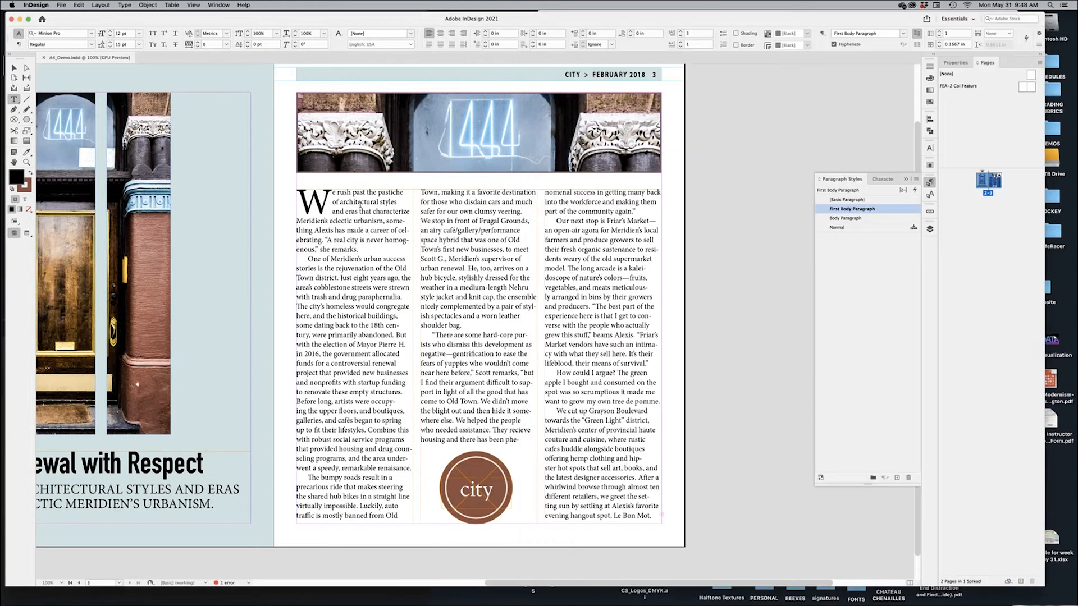
pyautogui.click(79, 5)
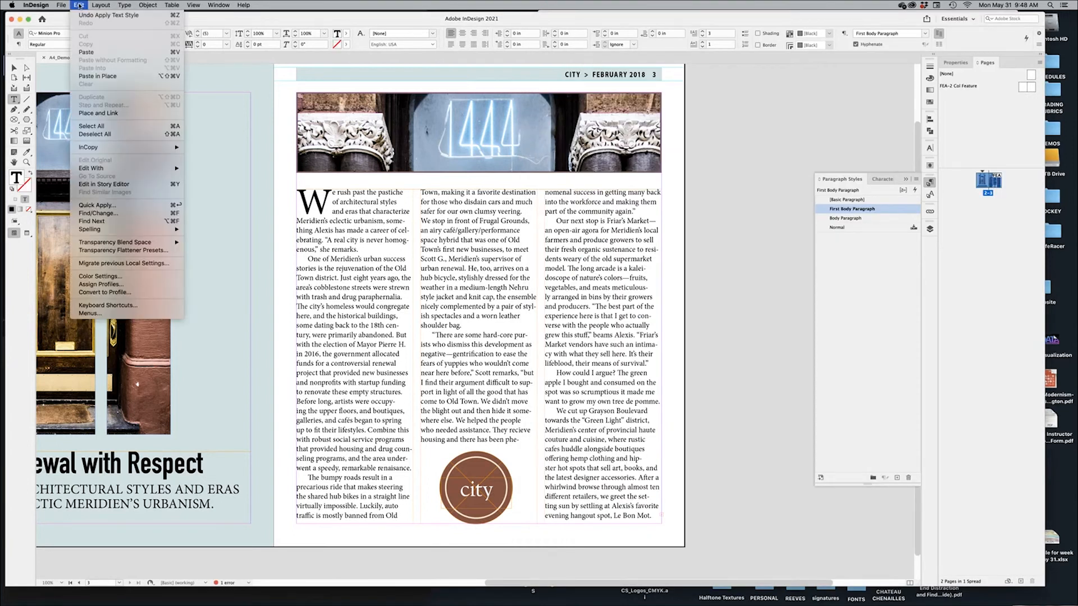
pyautogui.click(120, 215)
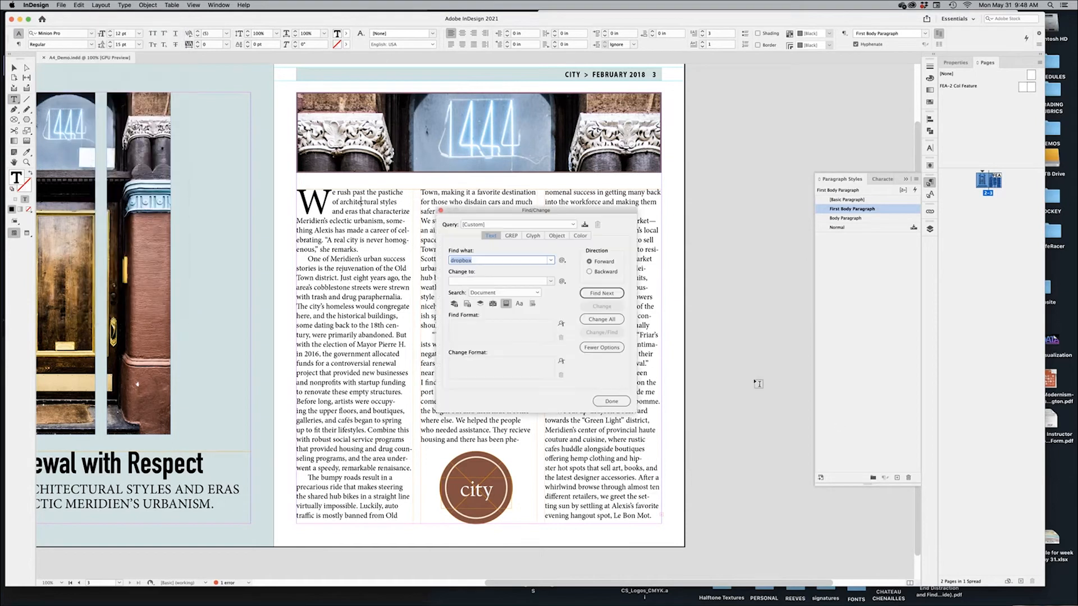
# Review the GREP, Glyph, Object and Color search types in Find/Change, and return to the Text search
pyautogui.click(512, 235)
pyautogui.click(491, 236)
pyautogui.click(532, 236)
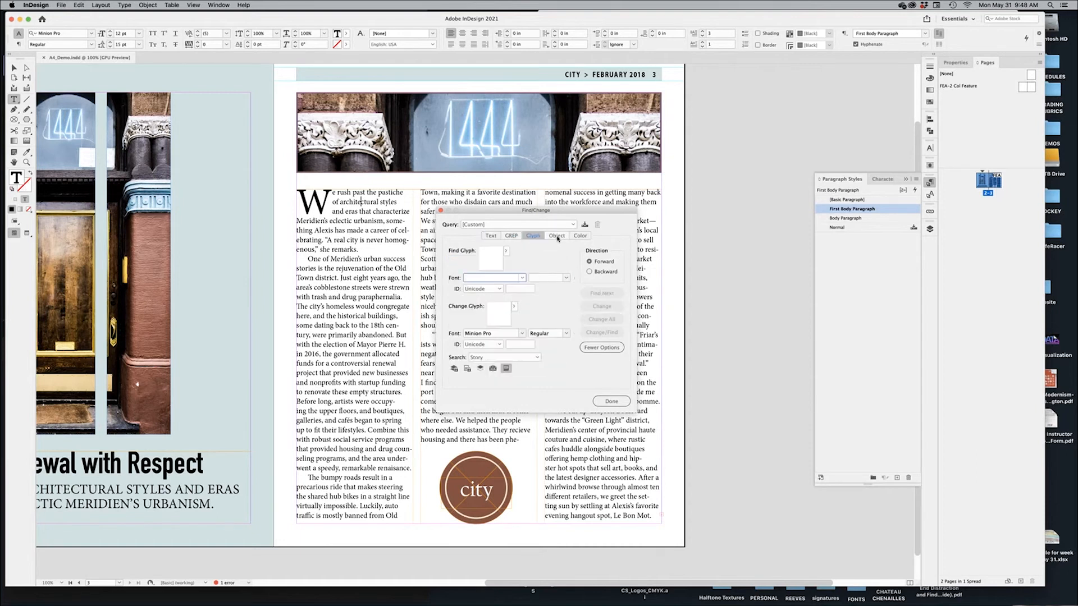
pyautogui.click(555, 235)
pyautogui.click(580, 236)
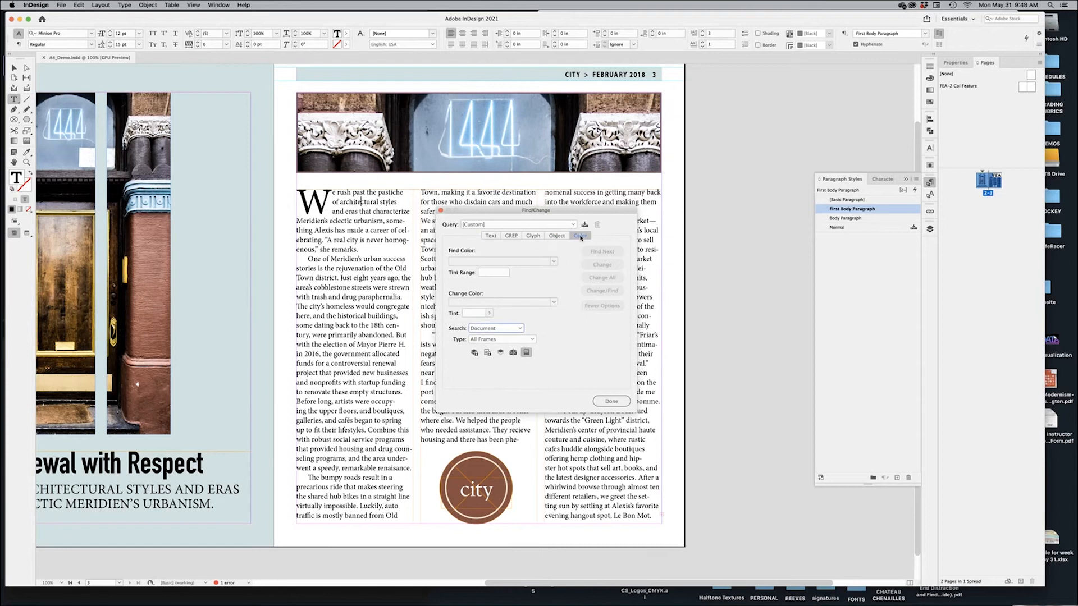
pyautogui.click(490, 236)
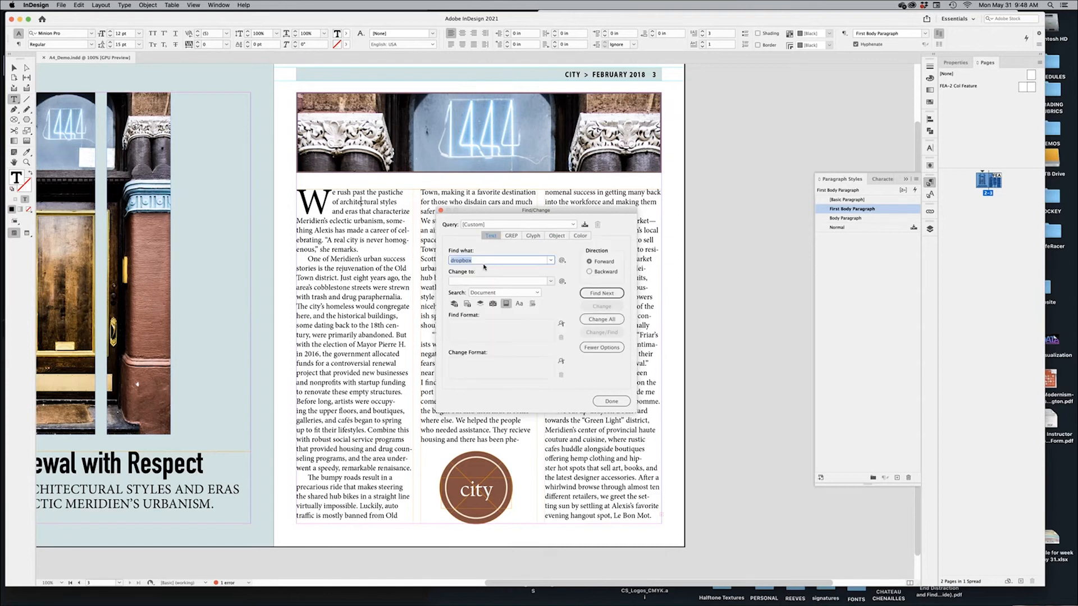
# Enter the tour guide's misspelled name as the text to find and the corrected name as its replacement, checking the spelling in Chrome
pyautogui.write('Alexis')
pyautogui.press('super+Tab')
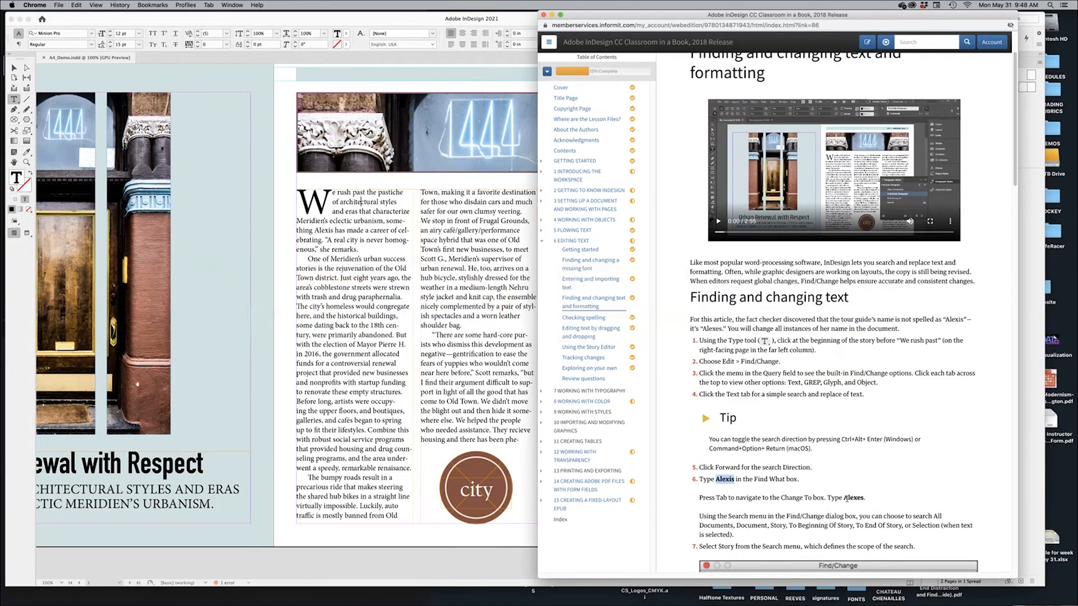
pyautogui.press('super+Tab')
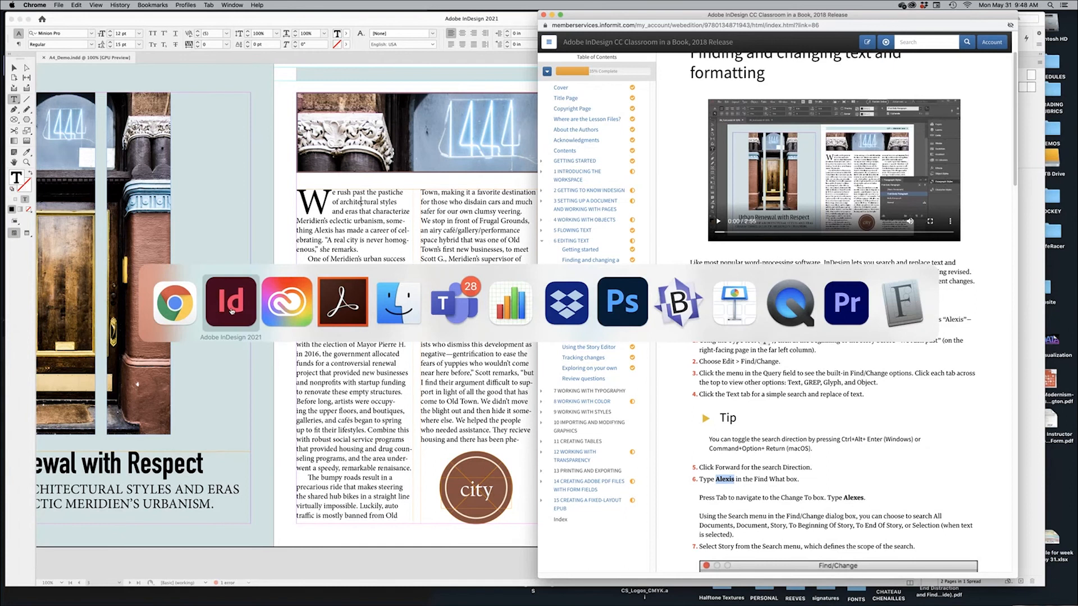
pyautogui.click(231, 311)
pyautogui.click(471, 281)
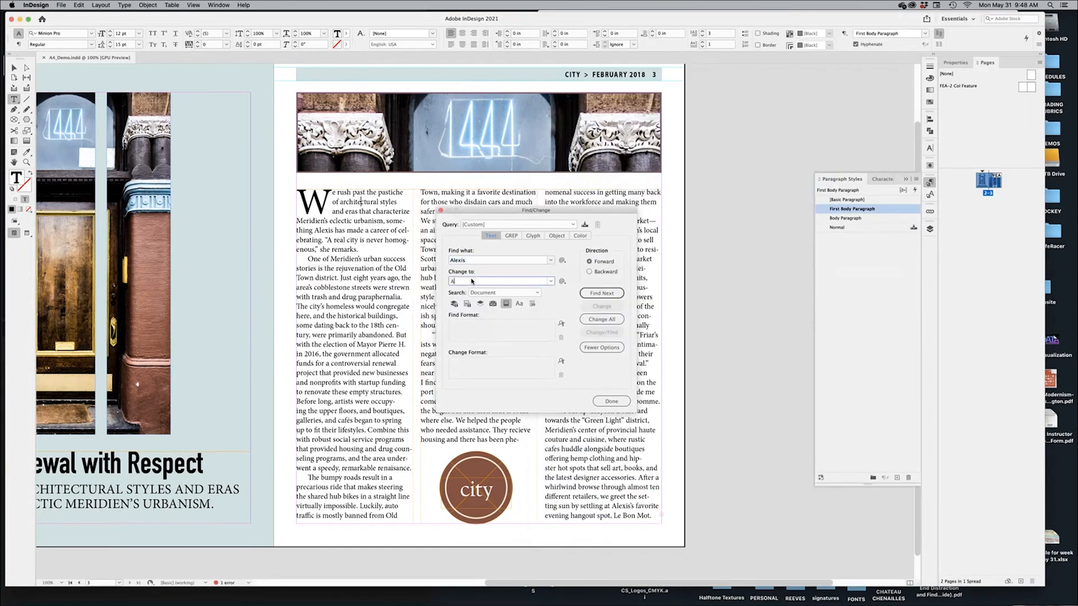
pyautogui.write('Alexes')
# Find the next occurrence of the misspelled name, move Find/Change clear of the story, and keep the search scope on Document
pyautogui.click(598, 293)
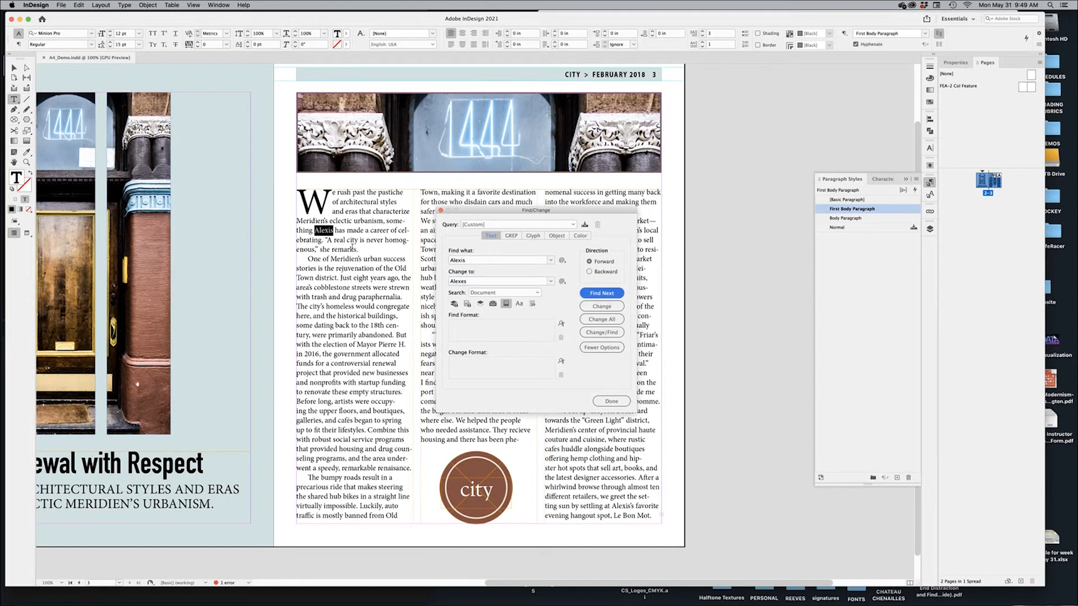
pyautogui.moveTo(484, 212); pyautogui.dragTo(708, 210)
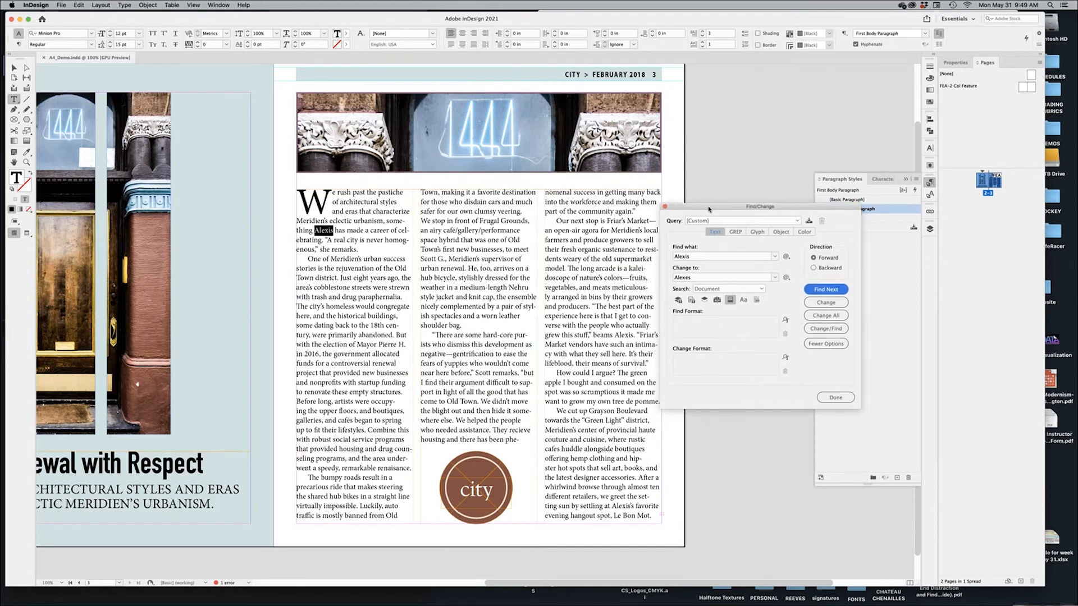
pyautogui.click(758, 289)
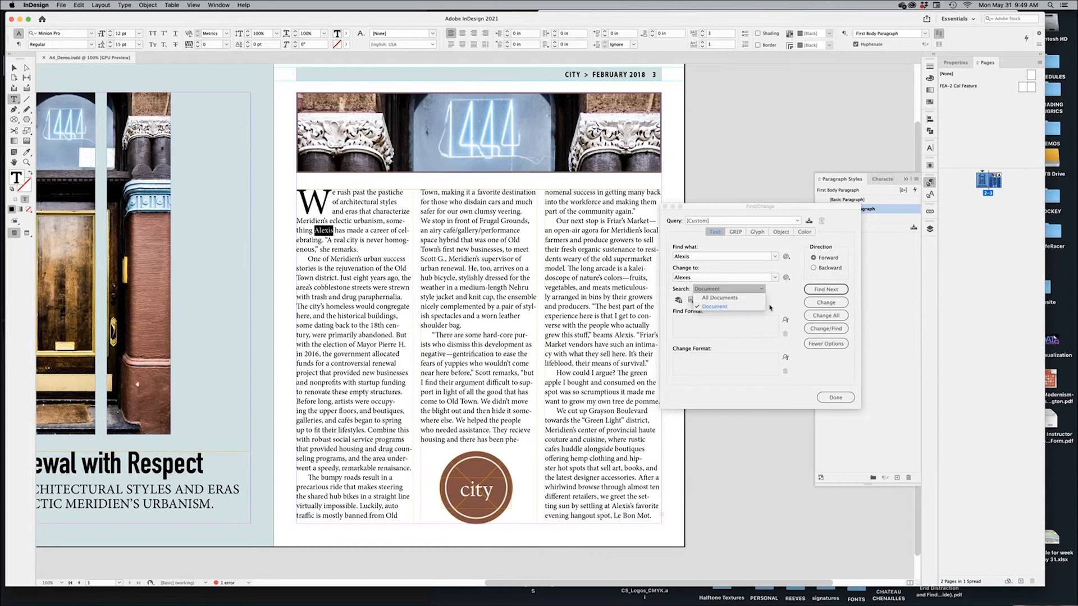
pyautogui.click(772, 299)
pyautogui.click(749, 291)
pyautogui.click(781, 298)
# Replace every occurrence of the misspelled name in the document, close Find/Change, and check the name in the third column
pyautogui.click(828, 316)
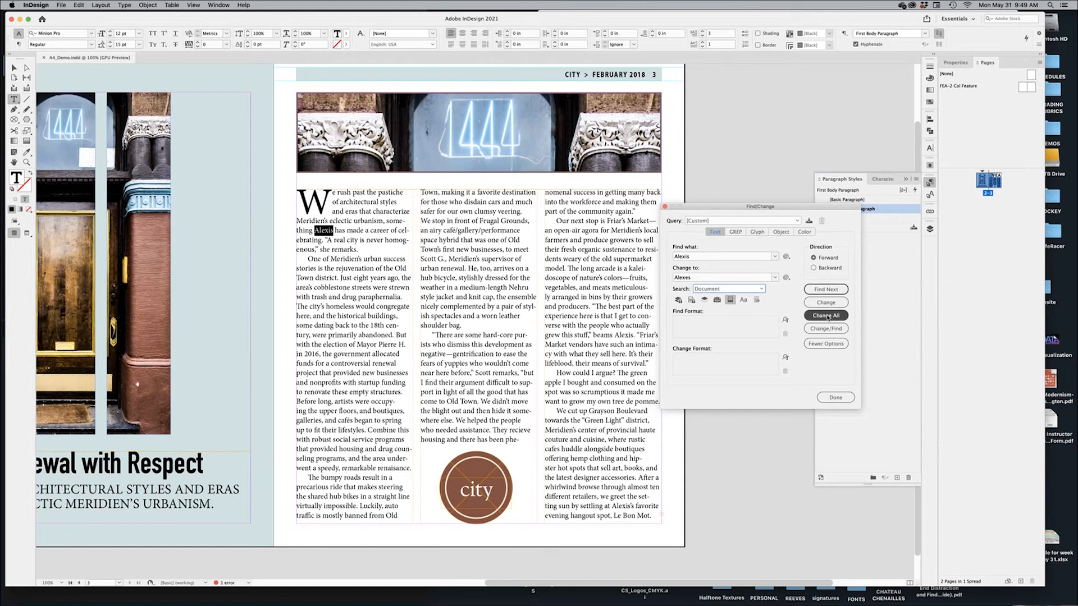
pyautogui.click(828, 316)
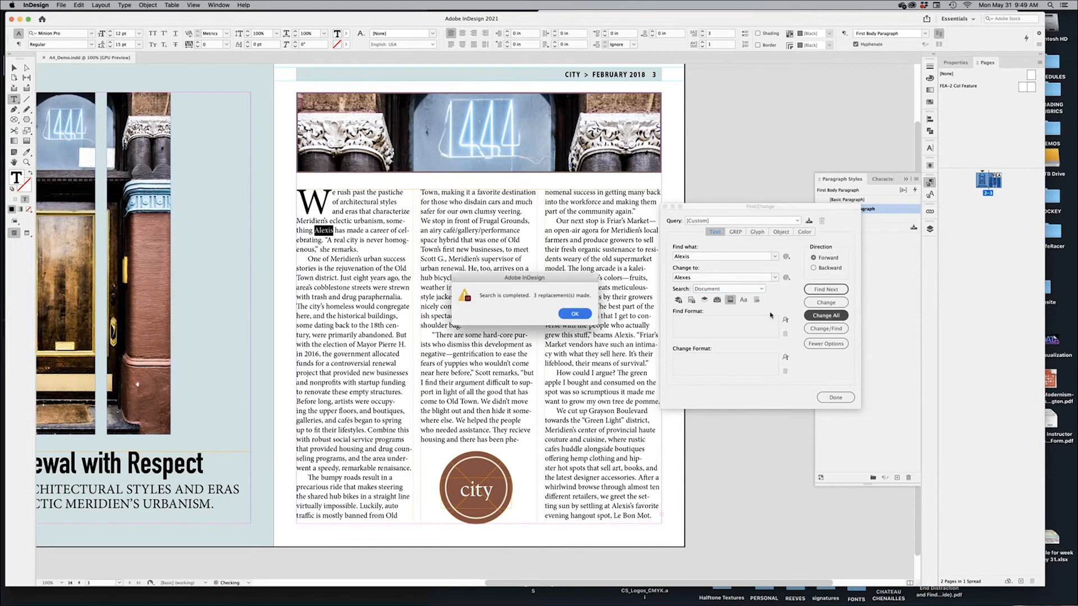
pyautogui.click(573, 314)
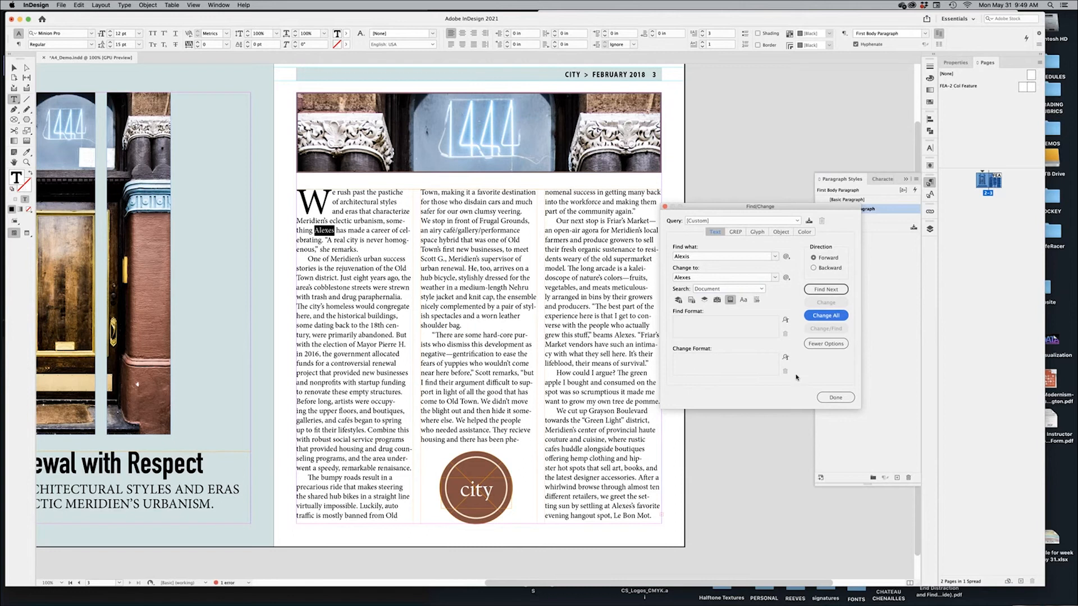
pyautogui.click(834, 397)
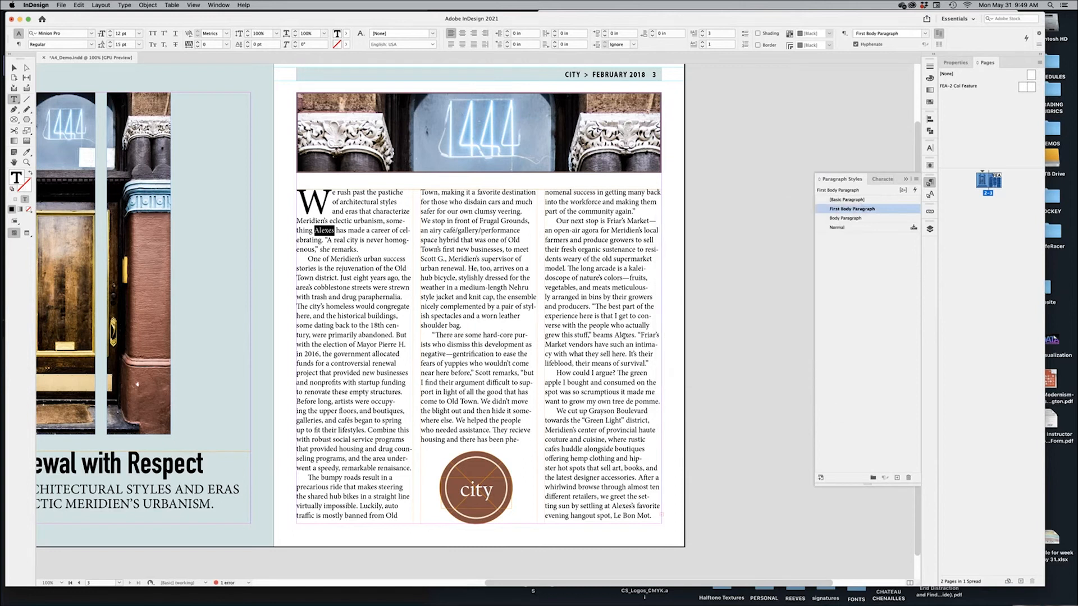
pyautogui.doubleClick(624, 335)
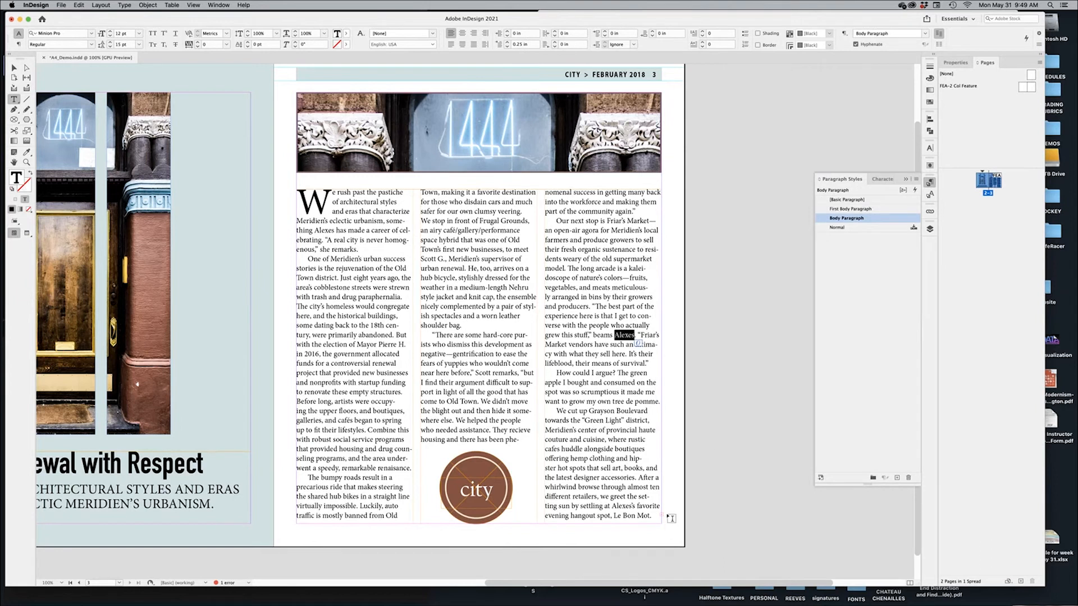
# Switch to Chrome and read the "Finding and changing formatting" section through the Change Format Settings instructions for Small Caps
pyautogui.press('super+Tab')
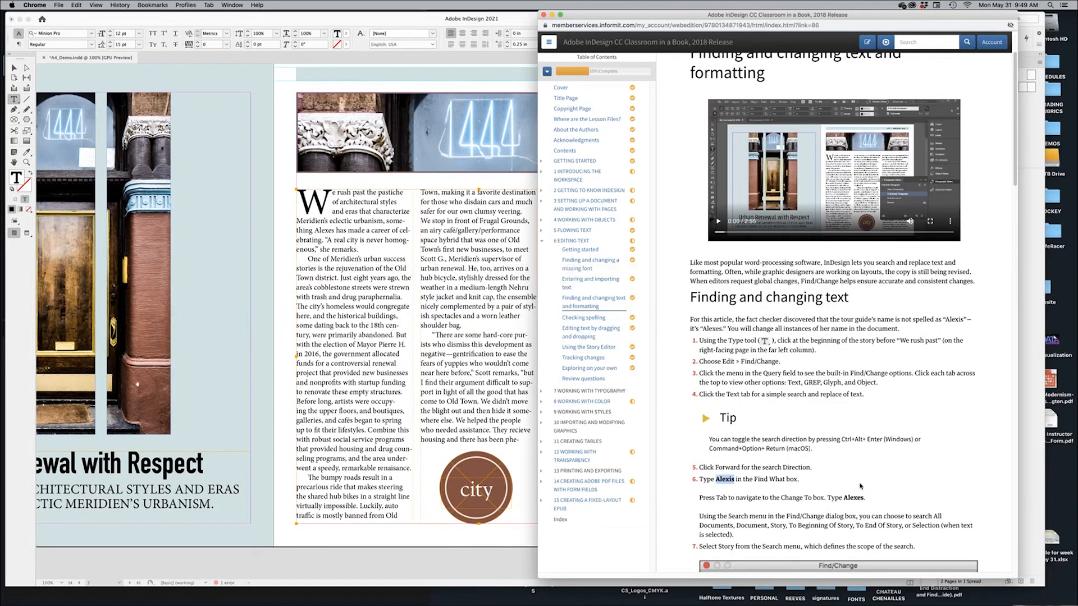
pyautogui.scroll(-10, 804, 496)
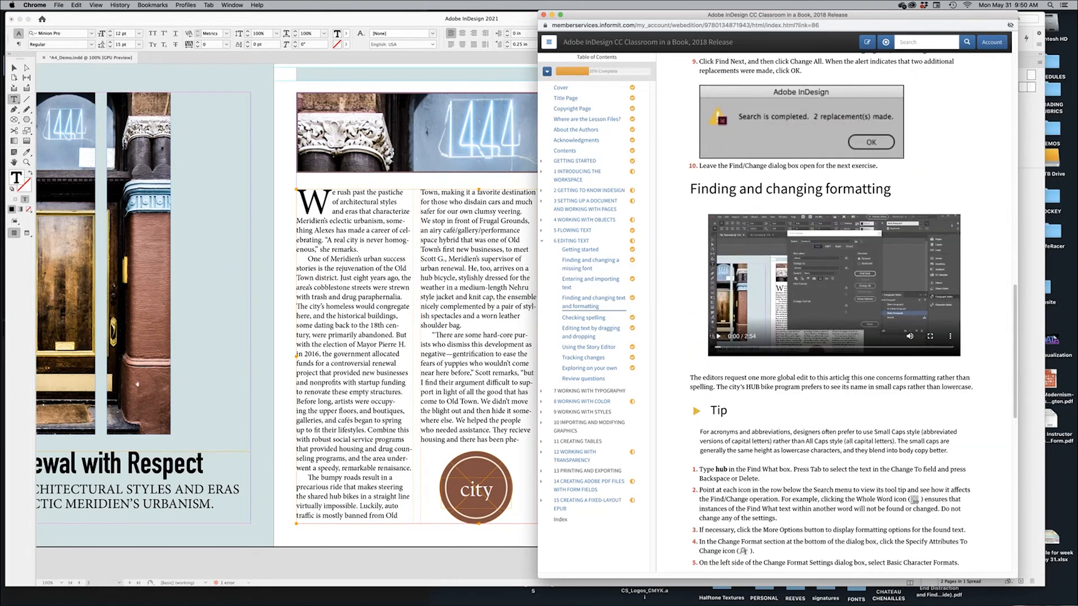
pyautogui.scroll(-3, 846, 379)
pyautogui.scroll(-2, 847, 379)
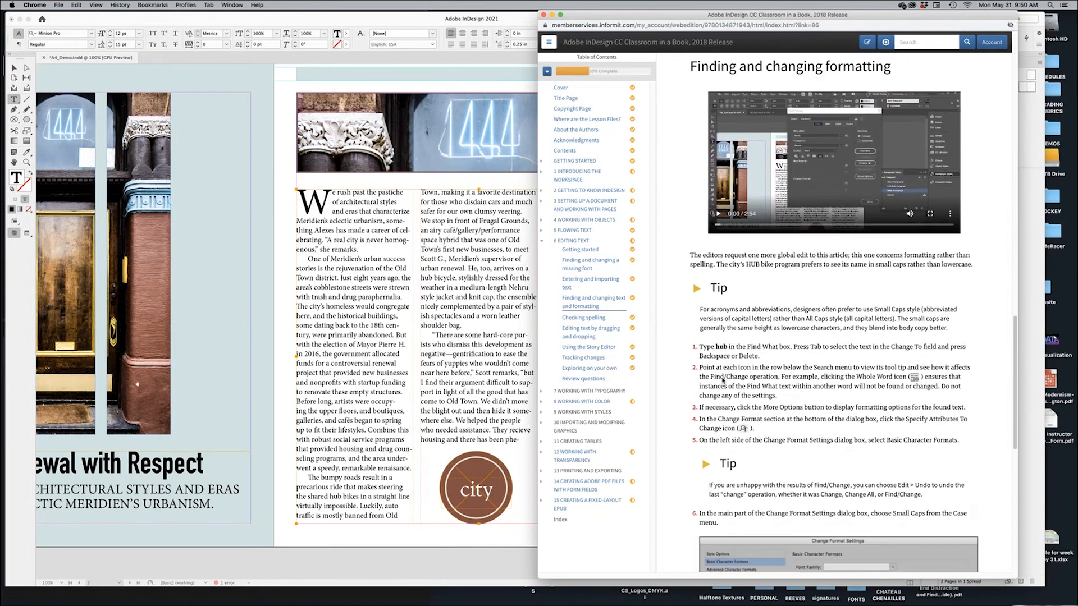
pyautogui.doubleClick(720, 347)
pyautogui.moveTo(761, 367); pyautogui.dragTo(916, 397)
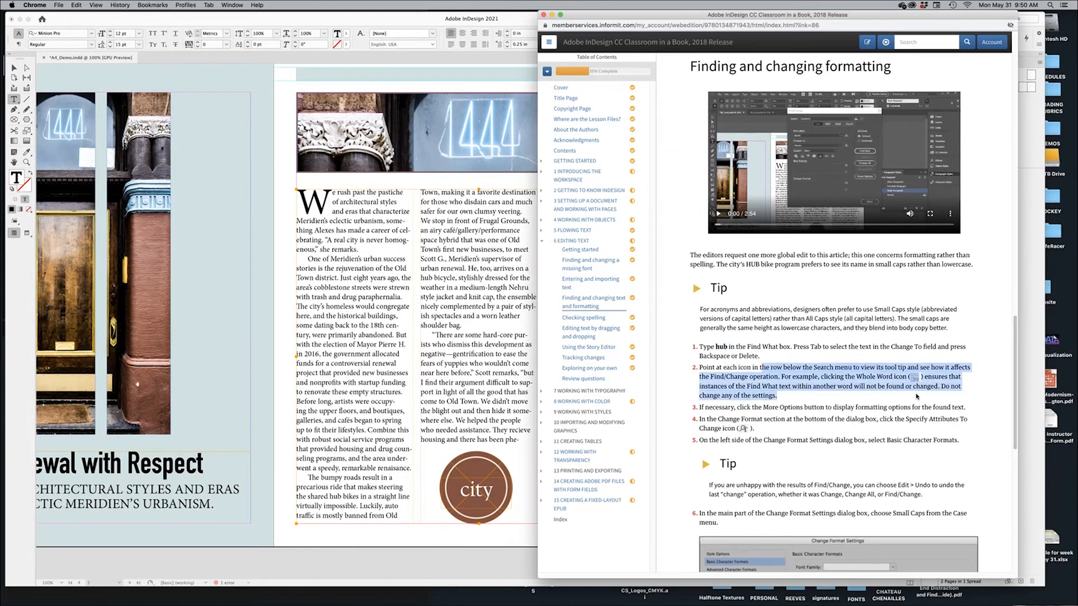
pyautogui.click(862, 399)
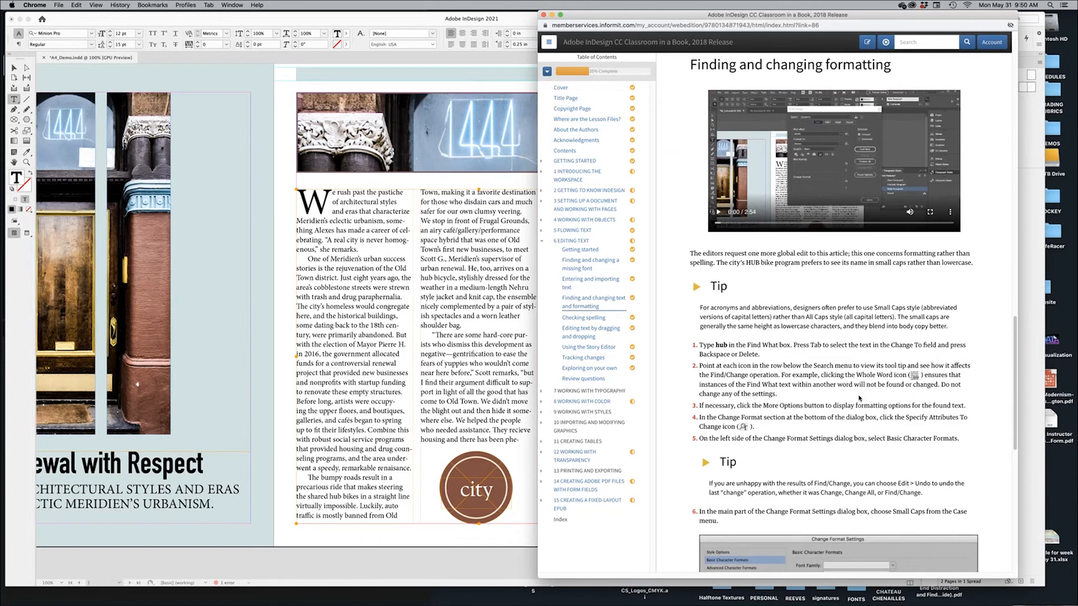
pyautogui.scroll(-5, 859, 400)
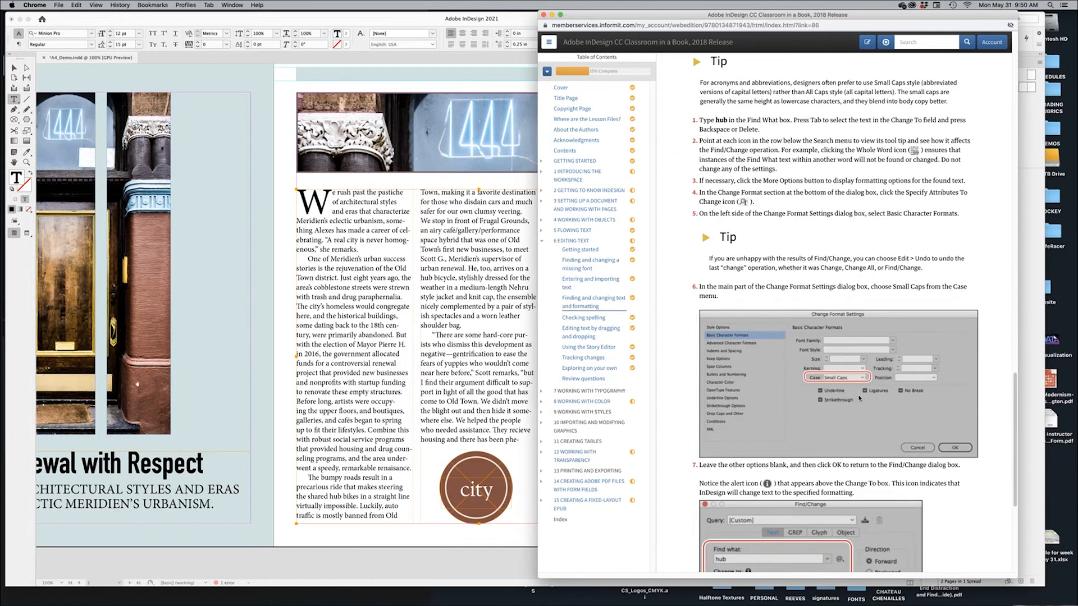
# Return to InDesign, reopen Find/Change, set the text to find to "hub", and clear the replacement text
pyautogui.press('super+Tab')
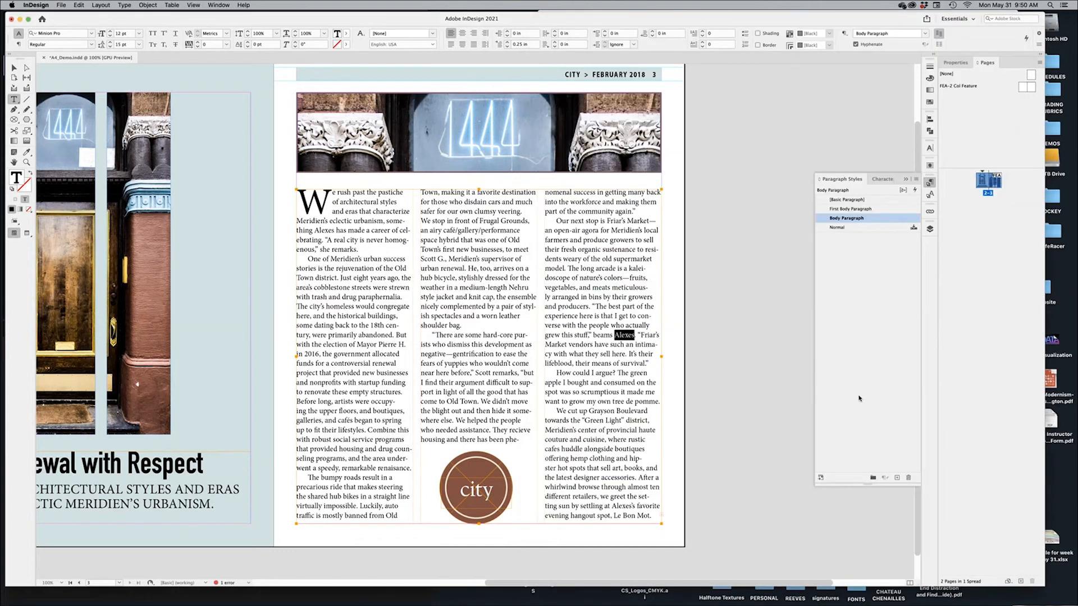
pyautogui.press('super+f')
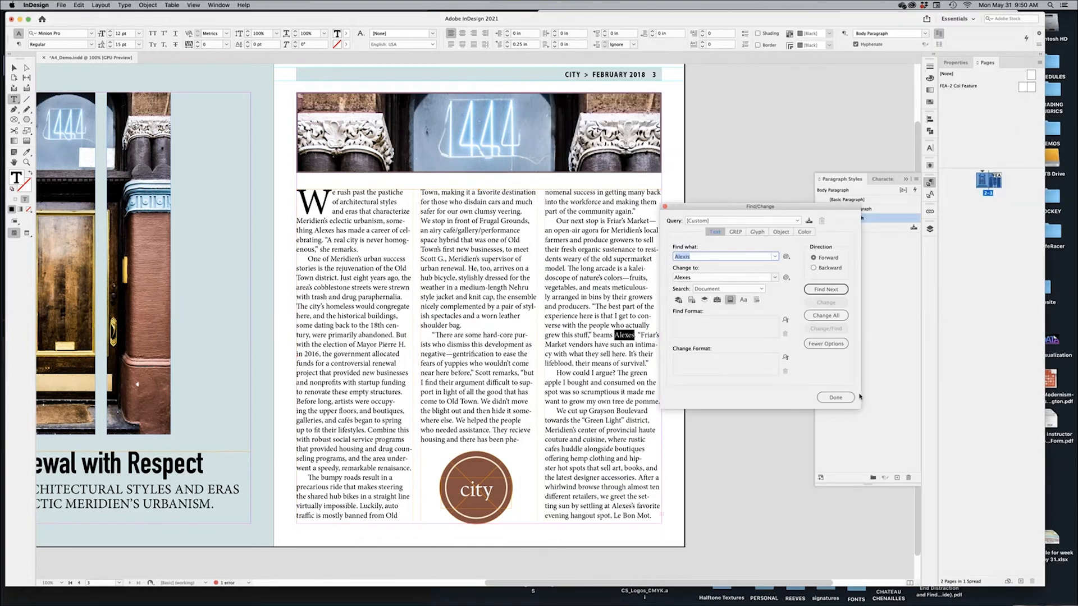
pyautogui.write('hub')
pyautogui.press('Tab')
pyautogui.press('BackSpace')
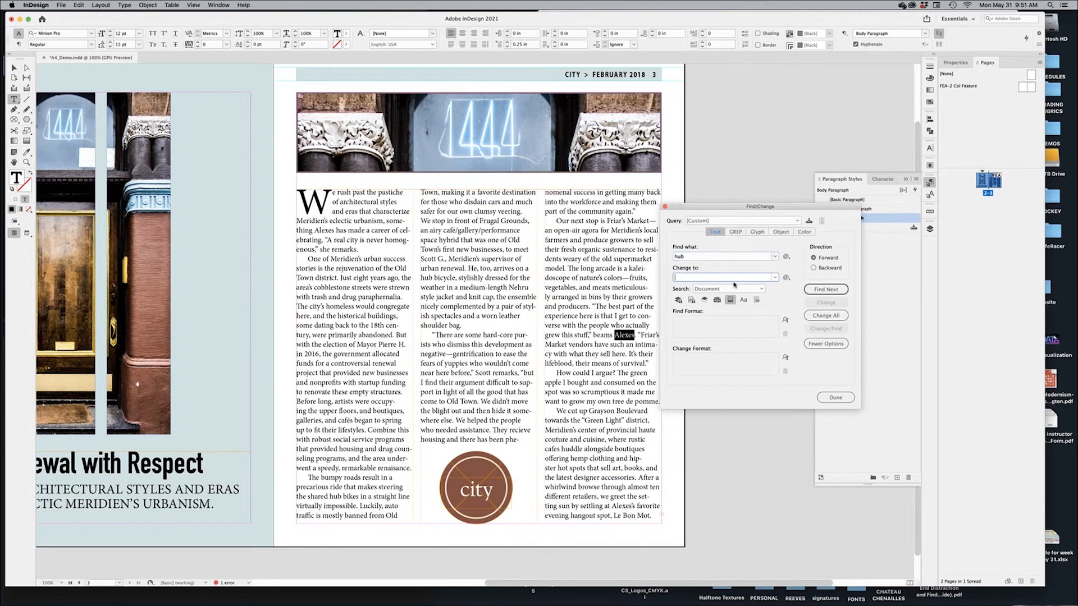
# Find the next occurrence of "hub" and turn on case-sensitive matching
pyautogui.click(818, 291)
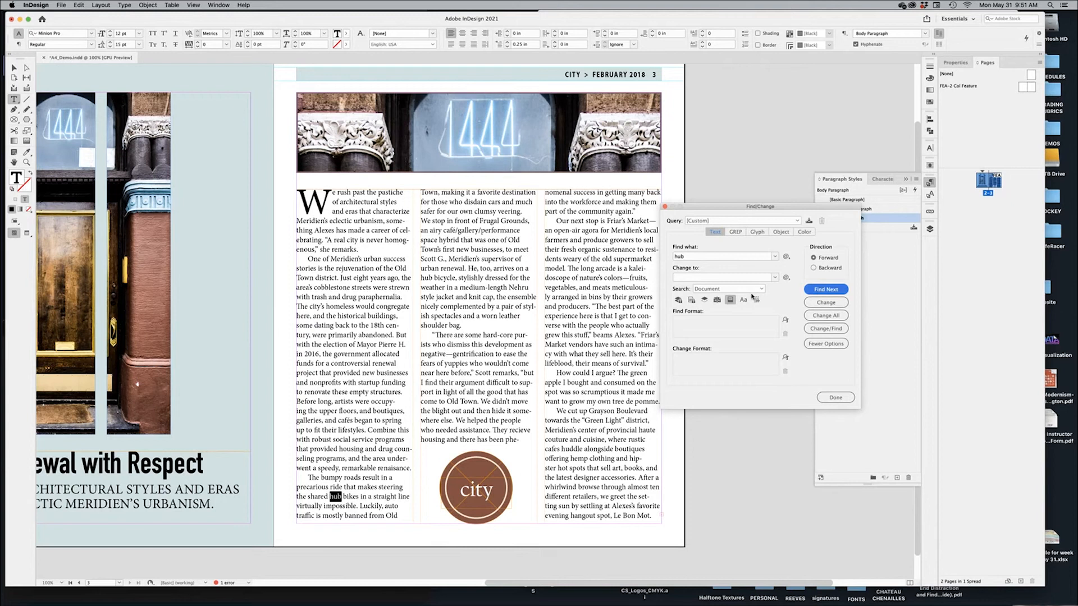
pyautogui.click(729, 301)
pyautogui.click(743, 300)
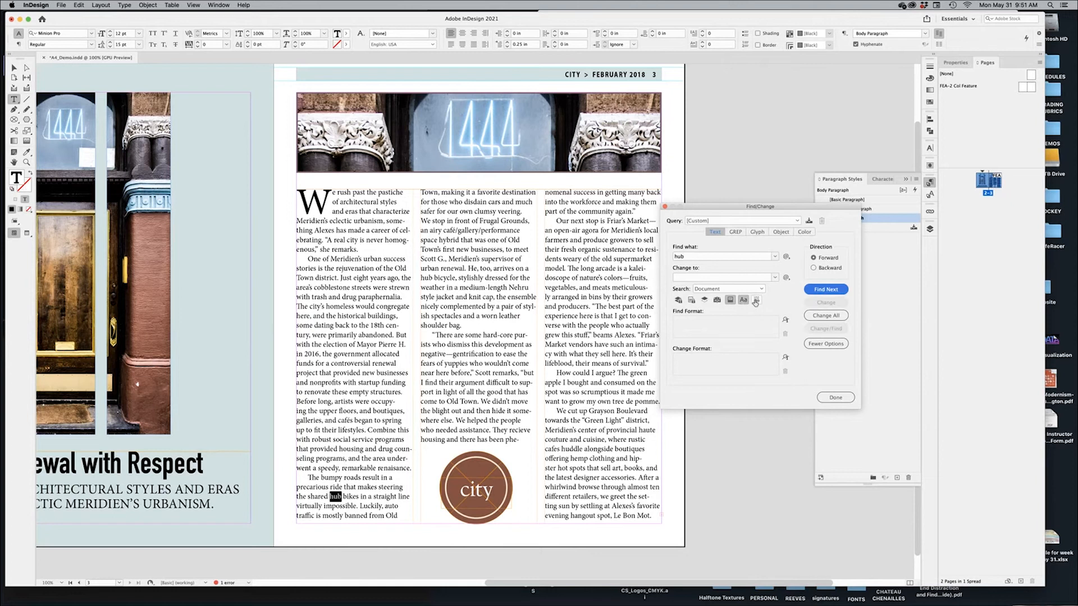
# Switch to Chrome, reread the steps on the search option icons and formatting options, and return to InDesign
pyautogui.press('super+Tab')
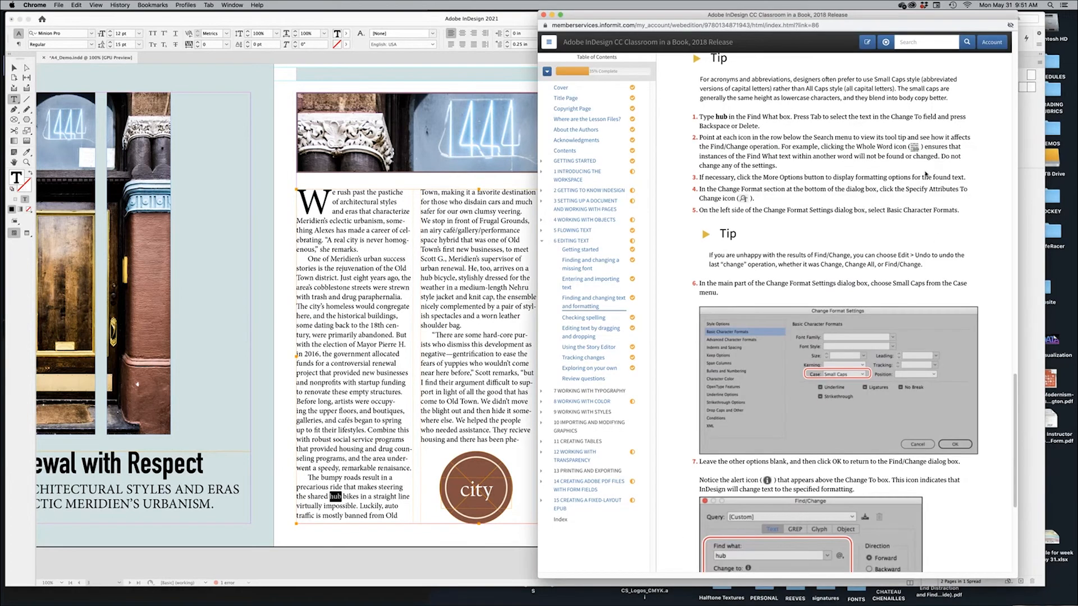
pyautogui.moveTo(820, 146); pyautogui.dragTo(831, 175)
pyautogui.click(379, 557)
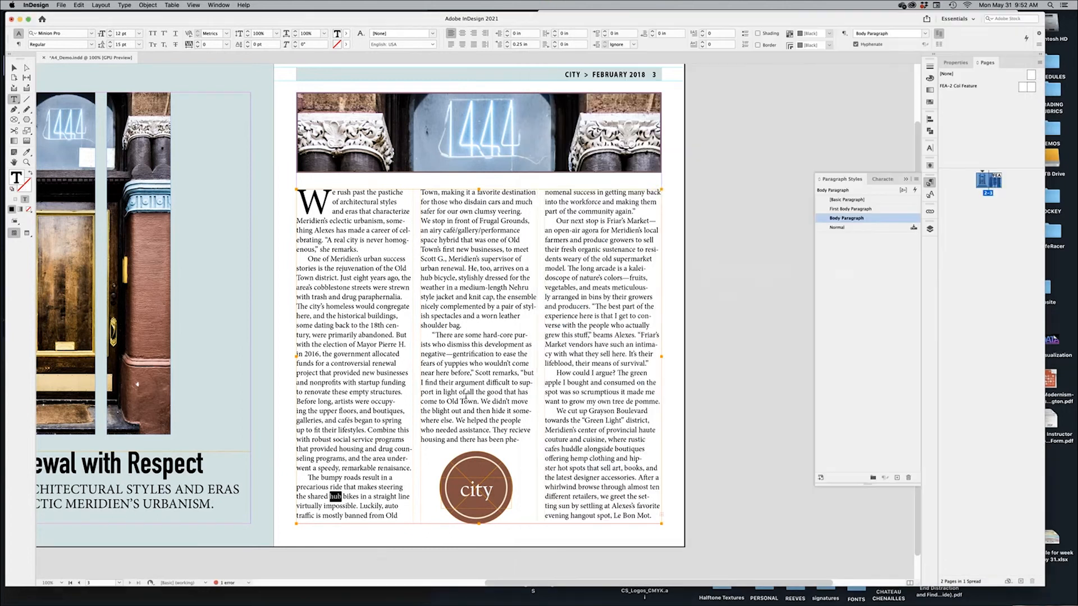
# Reopen Find/Change and set the Find Format's case to Normal under Basic Character Formats
pyautogui.press('super+f')
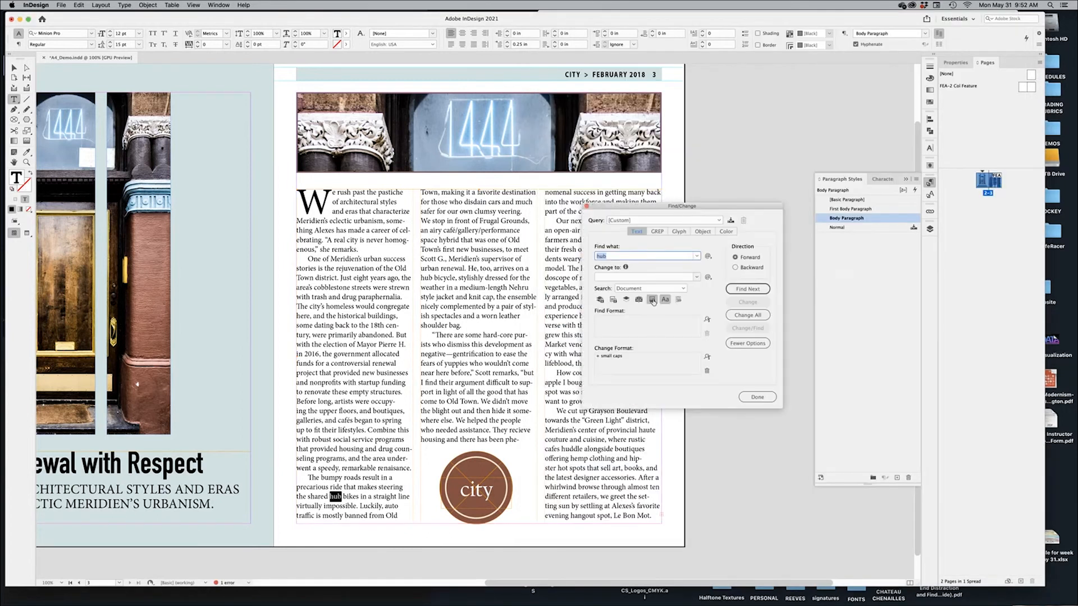
pyautogui.click(640, 328)
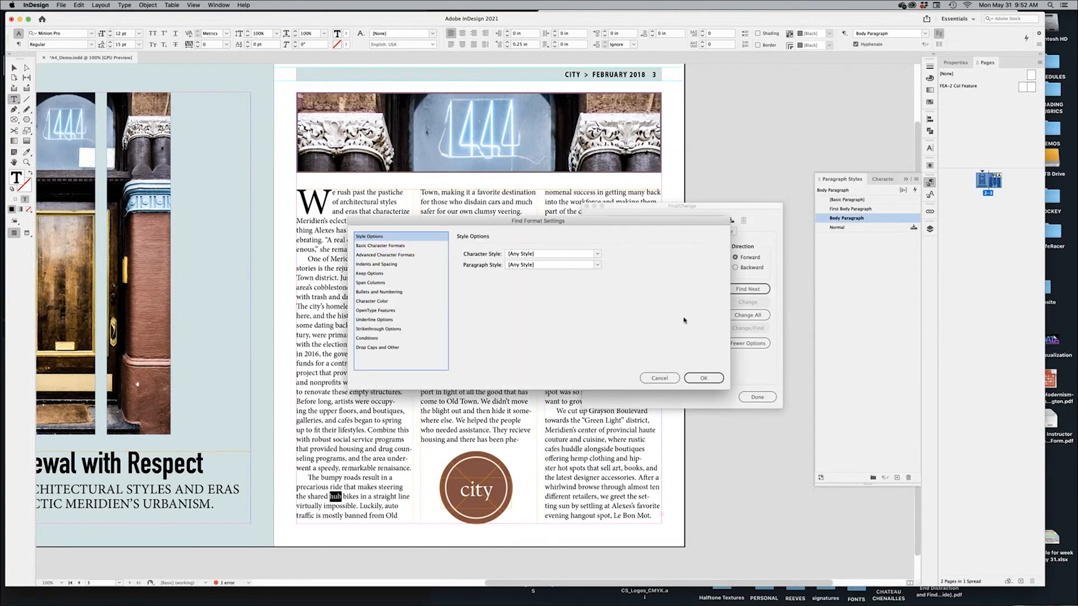
pyautogui.click(381, 264)
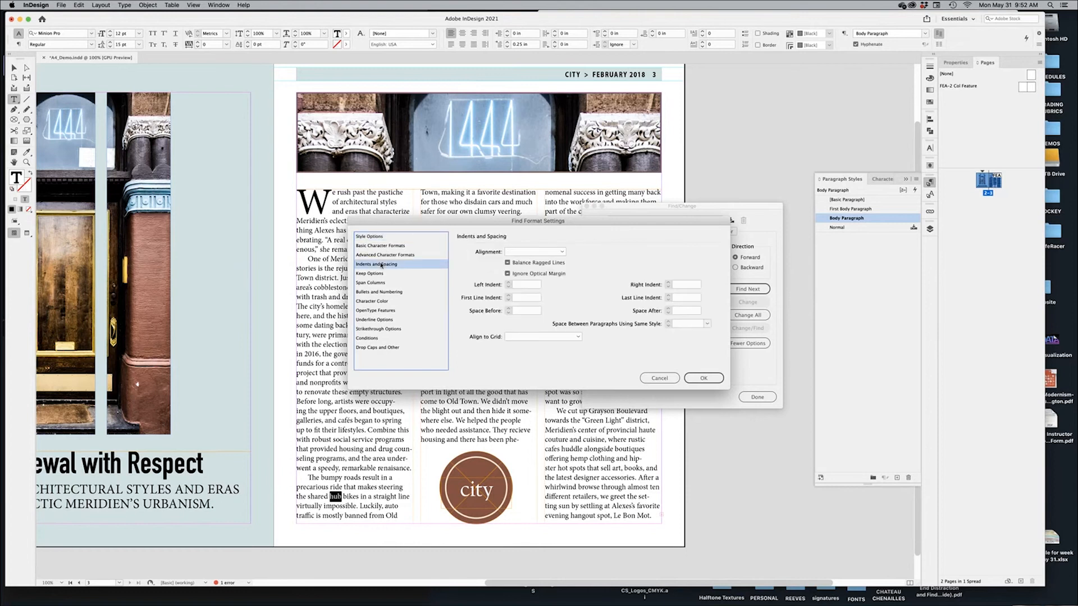
pyautogui.click(380, 246)
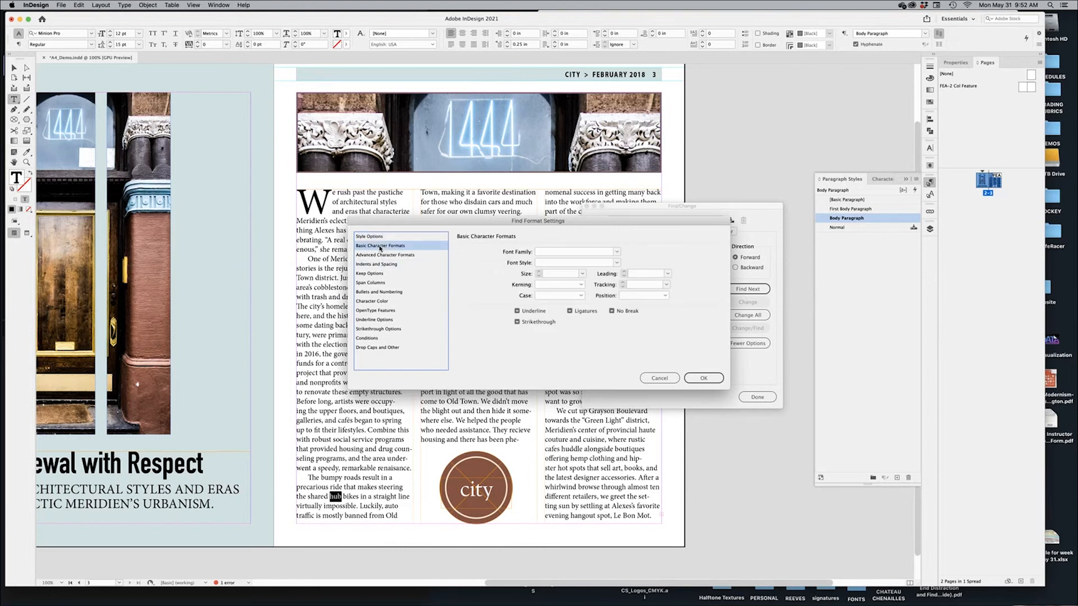
pyautogui.click(577, 295)
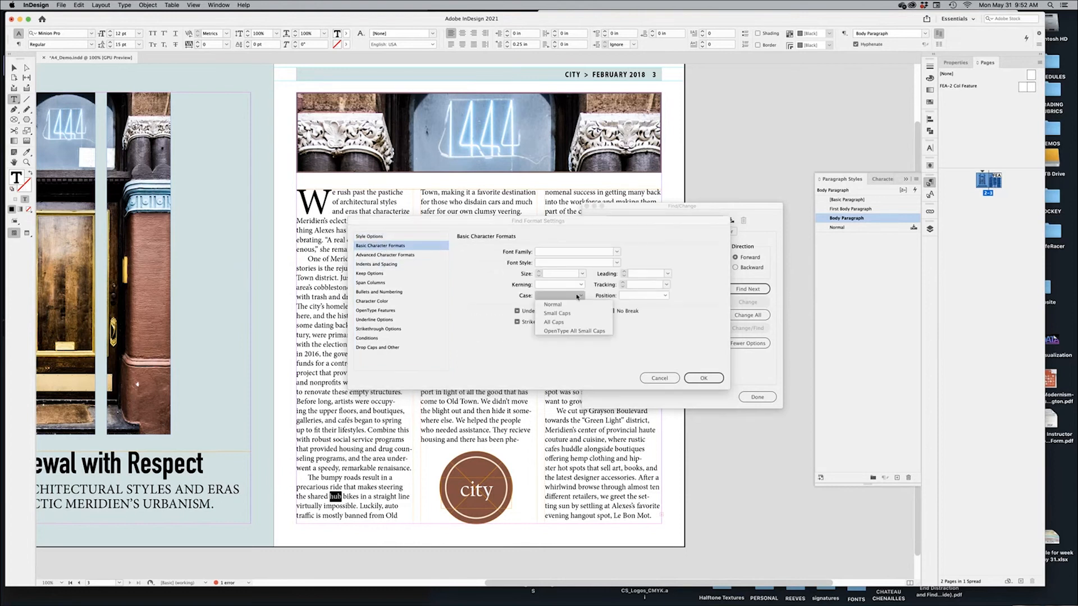
pyautogui.click(577, 305)
pyautogui.click(703, 379)
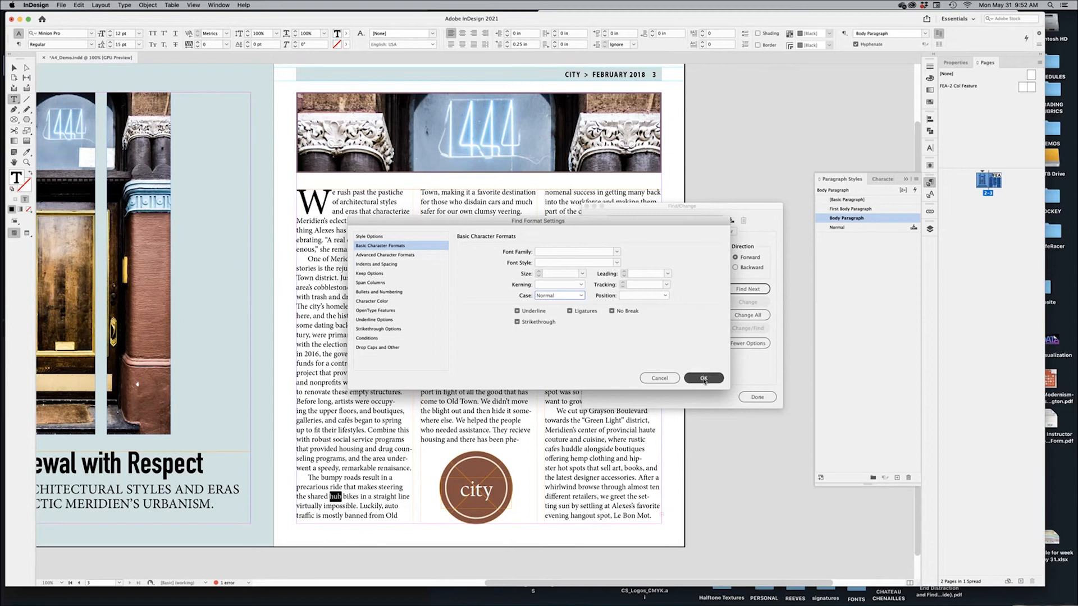
# Confirm the Find Format settings and set the Change Format case to Small Caps under Basic Character Formats
pyautogui.click(706, 359)
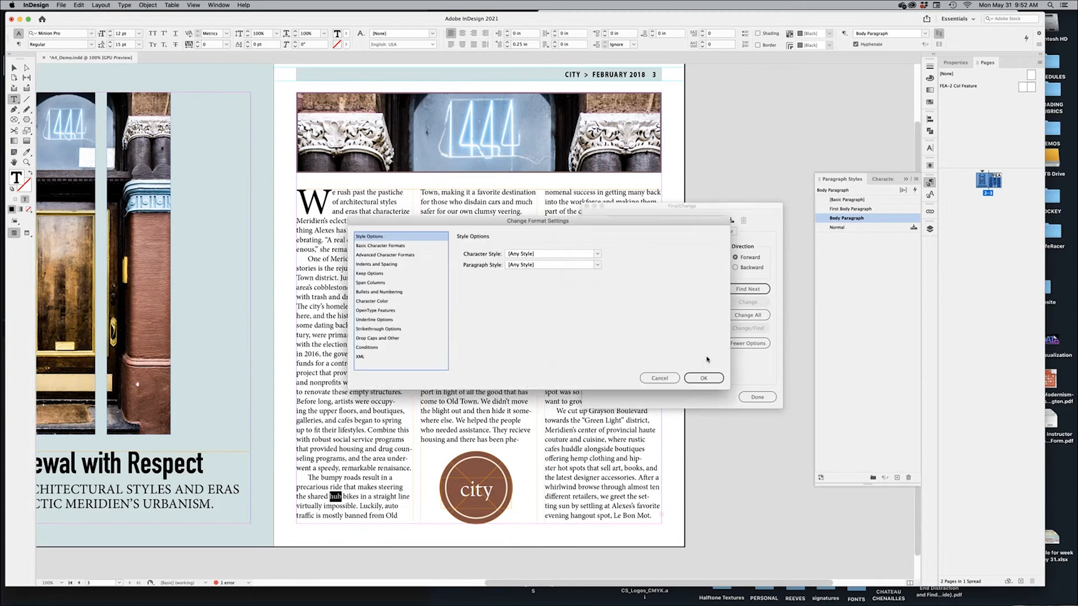
pyautogui.click(378, 246)
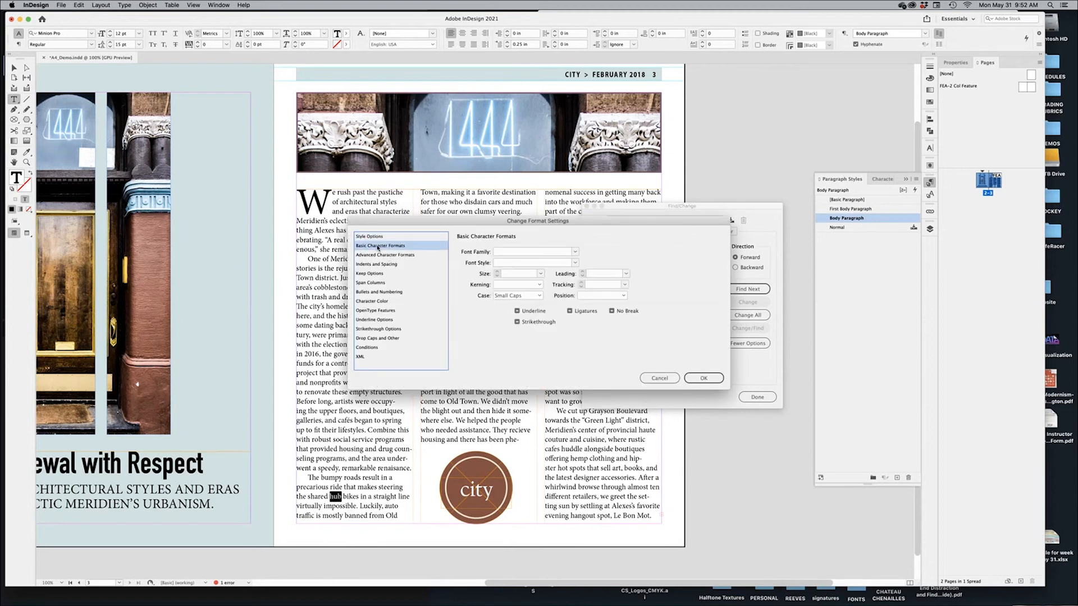
pyautogui.click(535, 298)
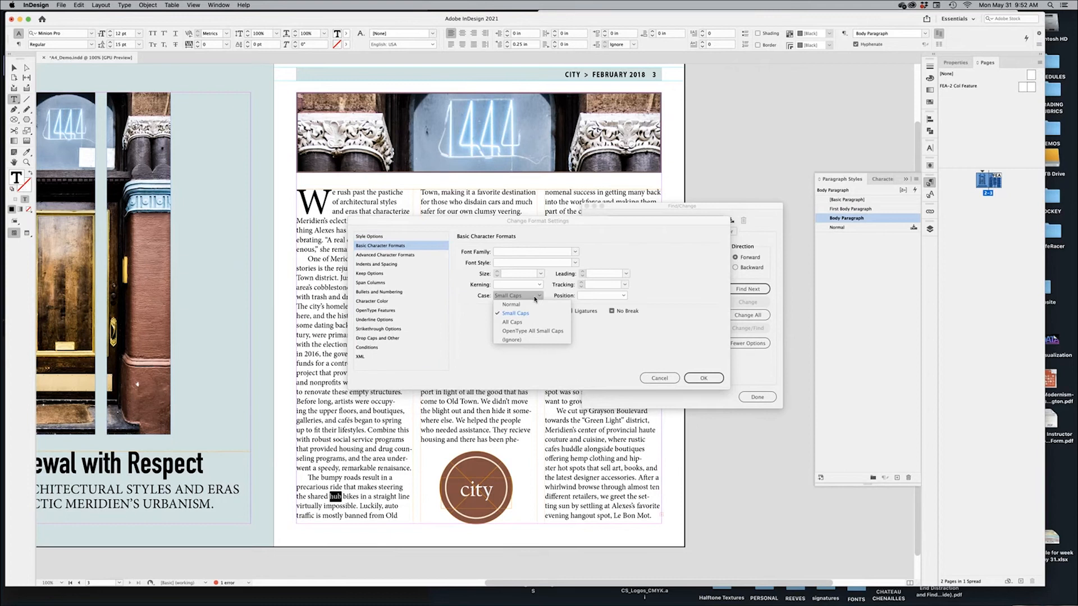
pyautogui.click(481, 322)
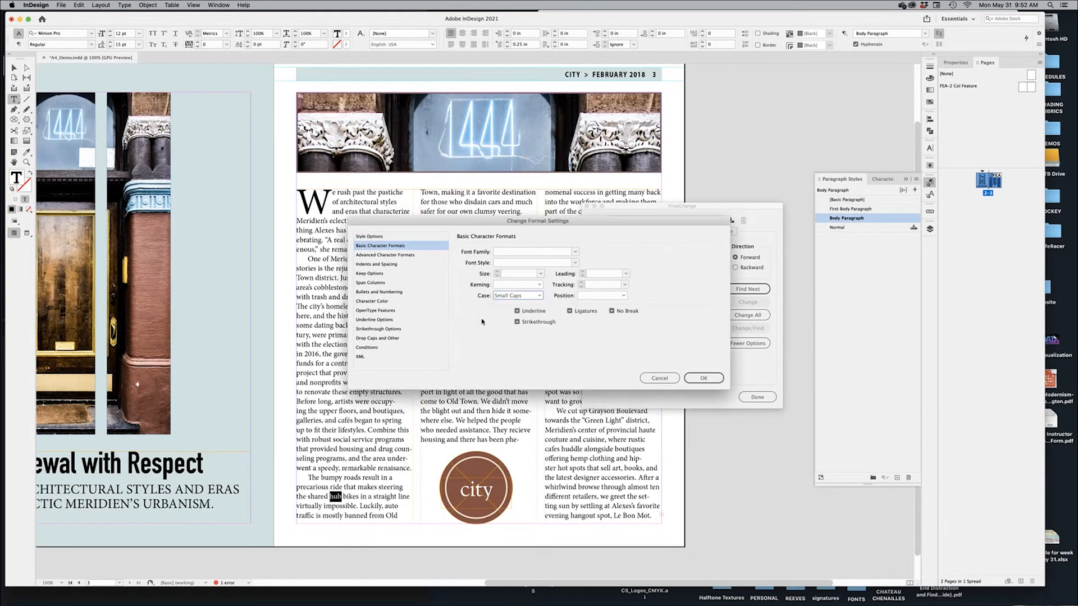
pyautogui.click(713, 378)
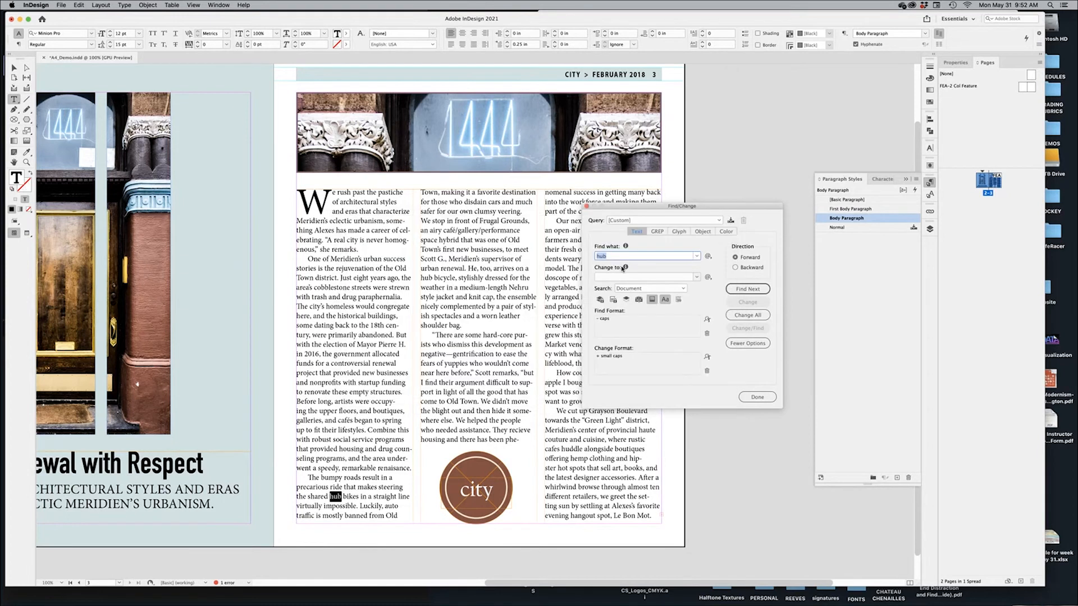
# Set the replacement text to "hub", turn on whole-word matching, and change all occurrences in the document
pyautogui.click(616, 278)
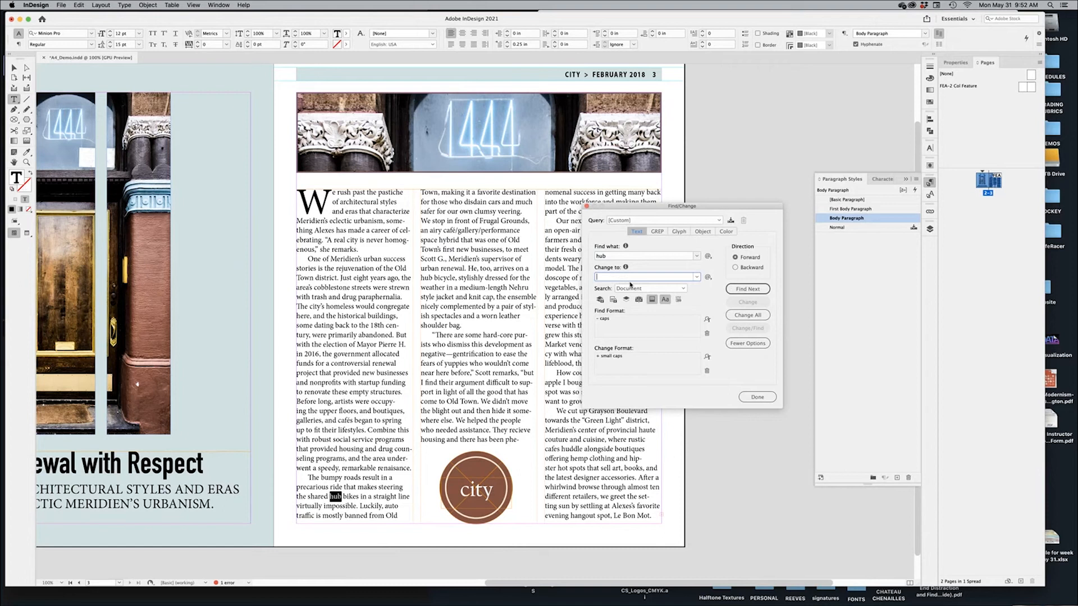
pyautogui.write('hub')
pyautogui.click(677, 300)
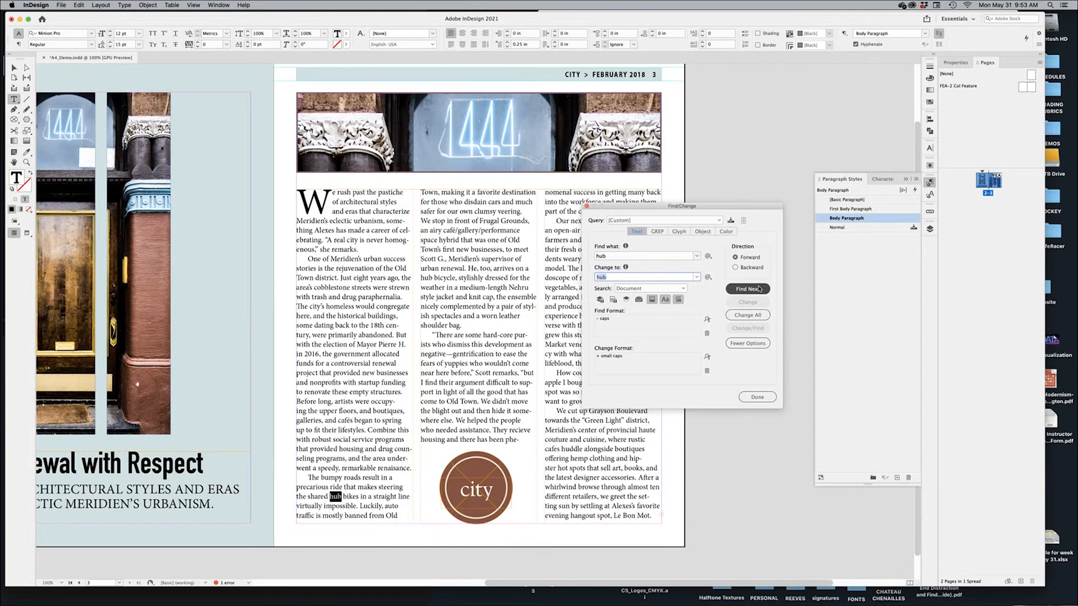
pyautogui.click(754, 316)
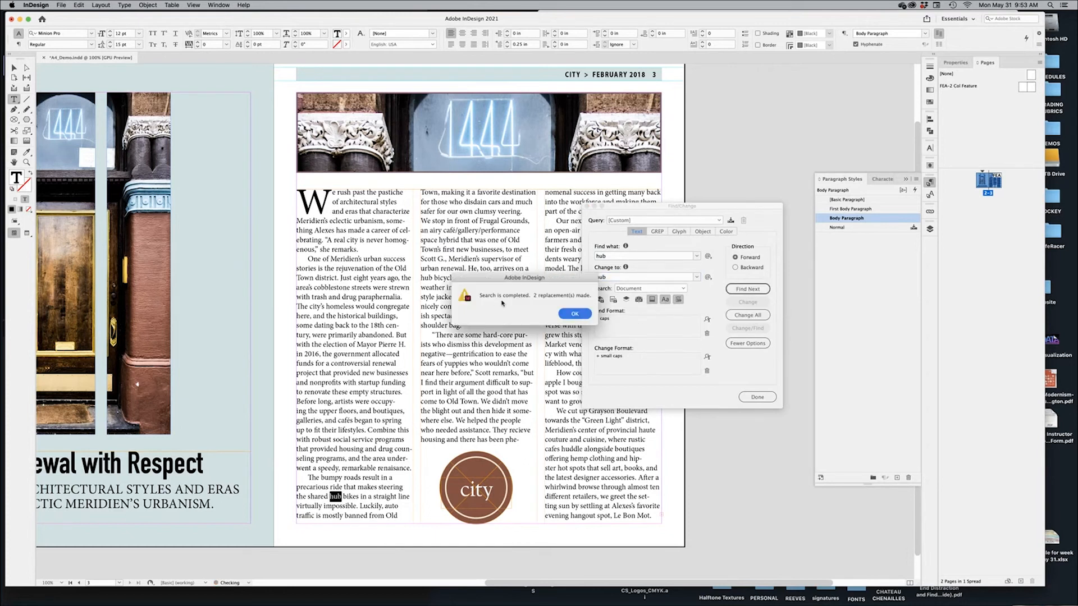
pyautogui.click(578, 315)
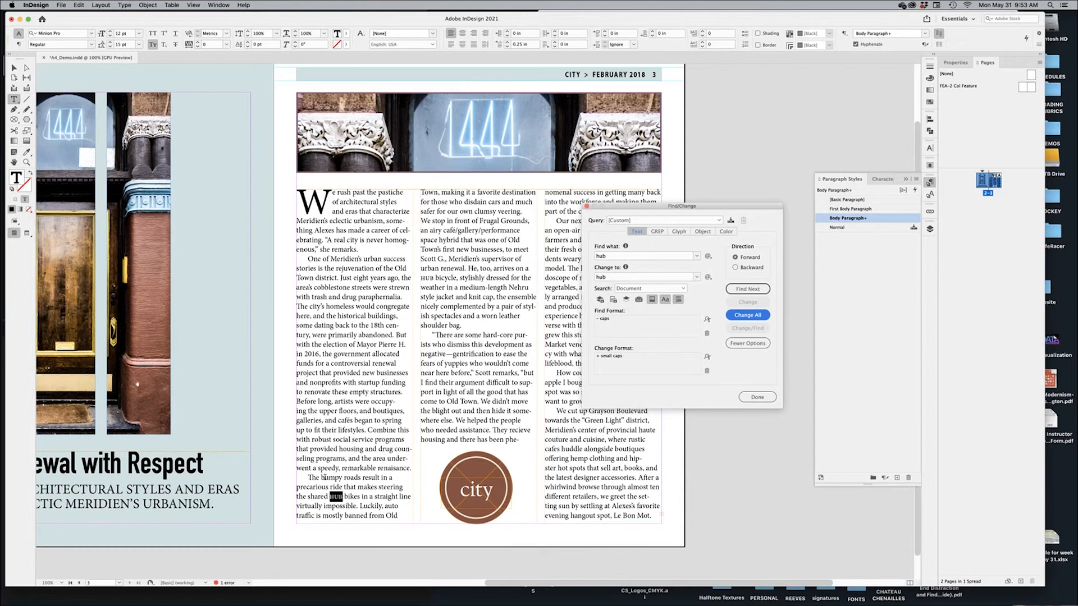
# Close Find/Change and inspect the reformatted "hub" up close near the end of the story's first column
pyautogui.click(757, 397)
pyautogui.moveTo(322, 493); pyautogui.dragTo(489, 499)
pyautogui.doubleClick(380, 451)
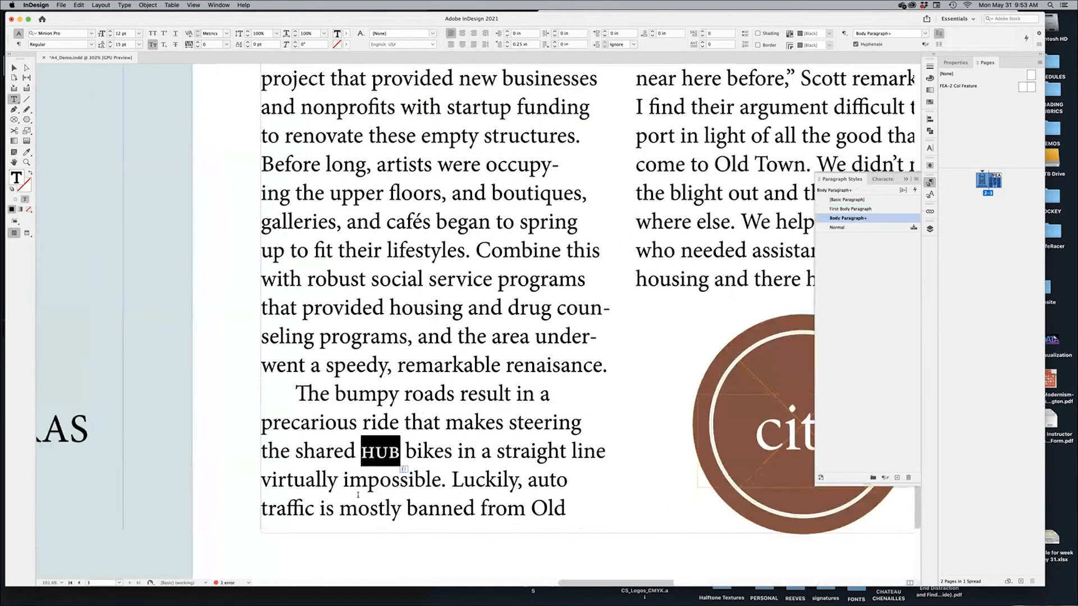
pyautogui.click(244, 483)
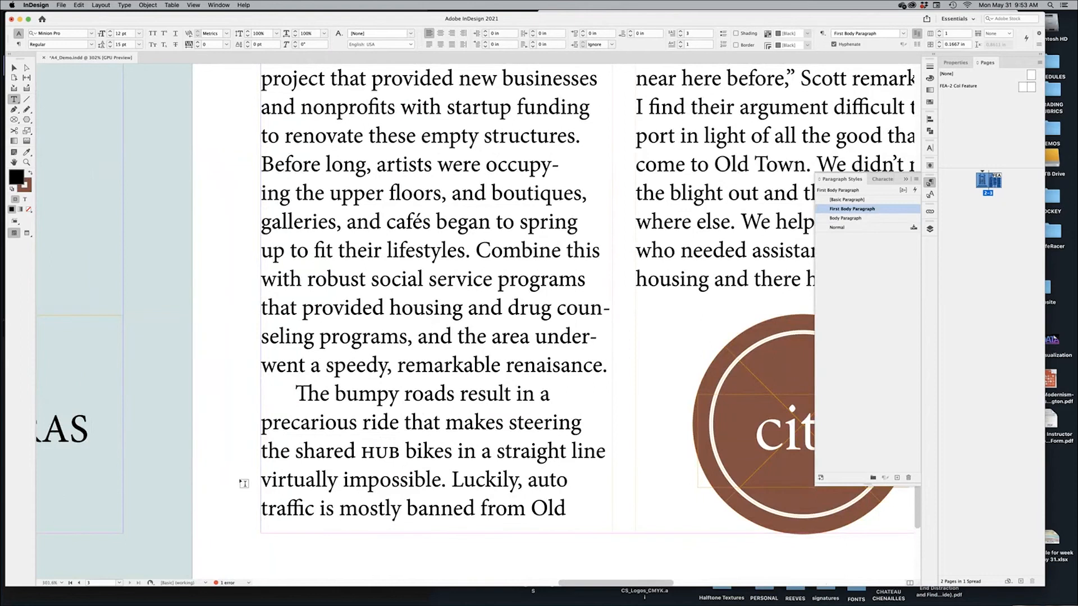
pyautogui.press('super+0')
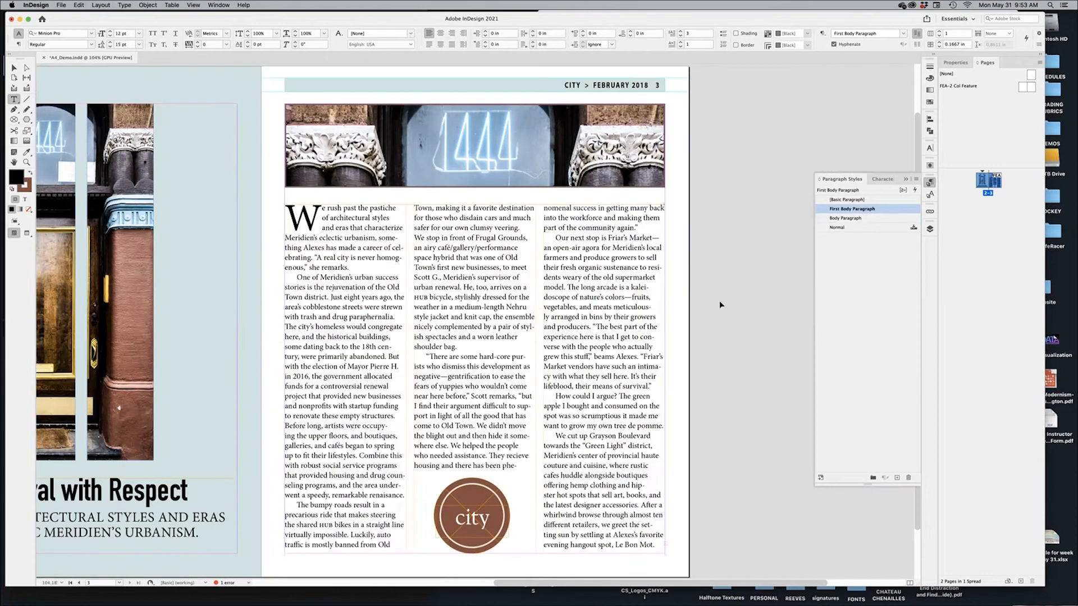
# Switch to Chrome, open the Checking spelling section, and read the button descriptions and the spell-check steps
pyautogui.press('super+Tab')
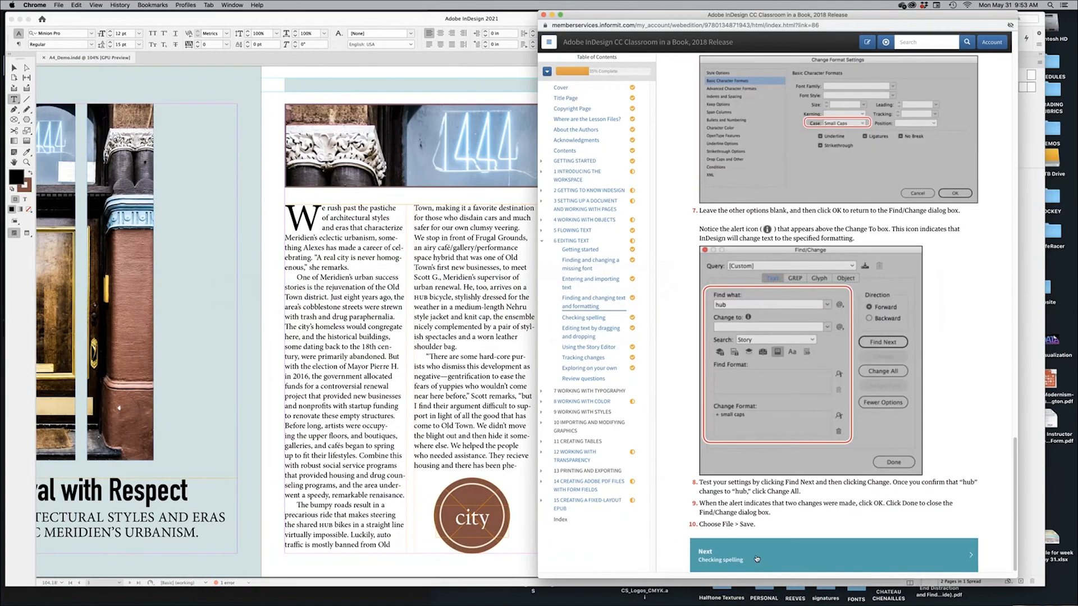
pyautogui.click(757, 559)
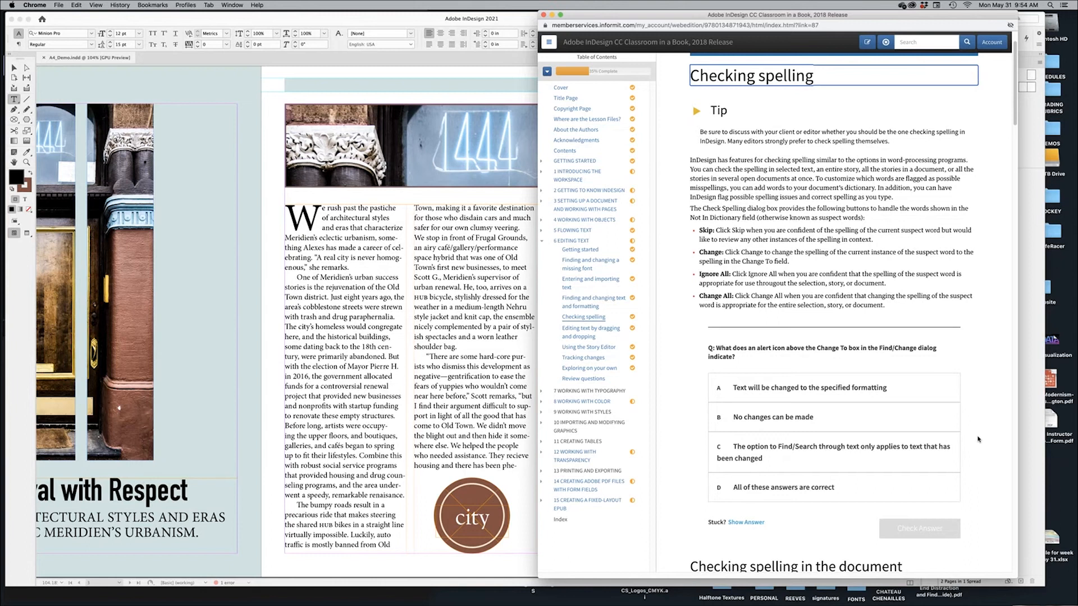
pyautogui.scroll(2, 978, 440)
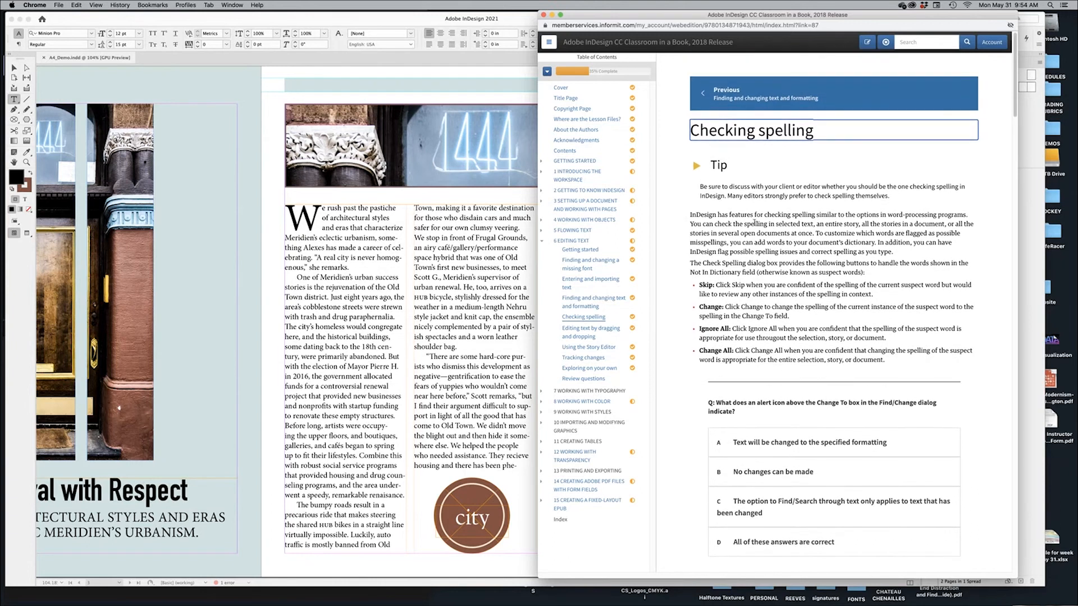
pyautogui.click(714, 241)
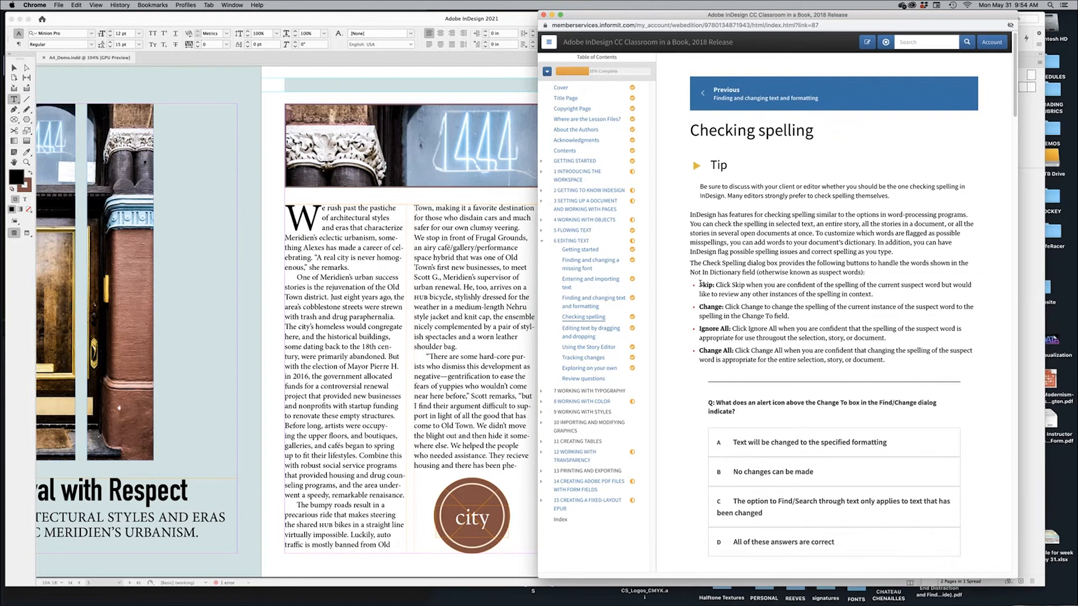
pyautogui.moveTo(701, 286); pyautogui.dragTo(734, 359)
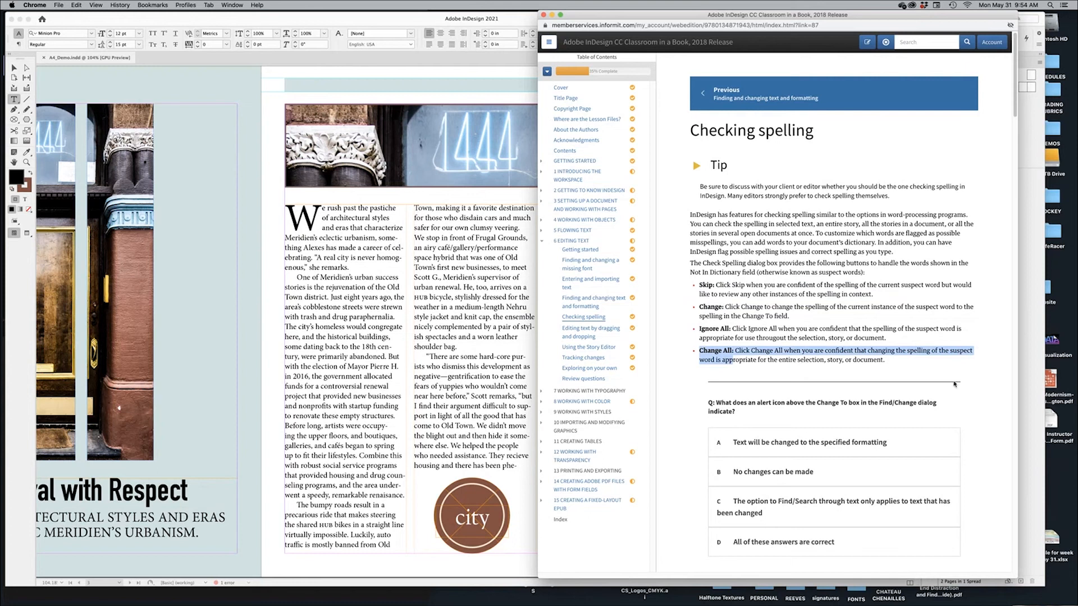
pyautogui.scroll(-1, 981, 408)
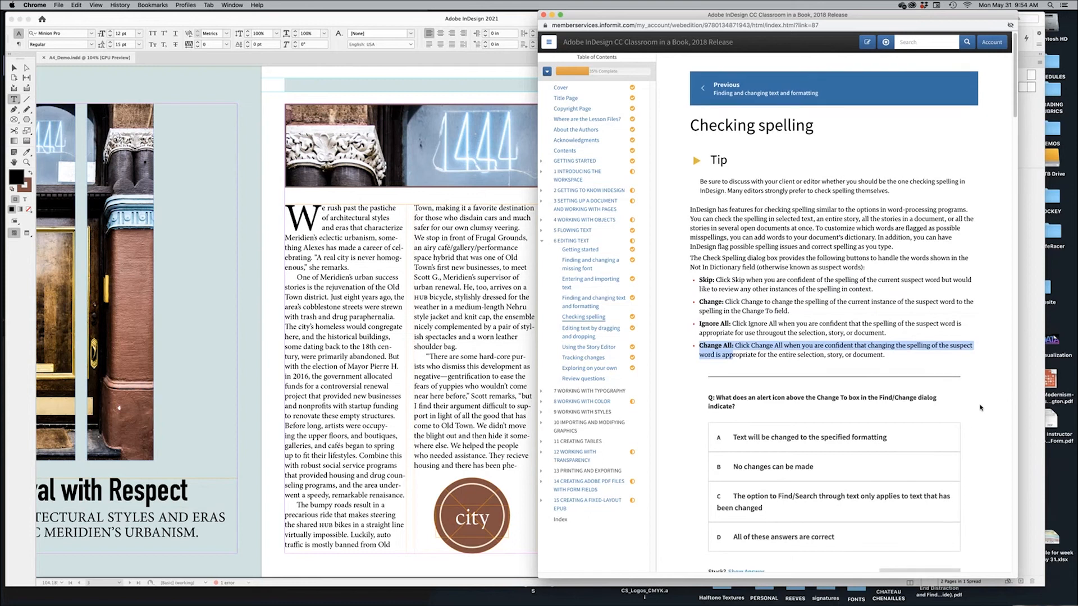
pyautogui.scroll(-5, 981, 408)
pyautogui.scroll(-8, 980, 408)
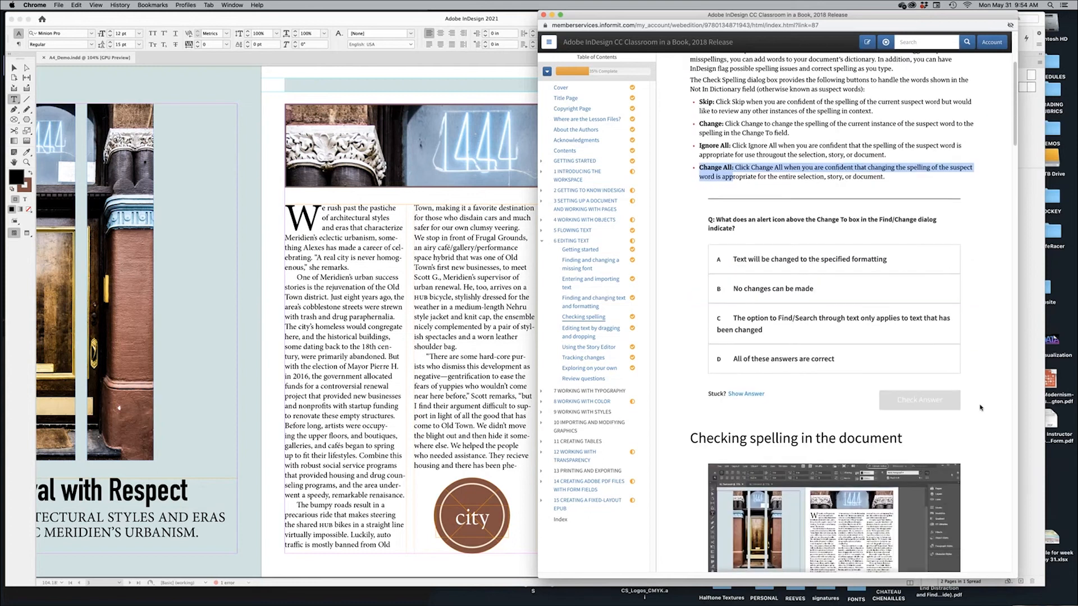
pyautogui.scroll(-5, 980, 408)
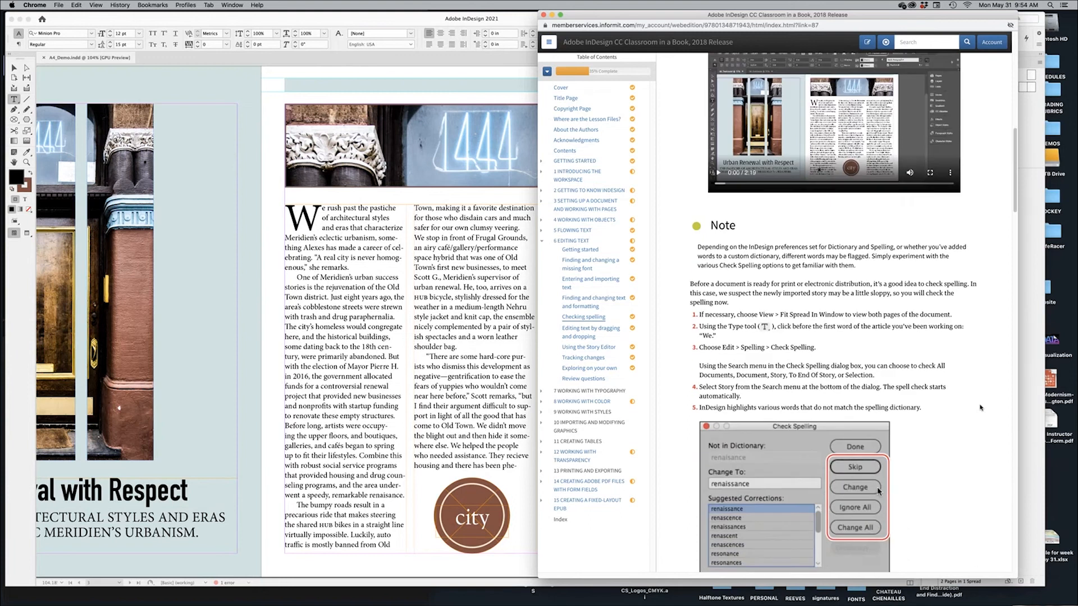
pyautogui.scroll(-2, 980, 408)
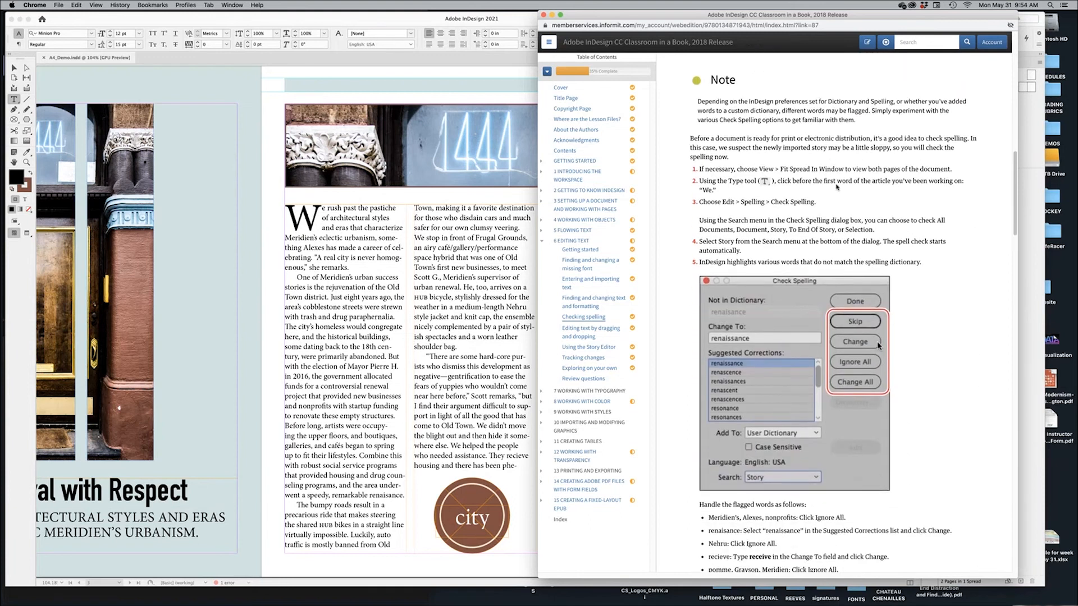
pyautogui.moveTo(807, 181); pyautogui.dragTo(958, 180)
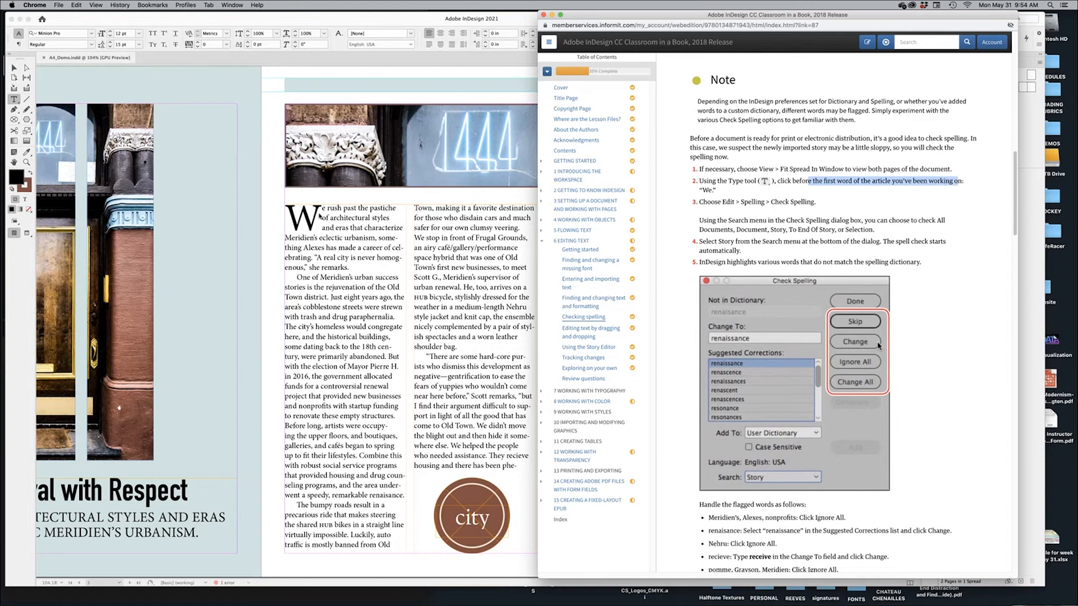
# Return to InDesign and place the text cursor before "We", the first word of the article
pyautogui.press('super+Tab')
pyautogui.click(291, 218)
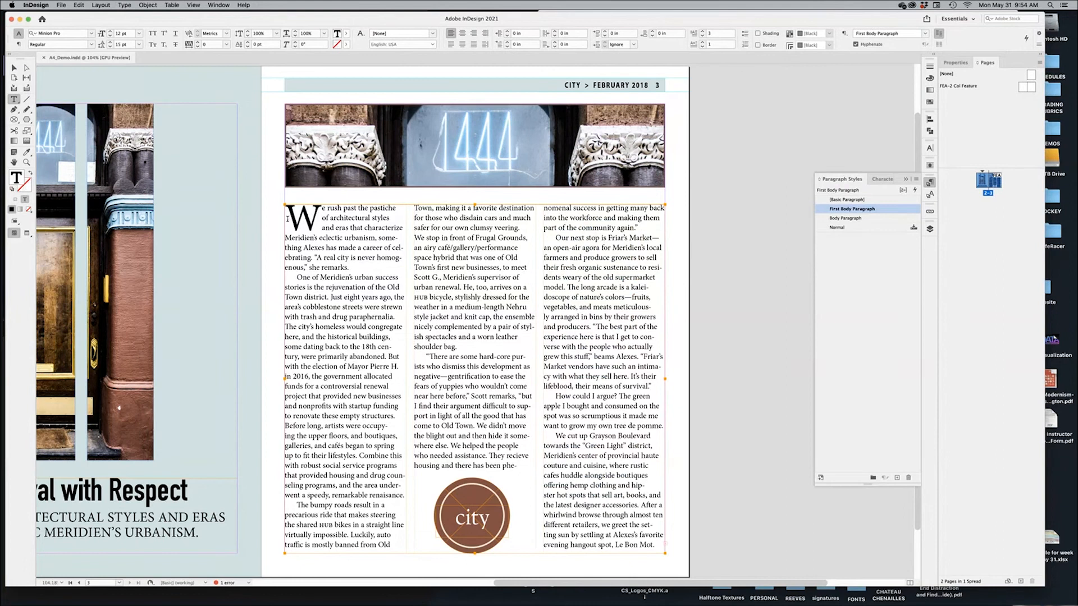
pyautogui.moveTo(287, 209)
pyautogui.mouseDown()
pyautogui.moveTo(527, 333)
pyautogui.moveTo(645, 499)
pyautogui.moveTo(505, 350)
pyautogui.moveTo(276, 213)
pyautogui.mouseUp()
pyautogui.press('super+Tab')
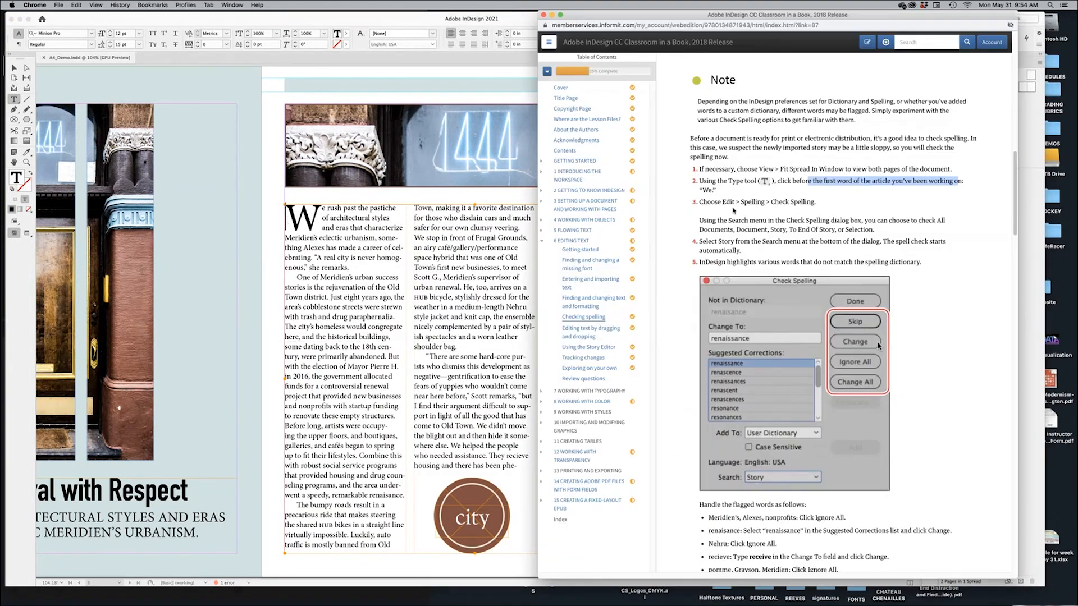
pyautogui.click(274, 373)
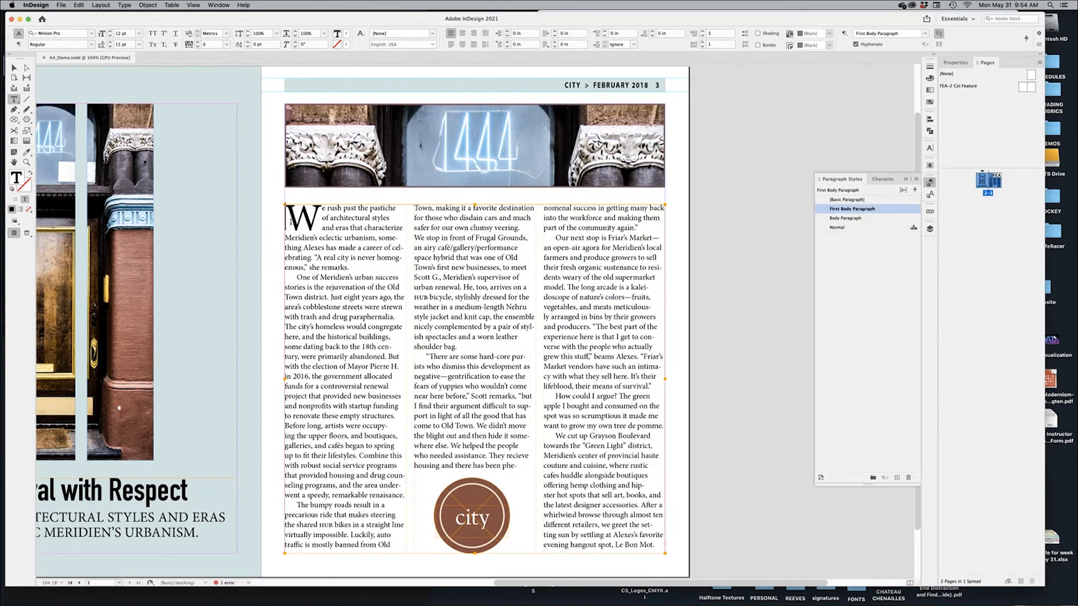
# Start Check Spelling from the beginning of the article and move its dialog closer to the text columns
pyautogui.click(79, 5)
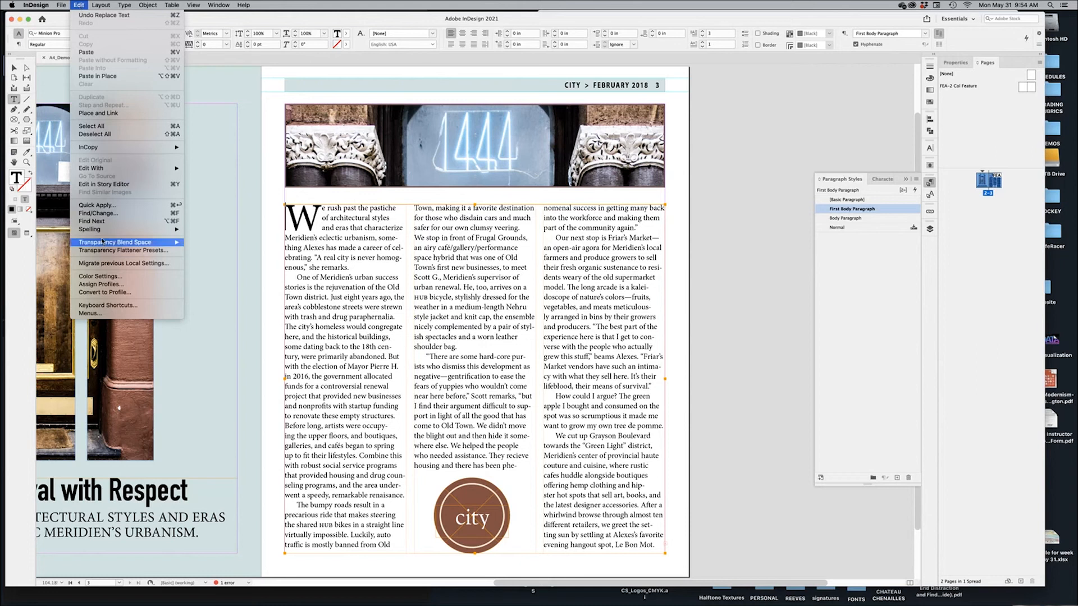
pyautogui.moveTo(146, 228)
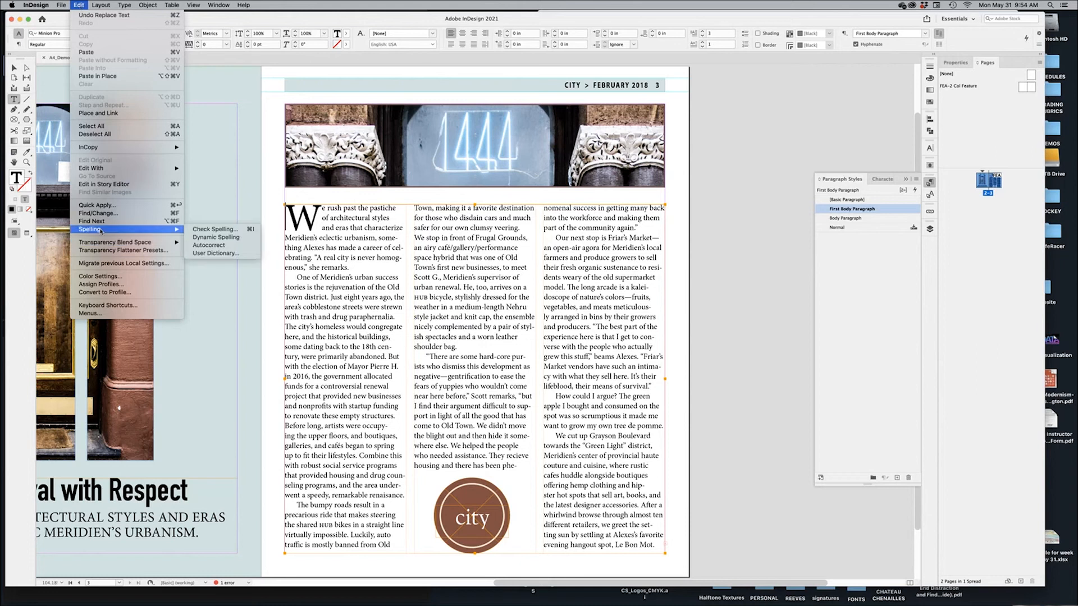
pyautogui.click(225, 232)
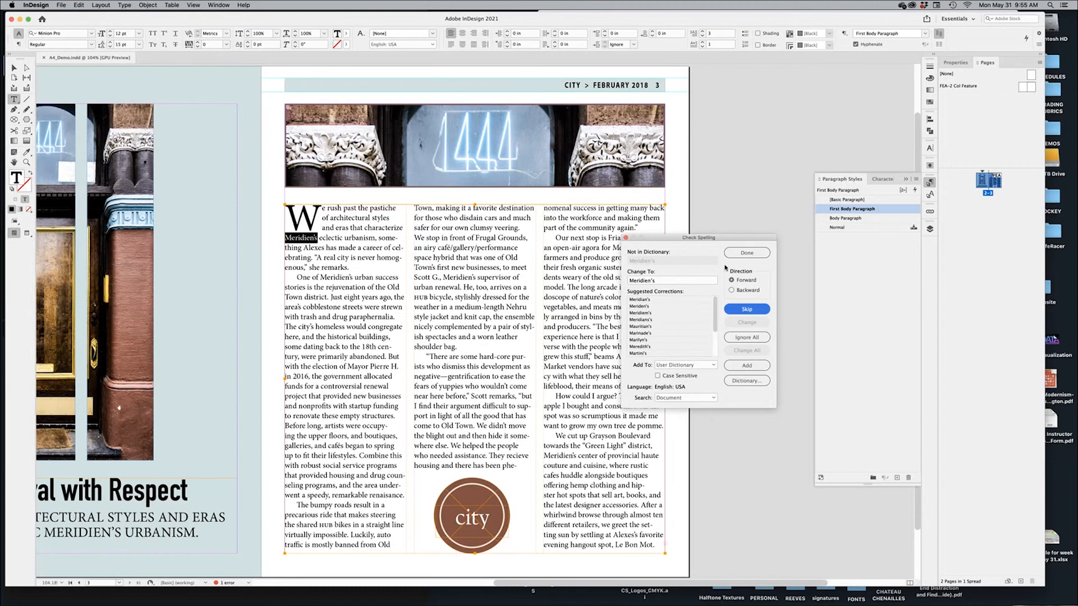
pyautogui.moveTo(712, 241); pyautogui.dragTo(599, 226)
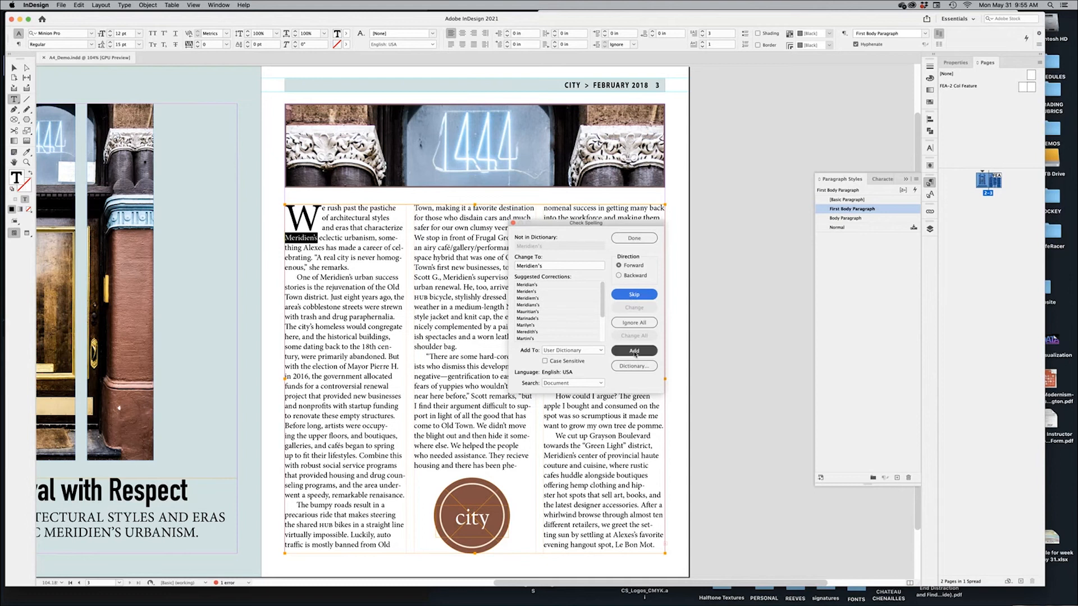
pyautogui.click(629, 240)
# Switch to Chrome, read how to handle each flagged word, and return to InDesign
pyautogui.press('super+Tab')
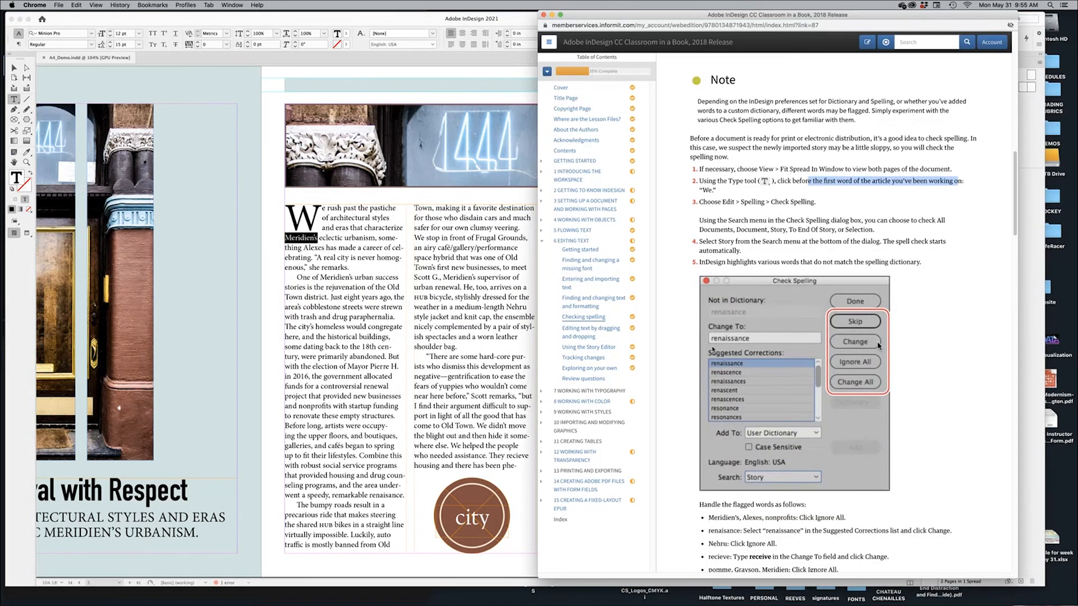
pyautogui.scroll(-2, 745, 354)
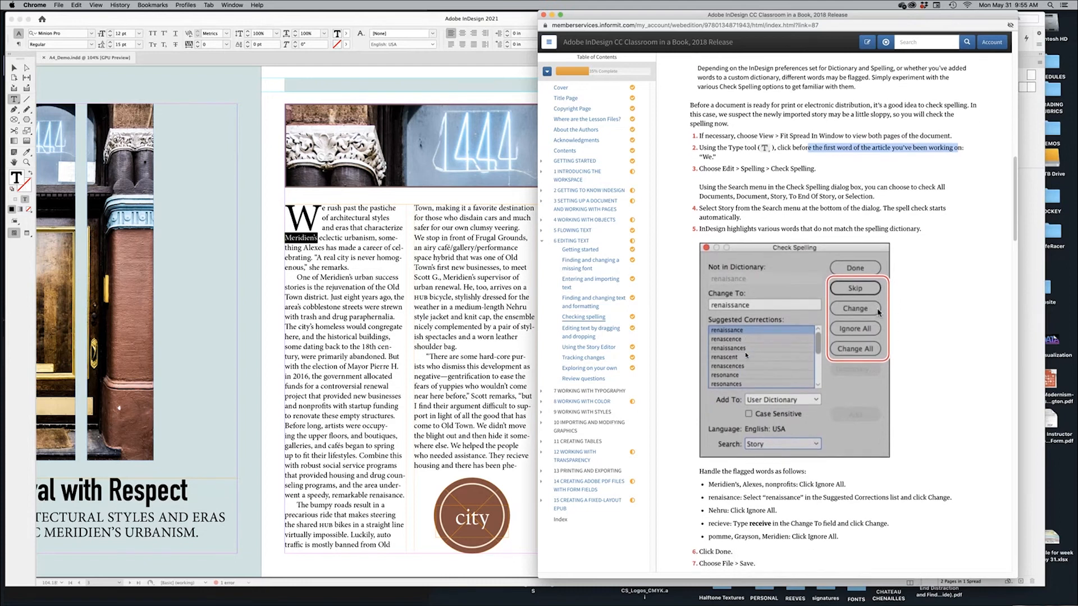
pyautogui.press('super+Tab')
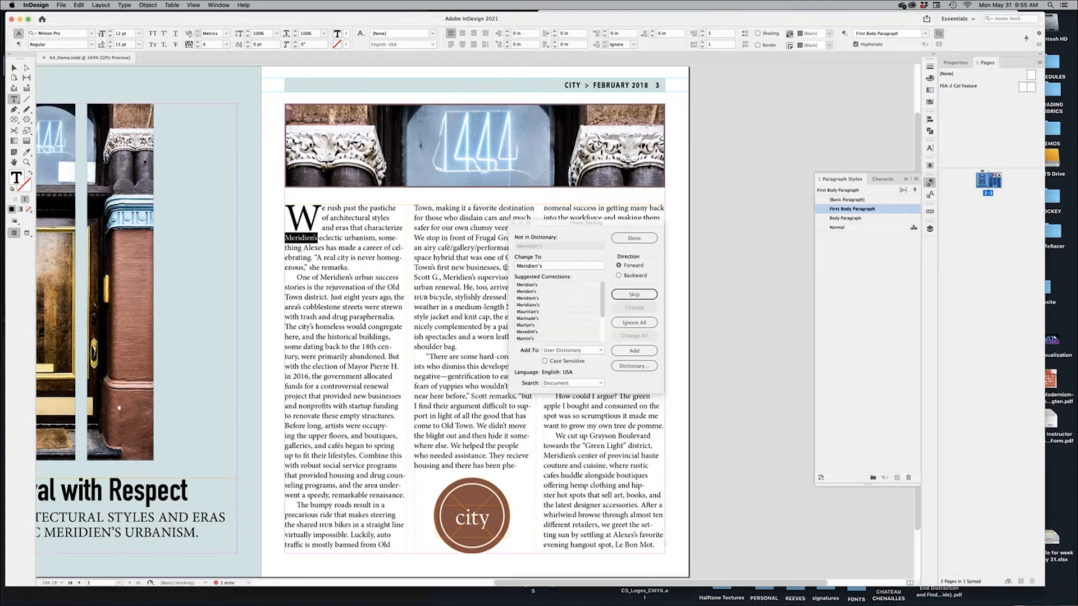
# Skip the flagged "Meridien's" and the guide's name, and switch to Chrome to recheck the flagged-word instructions
pyautogui.click(638, 297)
pyautogui.click(639, 298)
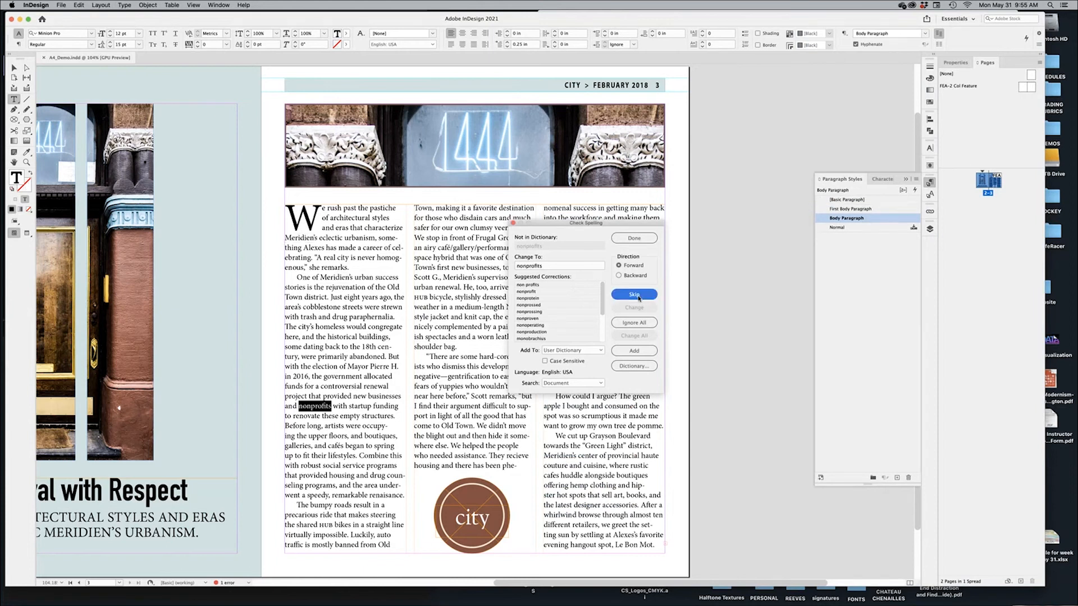
pyautogui.press('super+Tab')
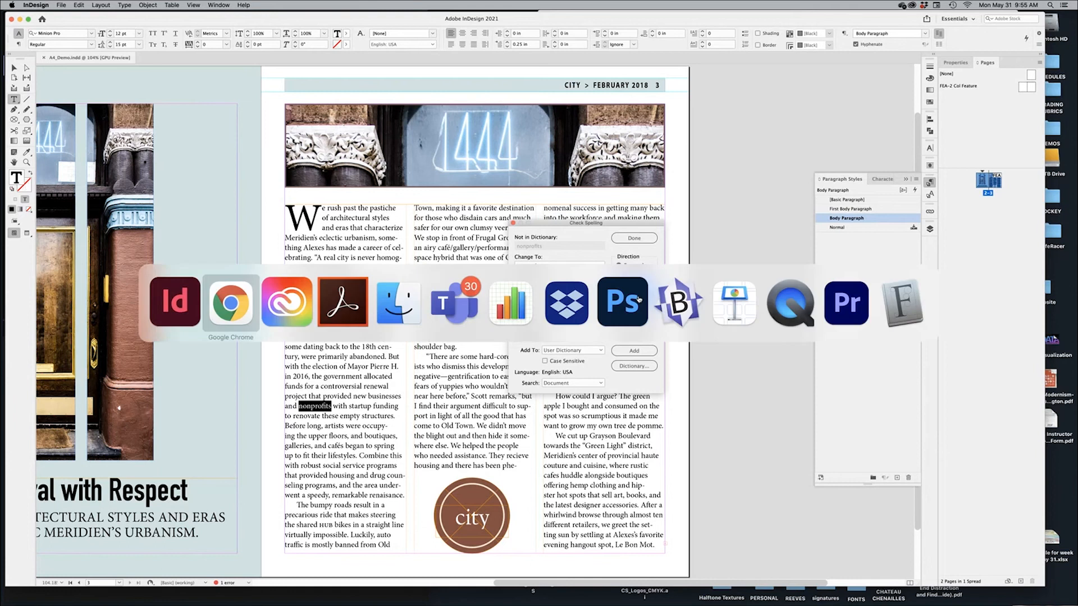
pyautogui.scroll(-1, 906, 437)
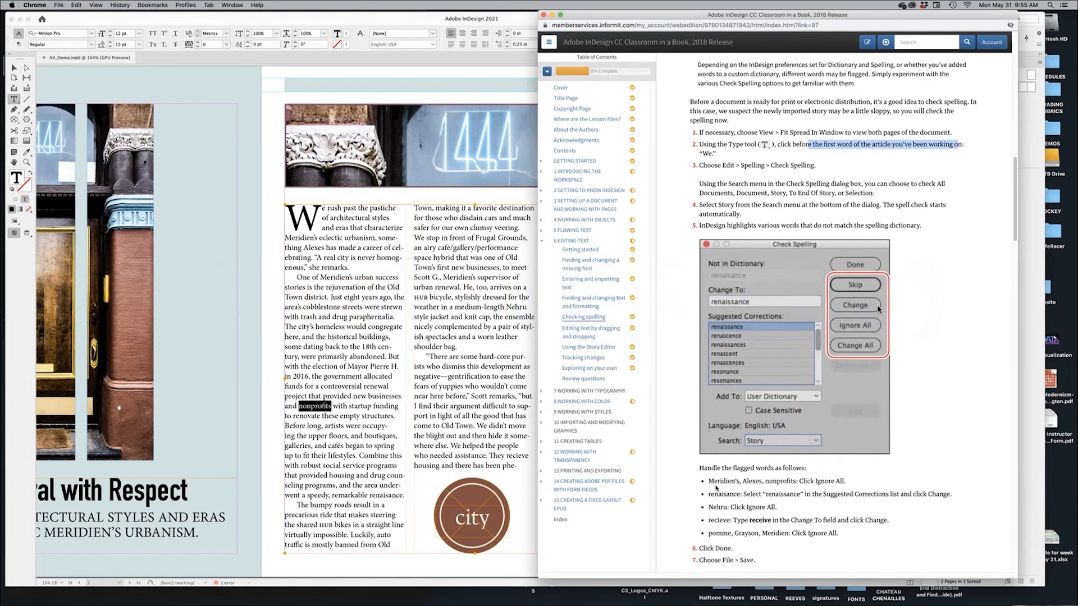
# Reread the flagged-word instructions in Chrome, return to InDesign, and ignore all occurrences of "nonprofits"
pyautogui.moveTo(708, 481); pyautogui.dragTo(796, 520)
pyautogui.click(776, 506)
pyautogui.click(877, 543)
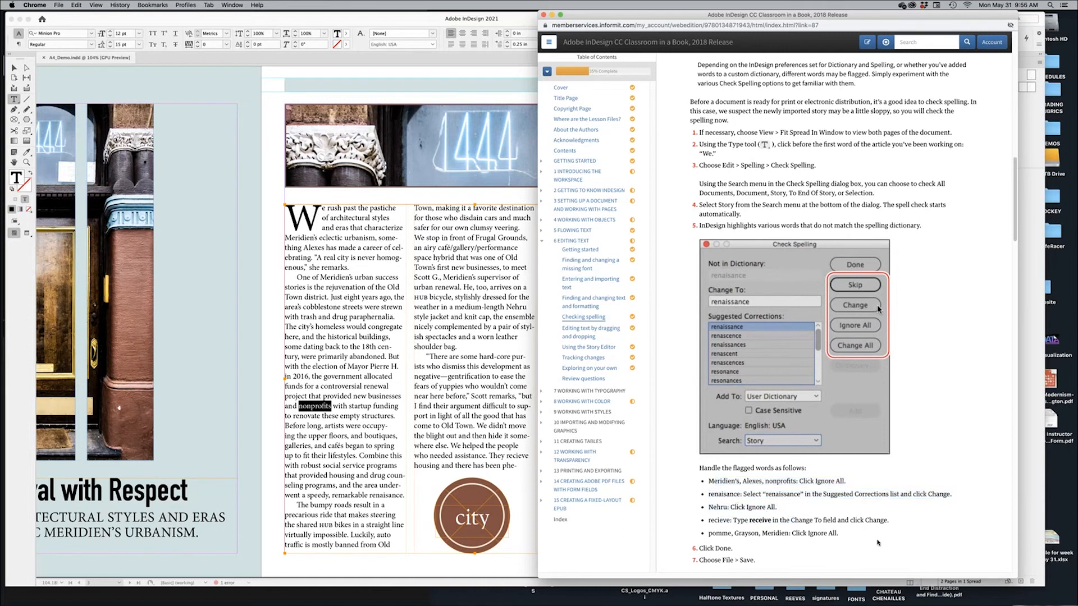
pyautogui.moveTo(718, 483); pyautogui.dragTo(837, 480)
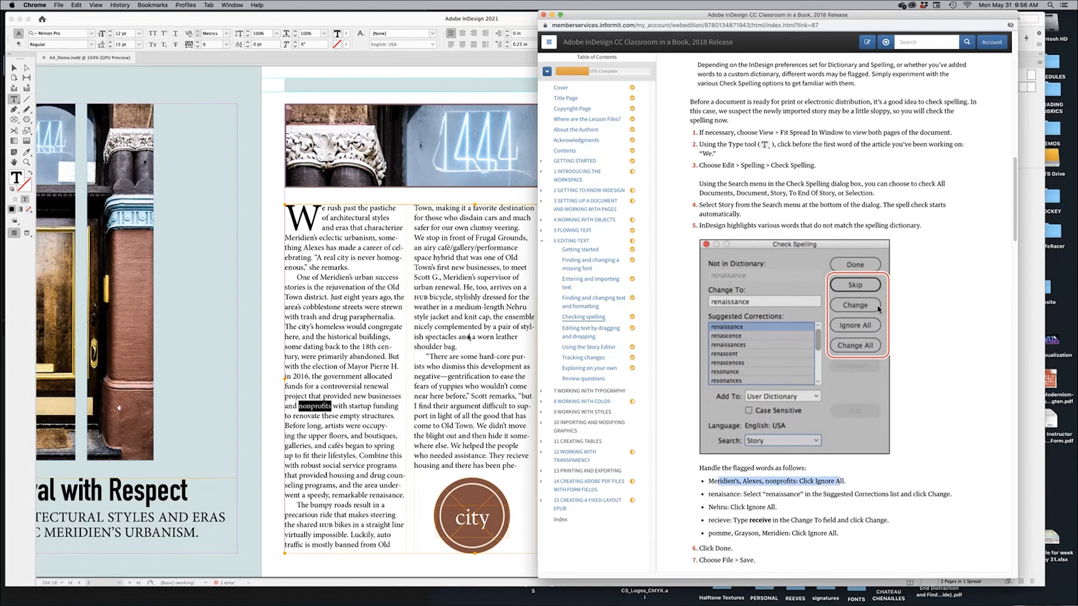
pyautogui.press('super+Tab')
pyautogui.click(632, 323)
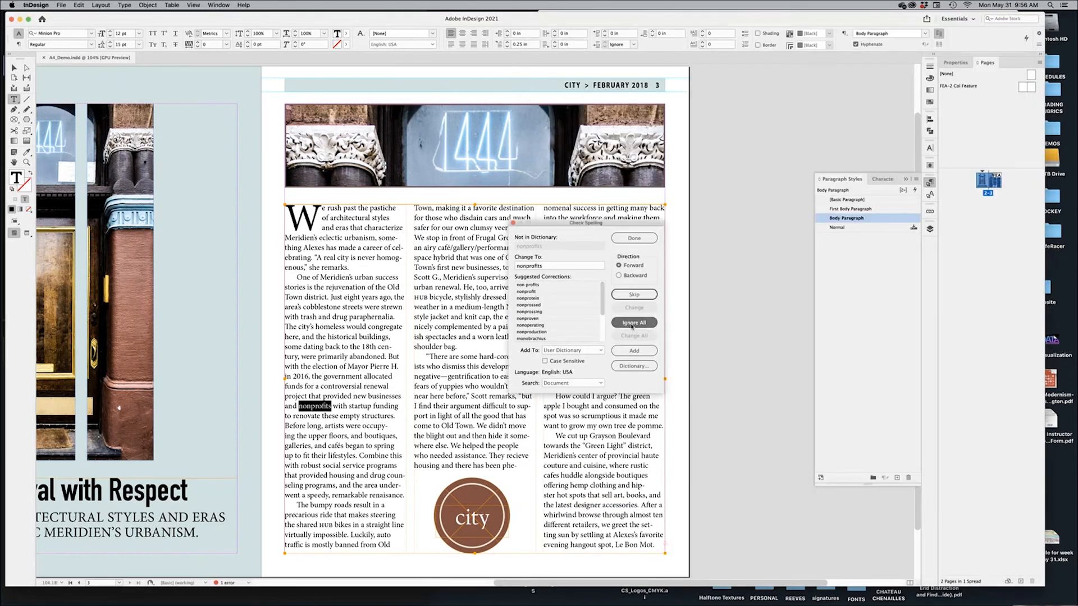
# Change all occurrences of the flagged "renaisance" to the suggested correction "renaissance"
pyautogui.click(545, 265)
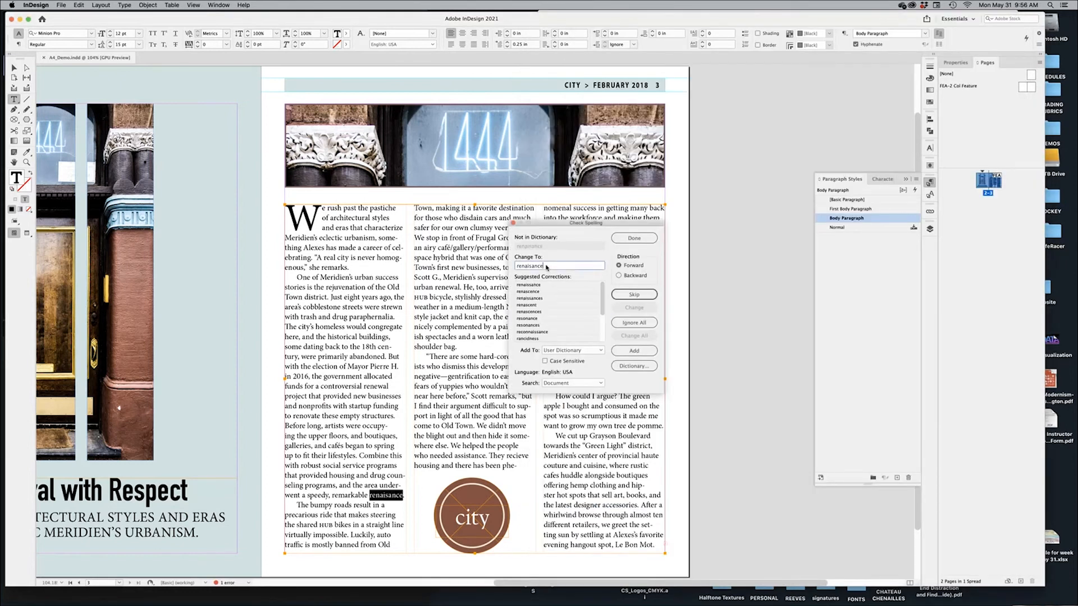
pyautogui.click(532, 285)
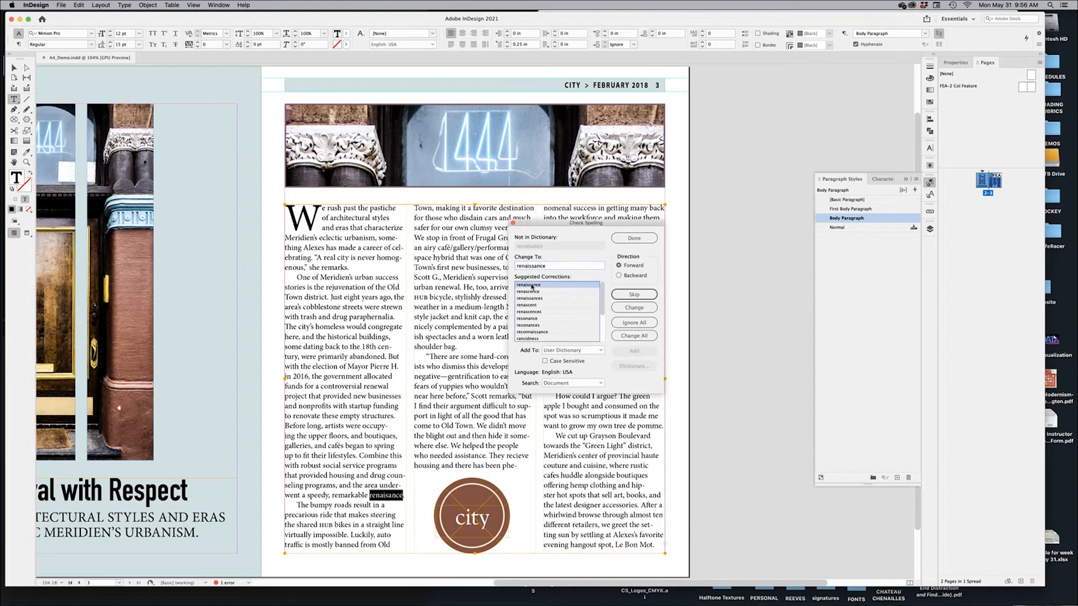
pyautogui.click(635, 336)
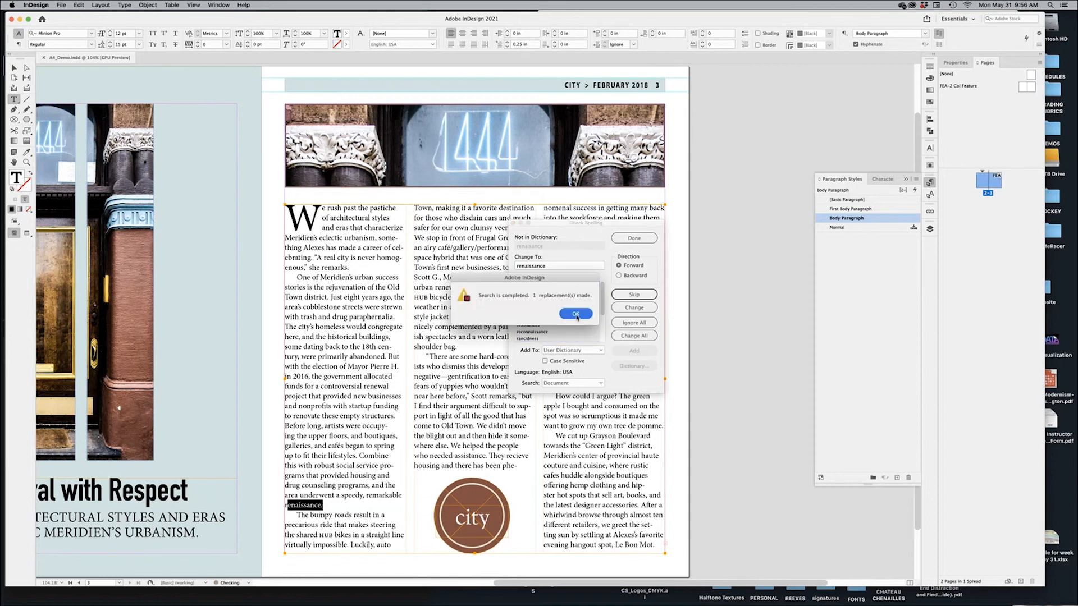
pyautogui.click(576, 313)
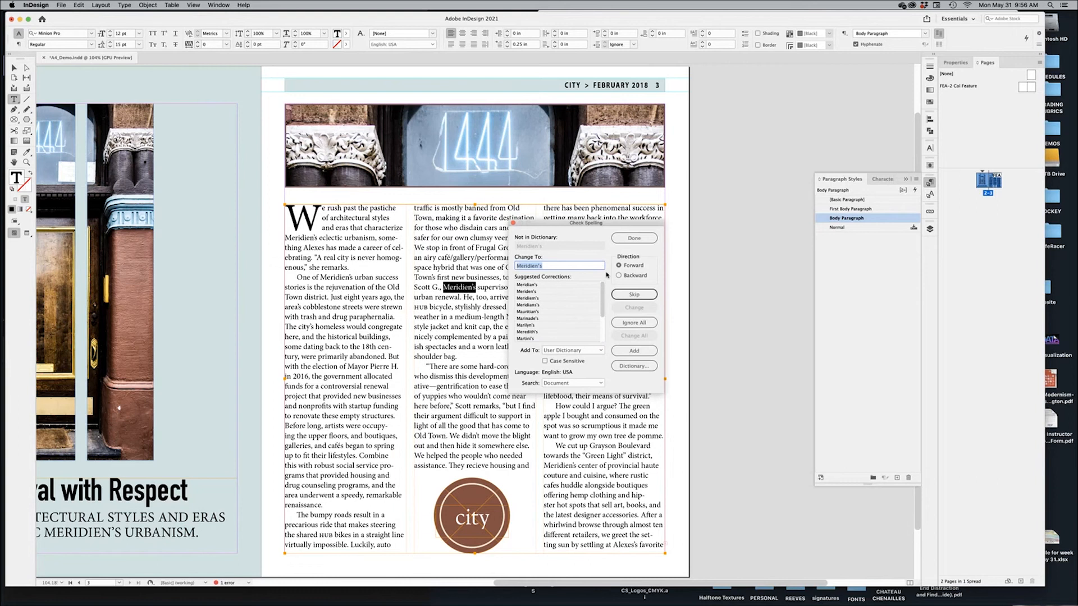
# Ignore all occurrences of the flagged "Meridien's", "Nehru" and "negative—" in the spelling check
pyautogui.click(630, 323)
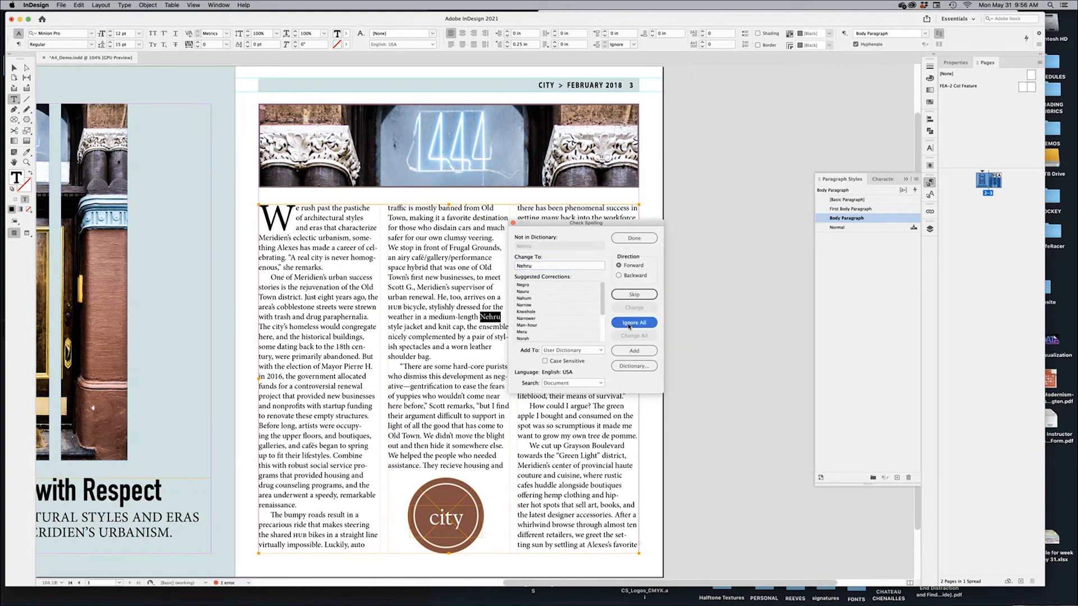
pyautogui.click(630, 324)
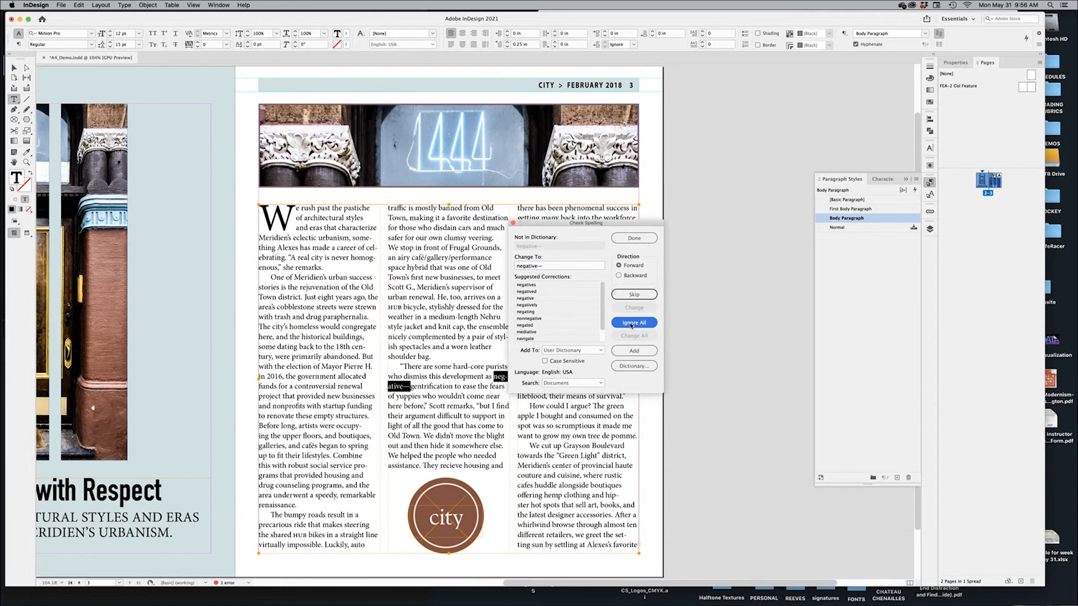
pyautogui.click(631, 325)
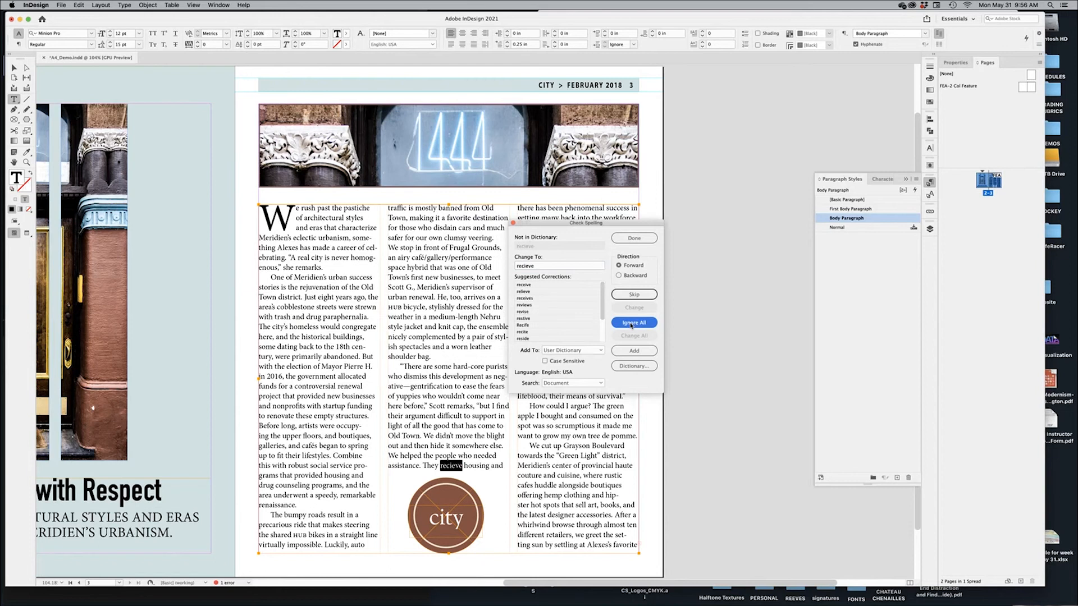
# Change all occurrences of the flagged "recieve" to the suggested correction "receive"
pyautogui.click(538, 267)
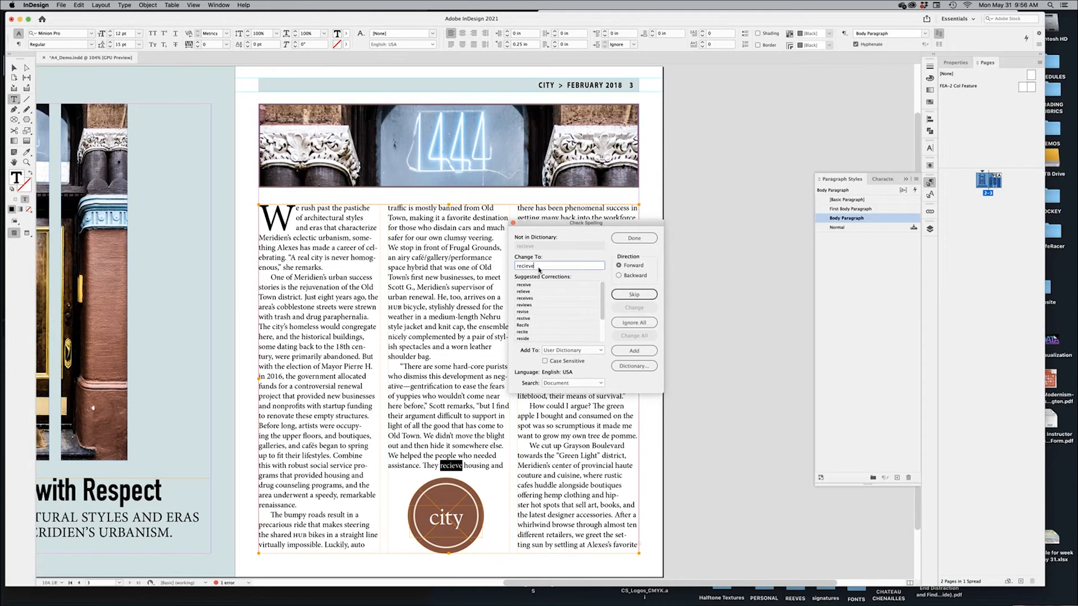
pyautogui.click(528, 286)
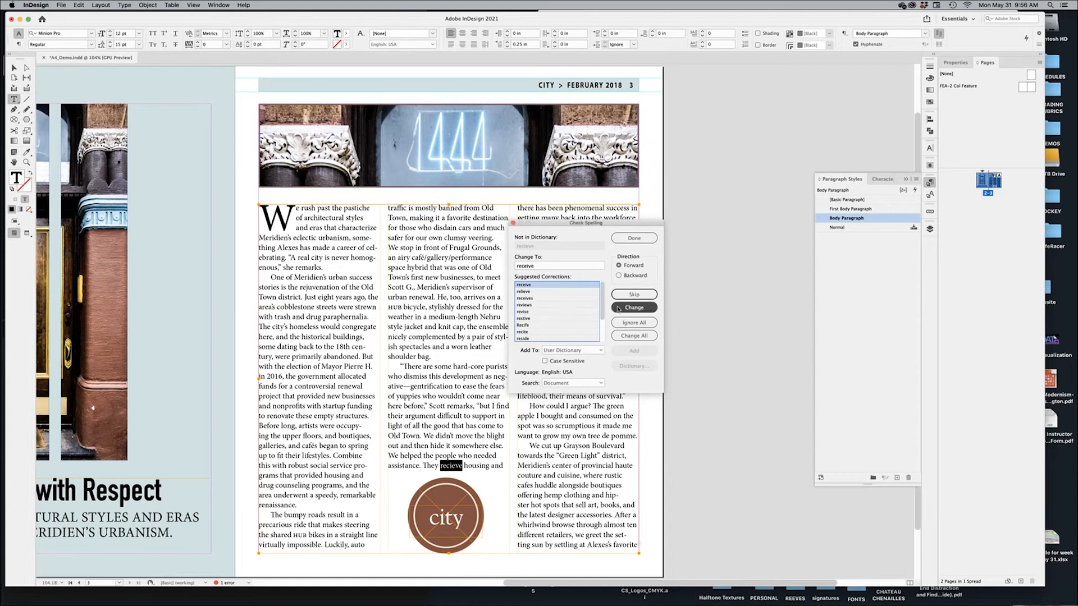
pyautogui.click(632, 336)
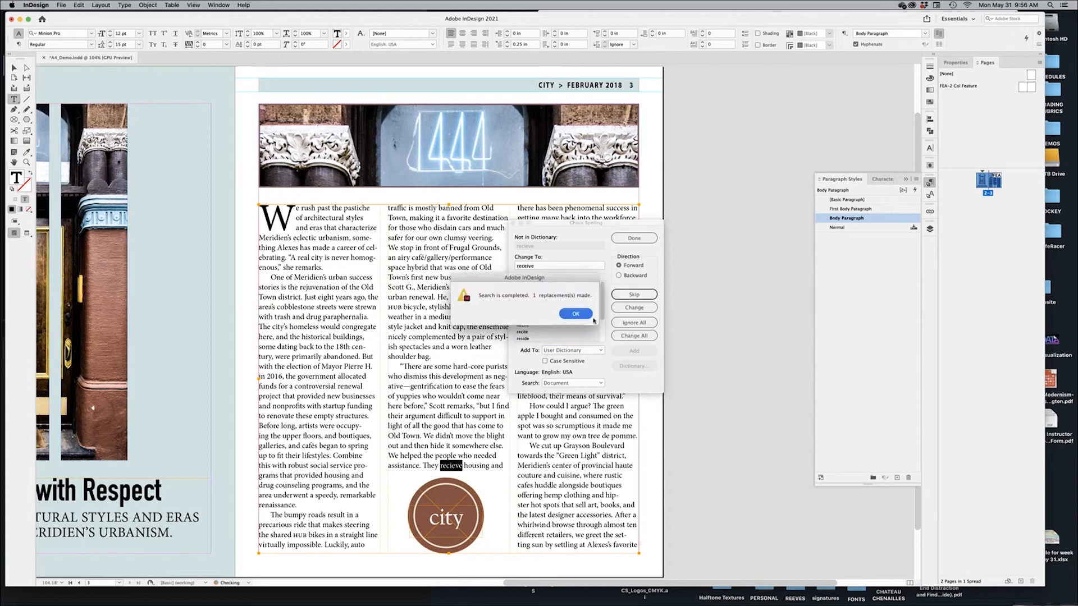
pyautogui.click(574, 315)
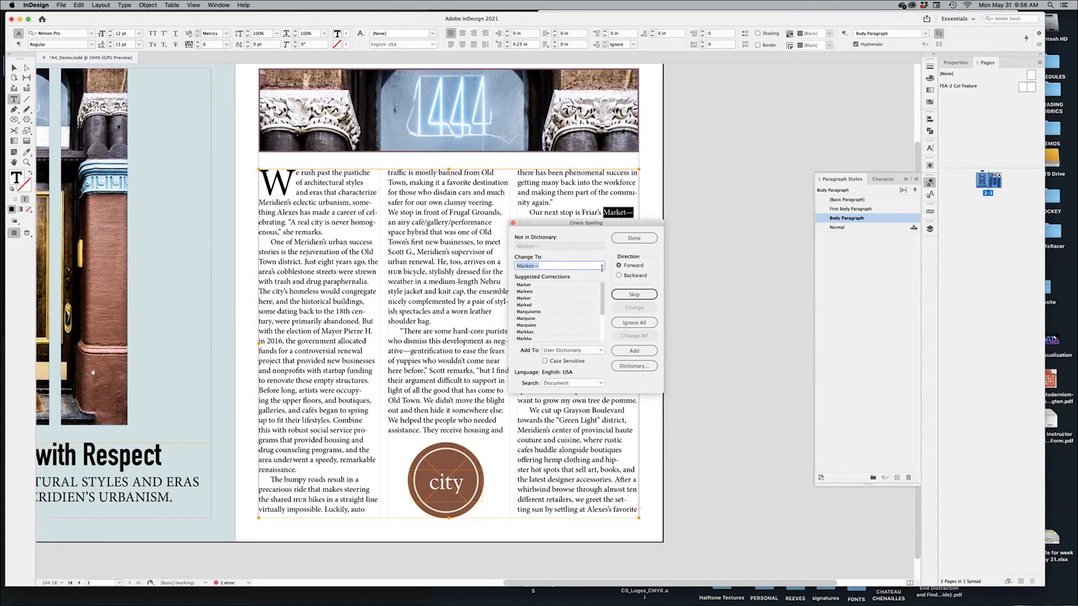
# Ignore all occurrences of "Market—", "pomme", "Grayson" and "Meridien", checking the flagged-word list in Chrome before "pomme"
pyautogui.click(633, 326)
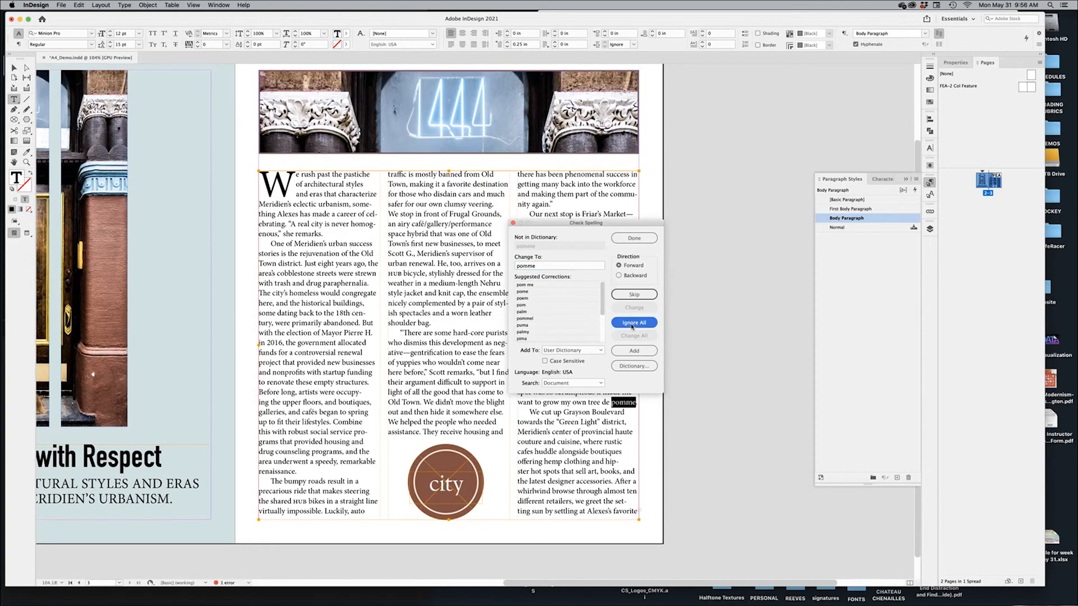
pyautogui.press('super+Tab')
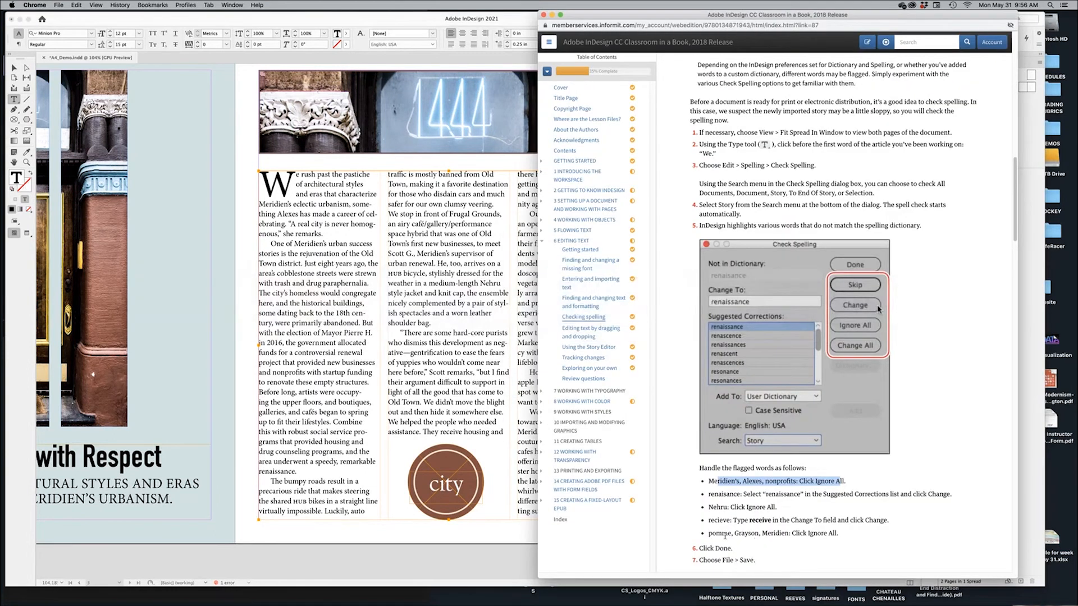
pyautogui.moveTo(722, 533); pyautogui.dragTo(807, 533)
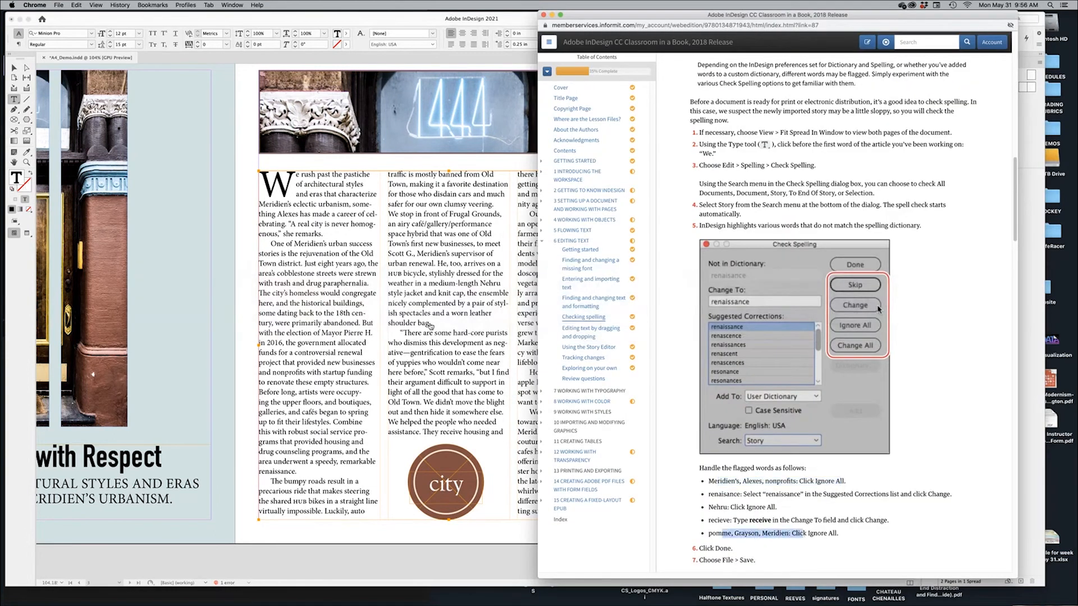
pyautogui.press('super+Tab')
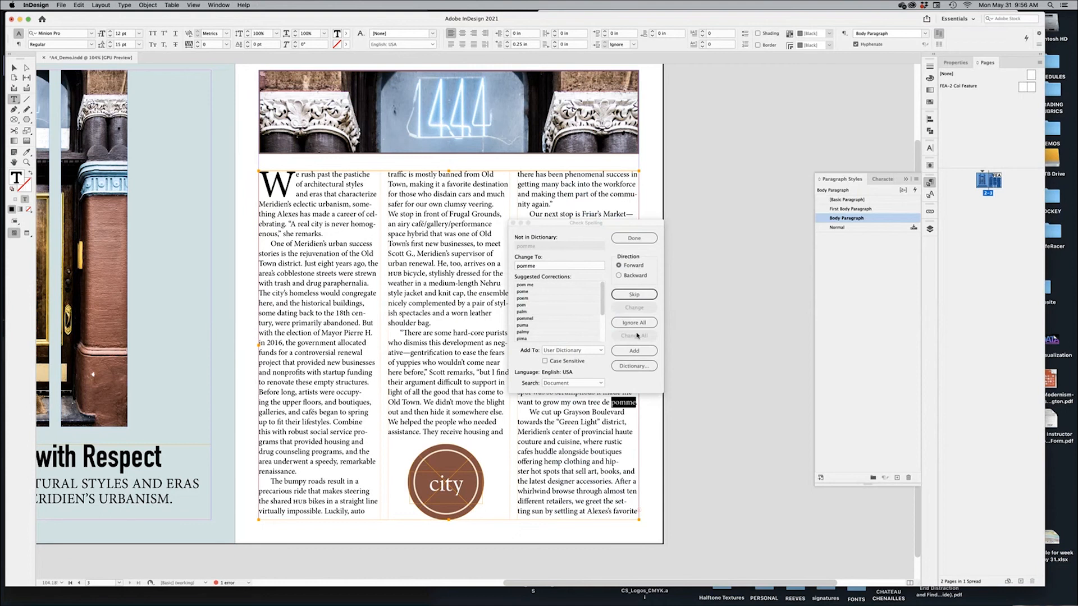
pyautogui.click(638, 326)
pyautogui.click(638, 326)
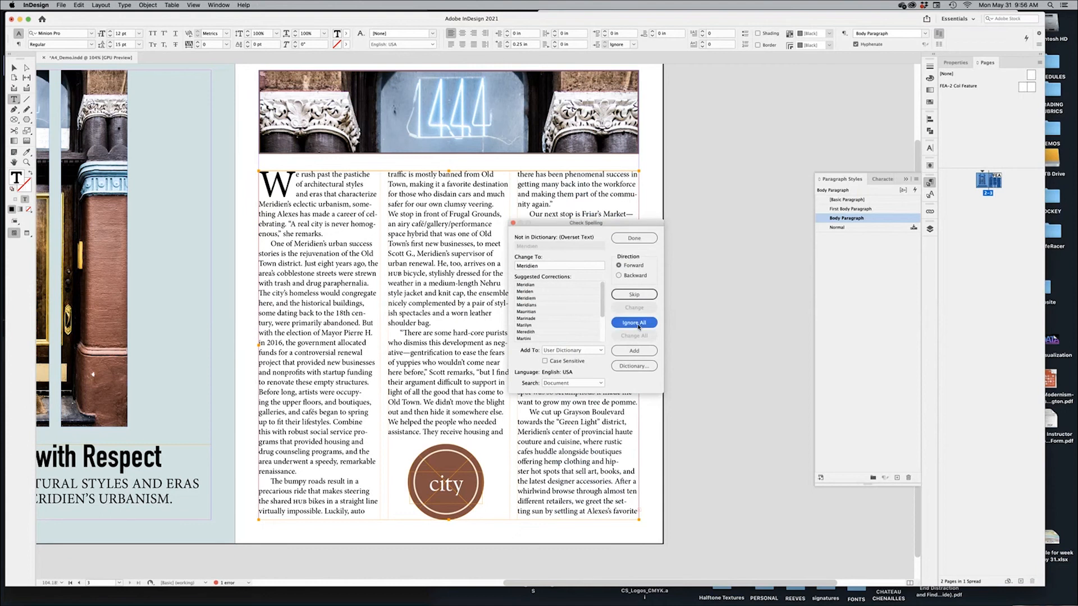
pyautogui.click(638, 326)
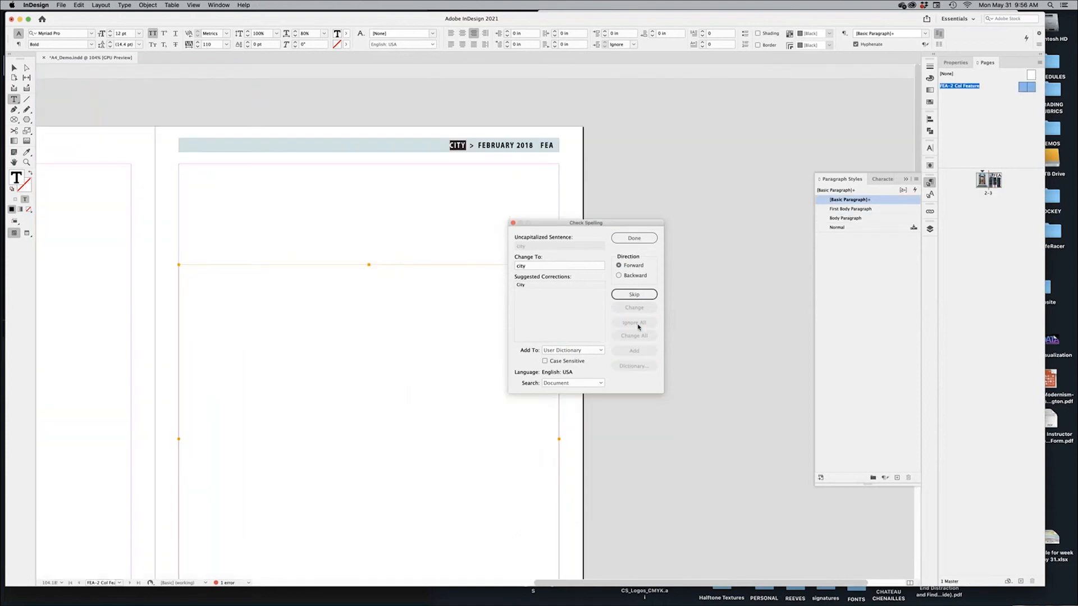
# Skip the remaining flagged "city" and "february" entries to finish the spelling check, and close Check Spelling
pyautogui.click(640, 299)
pyautogui.click(635, 296)
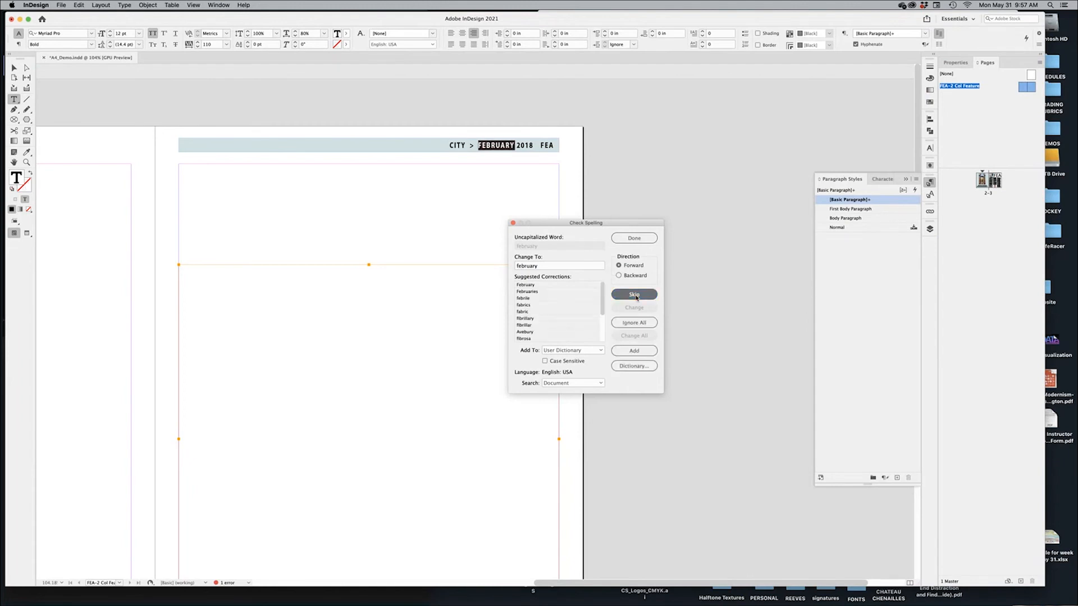
pyautogui.click(636, 297)
pyautogui.click(633, 238)
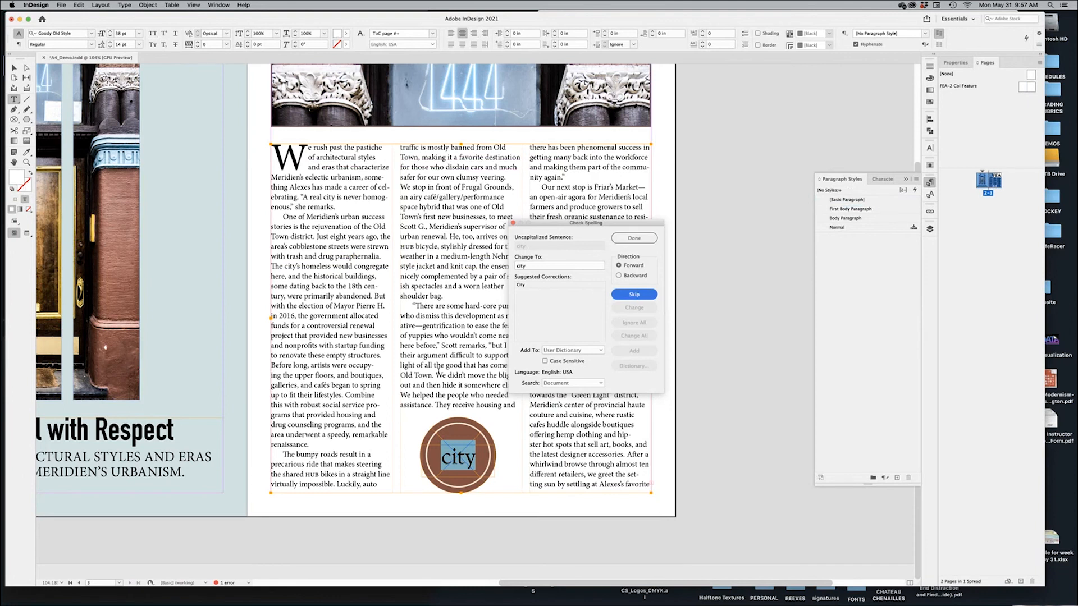
pyautogui.click(640, 295)
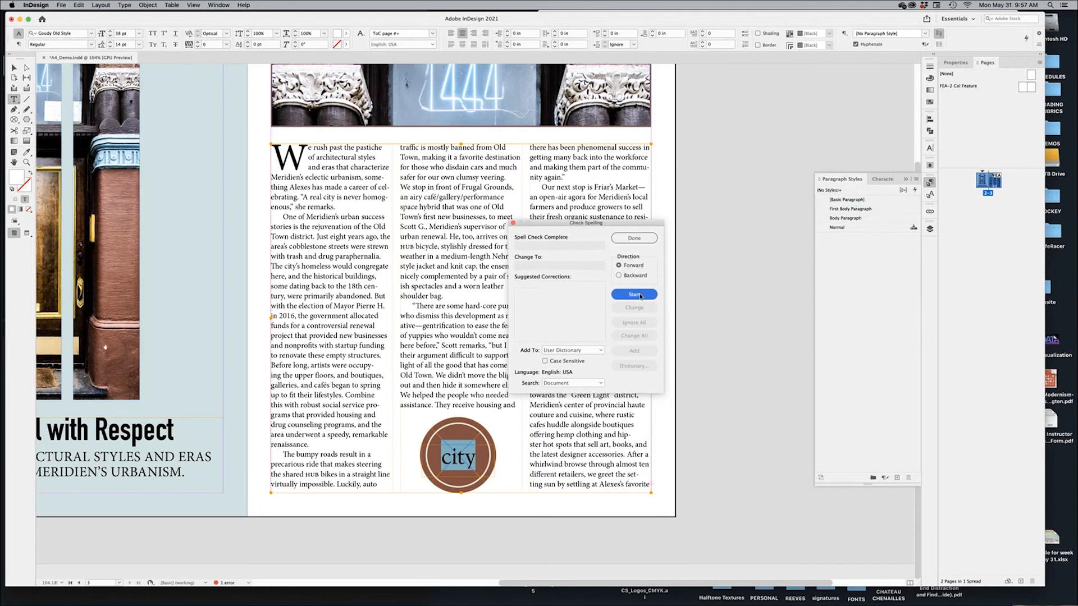
pyautogui.click(633, 238)
# Switch to Chrome, read how to add words to a document-specific dictionary, and return to InDesign
pyautogui.press('super+Tab')
pyautogui.scroll(-3, 899, 490)
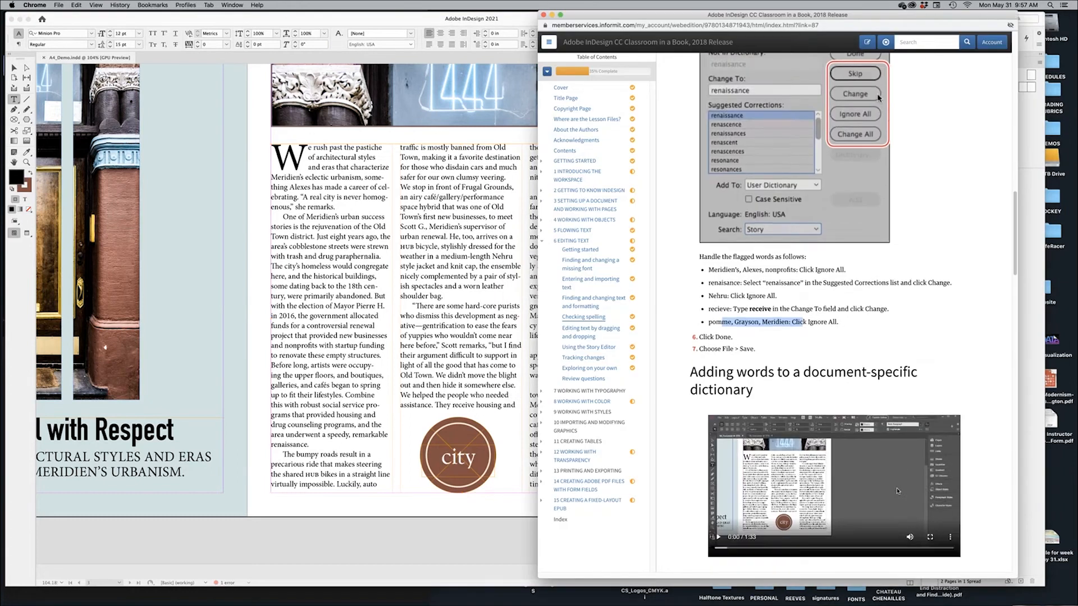
pyautogui.scroll(-3, 899, 490)
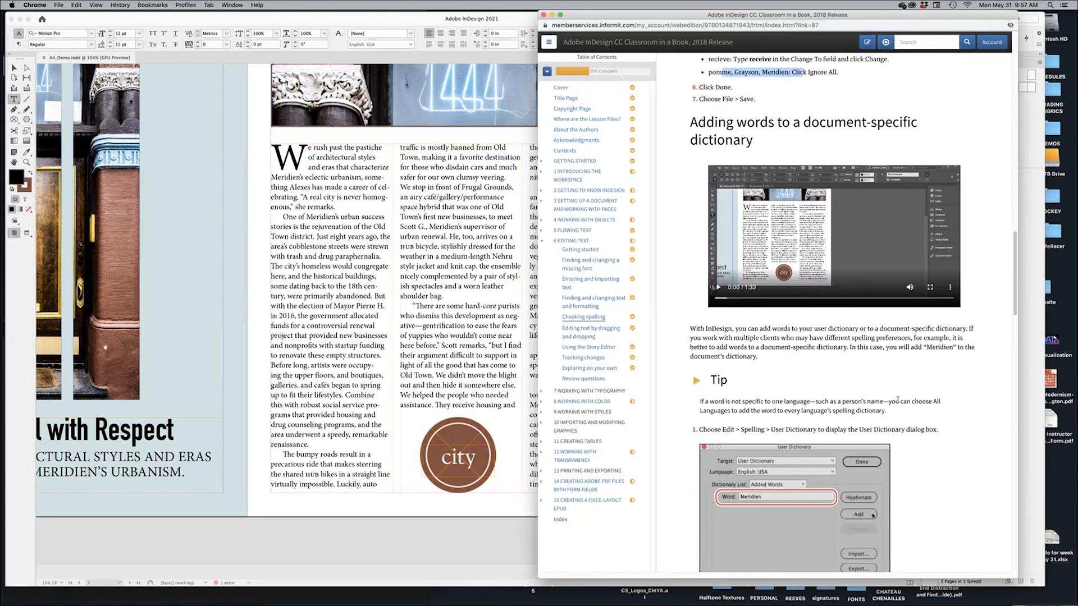
pyautogui.scroll(-2, 894, 379)
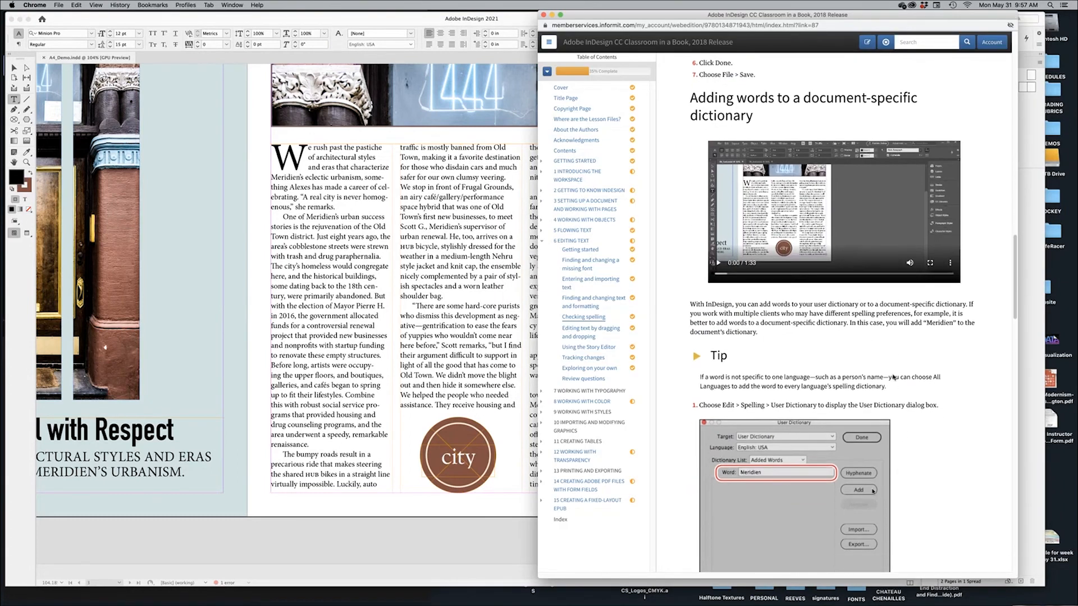
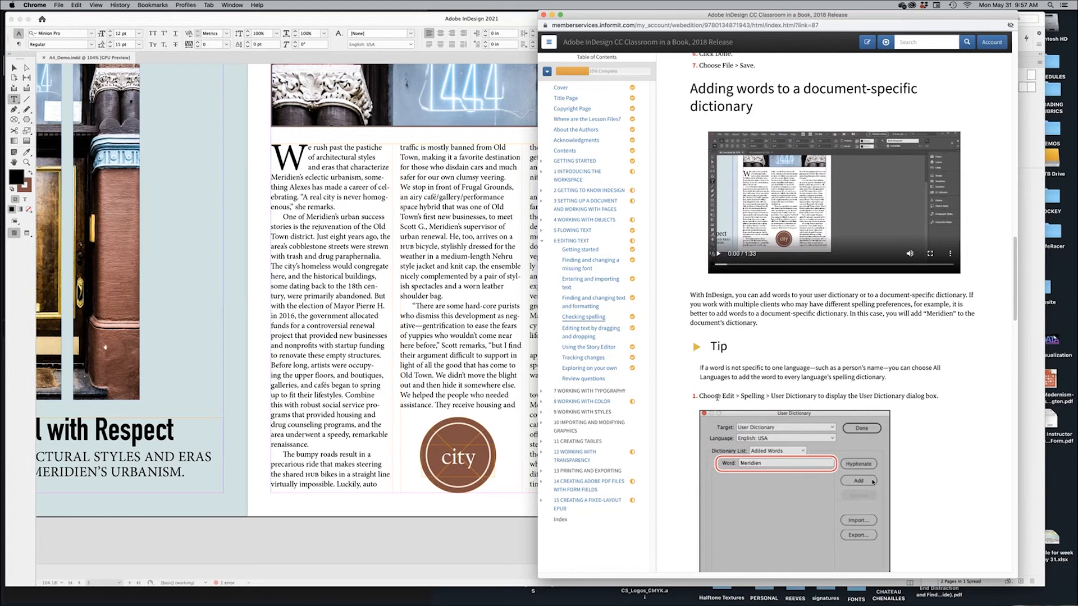
pyautogui.moveTo(720, 396); pyautogui.dragTo(923, 397)
pyautogui.click(742, 397)
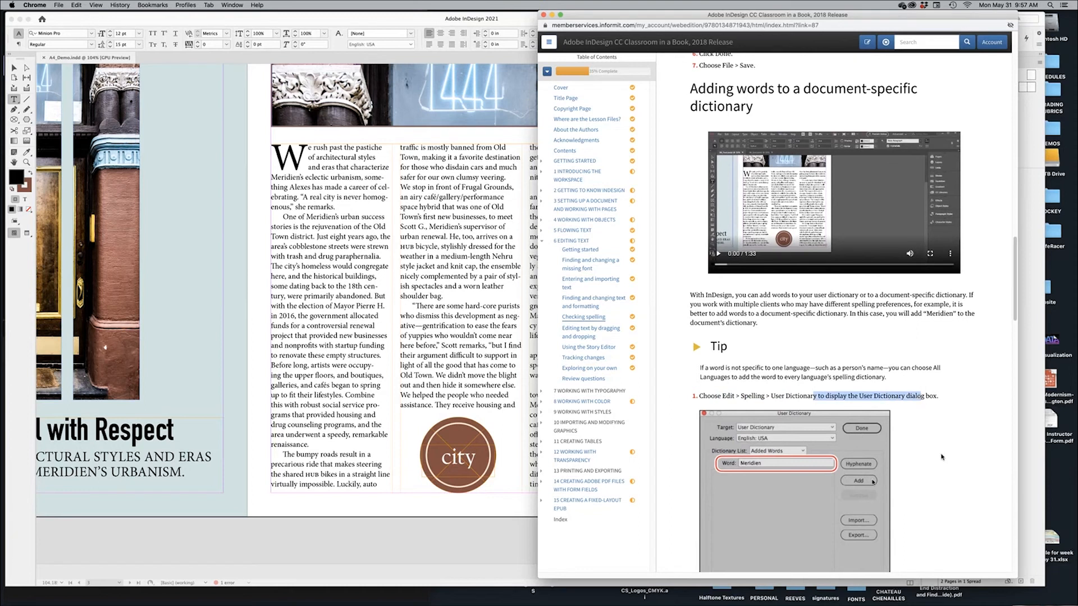
pyautogui.scroll(-2, 932, 432)
pyautogui.click(411, 543)
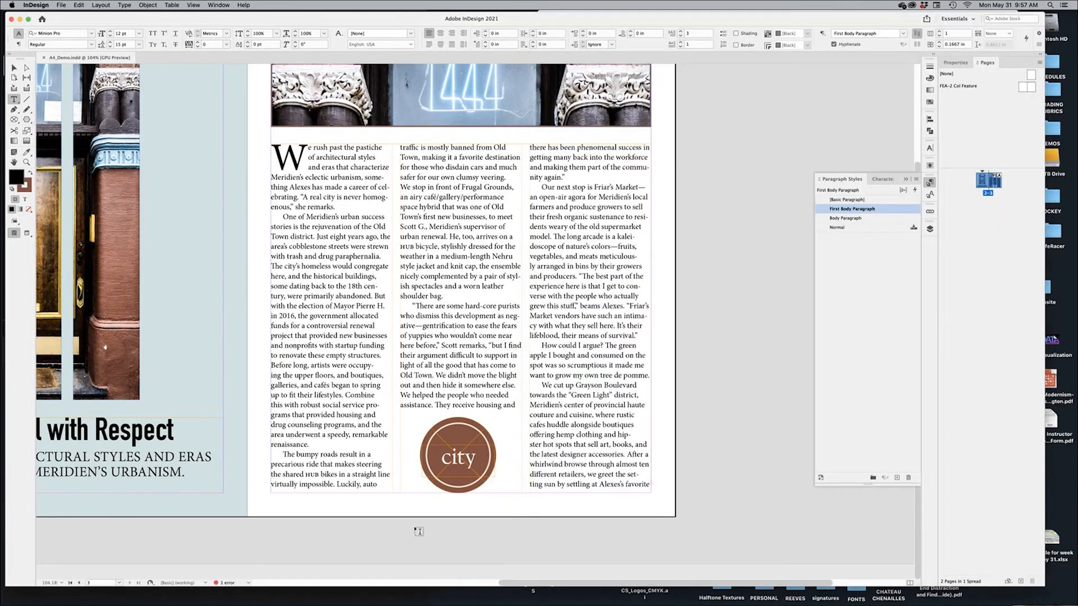
pyautogui.press('super+i')
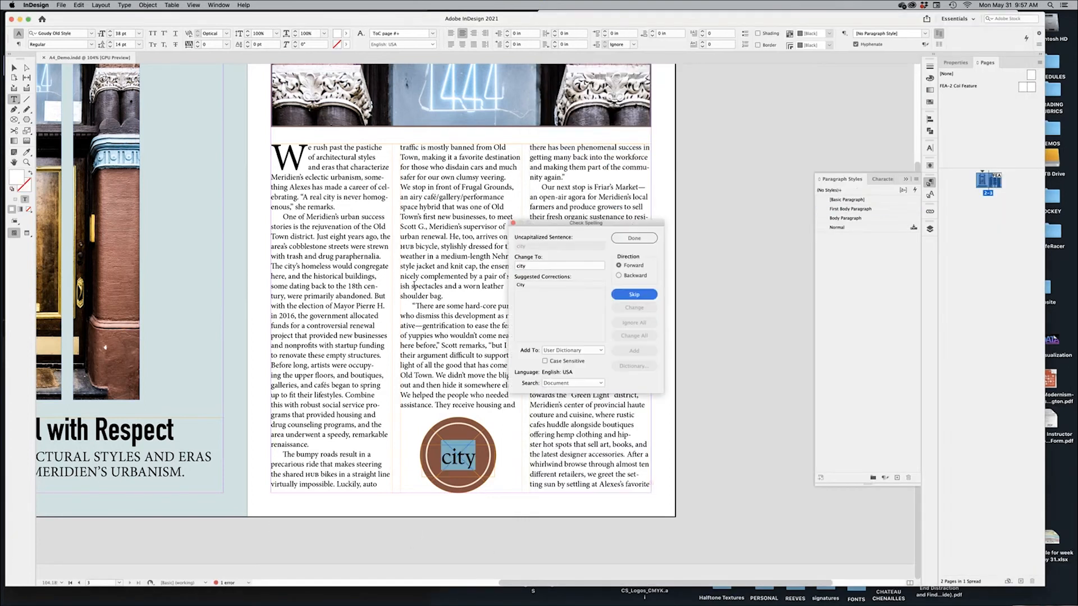
pyautogui.click(636, 294)
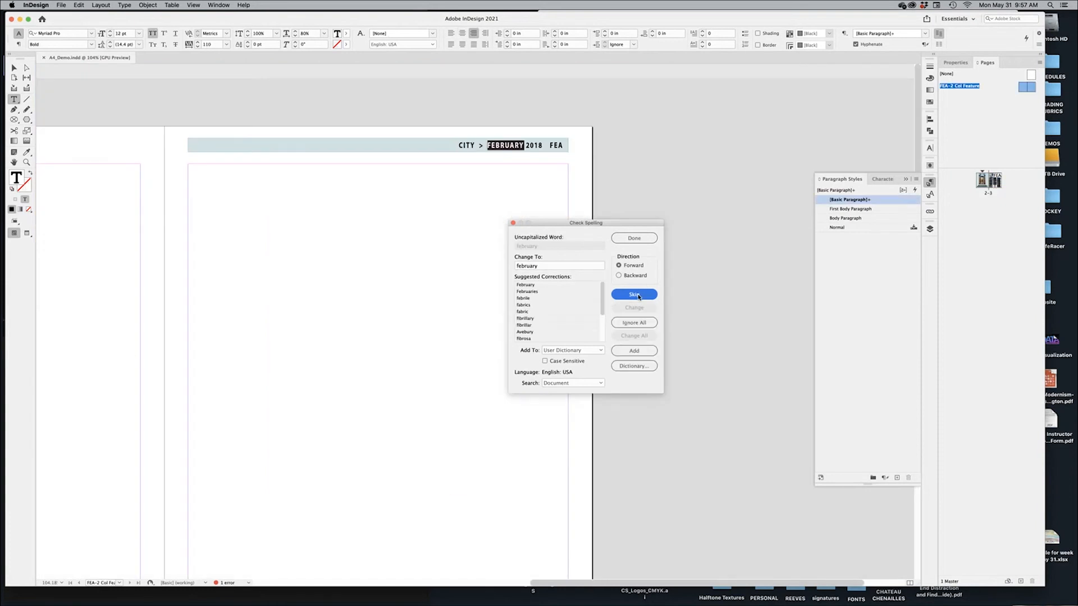
pyautogui.click(634, 238)
pyautogui.click(645, 332)
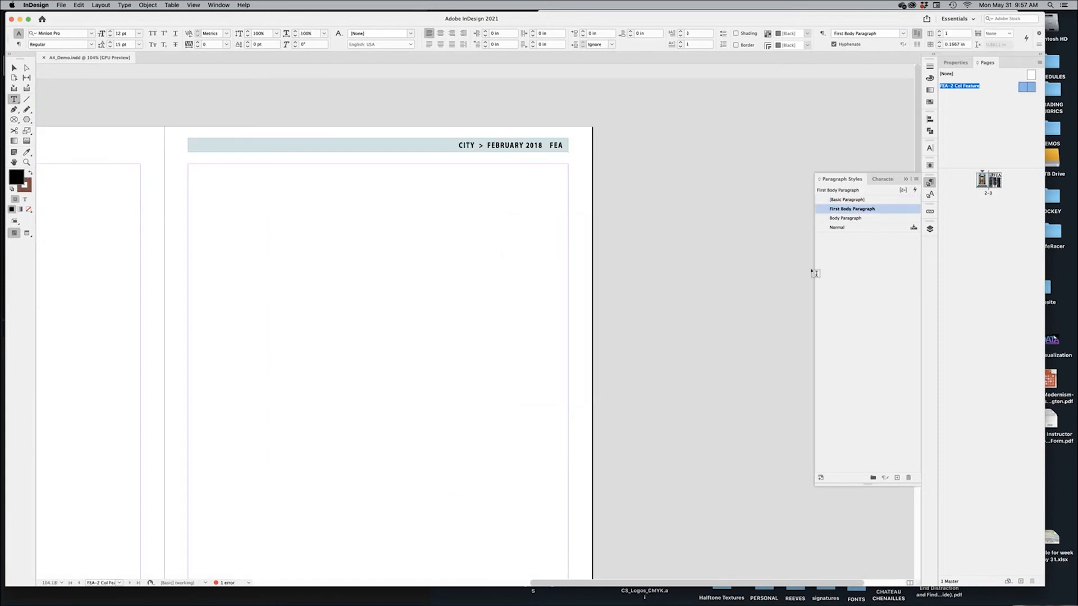
pyautogui.click(986, 181)
pyautogui.doubleClick(986, 181)
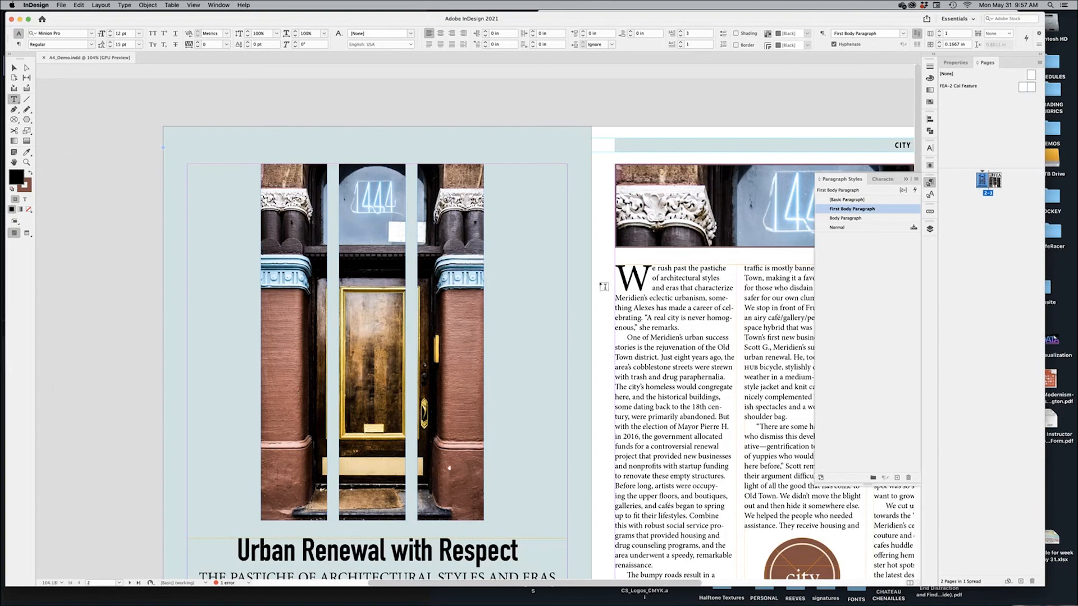
# Select "Meridien's" at the start of the story's second paragraph and open the User Dictionary dialog
pyautogui.hscroll(3, 601, 284)
pyautogui.hscroll(3, 467, 290)
pyautogui.scroll(-1, 467, 290)
pyautogui.doubleClick(384, 227)
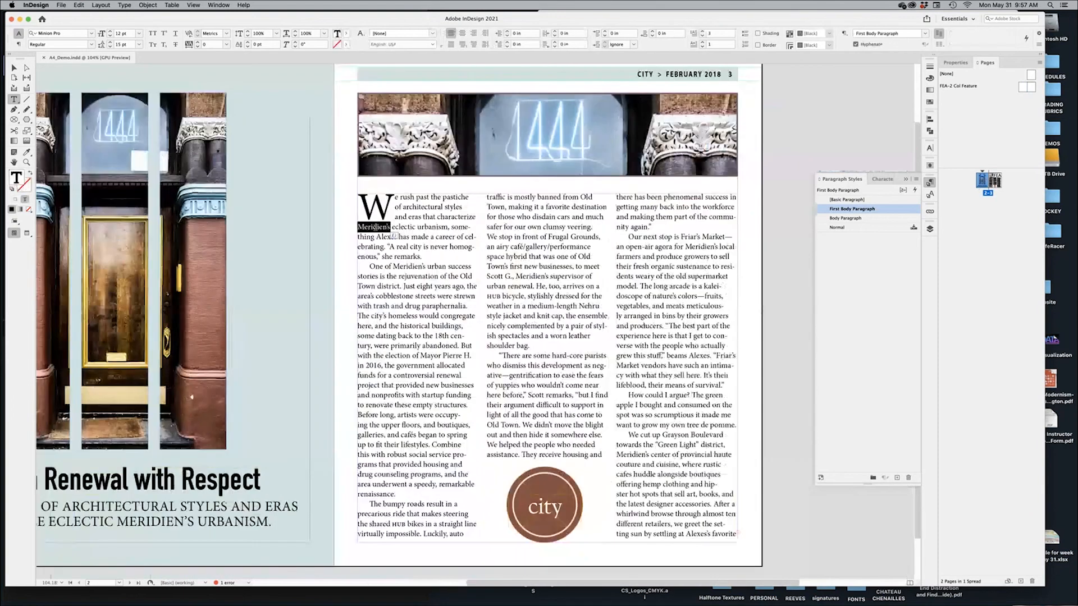
pyautogui.doubleClick(394, 265)
pyautogui.click(79, 5)
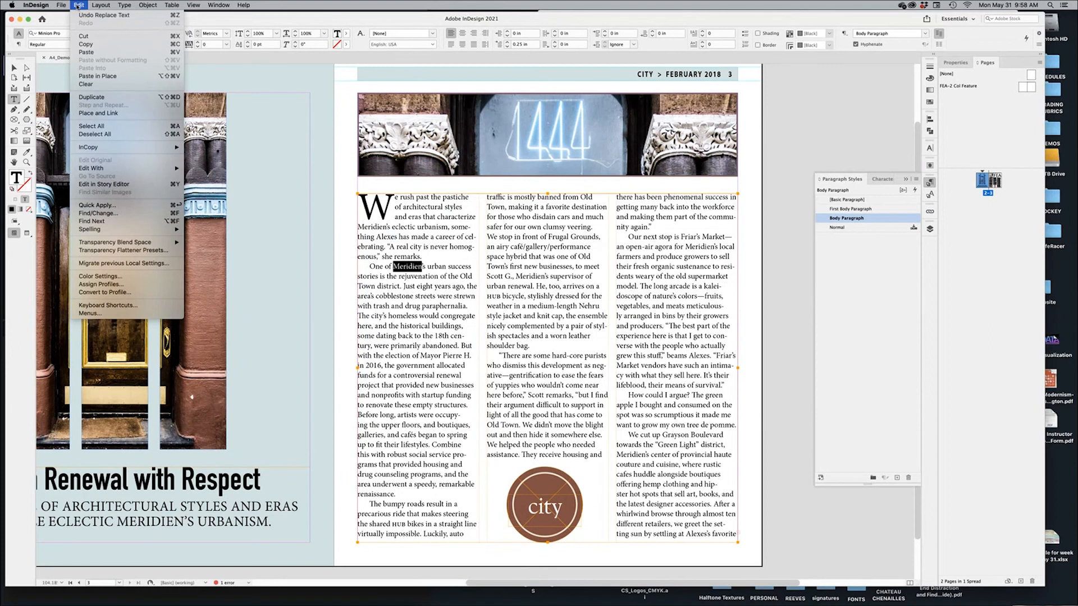
pyautogui.moveTo(103, 233)
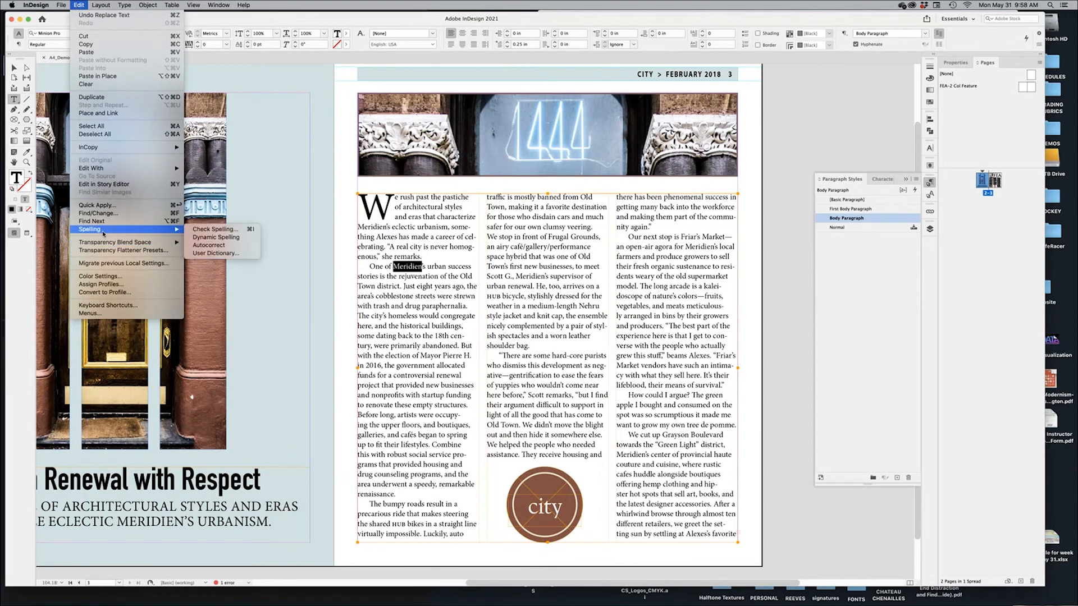
pyautogui.click(215, 253)
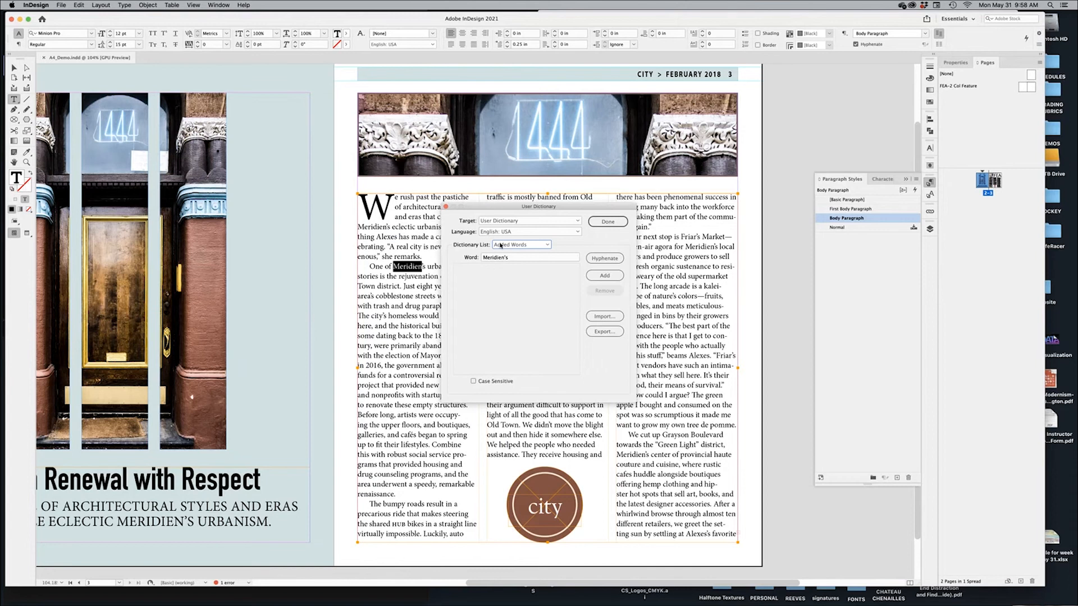
# Switch to Chrome and read the lesson's numbered instructions for adding a word through the User Dictionary dialog
pyautogui.press('super+Tab')
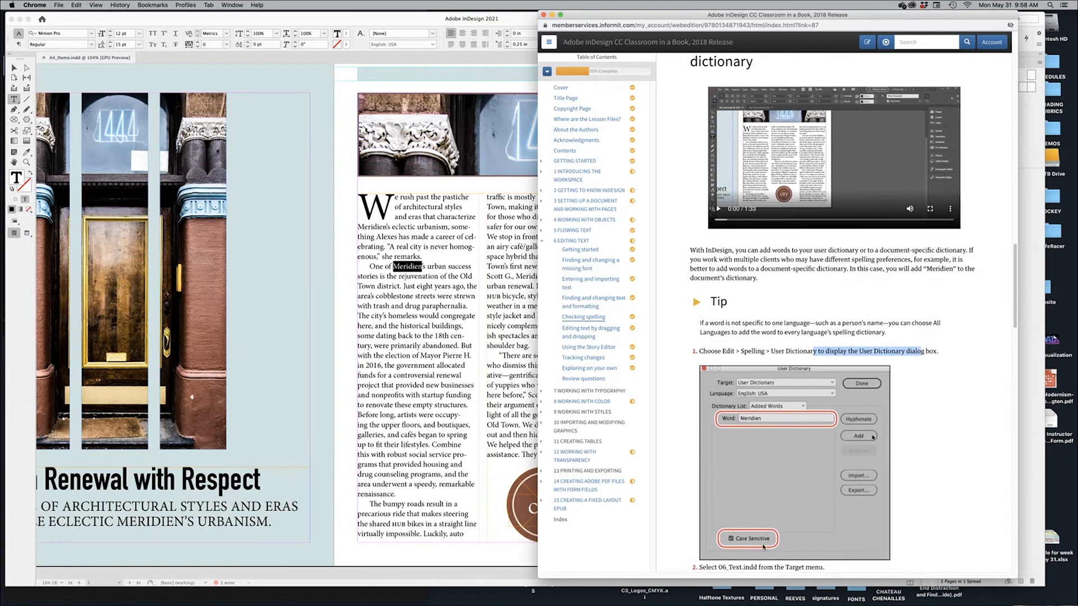
pyautogui.scroll(-5, 935, 488)
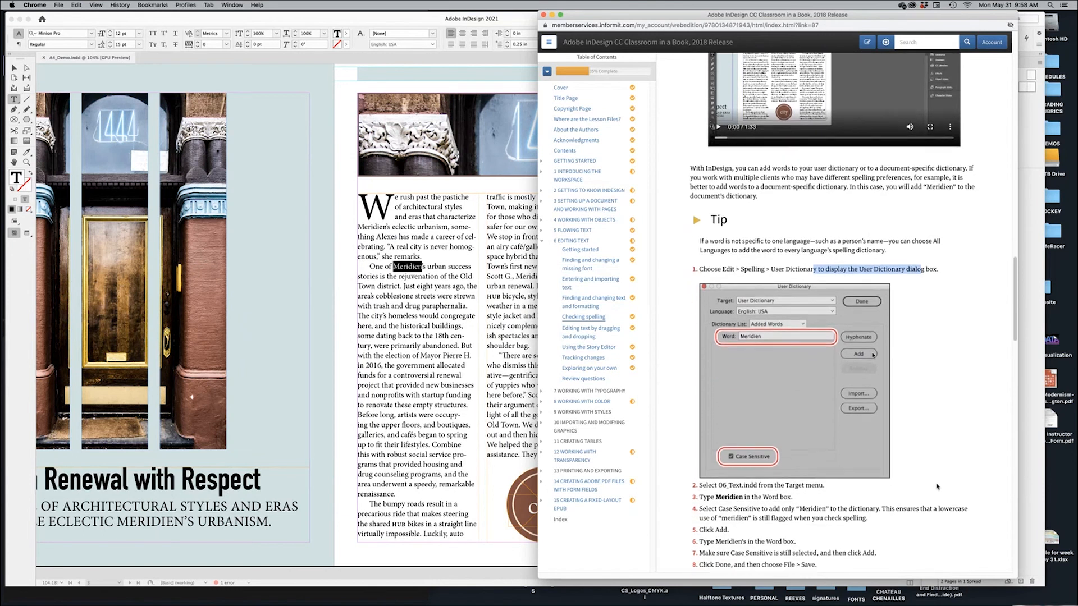
pyautogui.scroll(-1, 937, 486)
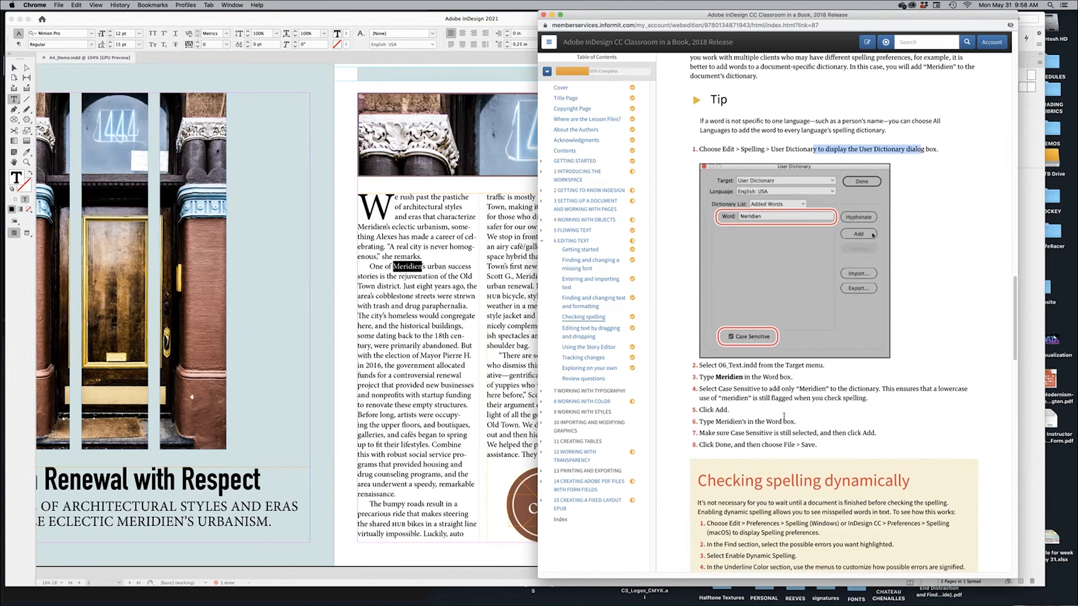
# Return to InDesign, change the User Dictionary word entry to "Meridien" and enable Case Sensitive
pyautogui.click(413, 303)
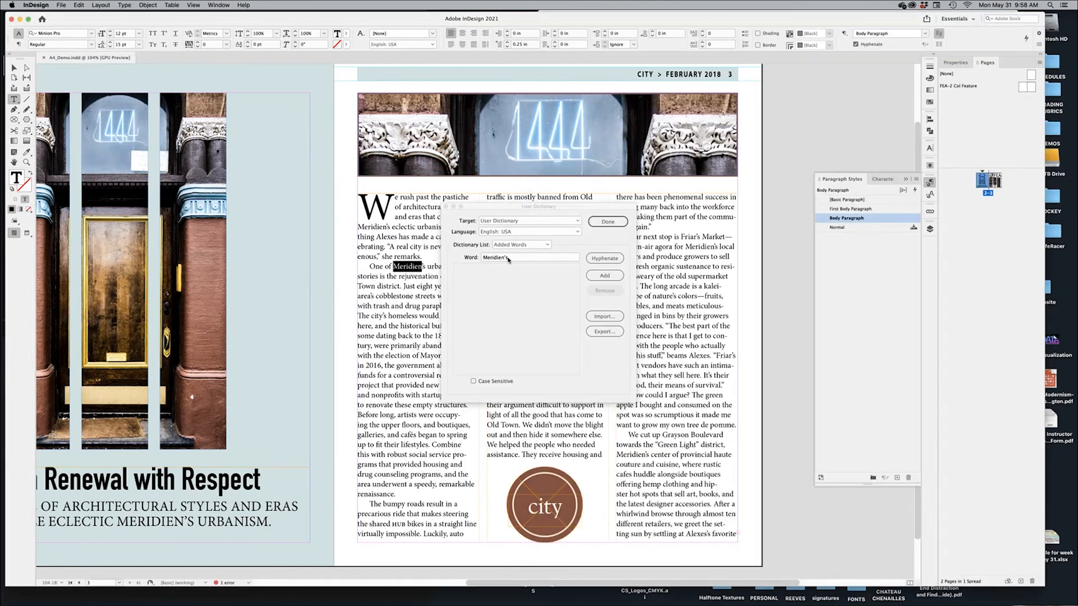
pyautogui.click(508, 258)
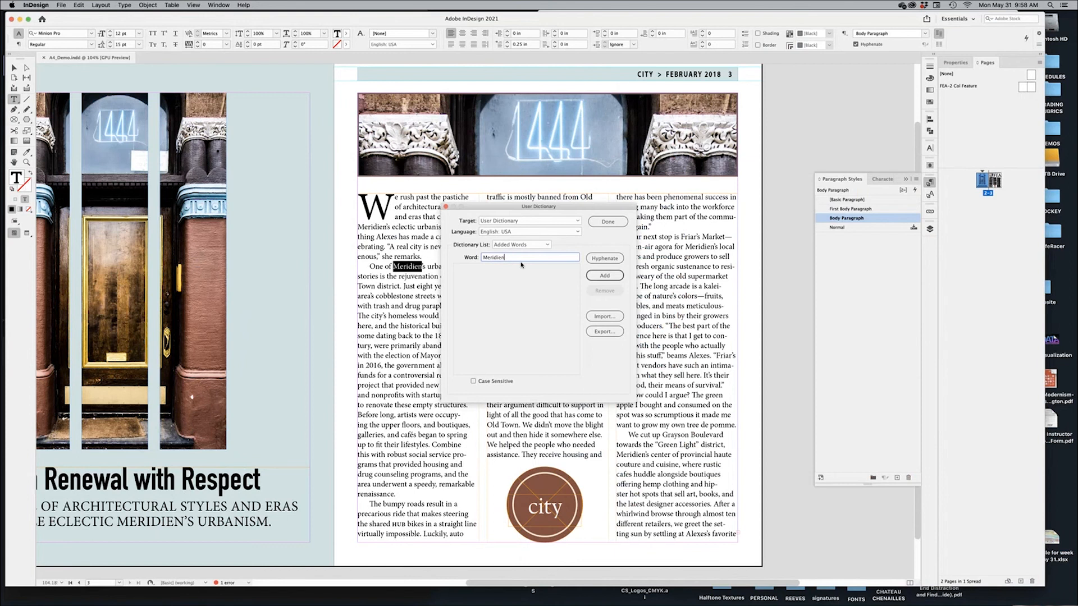
pyautogui.click(473, 381)
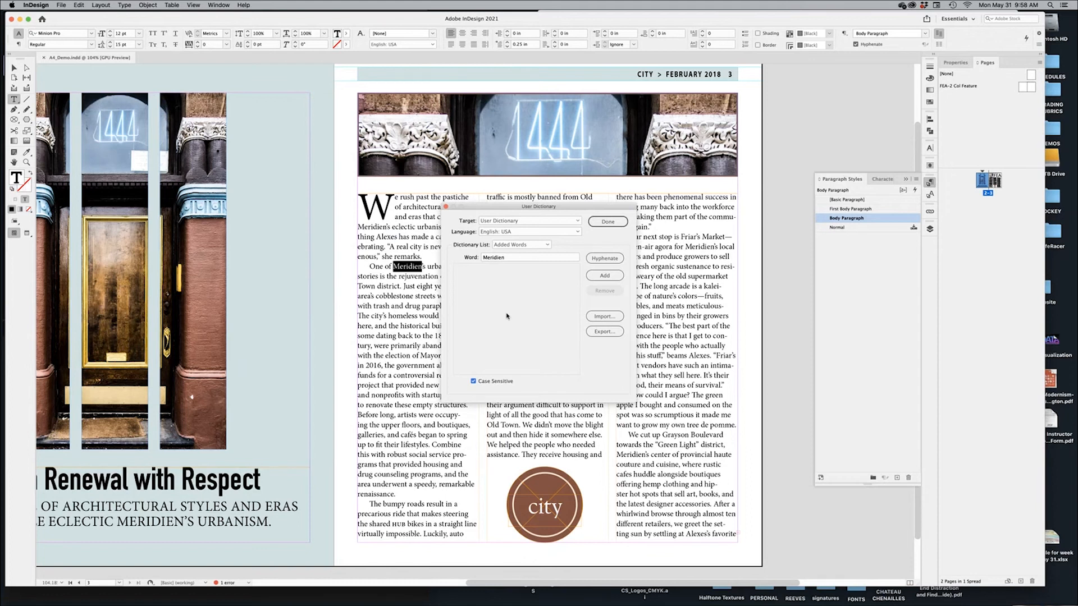
# Switch to Chrome and review the remaining dictionary instructions, from entering "Meridien" through adding "Meridien's", down to the dynamic spelling section
pyautogui.press('super+Tab')
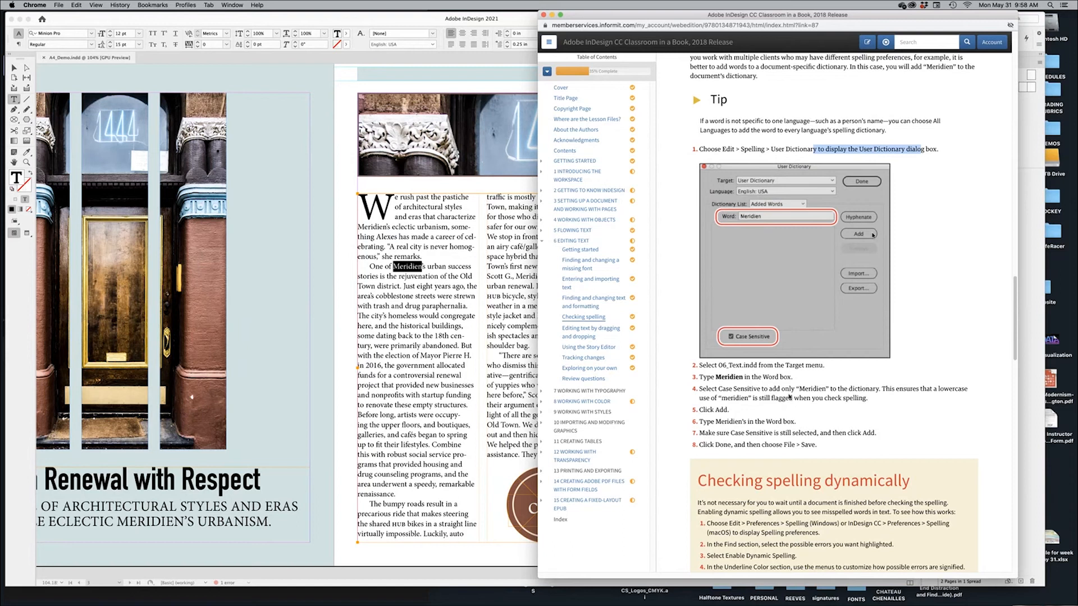
pyautogui.moveTo(699, 376); pyautogui.dragTo(867, 399)
pyautogui.click(719, 410)
pyautogui.moveTo(711, 410); pyautogui.dragTo(878, 437)
pyautogui.click(747, 421)
pyautogui.click(890, 437)
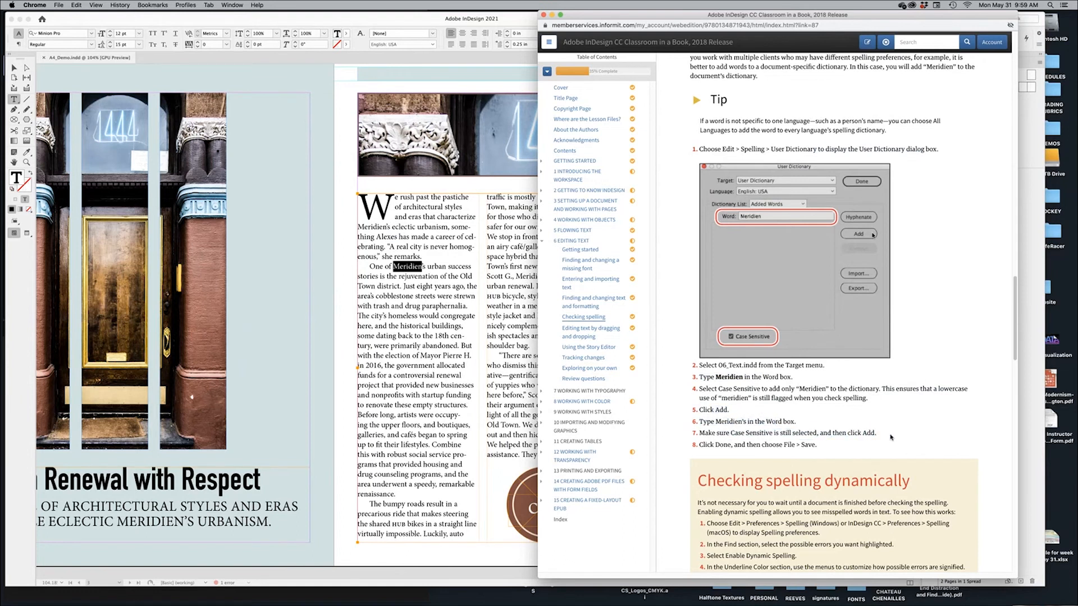
pyautogui.moveTo(716, 377); pyautogui.dragTo(743, 377)
pyautogui.scroll(-1, 854, 418)
pyautogui.scroll(-3, 855, 416)
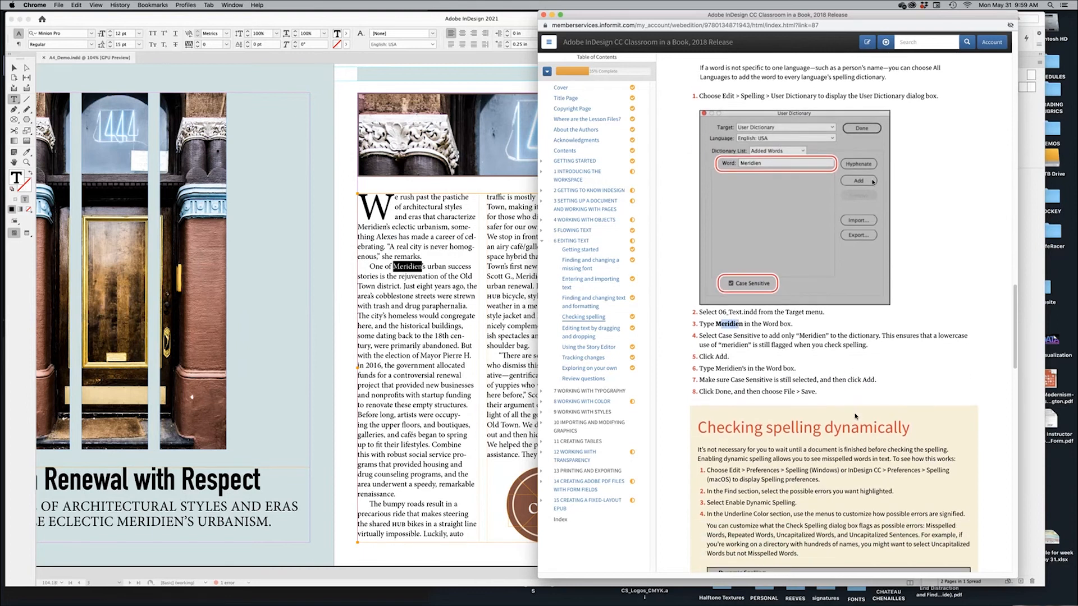
# Review the lesson's instructions on adding dictionary words and checking spelling dynamically
pyautogui.scroll(-1, 855, 416)
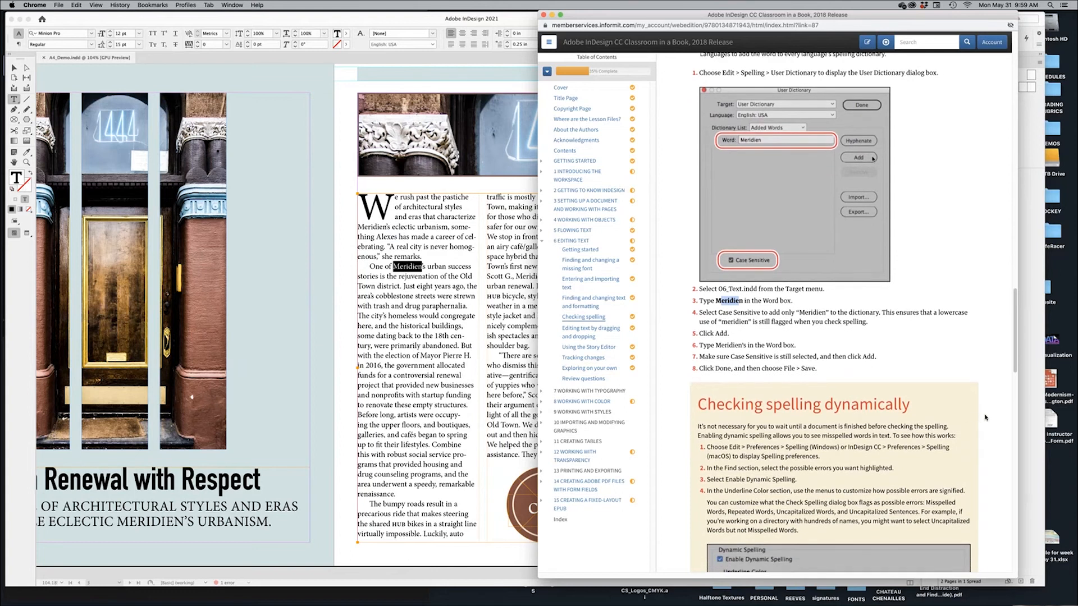
pyautogui.scroll(-1, 985, 417)
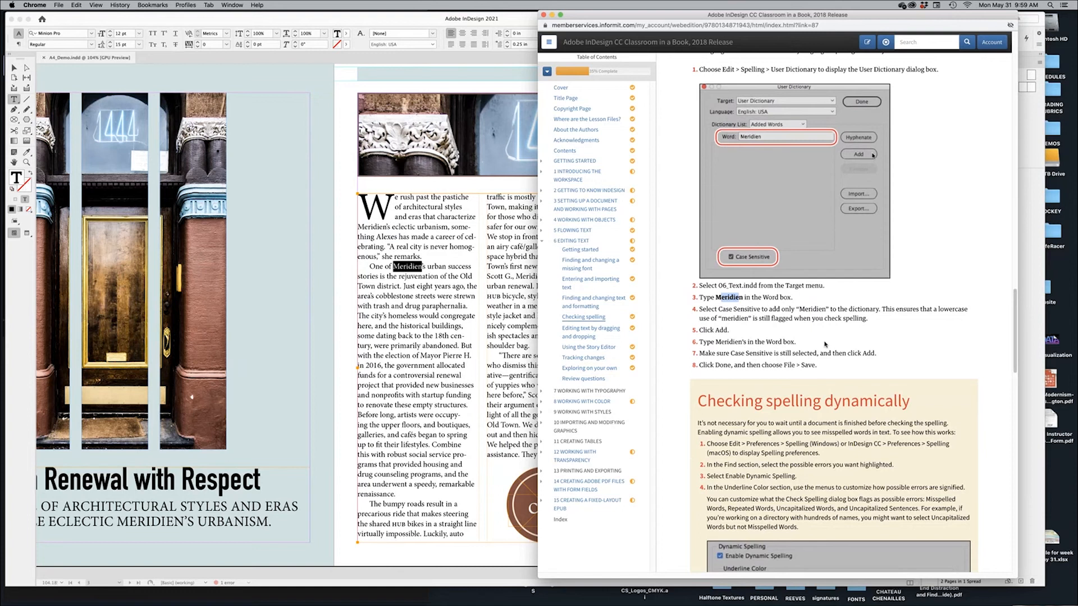
pyautogui.scroll(-5, 883, 349)
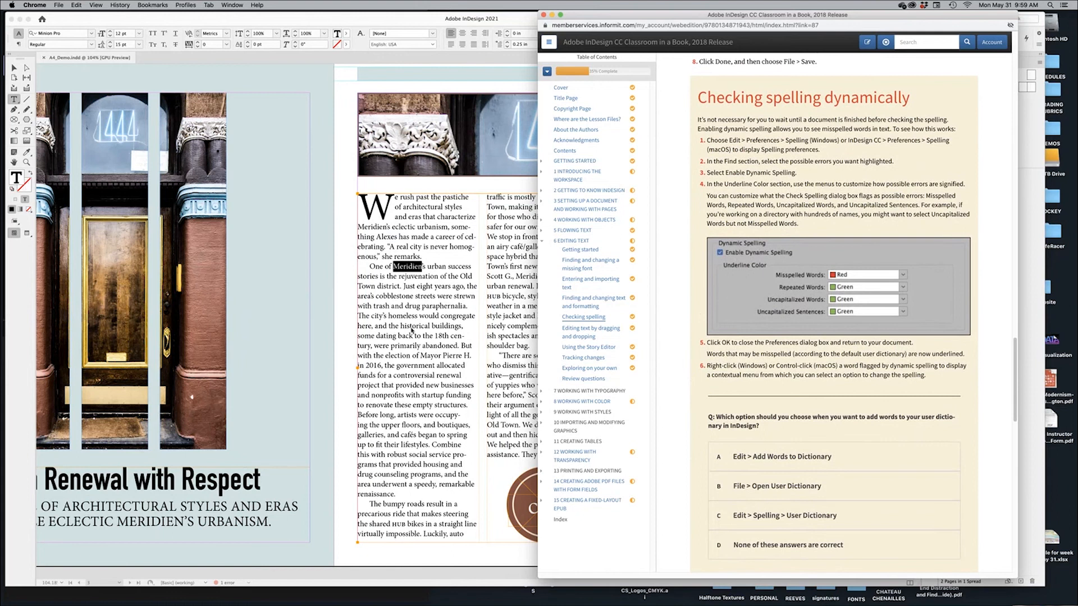
# Switch back to InDesign, close the User Dictionary and deselect the highlighted word in the article
pyautogui.click(349, 399)
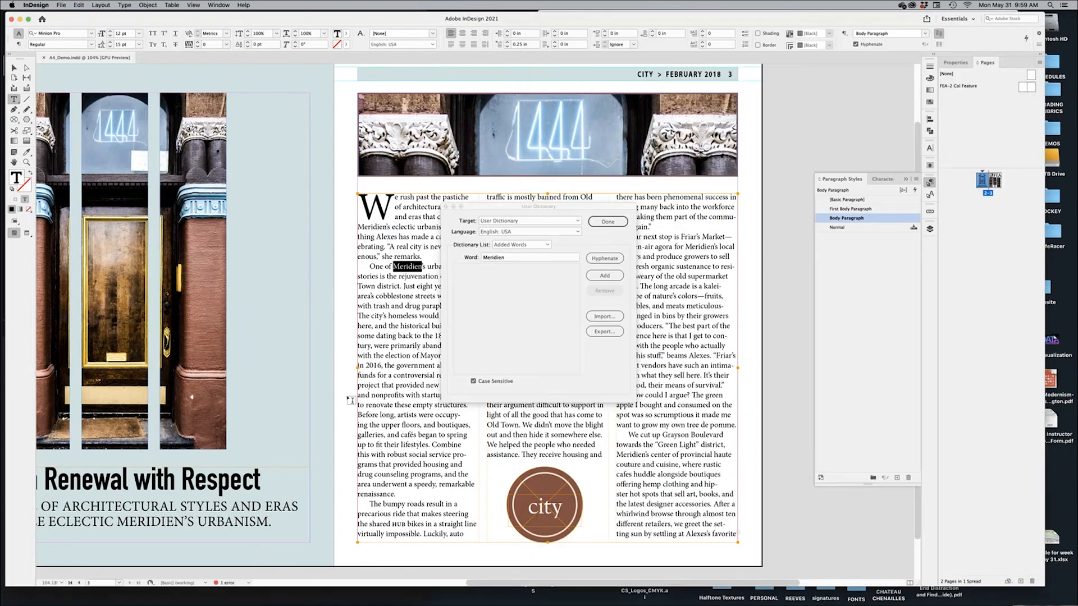
pyautogui.click(607, 221)
pyautogui.click(345, 312)
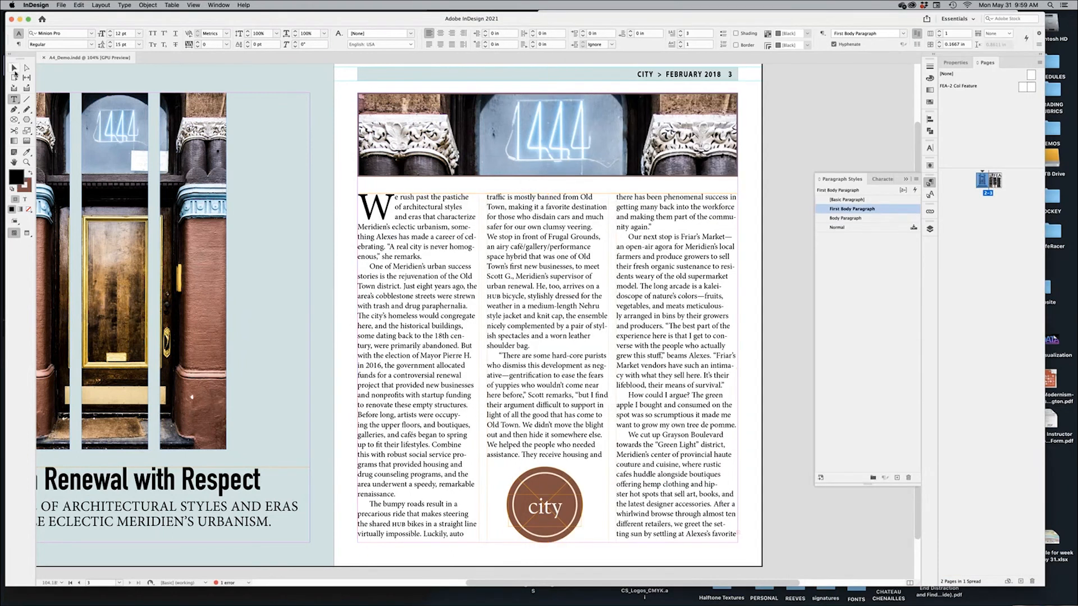
# Enable dynamic spelling in the Spelling preferences, keeping red for misspelled words and green for the other underline colors
pyautogui.click(14, 68)
pyautogui.click(36, 5)
pyautogui.moveTo(54, 26)
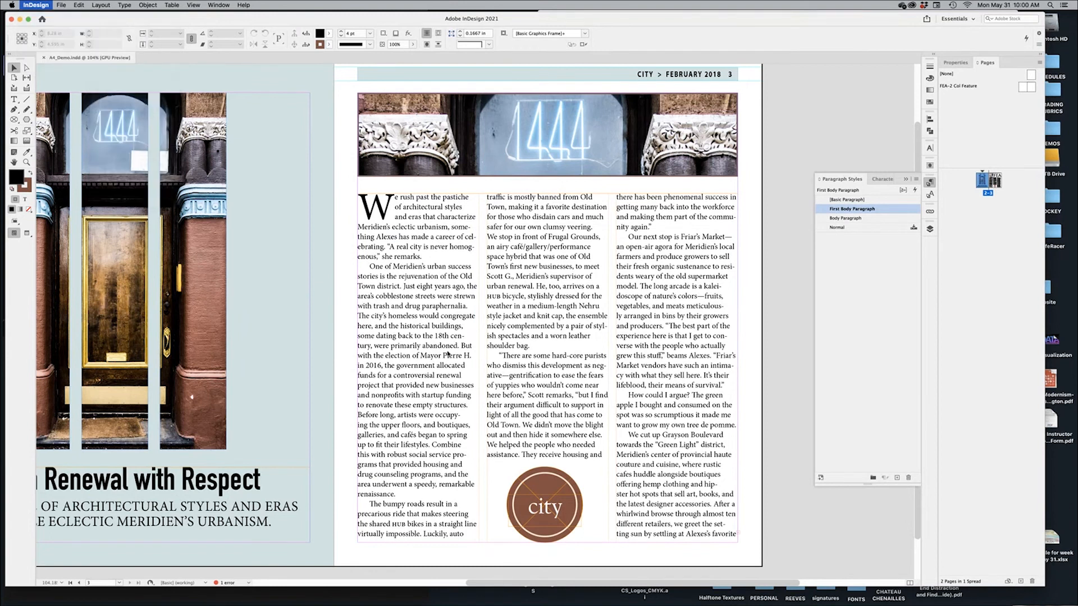
pyautogui.press('super+k')
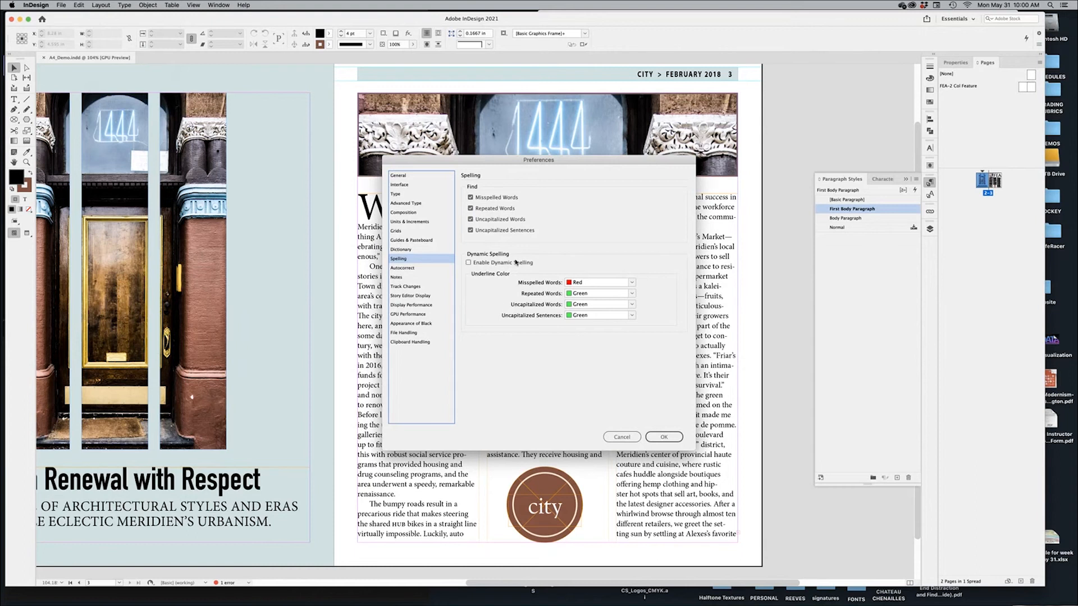
pyautogui.click(469, 263)
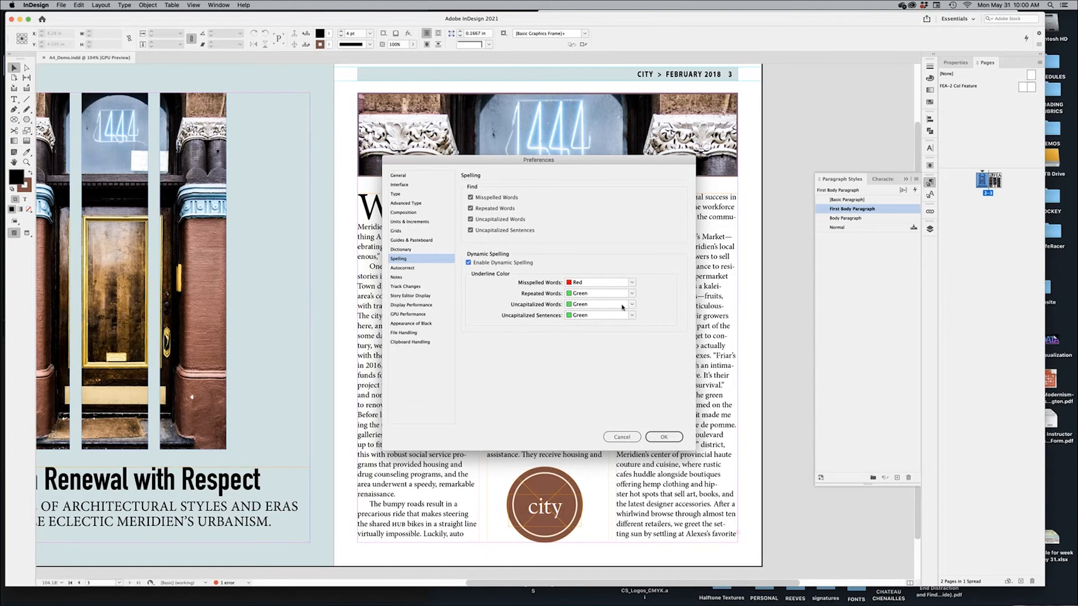
pyautogui.click(661, 437)
# Switch to the Chrome lesson, read how to correct words flagged by dynamic spelling, and return to InDesign
pyautogui.press('super+Tab')
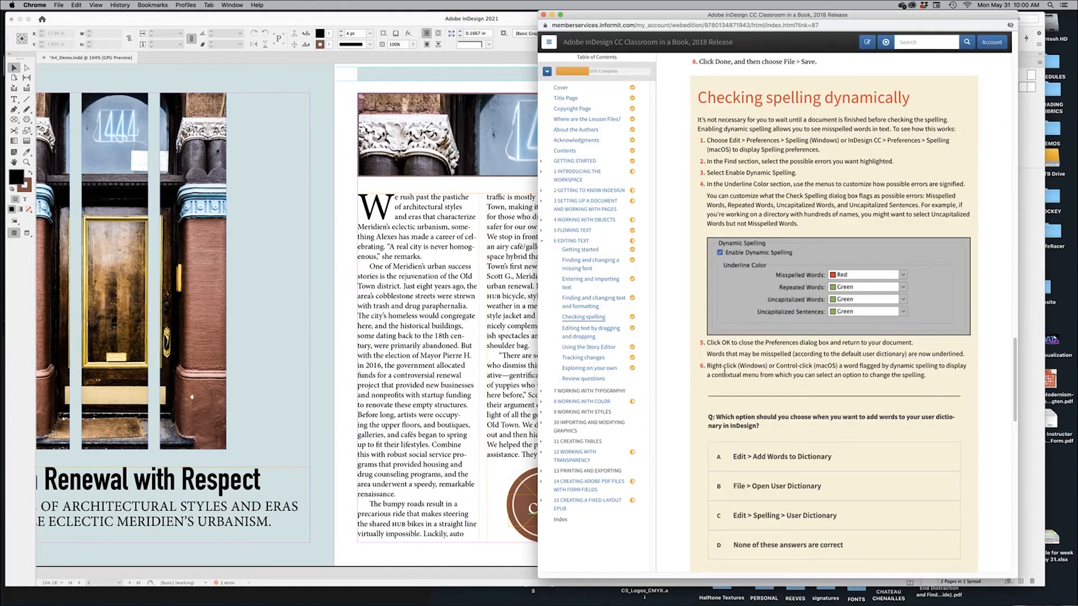
pyautogui.moveTo(712, 367); pyautogui.dragTo(773, 382)
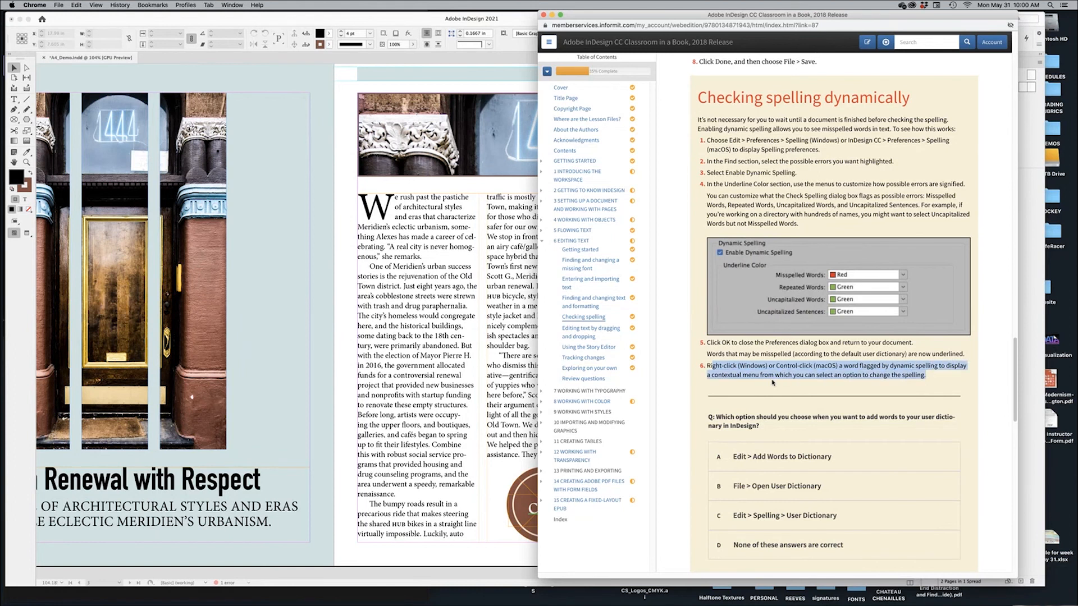
pyautogui.click(814, 381)
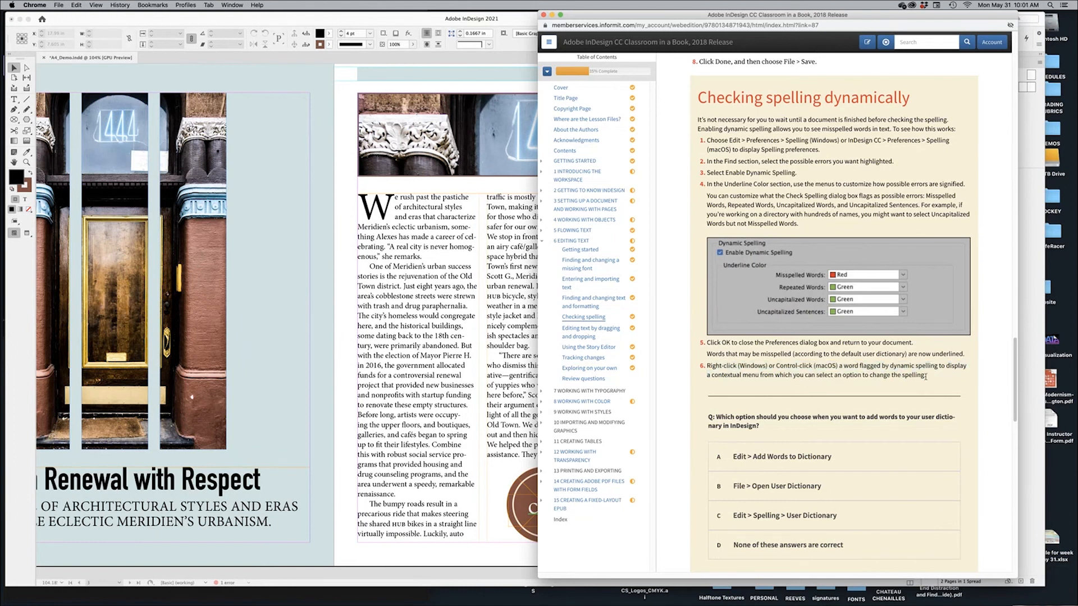
pyautogui.click(346, 399)
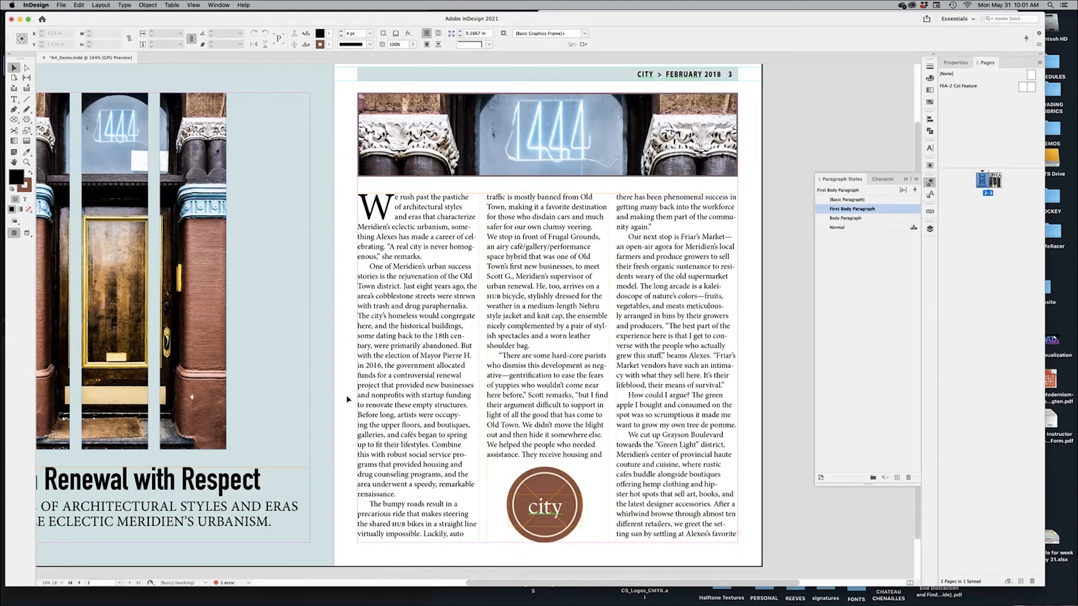
# Run a spelling check on the document, then close it without changing any text
pyautogui.press('super+i')
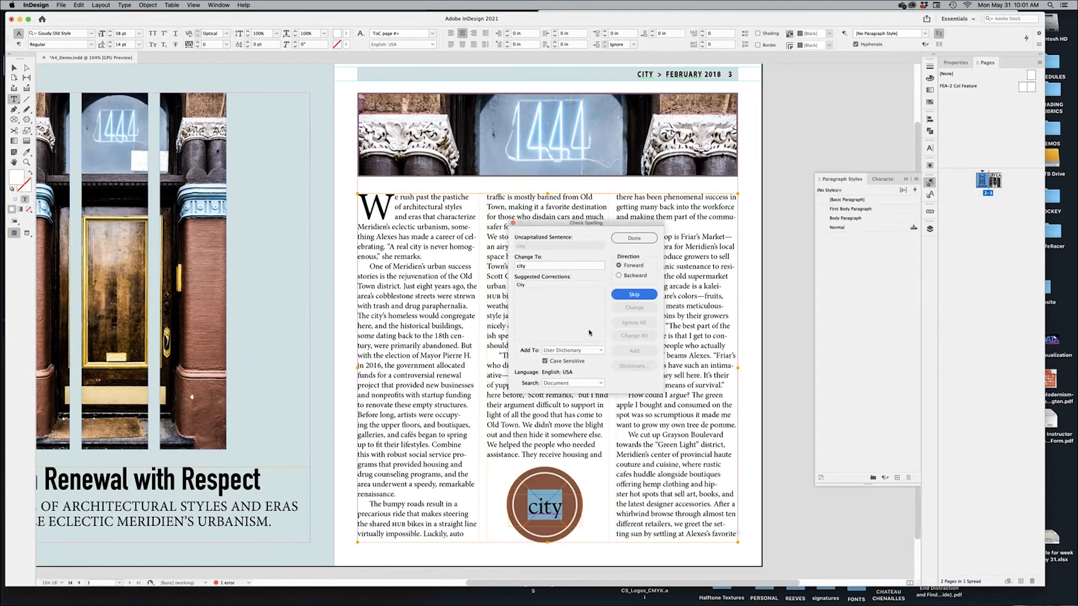
pyautogui.click(634, 238)
pyautogui.click(784, 478)
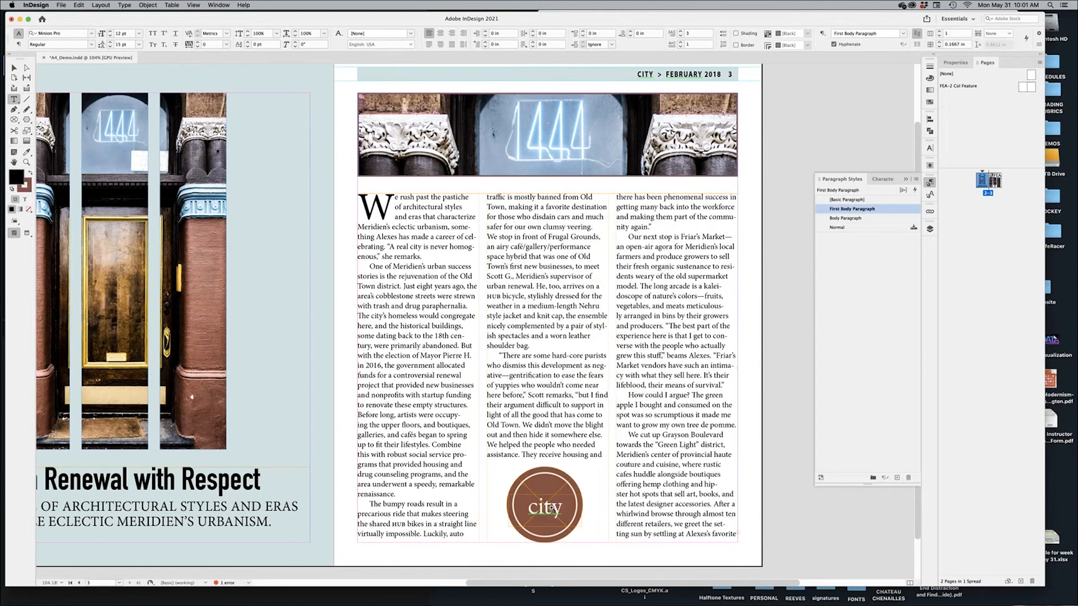
# View the dynamic spelling suggestions for the flagged word "city" in the round logo, leaving the word as it is
pyautogui.scroll(5, 550, 508)
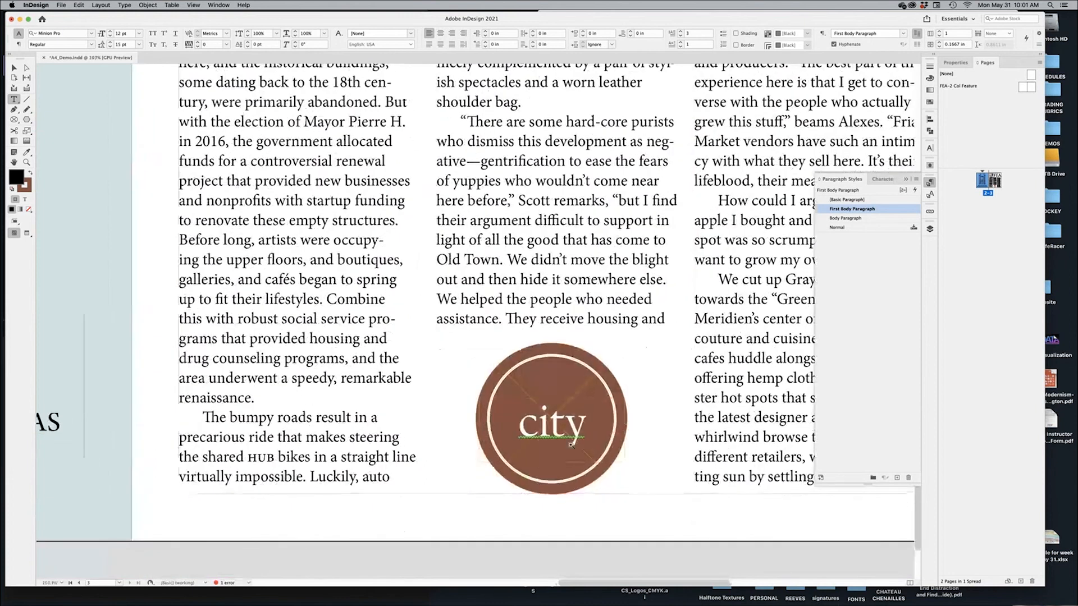
pyautogui.scroll(2, 571, 445)
pyautogui.doubleClick(549, 418)
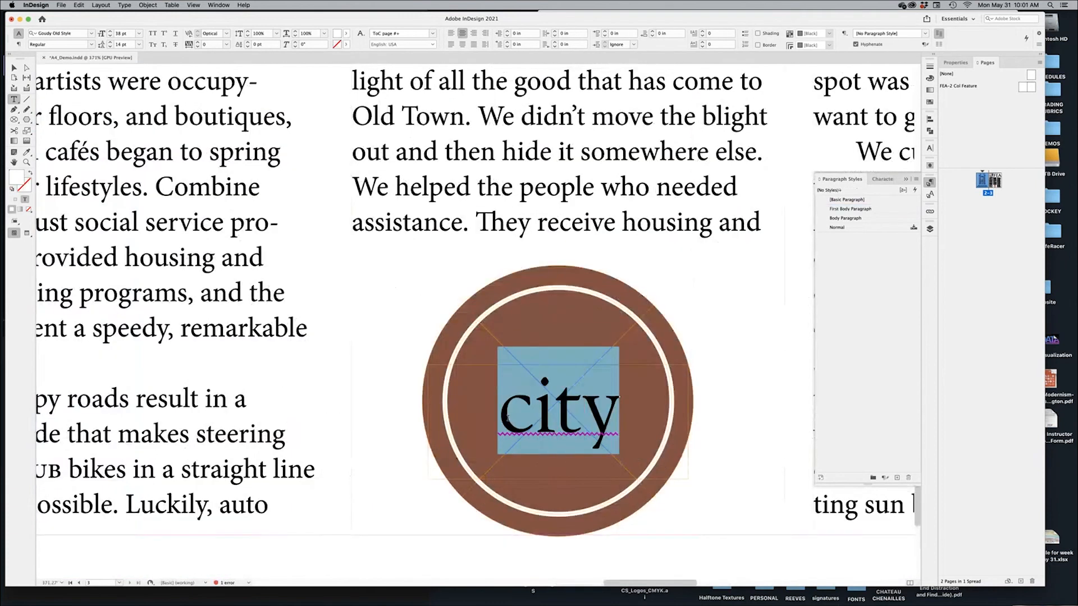
pyautogui.rightClick(550, 419)
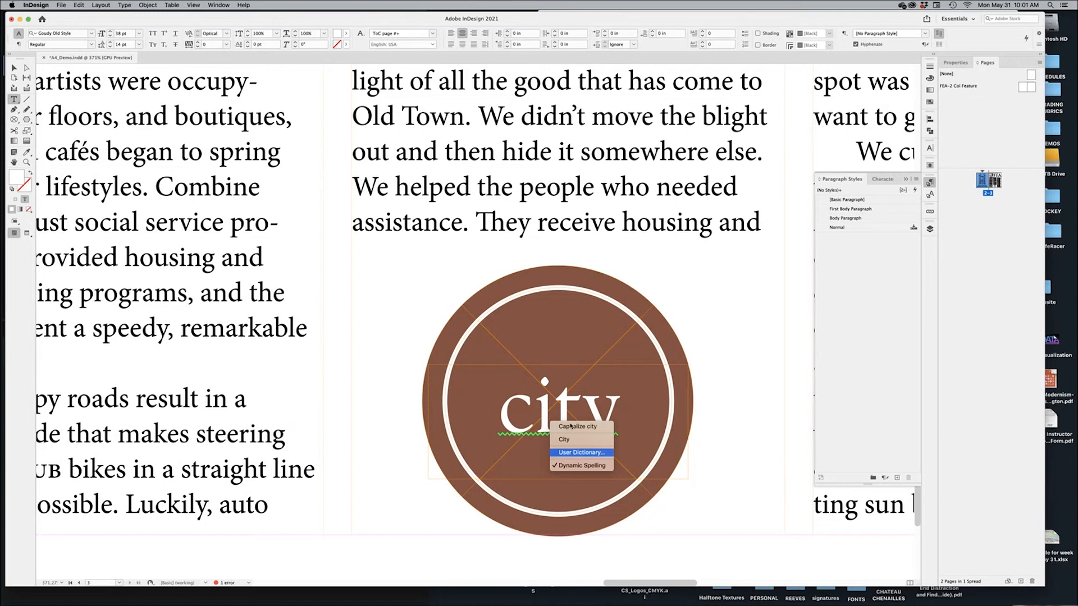
pyautogui.click(575, 452)
pyautogui.click(576, 557)
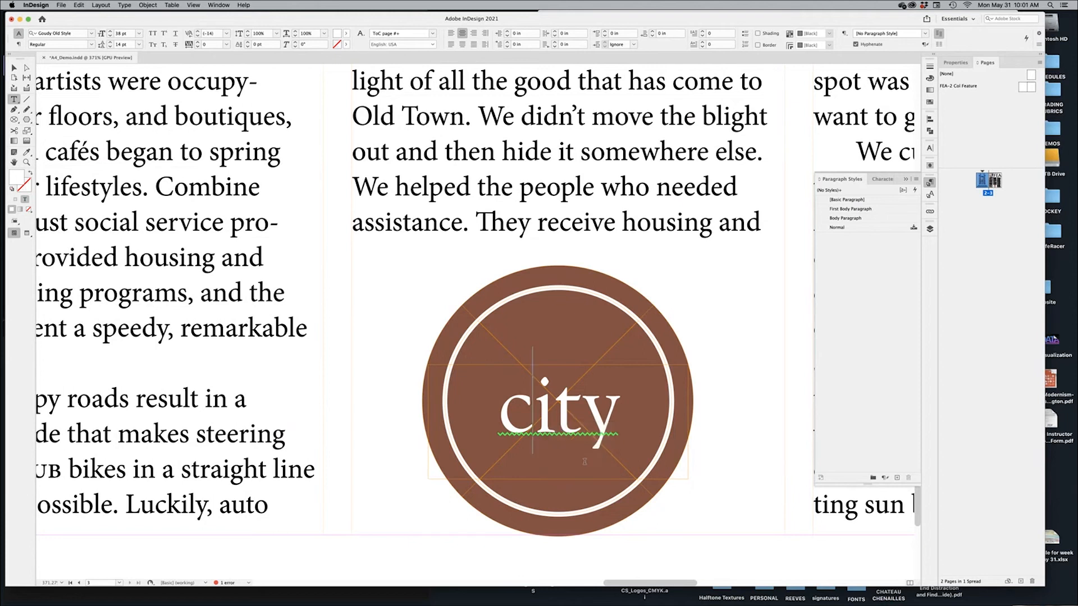
pyautogui.keyDown('alt'); pyautogui.keyDown('super'); pyautogui.click(483, 432); pyautogui.keyUp('super'); pyautogui.keyUp('alt')
pyautogui.press('BackSpace')
pyautogui.click(524, 522)
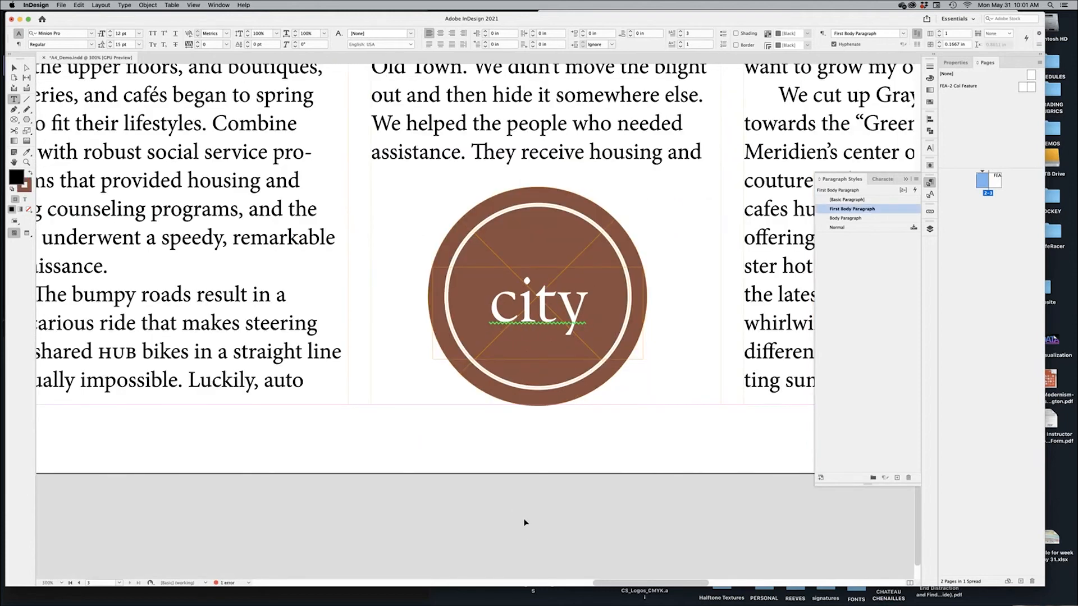
# Examine page 3's header up close for words underlined by dynamic spelling
pyautogui.press('super+minus')
pyautogui.press('super+minus')
pyautogui.press('super+minus')
pyautogui.press('super+minus')
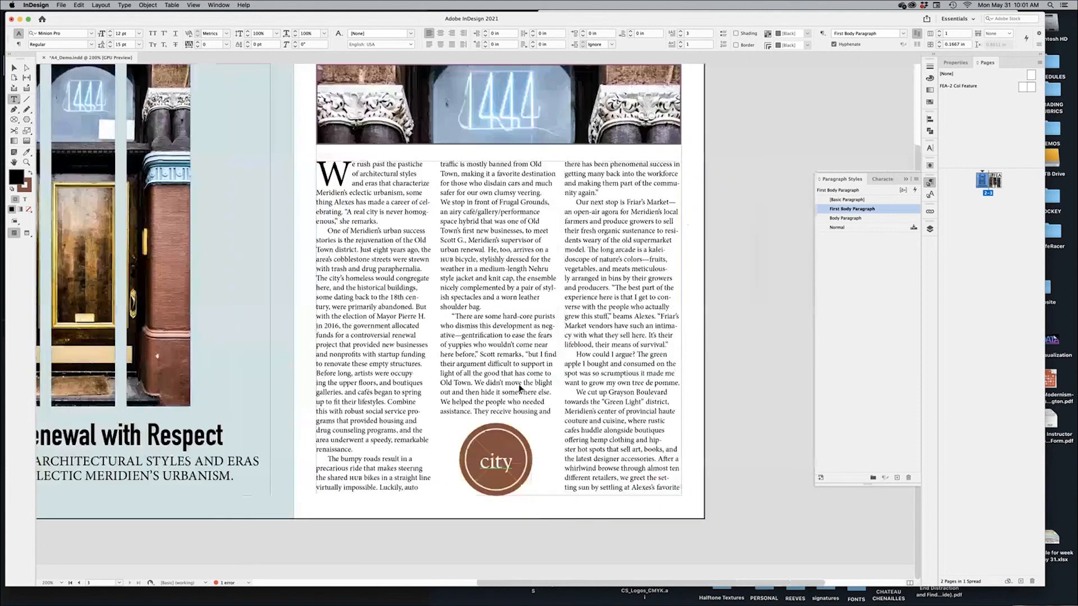
pyautogui.press('super+minus')
pyautogui.press('super+minus')
pyautogui.press('super+minus')
pyautogui.press('super+minus')
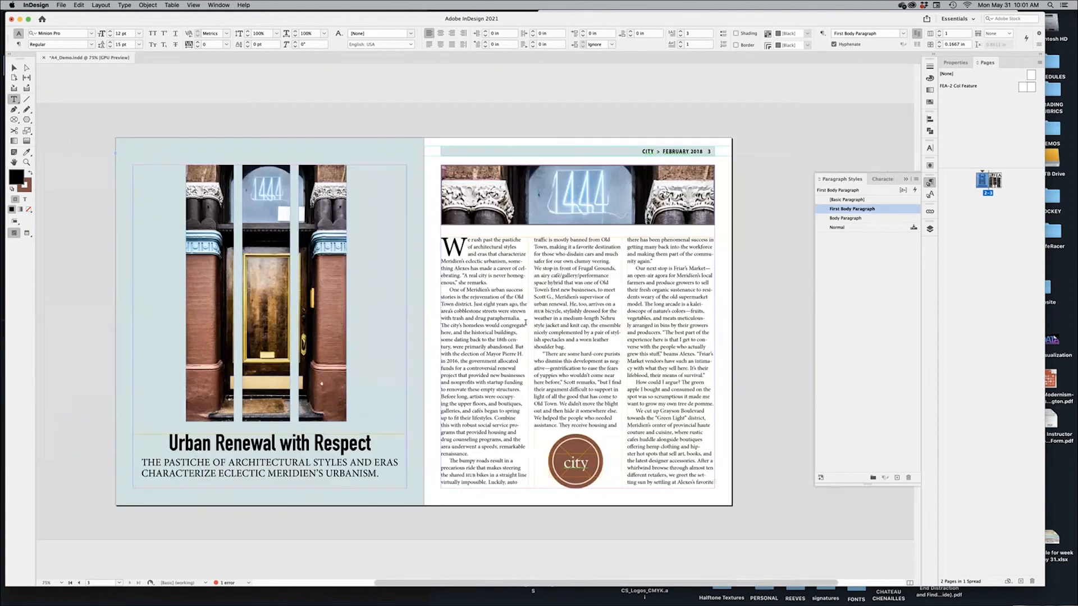
pyautogui.moveTo(586, 125); pyautogui.dragTo(795, 257)
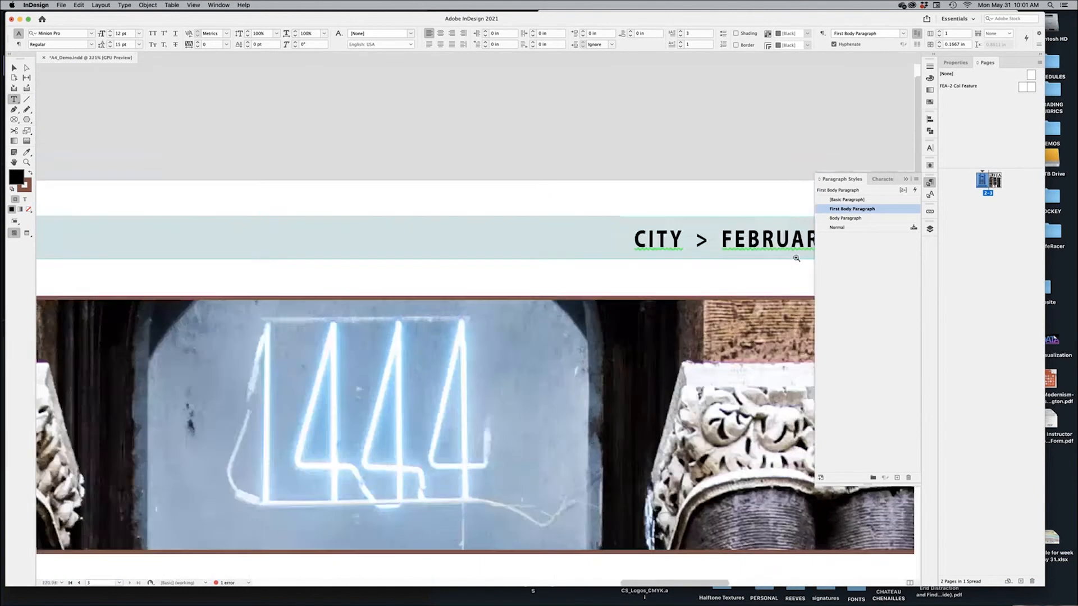
pyautogui.moveTo(644, 248); pyautogui.dragTo(370, 242)
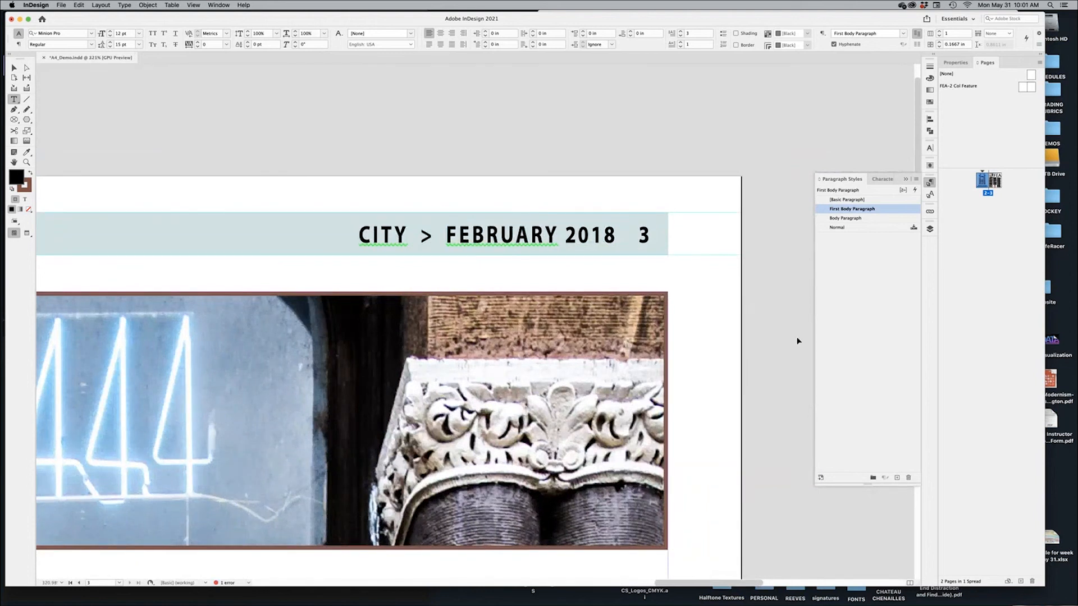
pyautogui.press('super+0')
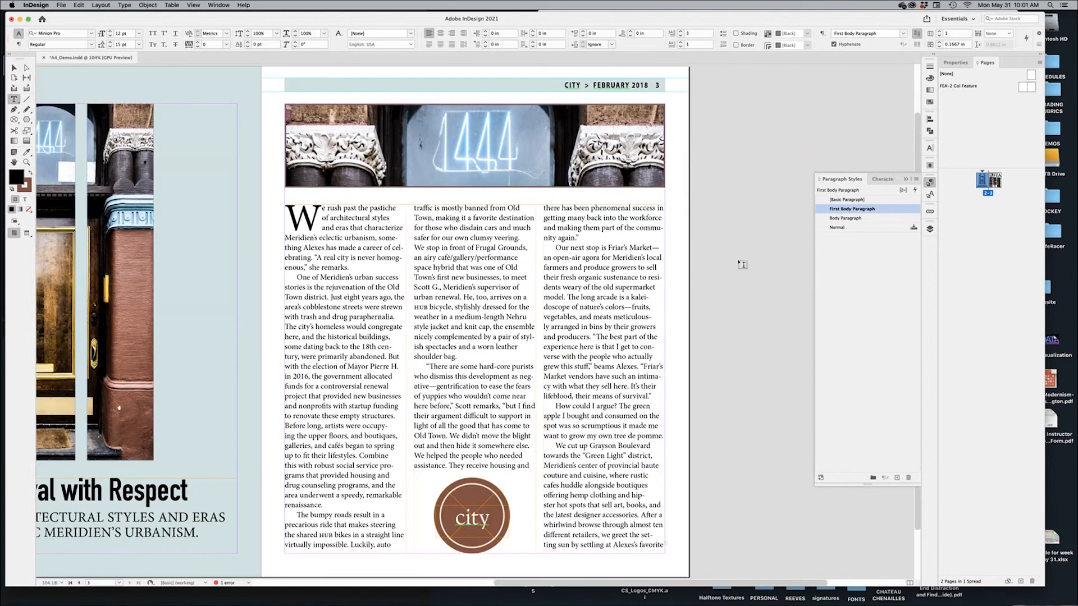
# On the right page of the FEA-2 Col Feature master, retype the first letters of CITY and FEBRUARY in the header as capitals
pyautogui.doubleClick(1026, 89)
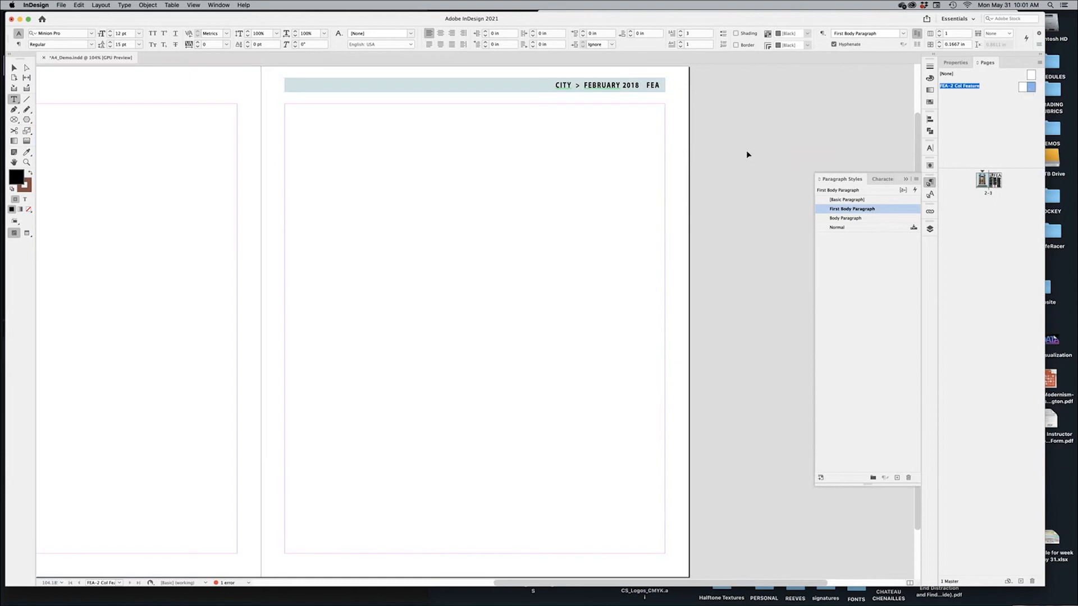
pyautogui.moveTo(603, 88); pyautogui.dragTo(762, 139)
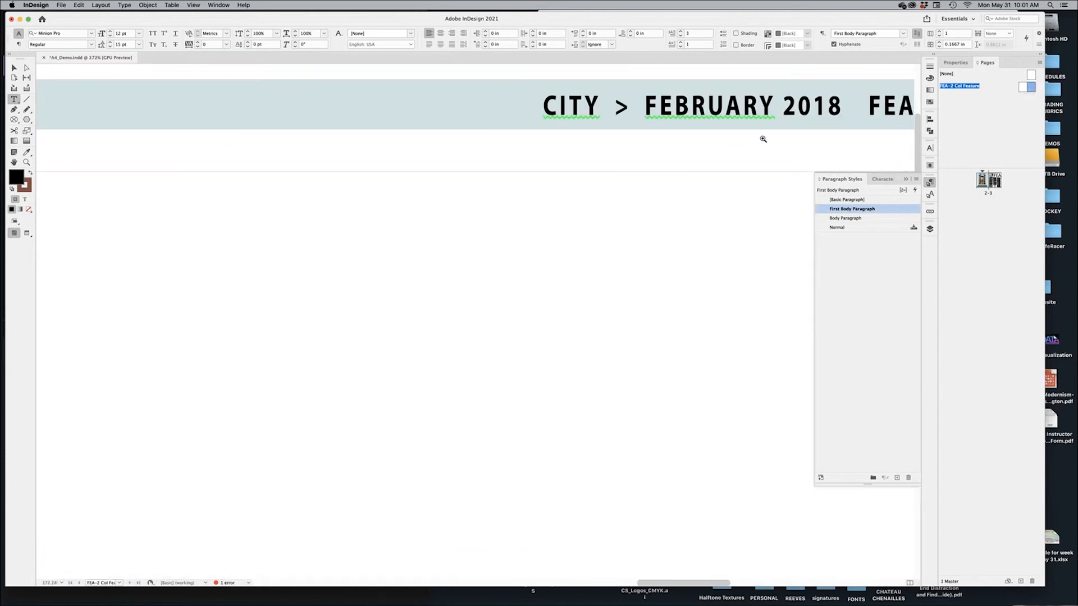
pyautogui.moveTo(642, 212); pyautogui.dragTo(365, 418)
pyautogui.moveTo(278, 321); pyautogui.dragTo(266, 320)
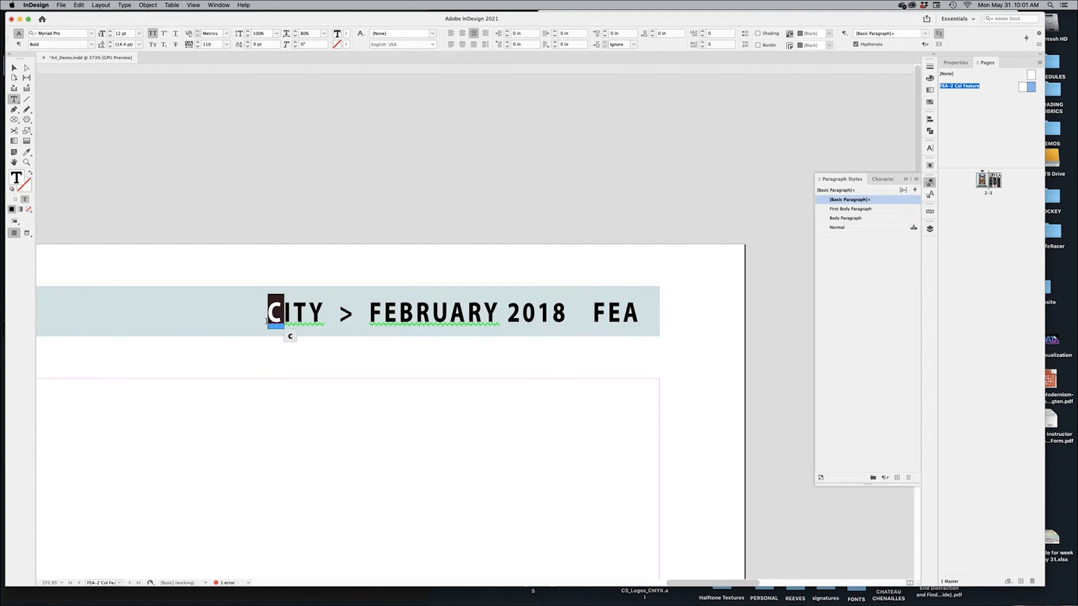
pyautogui.press('Right')
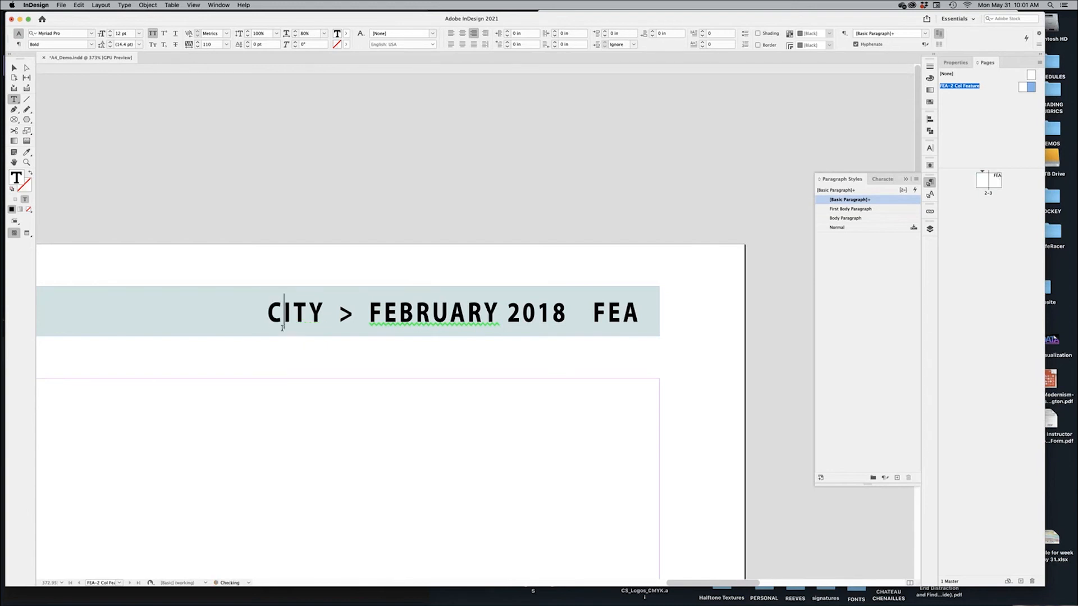
pyautogui.moveTo(284, 322); pyautogui.dragTo(309, 322)
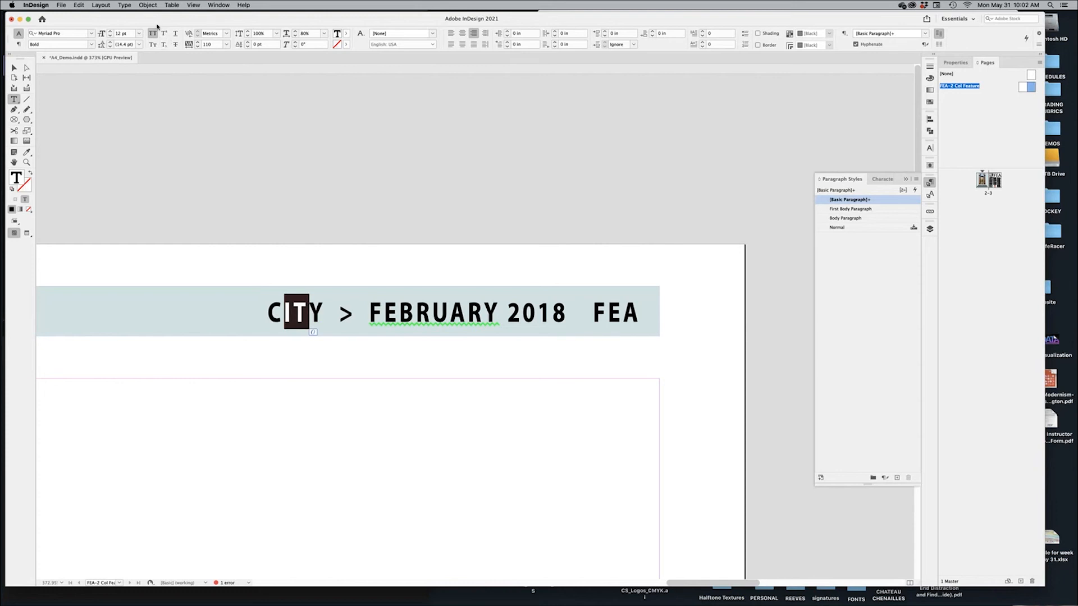
pyautogui.moveTo(370, 315); pyautogui.dragTo(383, 314)
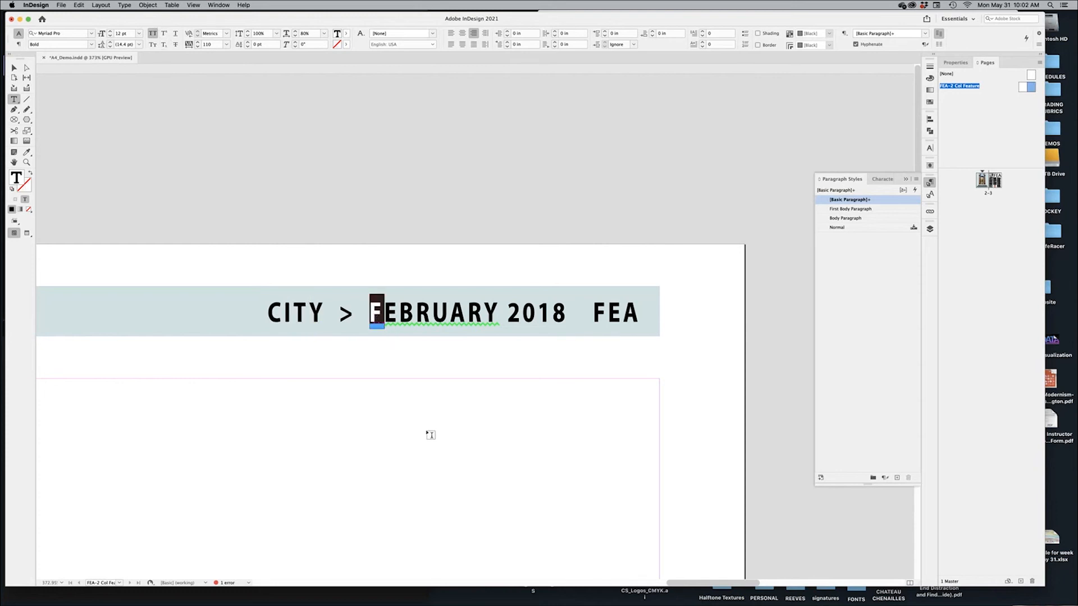
pyautogui.write('F')
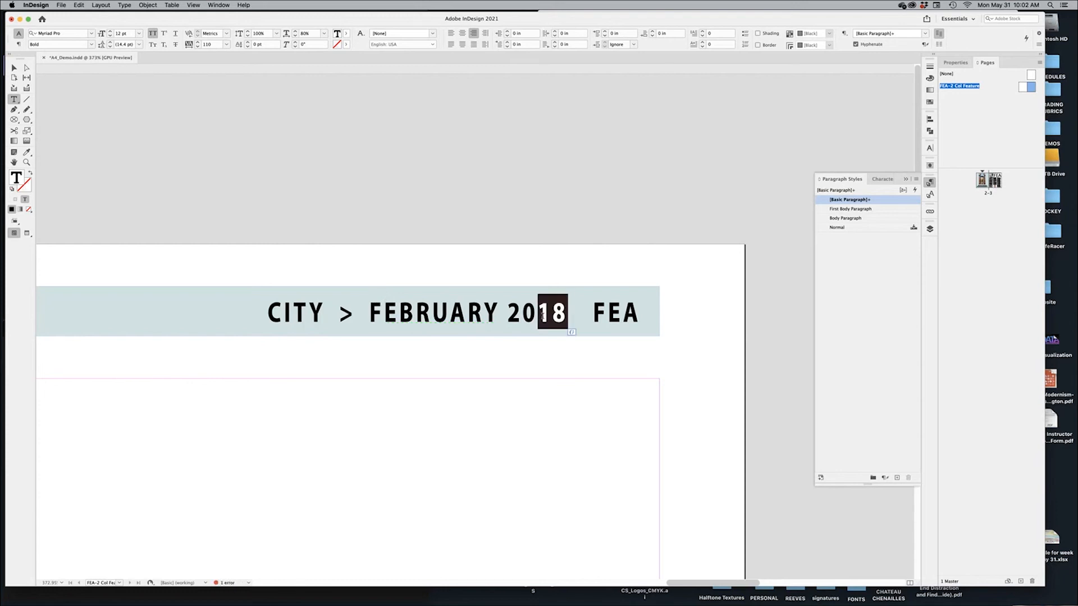
# Change the year in the master page header to 2021
pyautogui.write('21')
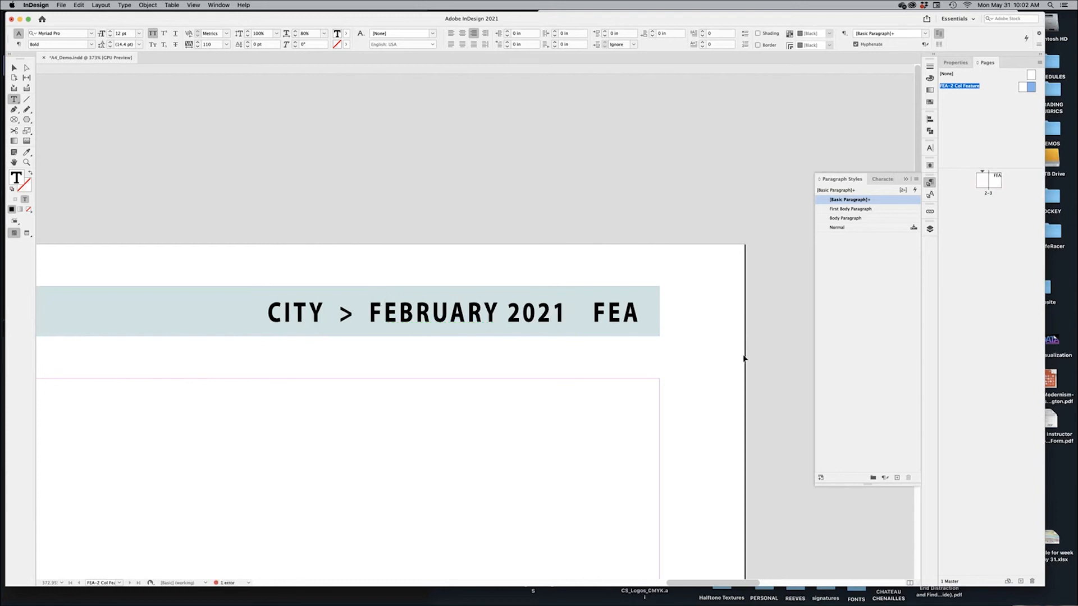
pyautogui.click(746, 358)
pyautogui.doubleClick(640, 319)
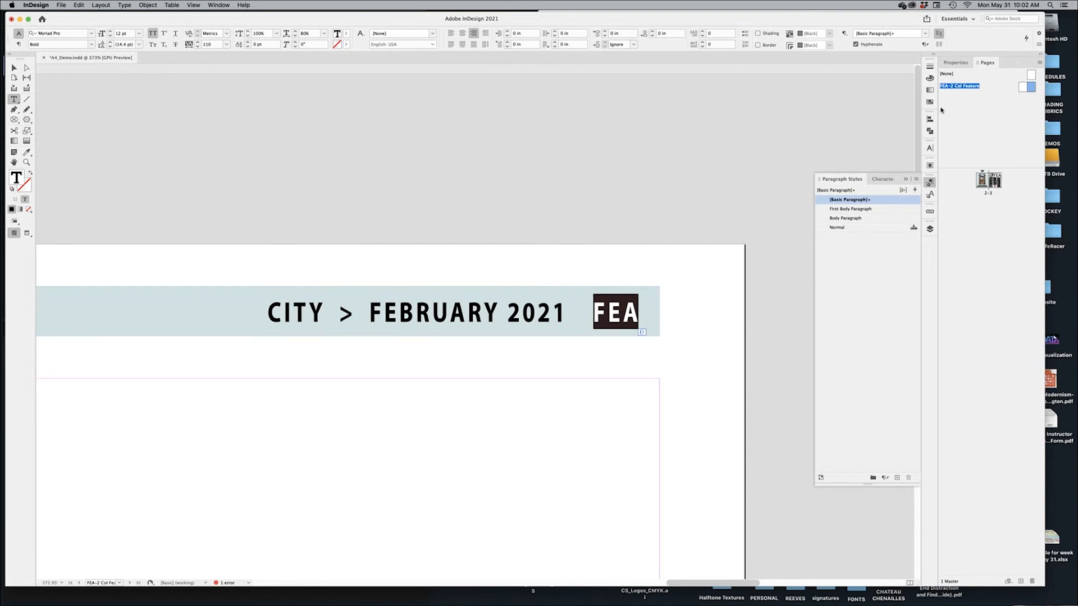
pyautogui.click(781, 311)
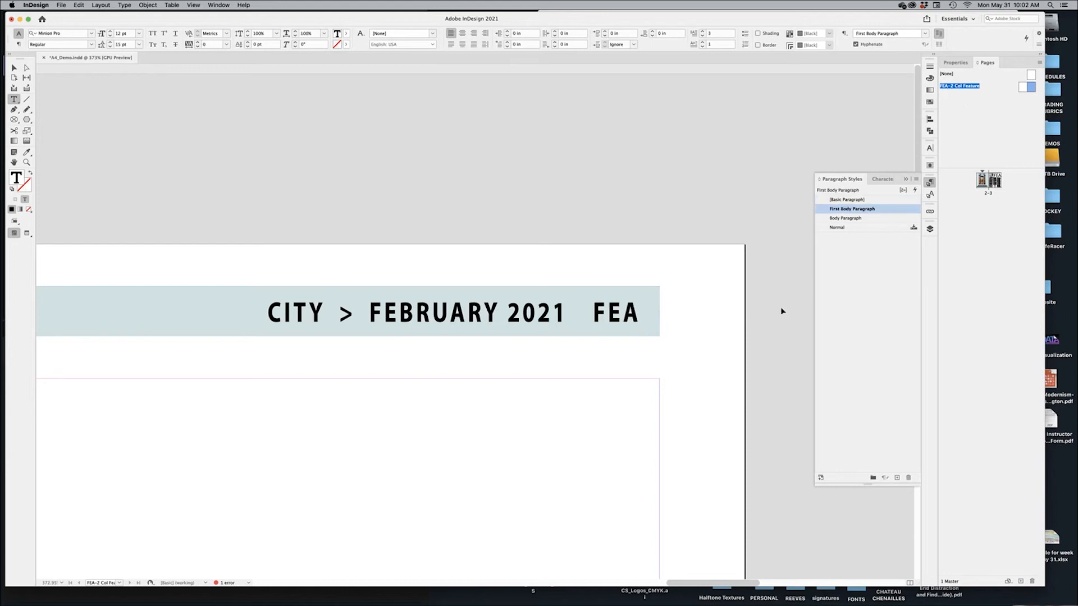
pyautogui.press('super+0')
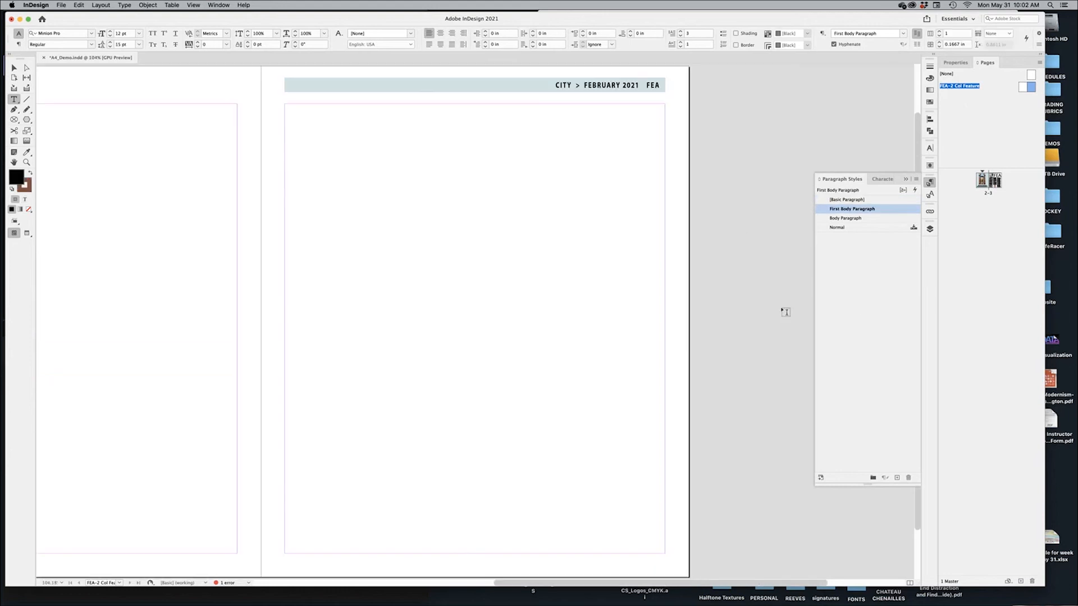
# Return from the master to the page 2-3 spread and examine the outer edges of the left page's colored background
pyautogui.doubleClick(993, 187)
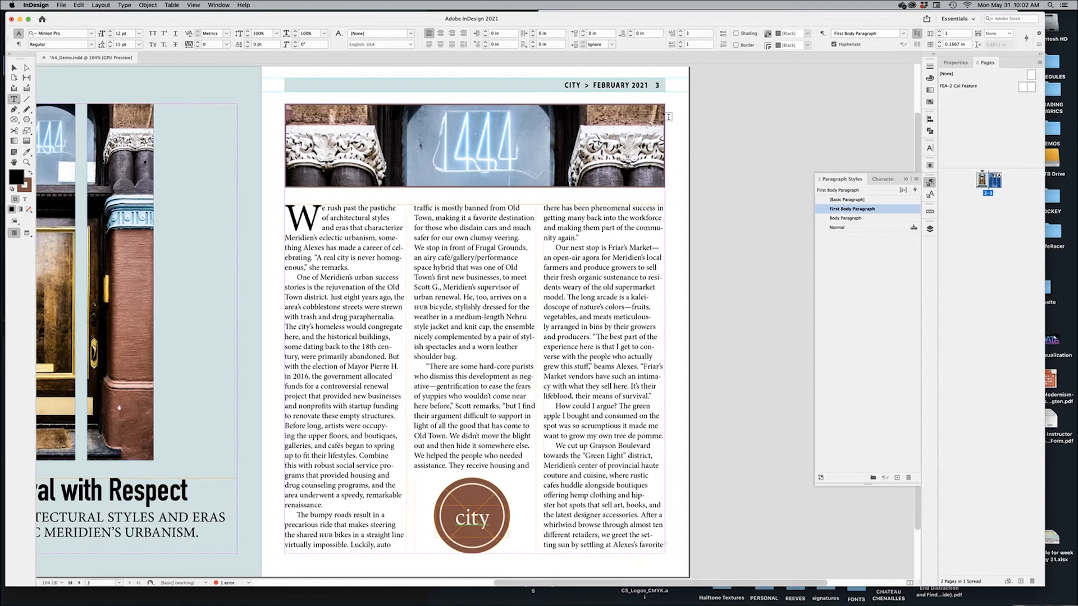
pyautogui.click(14, 67)
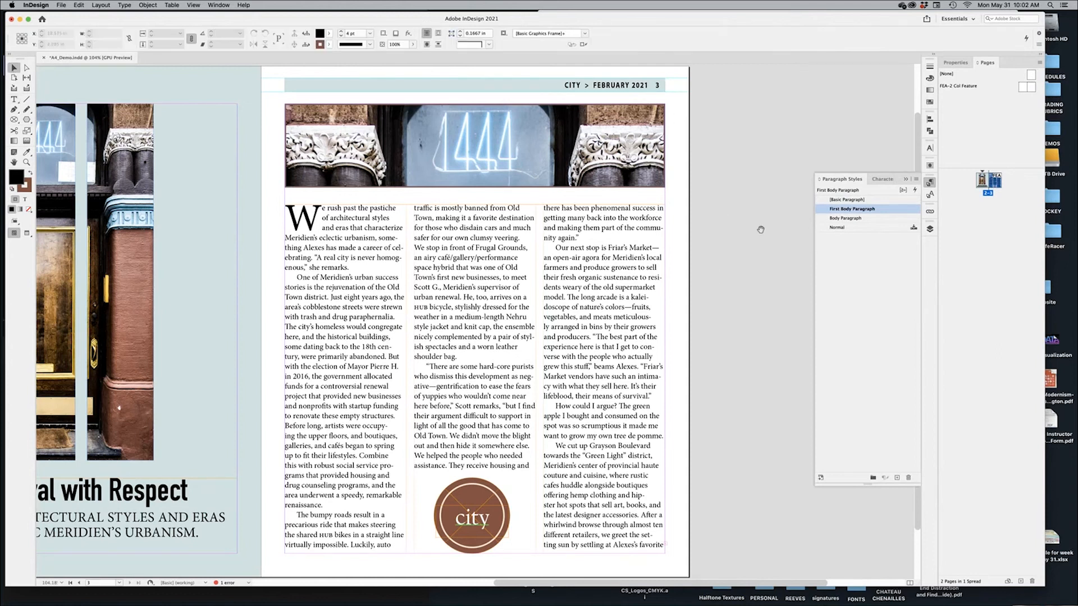
pyautogui.moveTo(667, 263); pyautogui.dragTo(814, 309)
pyautogui.press('super+minus')
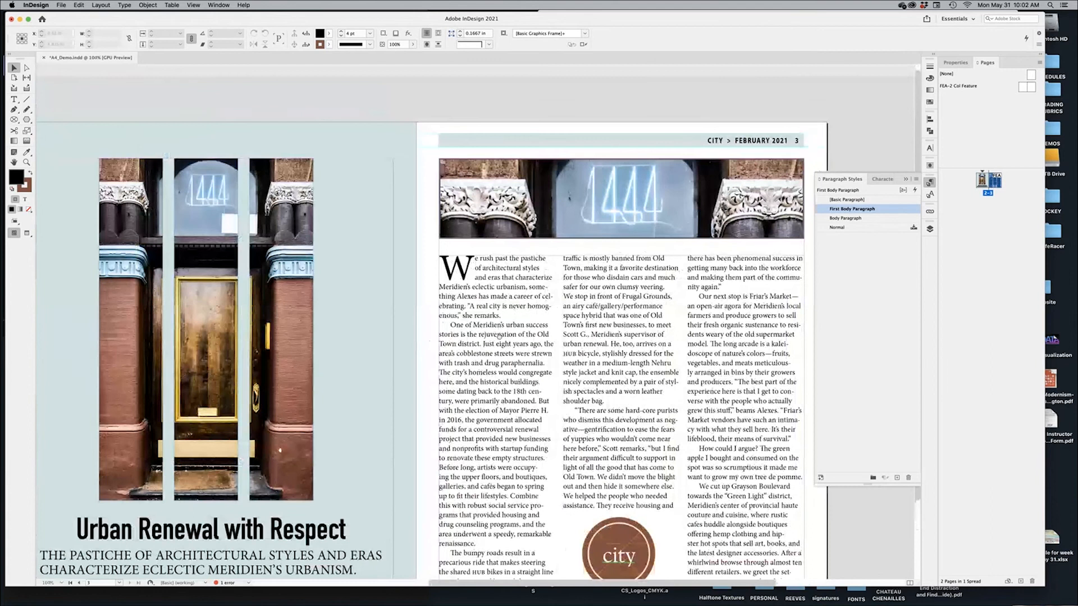
pyautogui.press('super+minus')
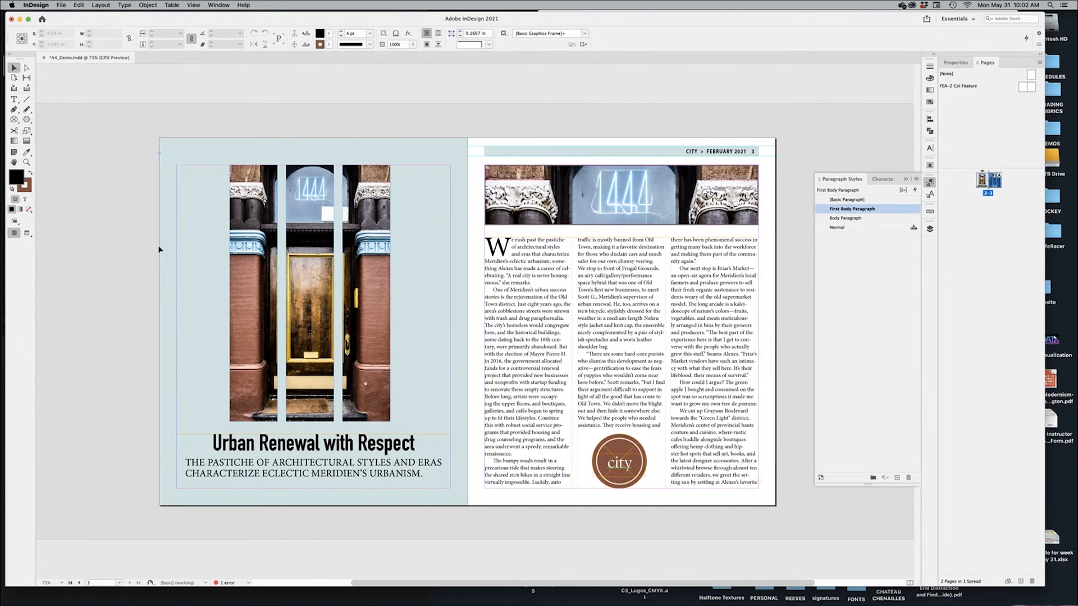
pyautogui.scroll(5, 156, 142)
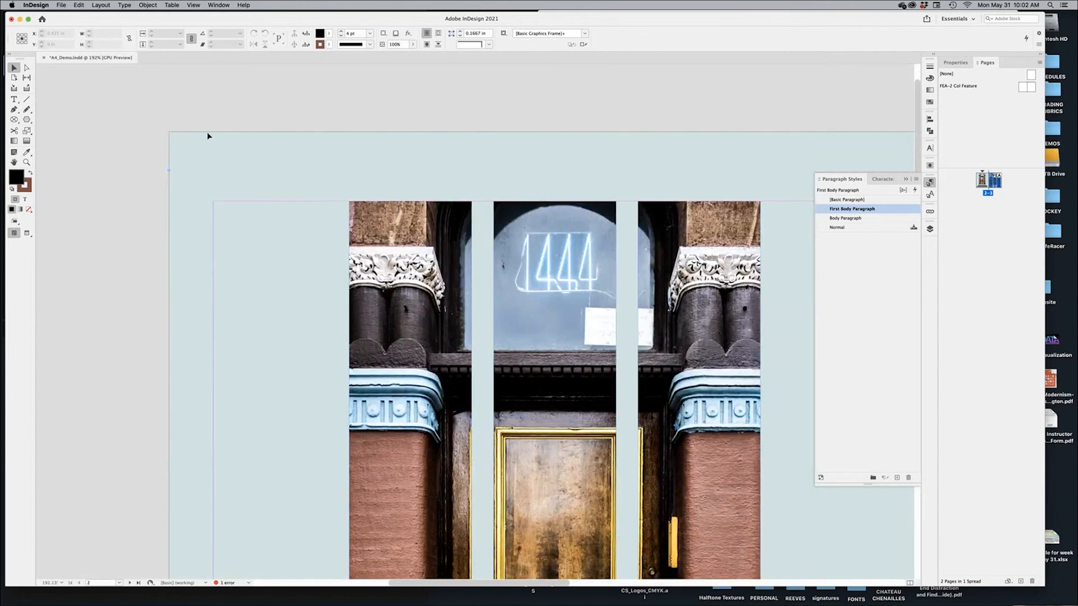
pyautogui.press('super+1')
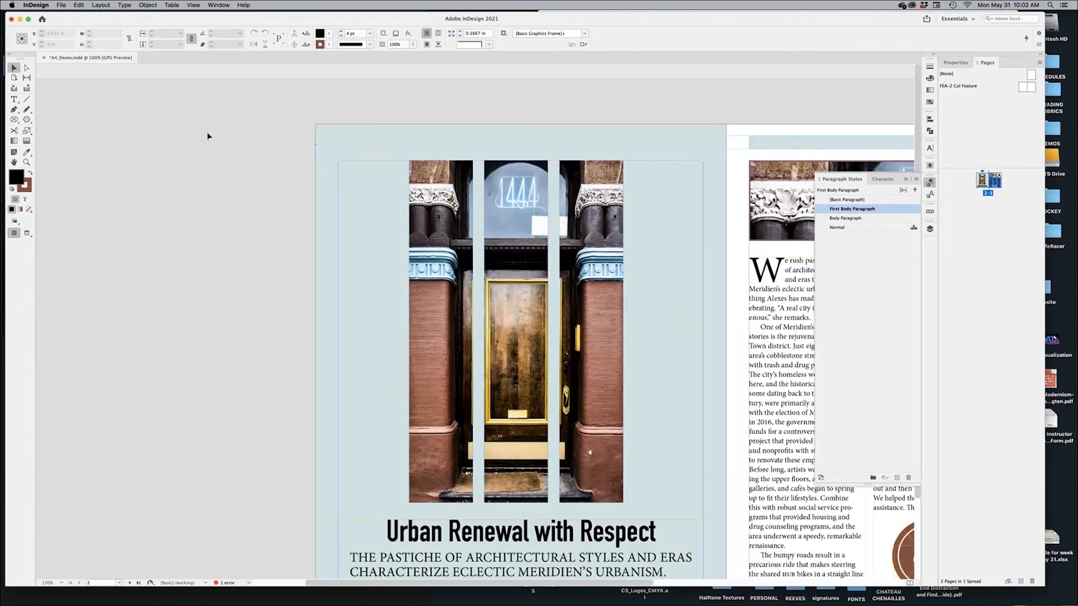
pyautogui.press('super+minus')
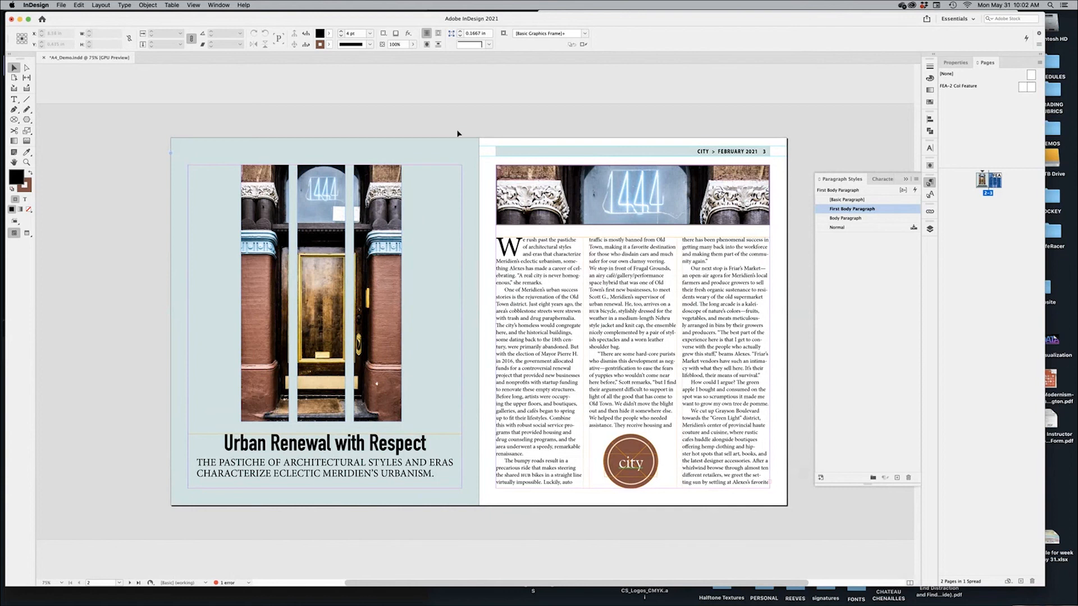
# Set the document bleed to 0.125 in on all sides, comparing the spread with and without the preview
pyautogui.click(61, 6)
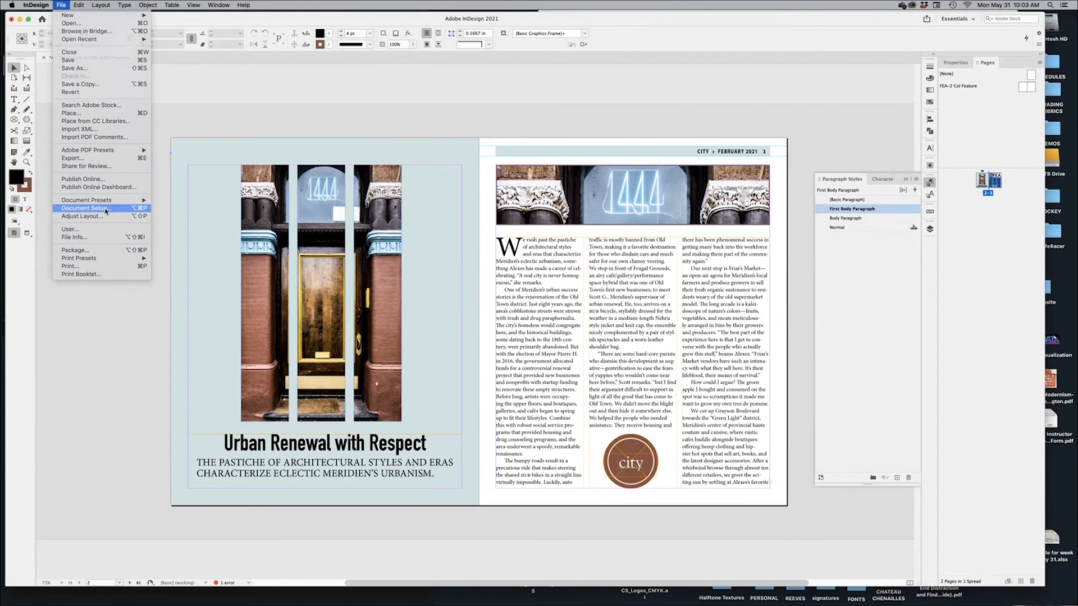
pyautogui.click(85, 208)
pyautogui.click(446, 288)
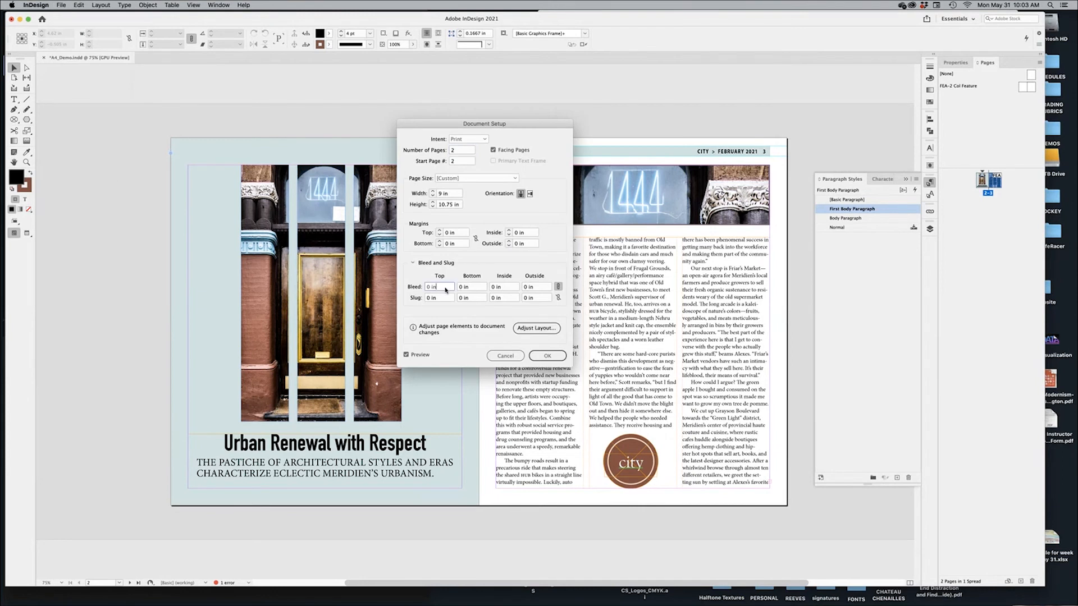
pyautogui.write('.125')
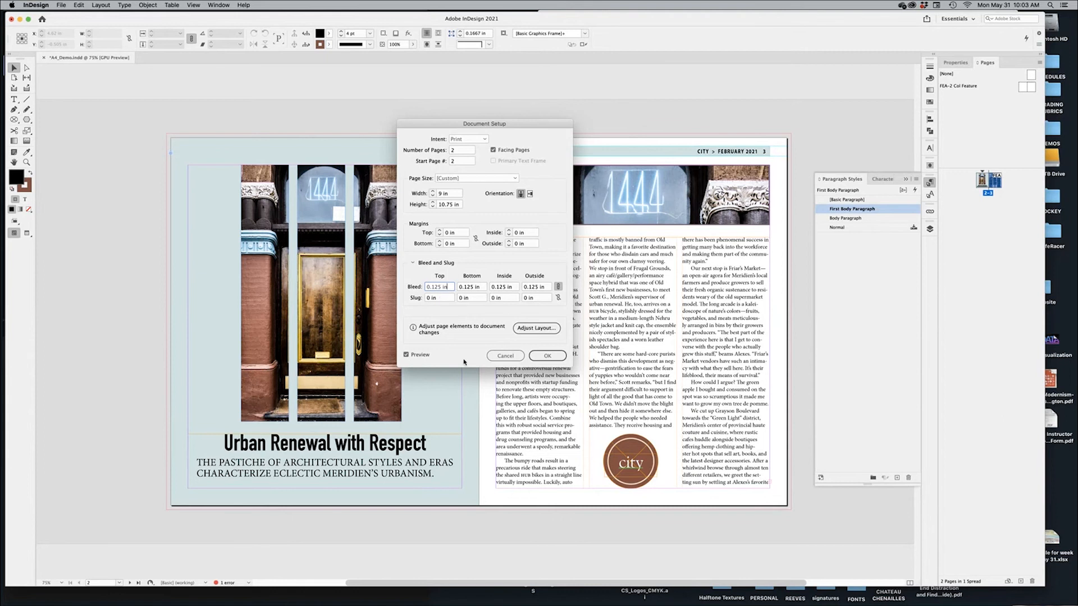
pyautogui.click(406, 355)
pyautogui.click(407, 354)
pyautogui.click(405, 354)
pyautogui.click(405, 354)
pyautogui.click(546, 356)
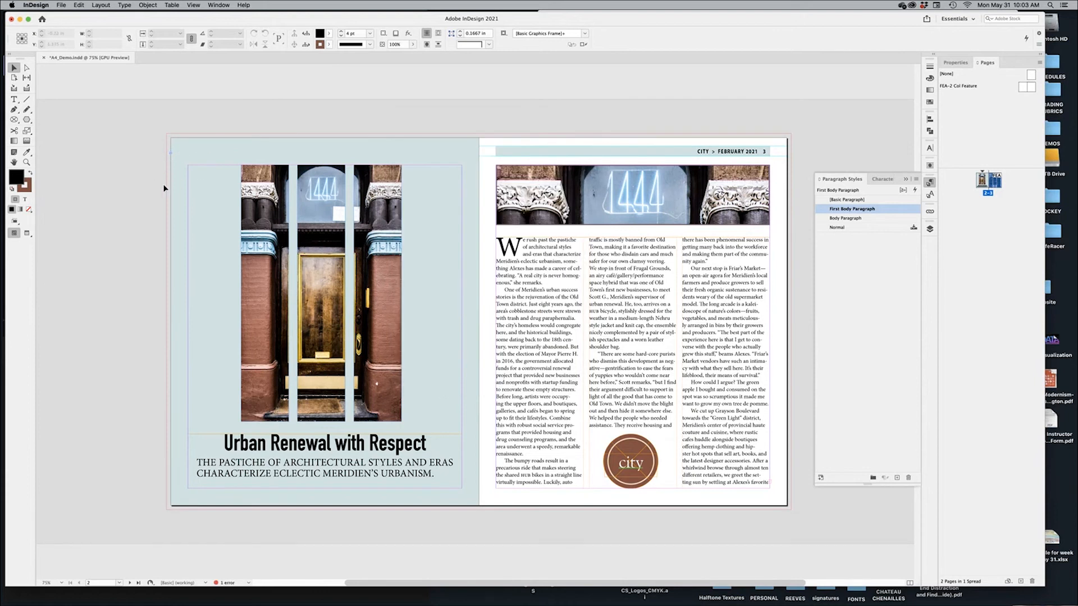
# Unlock the left page's background frame, extend it to the bleed guides on its three outer edges (9.125 by 11 in), and lock it again
pyautogui.click(147, 5)
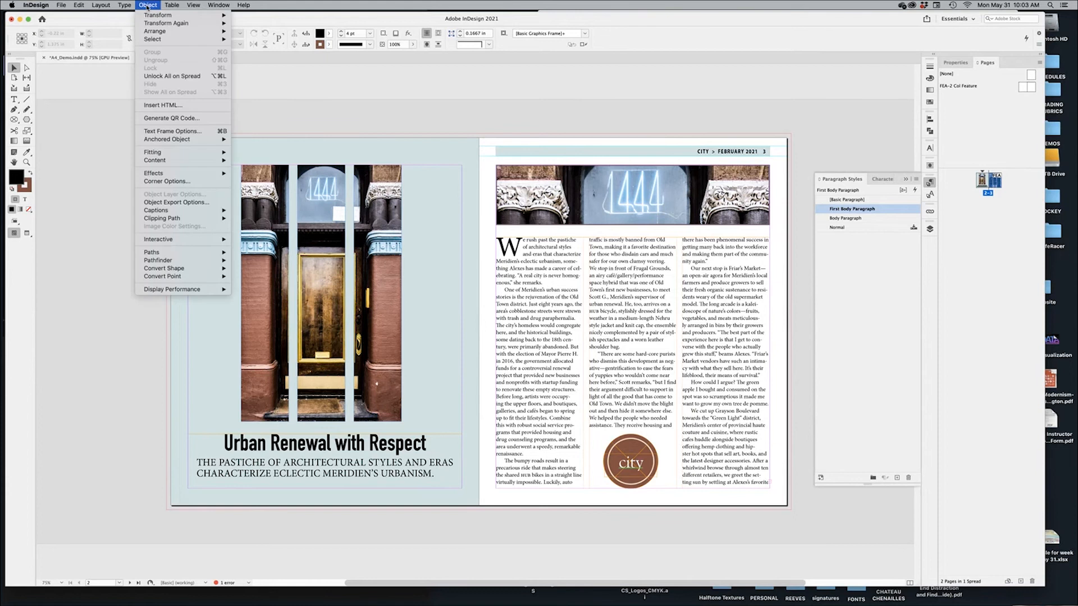
pyautogui.click(215, 79)
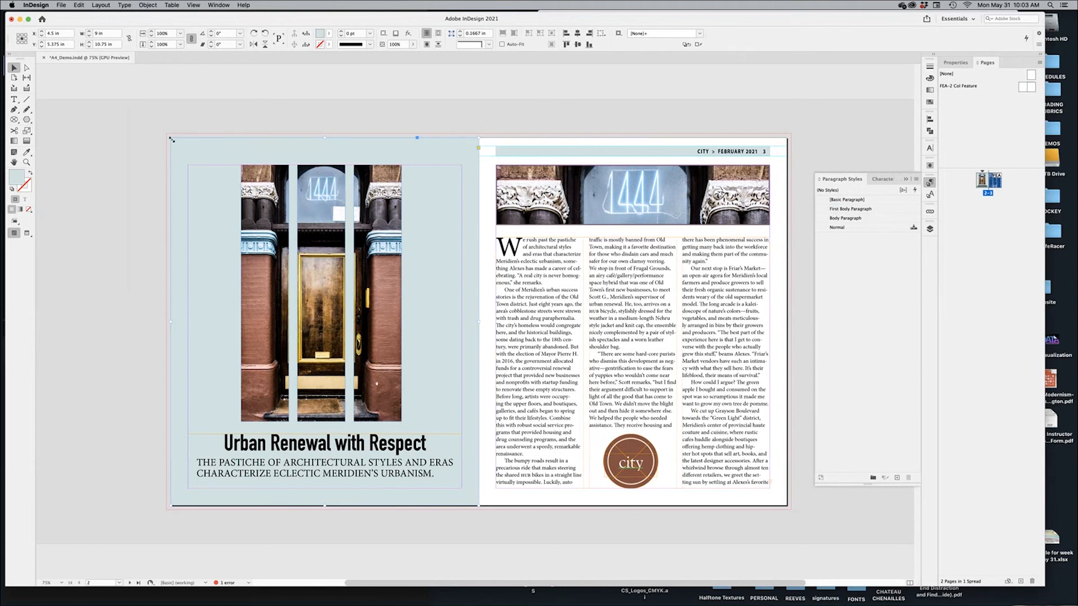
pyautogui.moveTo(171, 138); pyautogui.dragTo(167, 133)
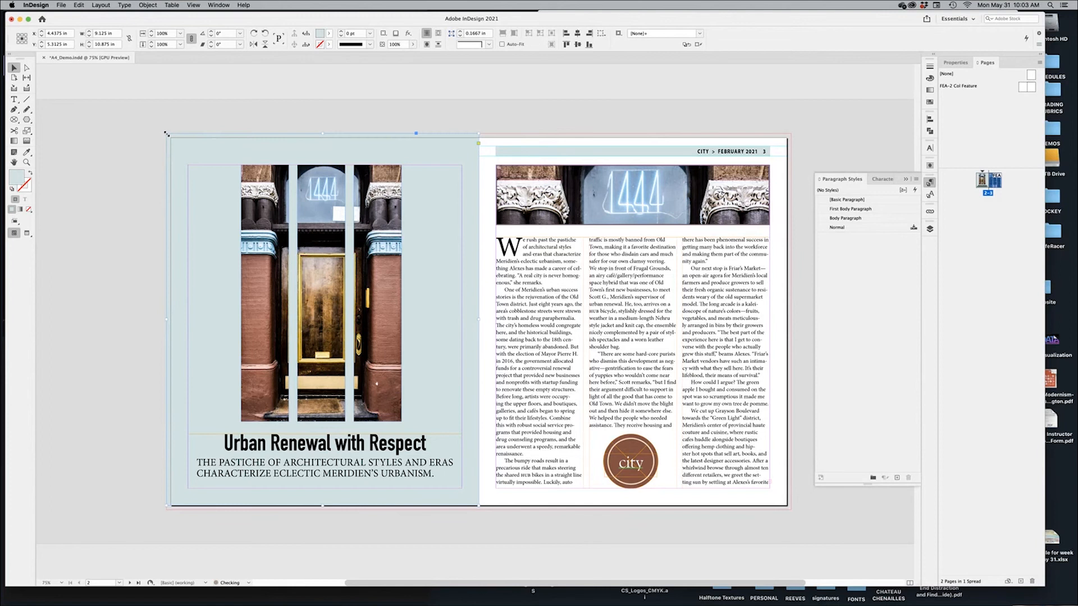
pyautogui.moveTo(322, 505); pyautogui.dragTo(321, 510)
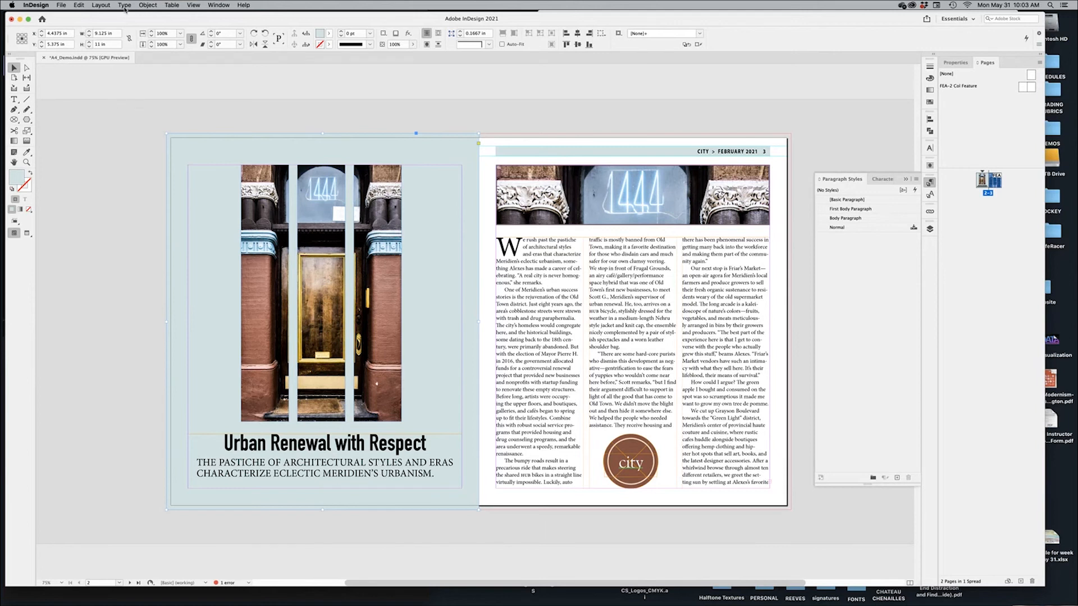
pyautogui.click(147, 5)
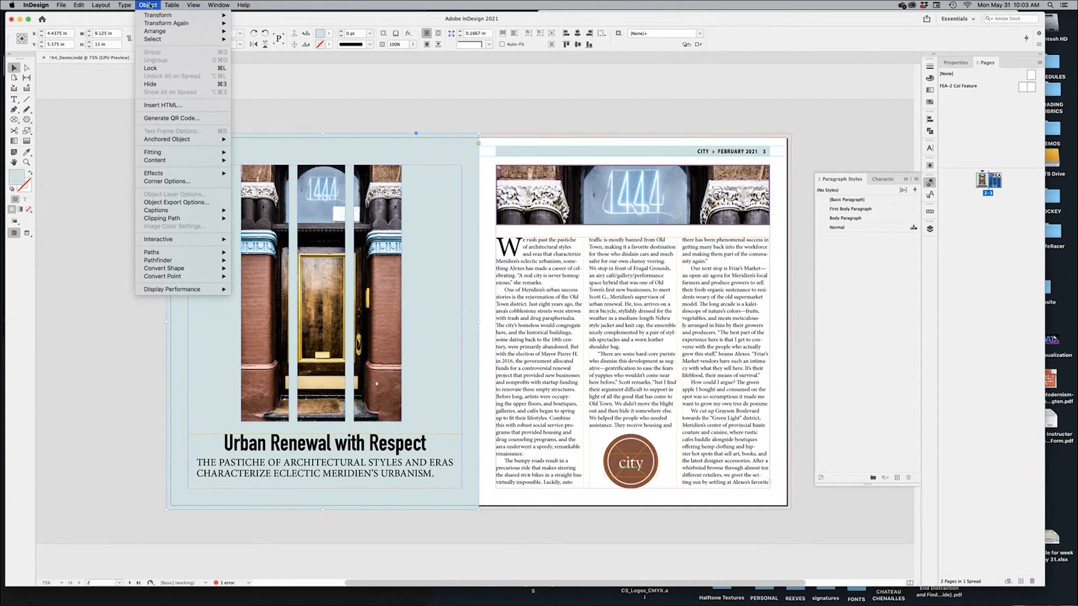
pyautogui.click(194, 68)
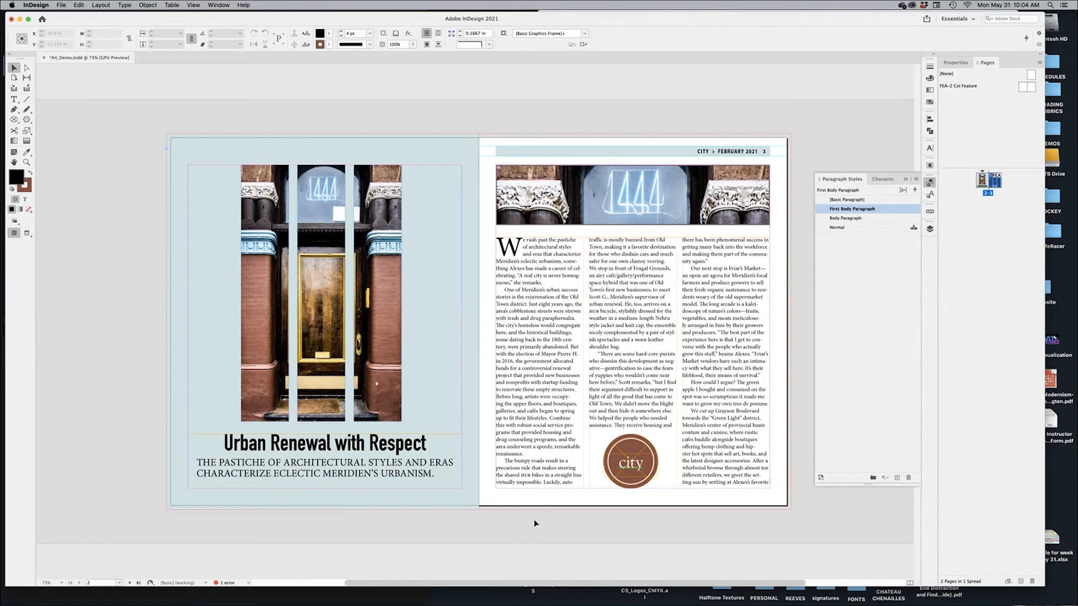
# Switch to the lesson in Chrome and read steps 1 to 3 of the section on automatically correcting misspelled words
pyautogui.press('super+Tab')
pyautogui.scroll(4, 869, 464)
pyautogui.scroll(-2, 870, 462)
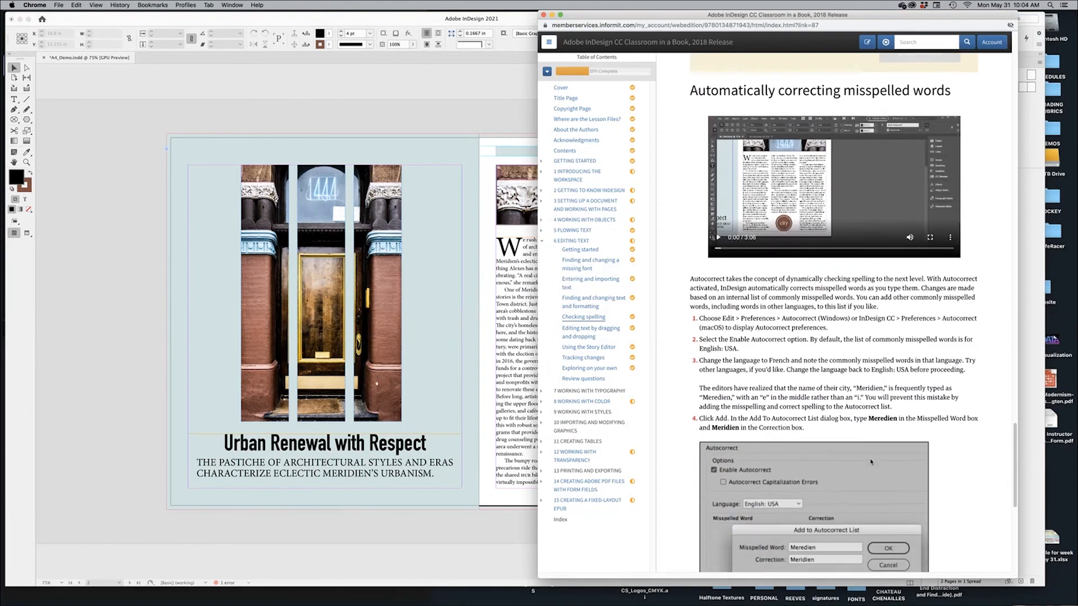
pyautogui.scroll(-2, 871, 461)
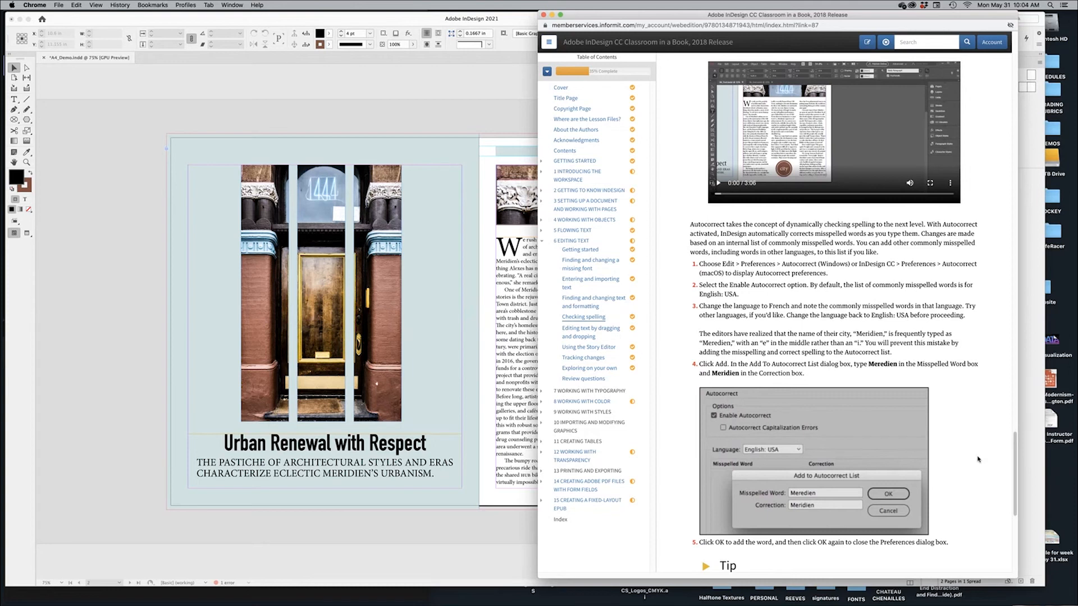
pyautogui.moveTo(843, 225); pyautogui.dragTo(926, 231)
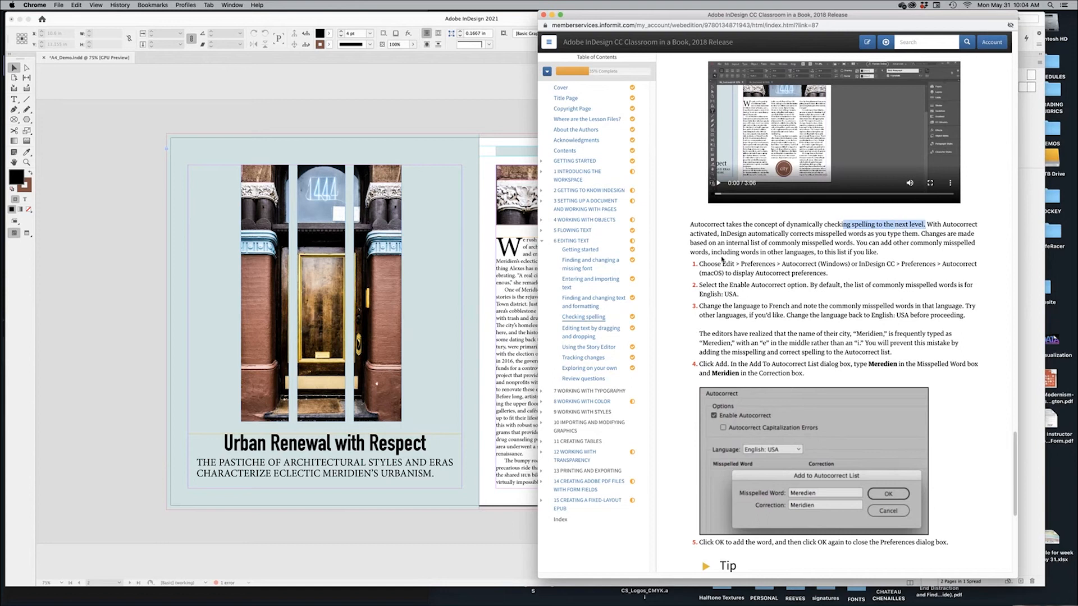
pyautogui.moveTo(708, 264); pyautogui.dragTo(819, 292)
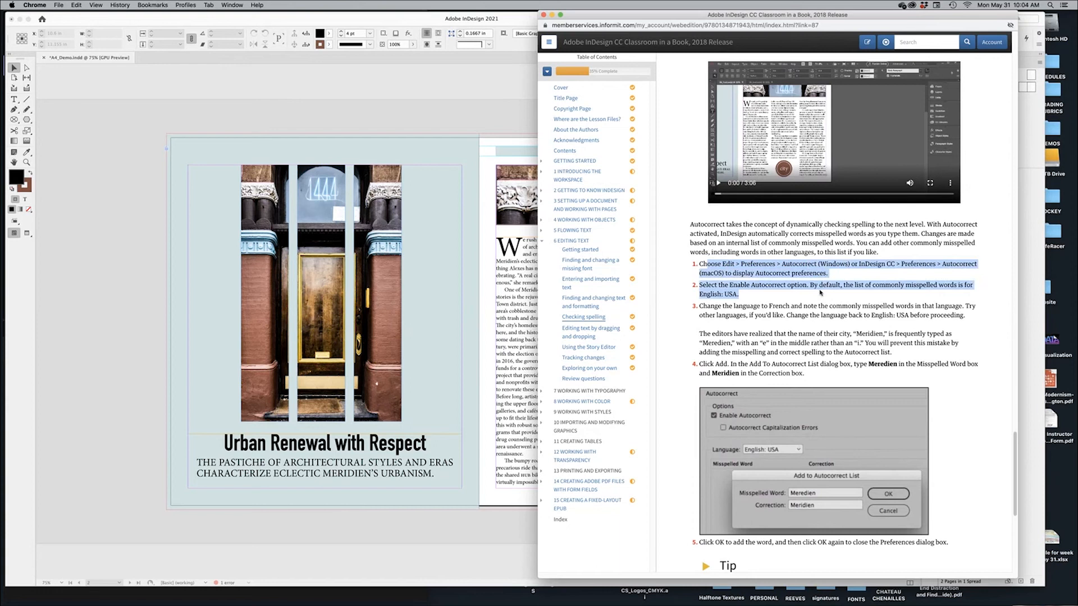
pyautogui.click(840, 295)
pyautogui.moveTo(862, 285); pyautogui.dragTo(834, 295)
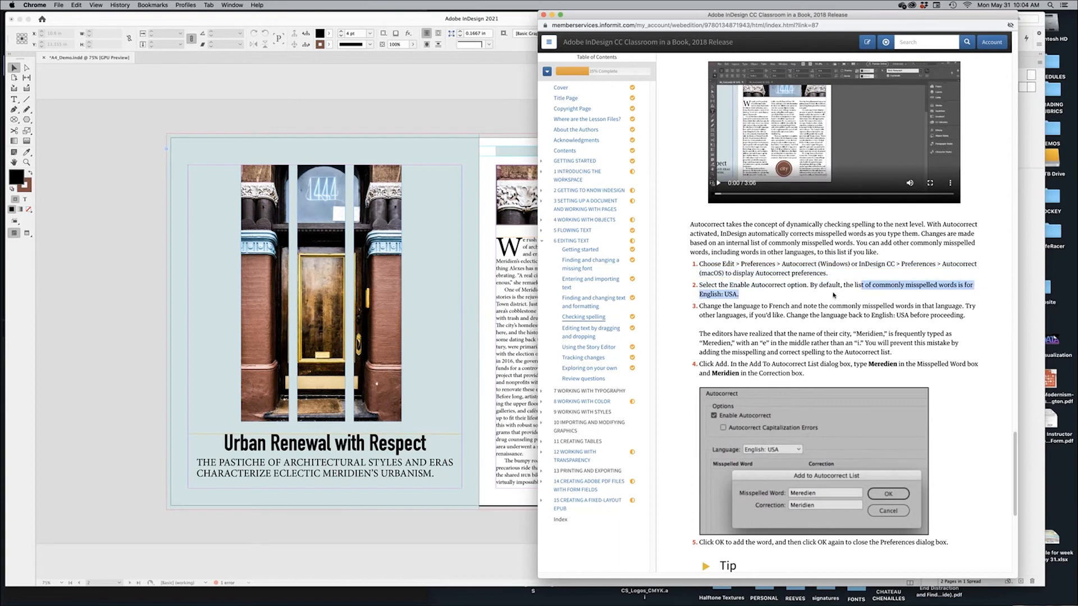
pyautogui.click(740, 307)
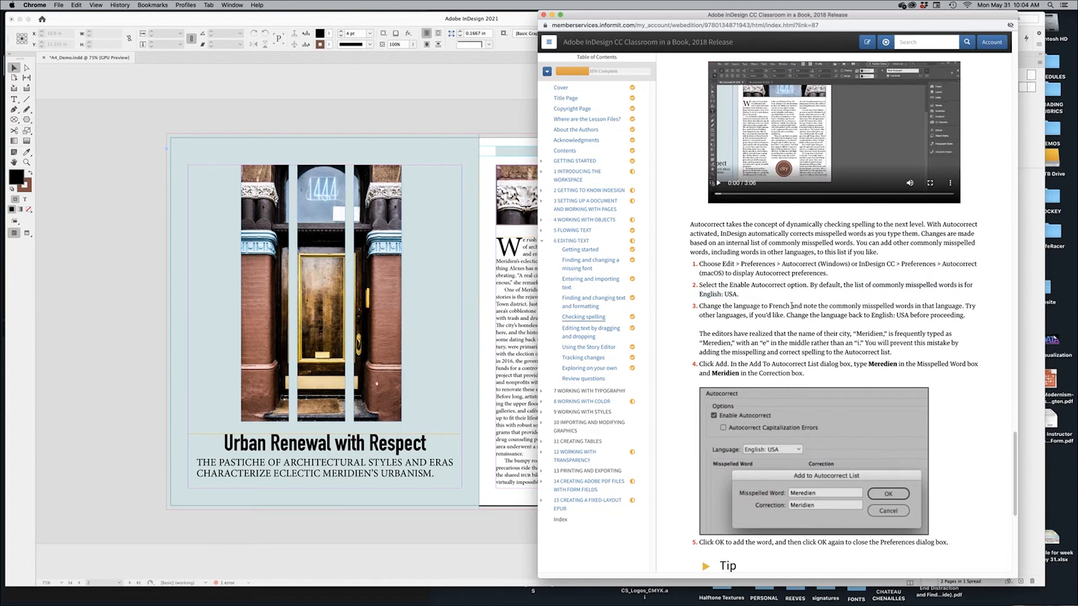
pyautogui.moveTo(813, 306)
pyautogui.mouseDown()
pyautogui.moveTo(933, 306)
pyautogui.moveTo(781, 317)
pyautogui.moveTo(803, 317)
pyautogui.mouseUp()
pyautogui.click(802, 318)
# Back in InDesign, enable Autocorrect in the preferences and set its language to French
pyautogui.click(104, 282)
pyautogui.click(47, 6)
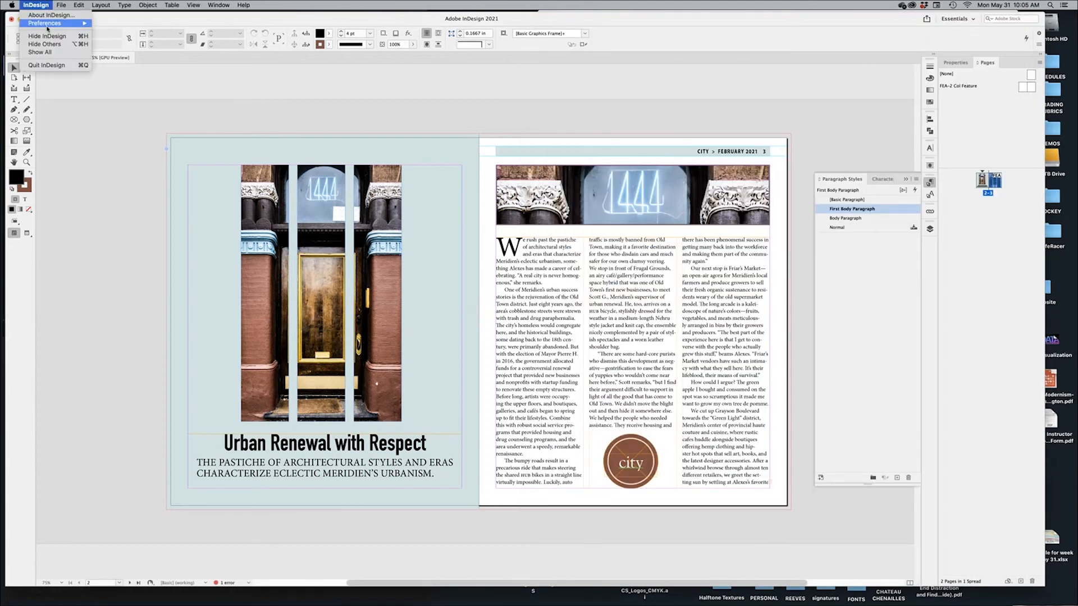
pyautogui.moveTo(47, 27)
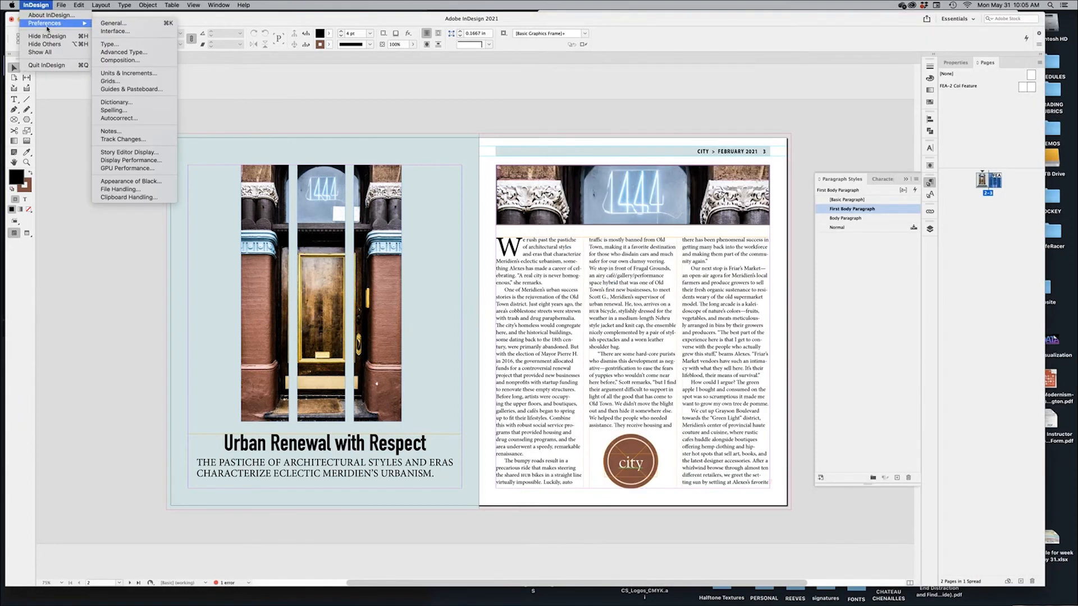
pyautogui.click(119, 117)
pyautogui.click(468, 195)
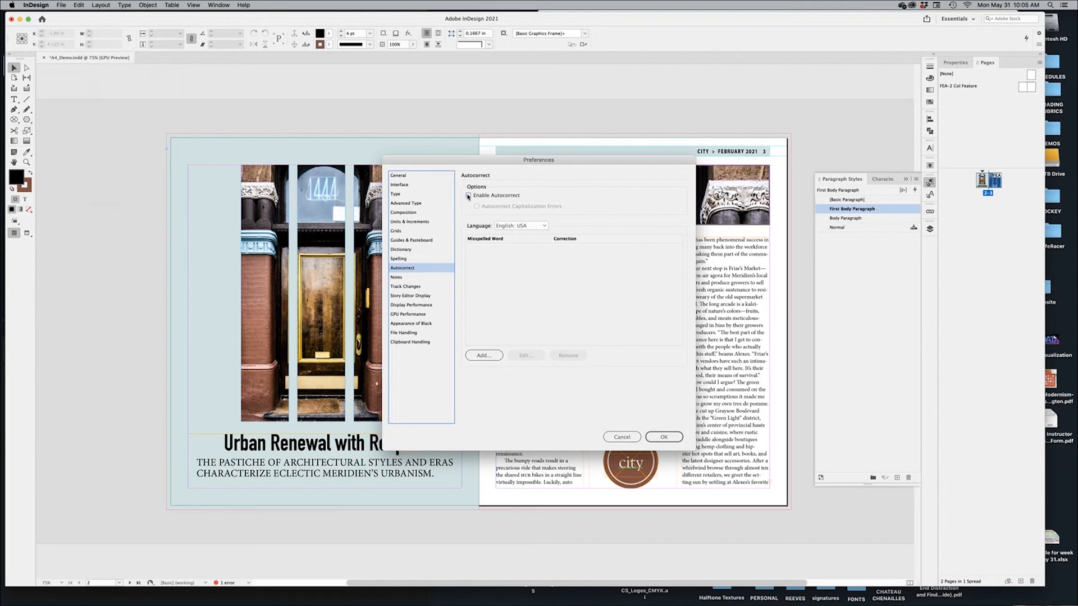
pyautogui.click(541, 226)
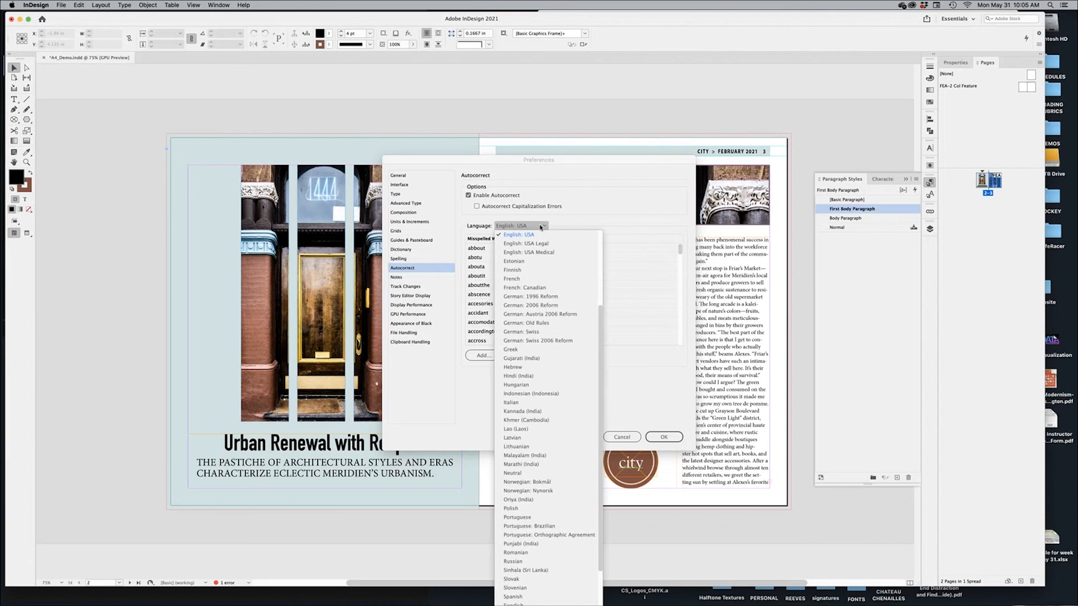
pyautogui.click(528, 280)
pyautogui.click(662, 437)
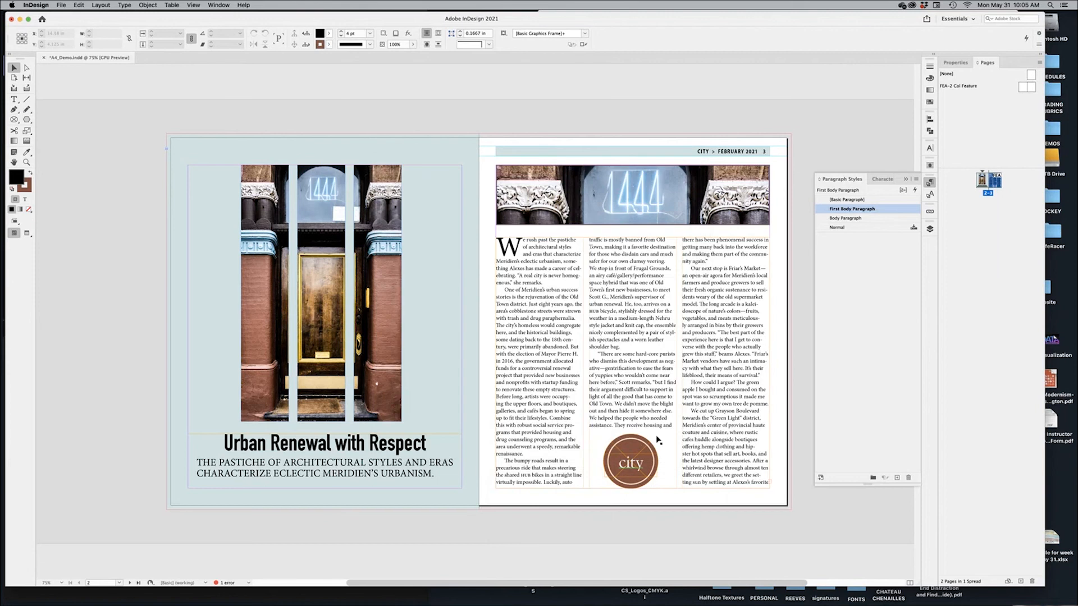
# Switch to the Chrome lesson and read step 4 about adding a misspelled word and its correction to the Autocorrect list
pyautogui.press('super+Tab')
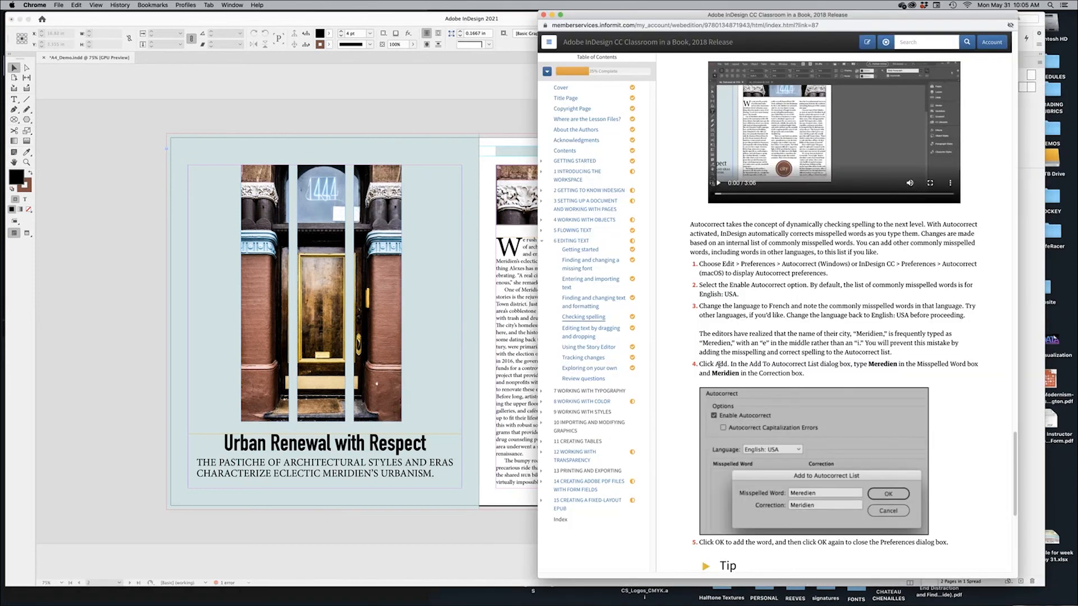
pyautogui.moveTo(707, 363); pyautogui.dragTo(818, 373)
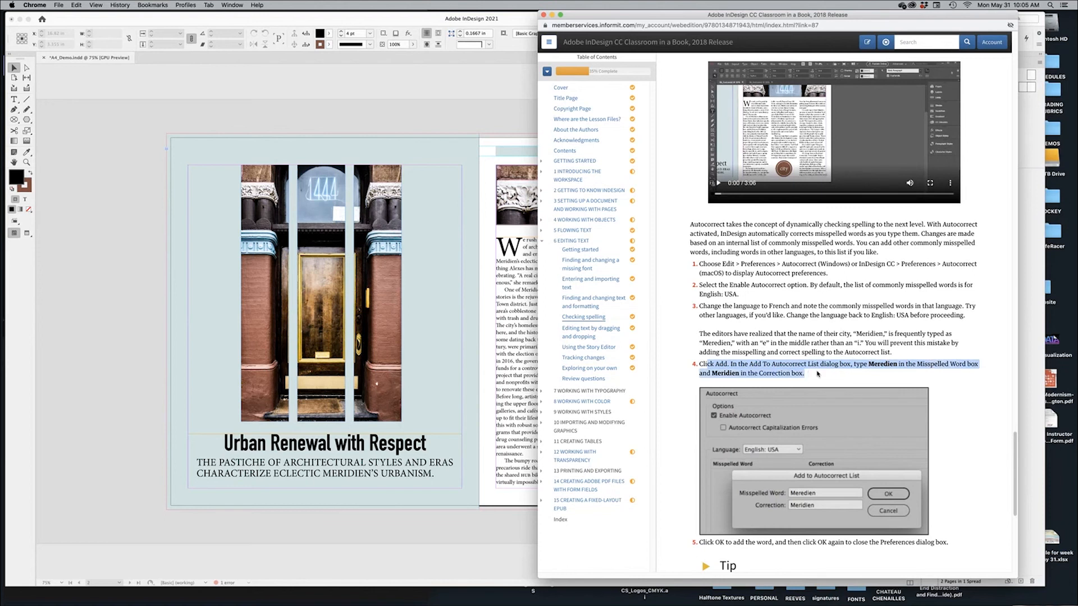
pyautogui.doubleClick(725, 373)
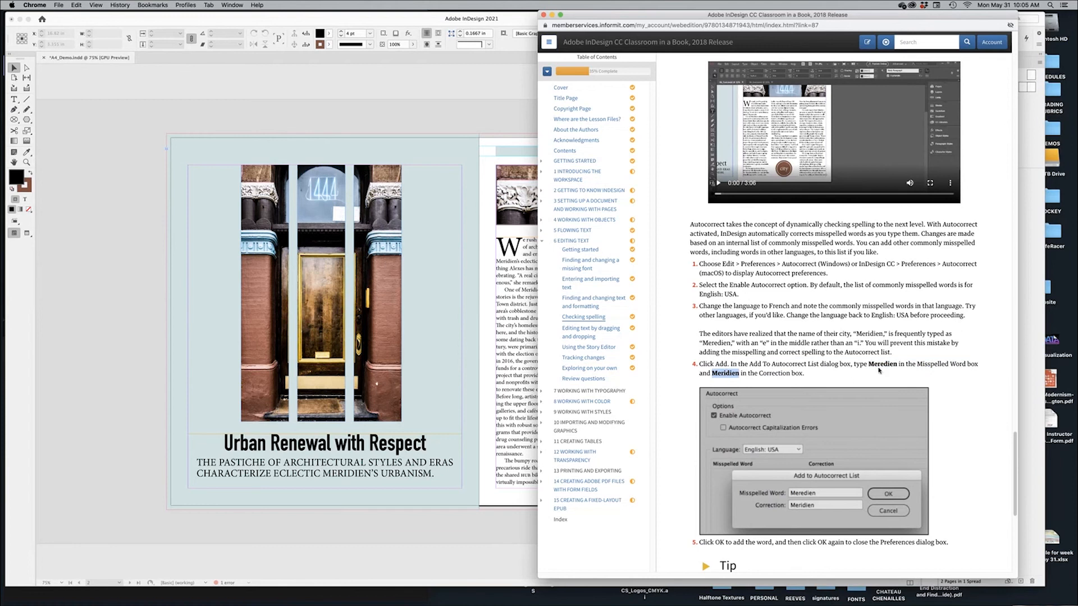
# Back in InDesign, set the Autocorrect language in the preferences to English: USA
pyautogui.click(477, 536)
pyautogui.click(61, 5)
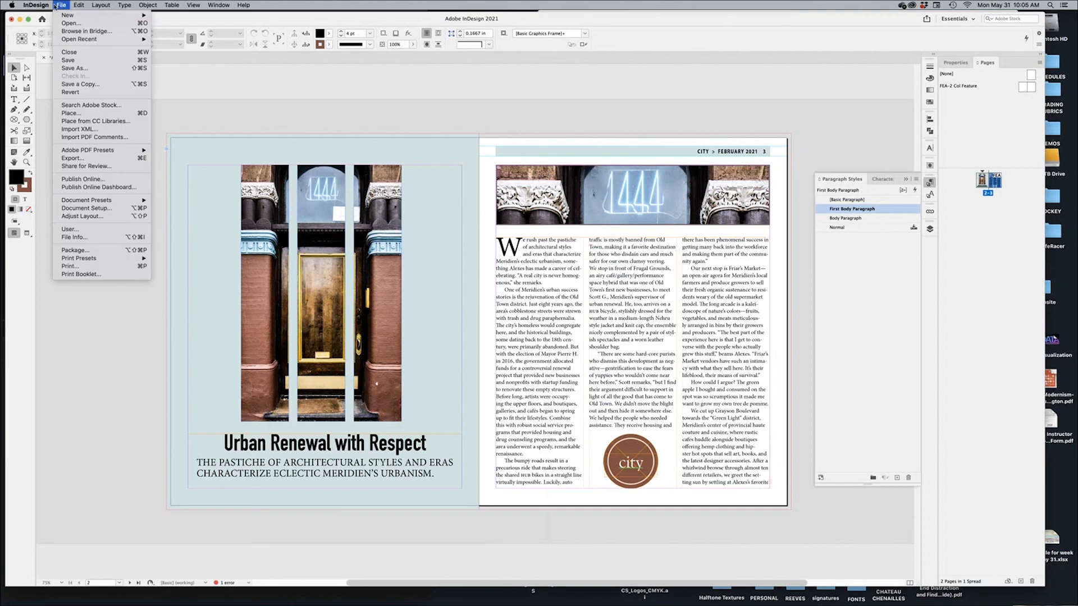
pyautogui.moveTo(45, 6)
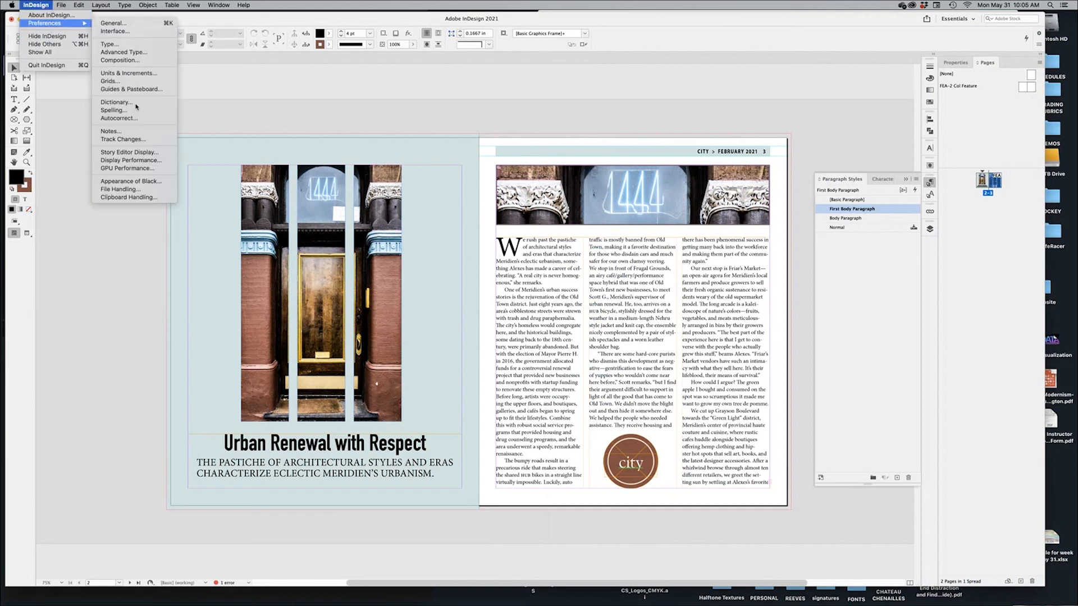
pyautogui.click(136, 119)
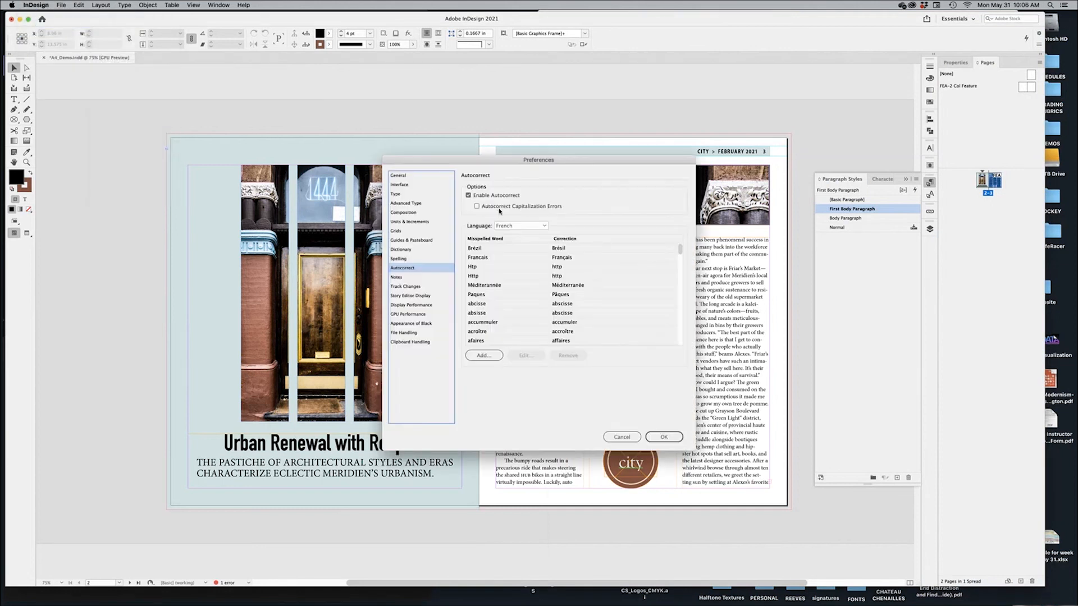
pyautogui.click(519, 225)
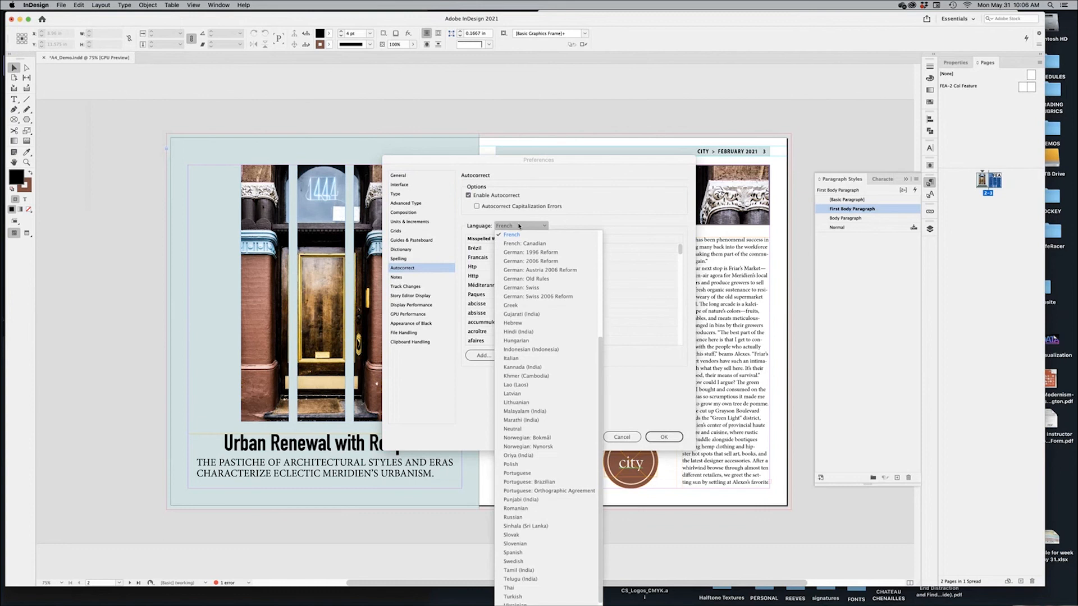
pyautogui.scroll(2, 519, 225)
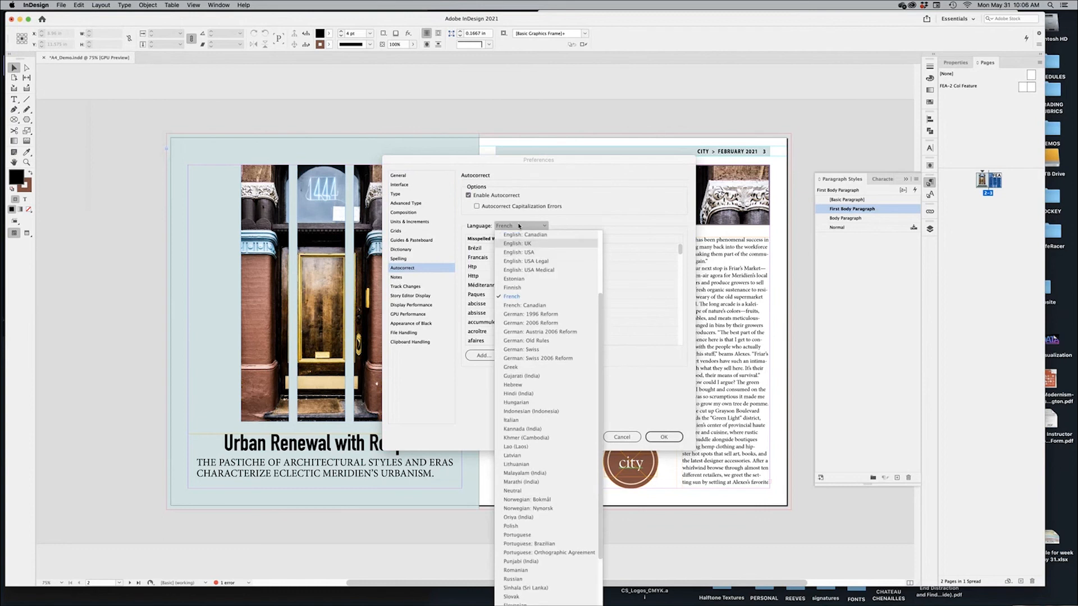
pyautogui.click(531, 253)
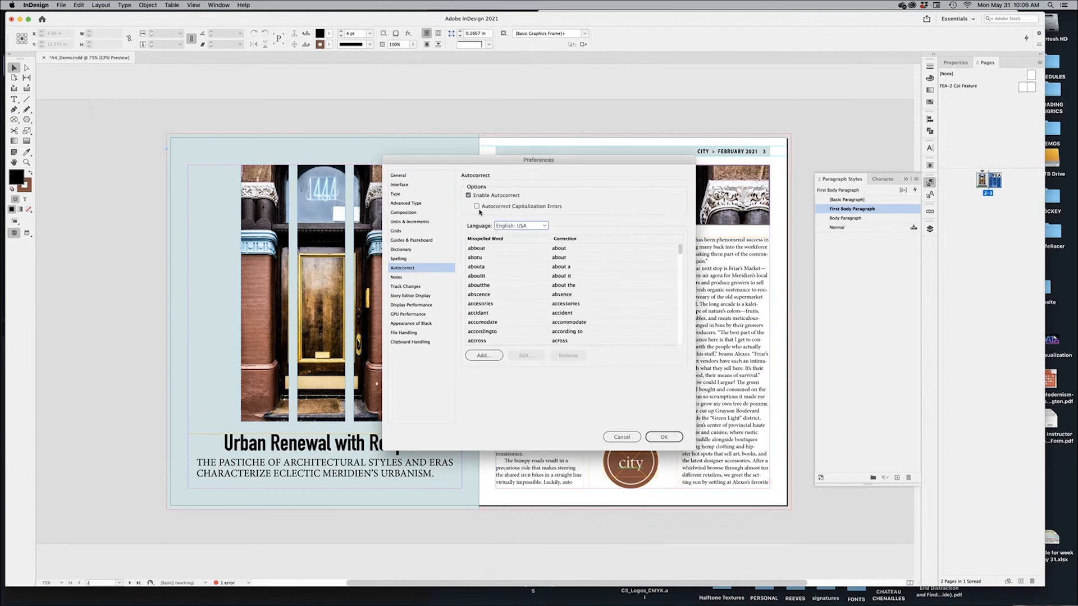
# Add the misspelled word Meredien with the correction Meridien to the Autocorrect list and accept the preferences
pyautogui.click(494, 355)
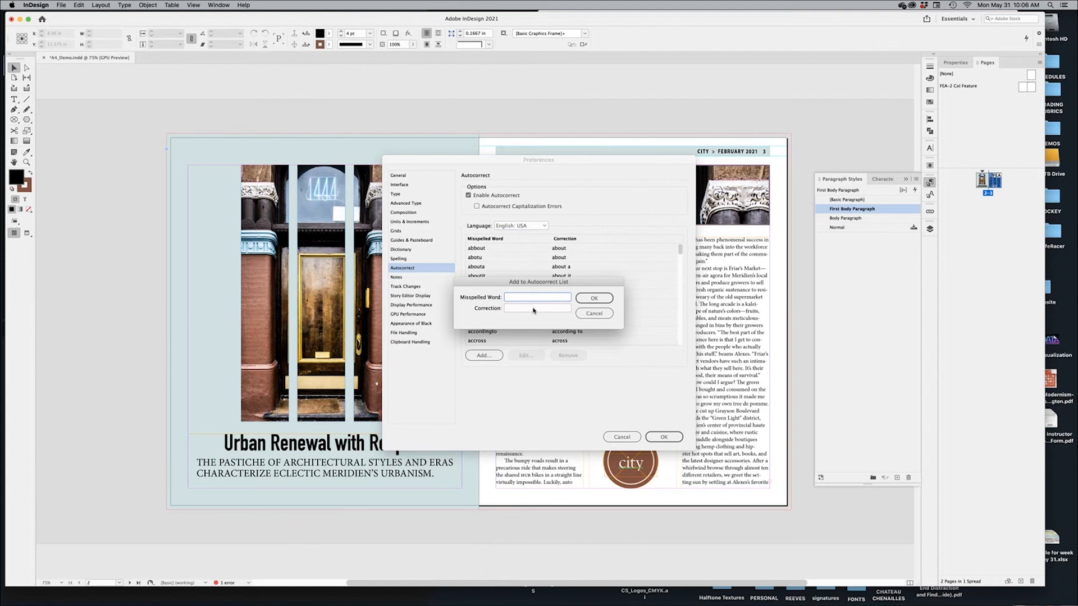
pyautogui.write('Mei')
pyautogui.write('edien')
pyautogui.press('Tab')
pyautogui.write('Meridien')
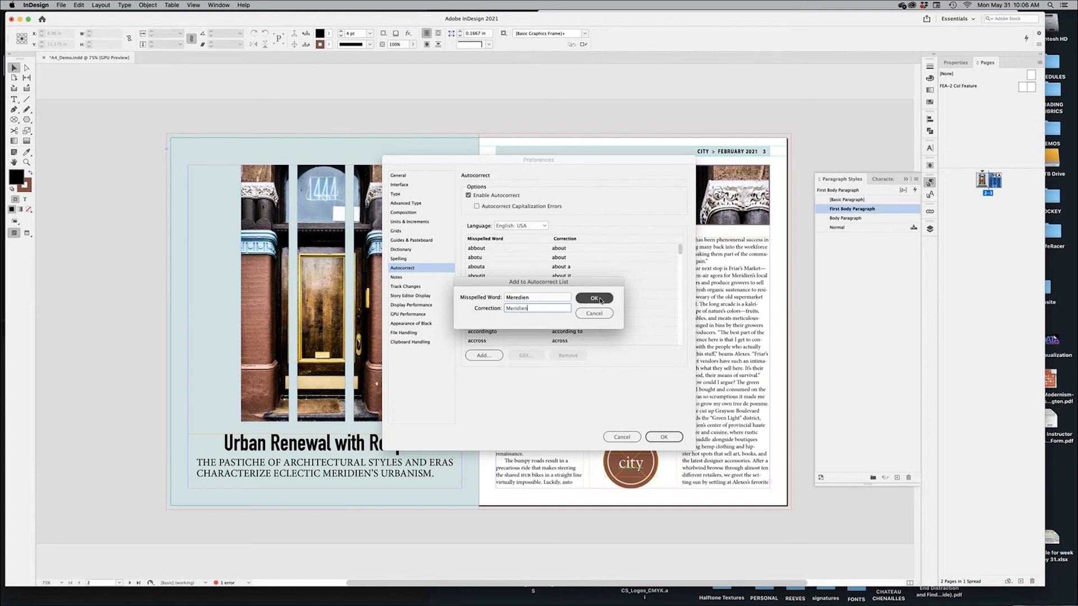
pyautogui.press('Tab')
pyautogui.click(594, 298)
pyautogui.click(663, 438)
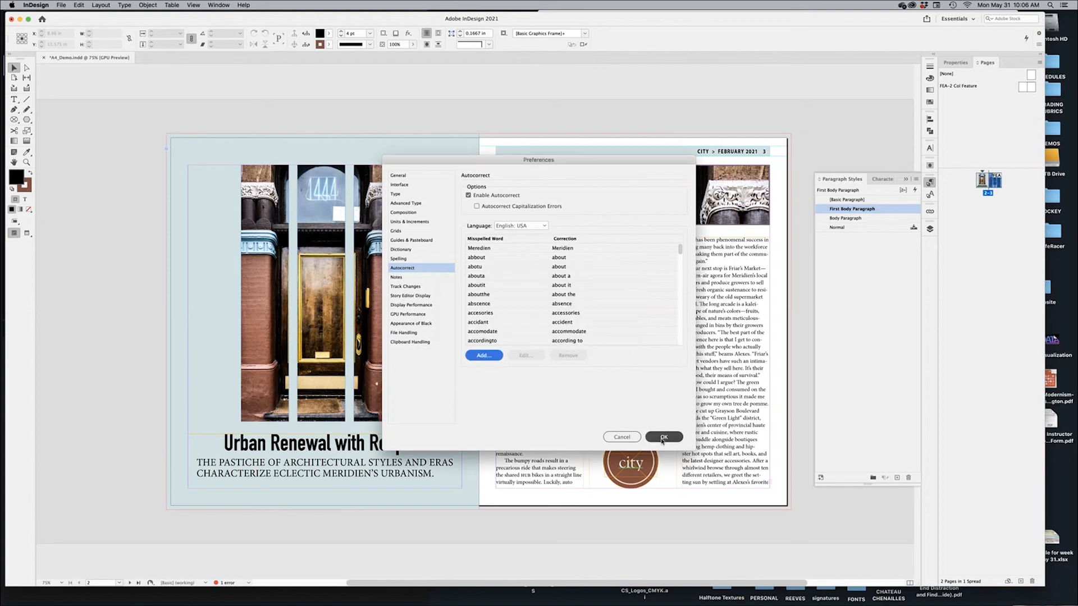
pyautogui.click(663, 436)
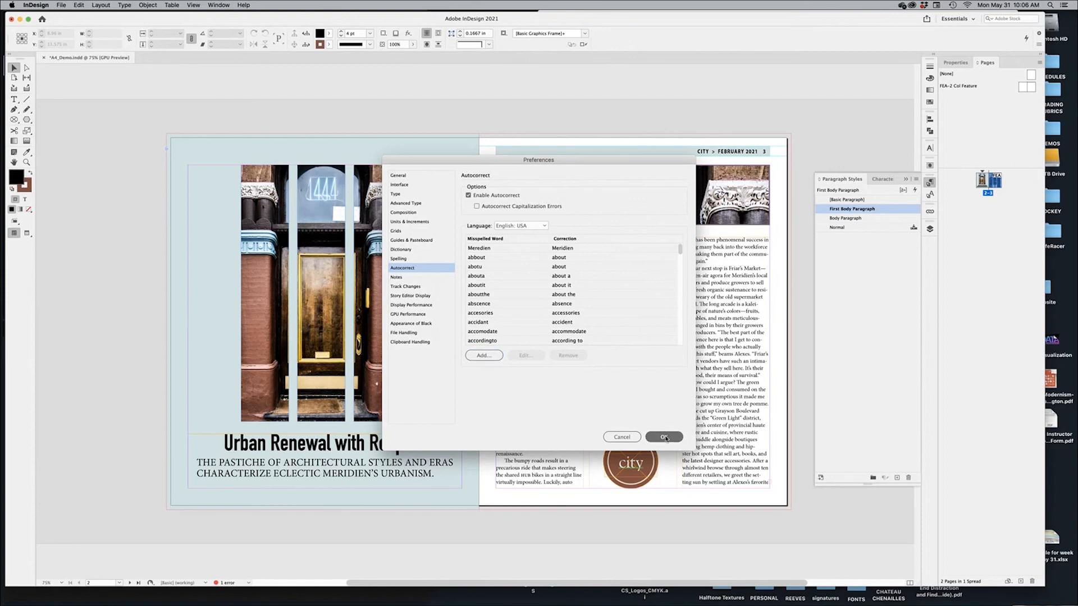
# Switch to the Chrome lesson and read steps 6 to 8 about testing Autocorrect and saving the file
pyautogui.press('super+Tab')
pyautogui.moveTo(735, 372); pyautogui.dragTo(873, 374)
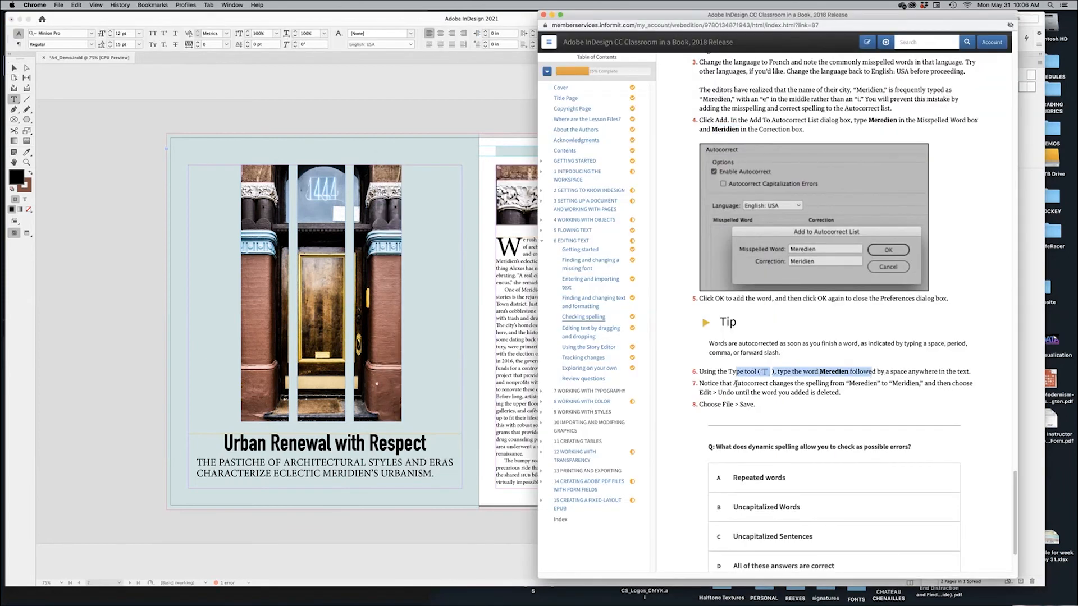
pyautogui.moveTo(734, 384); pyautogui.dragTo(832, 406)
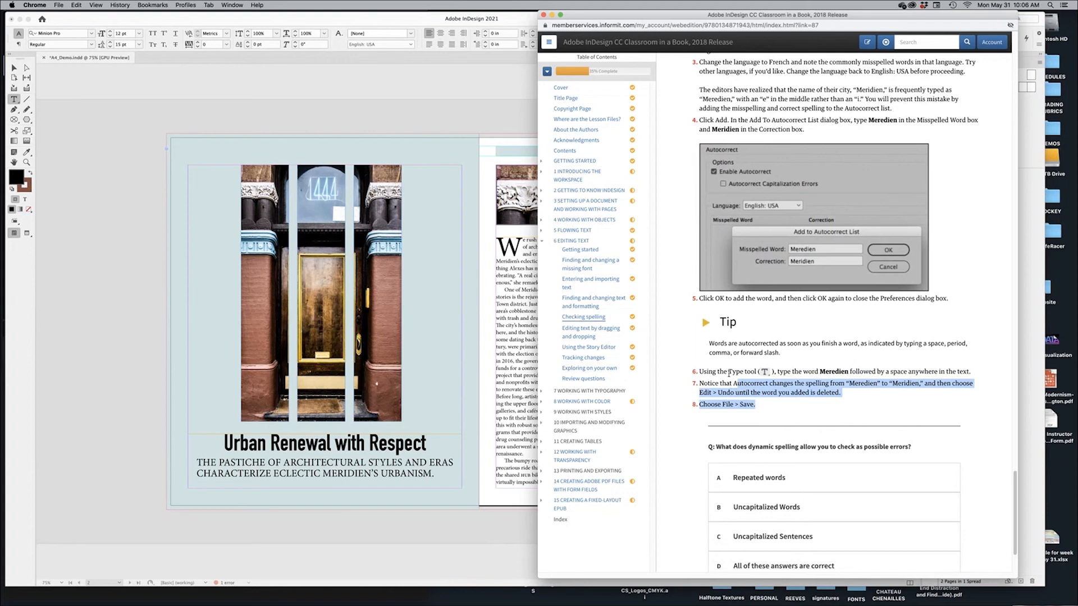
pyautogui.moveTo(729, 373); pyautogui.dragTo(801, 400)
pyautogui.click(462, 534)
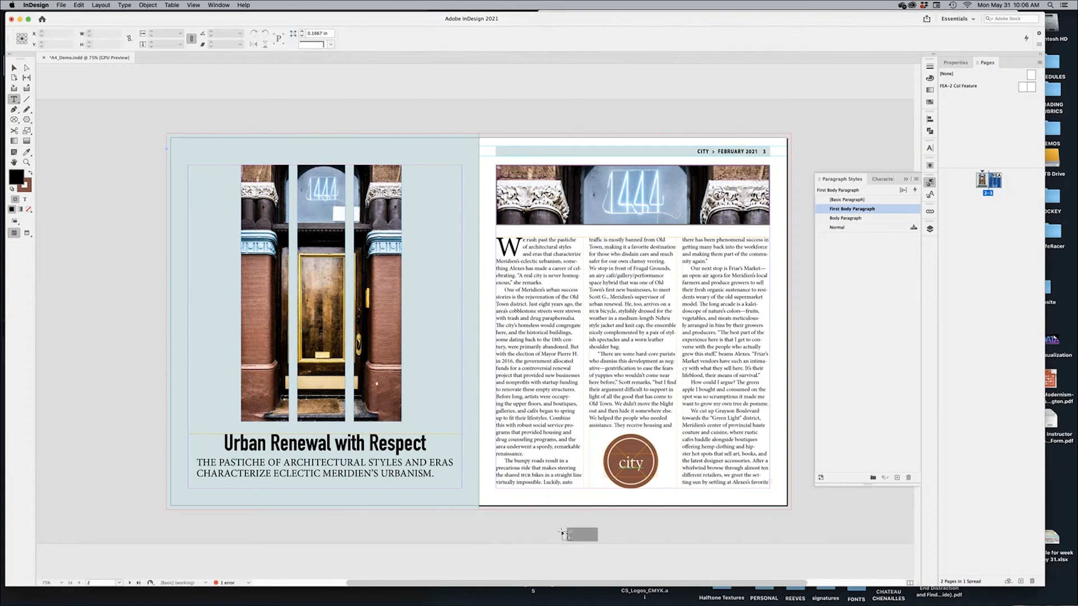
pyautogui.press('super+f')
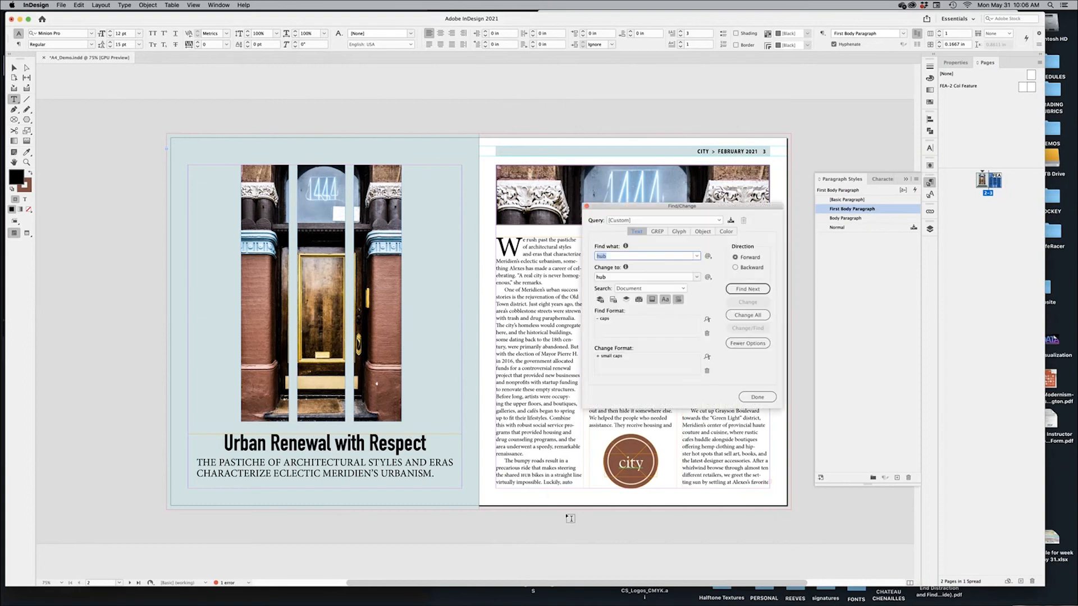
pyautogui.click(757, 397)
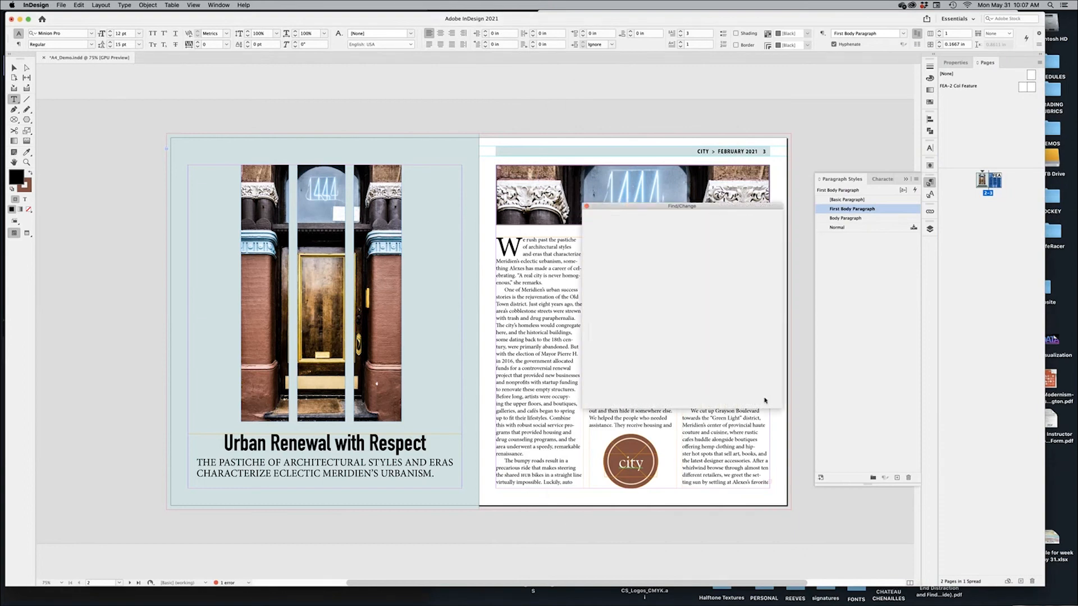
# Recheck steps 6 to 8 in the Chrome lesson, return to InDesign and save the document, with the right page's article enlarged
pyautogui.press('super+Tab')
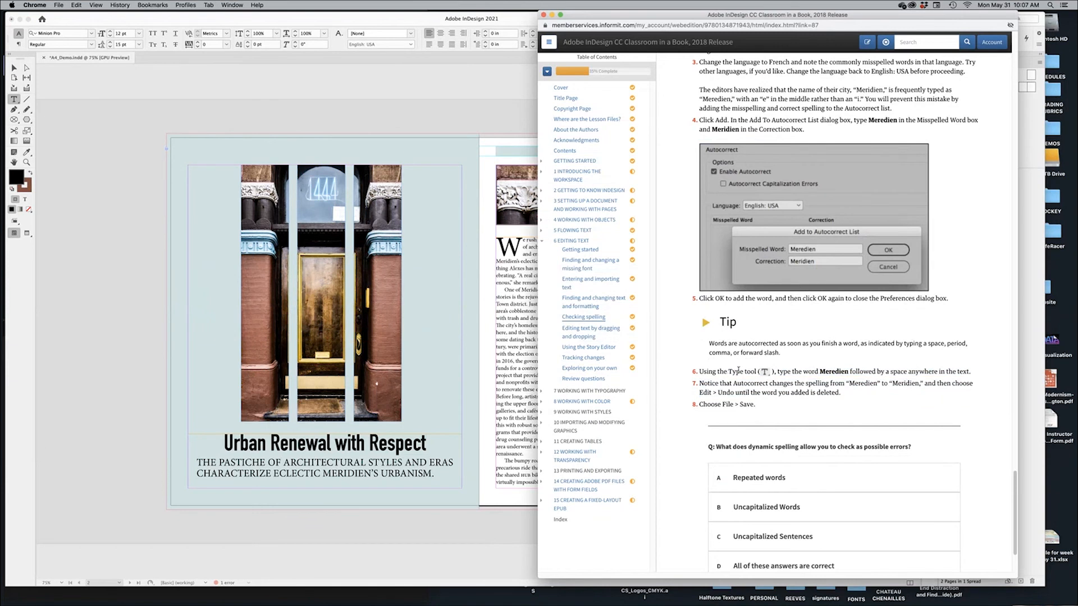
pyautogui.moveTo(728, 372); pyautogui.dragTo(843, 405)
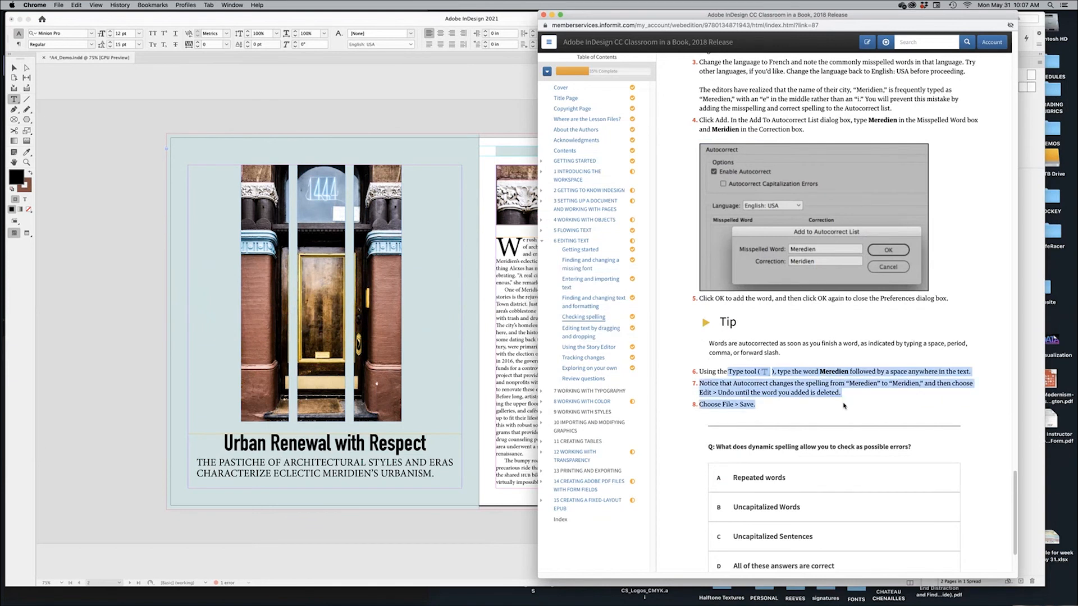
pyautogui.click(496, 535)
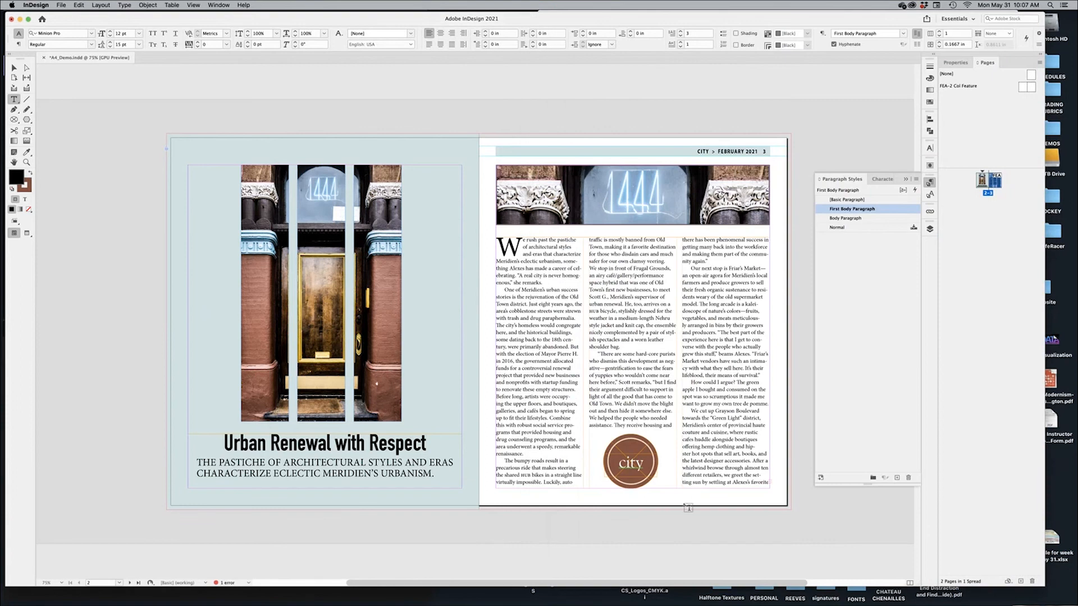
pyautogui.press('super+space')
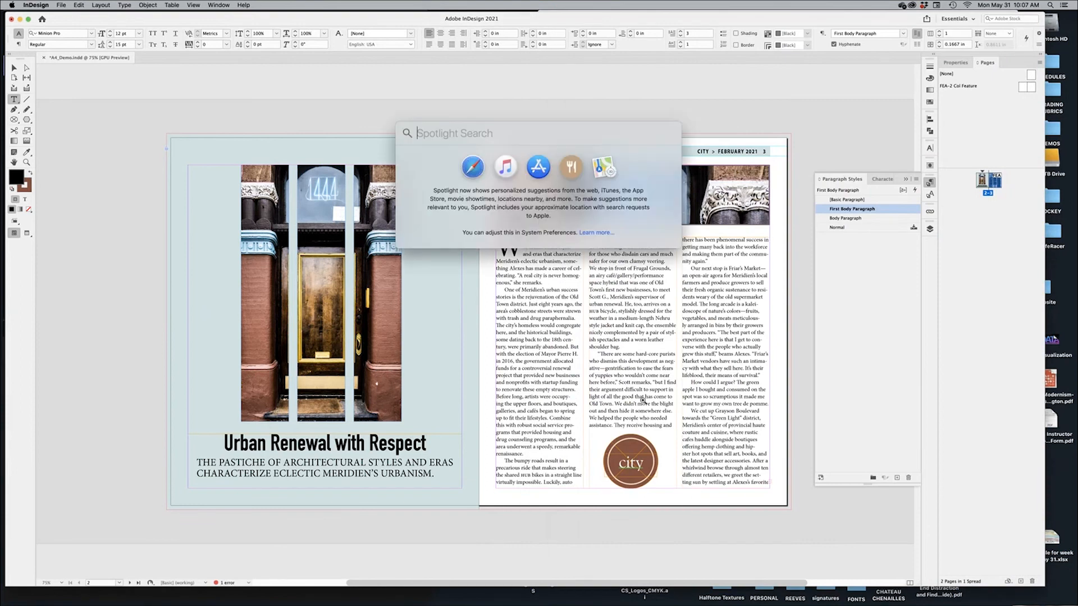
pyautogui.press('Escape')
pyautogui.scroll(5, 643, 399)
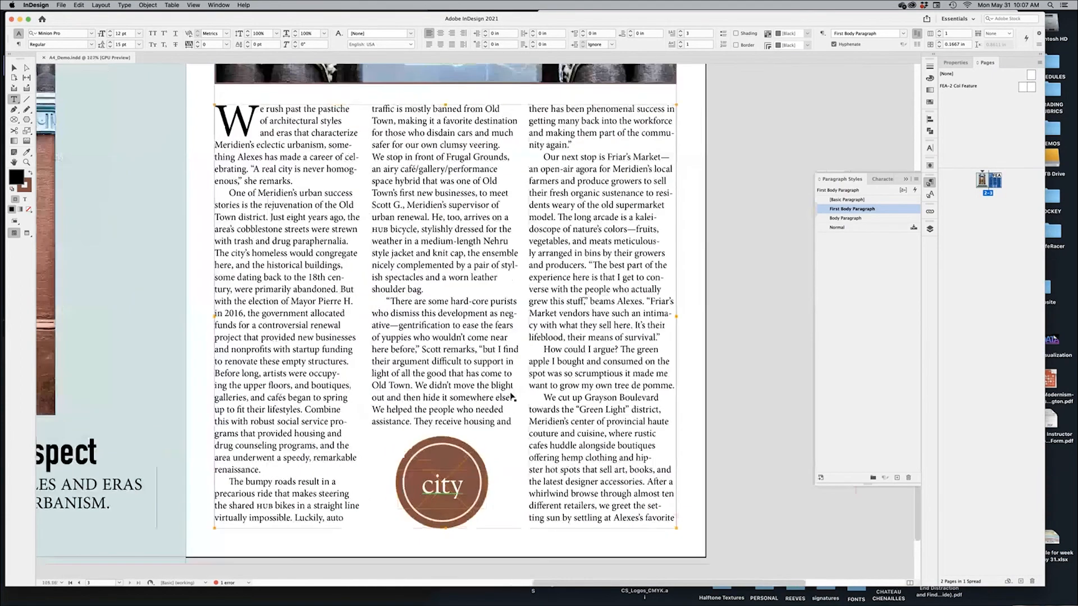
# Open the Chrome lesson's section on editing text by dragging and dropping, and enable drag-and-drop text editing in Layout View in InDesign's Type preferences
pyautogui.press('super+Tab')
pyautogui.click(738, 562)
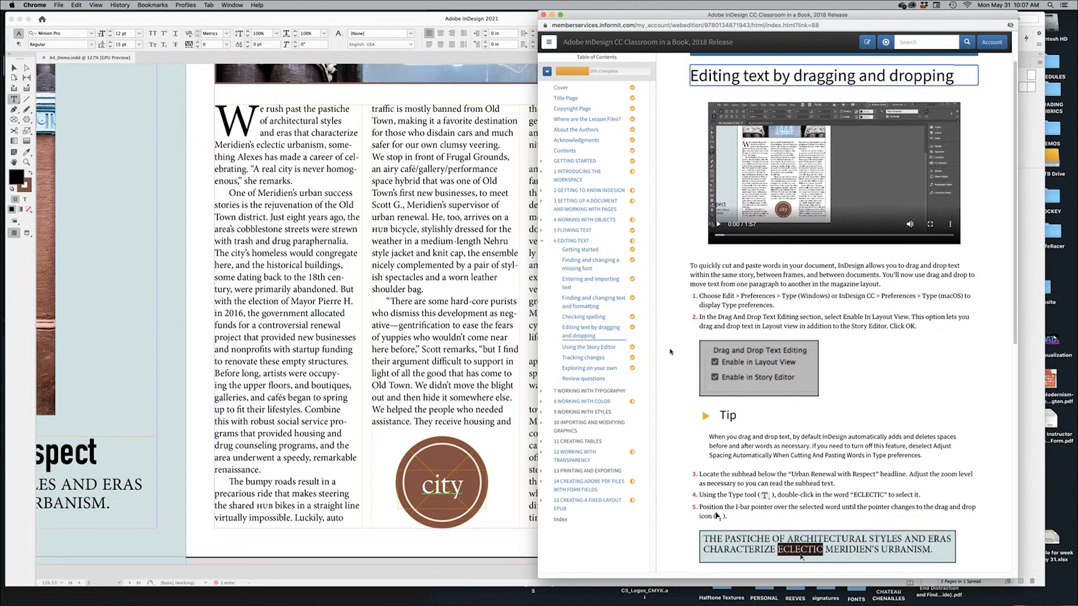
pyautogui.click(316, 572)
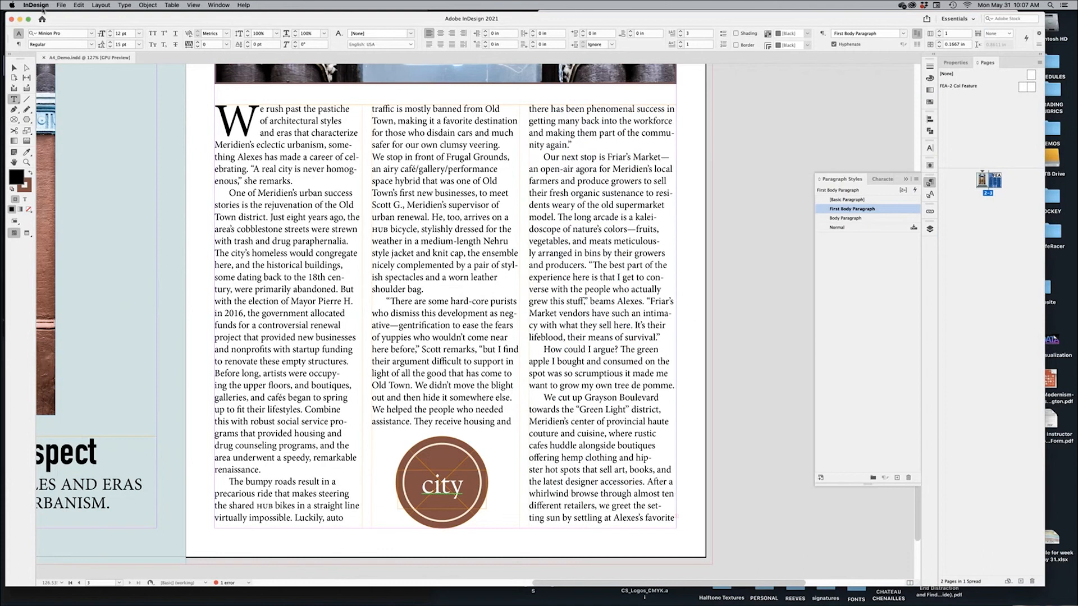
pyautogui.click(46, 5)
pyautogui.moveTo(42, 23)
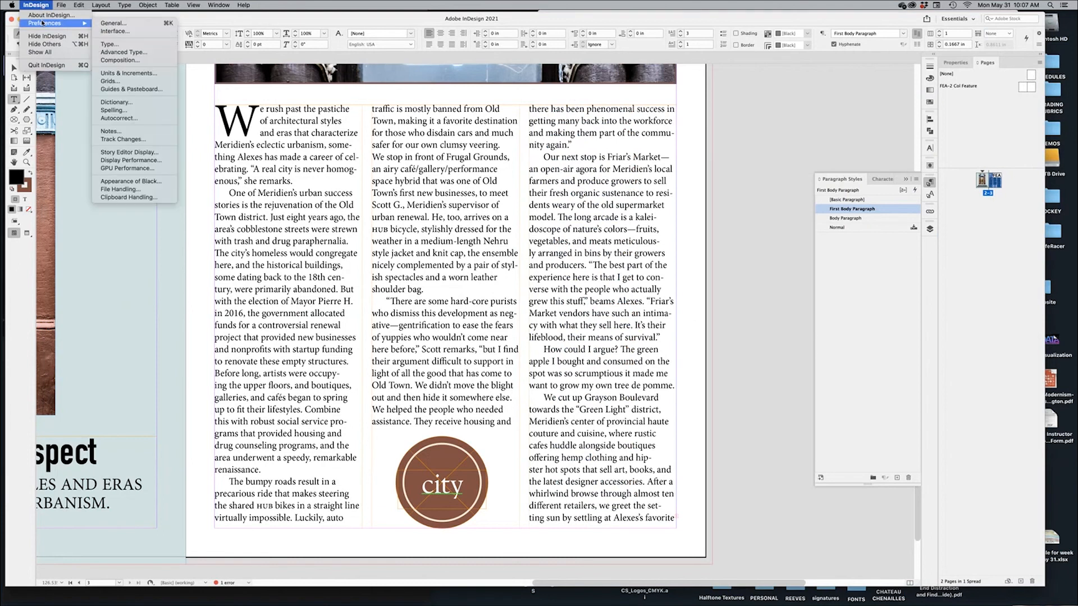
pyautogui.click(109, 44)
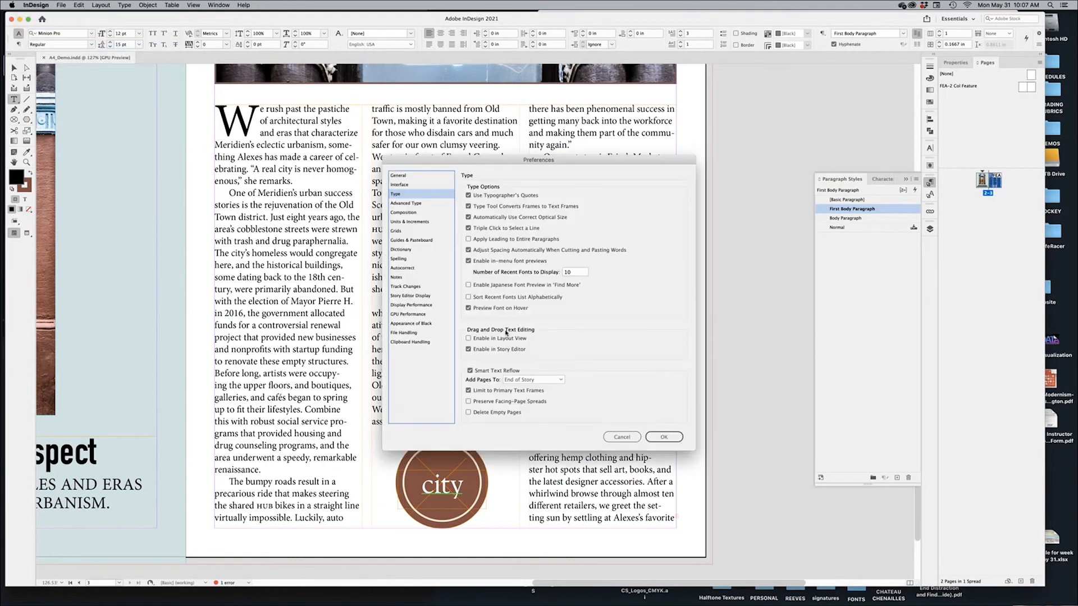
pyautogui.click(468, 339)
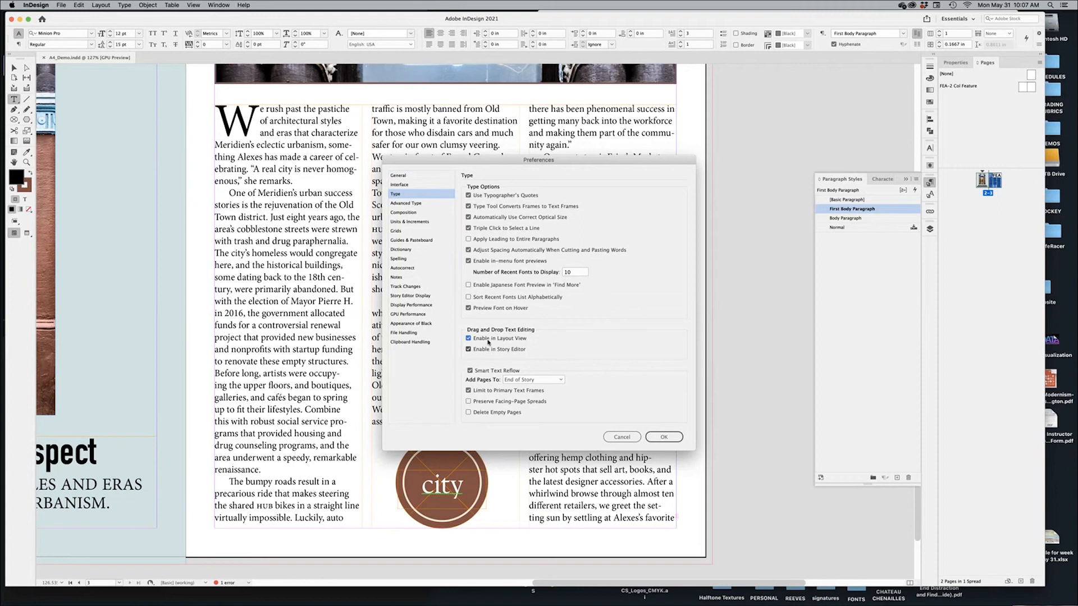
pyautogui.click(663, 440)
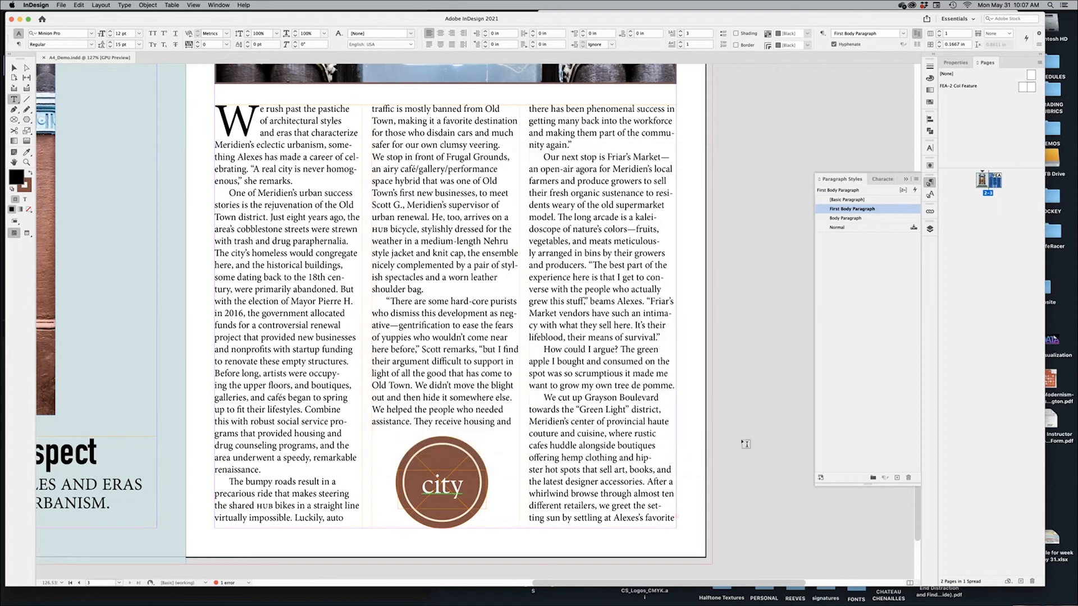
# Bring the left page's subhead into view and read the Chrome lesson's steps 3 to 7 on moving a word by drag and drop
pyautogui.hotkey('shift', 'pageup')
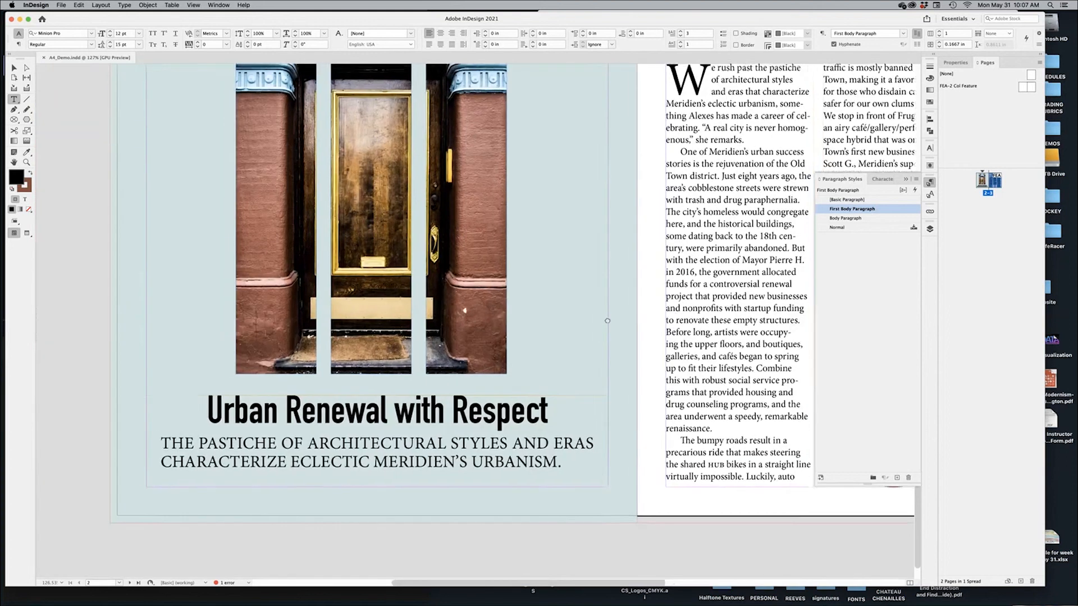
pyautogui.press('super+Tab')
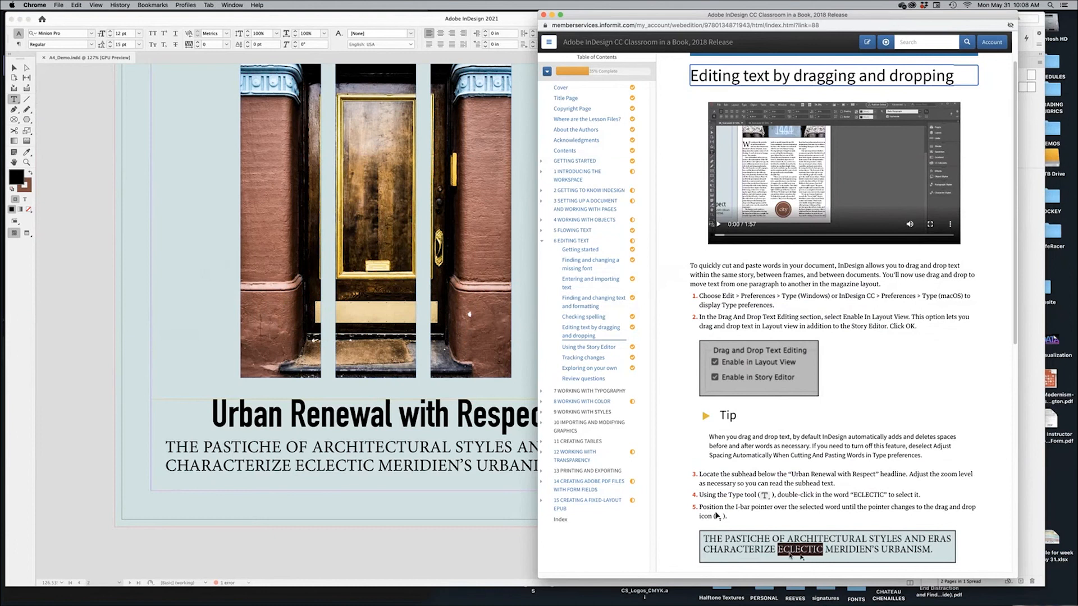
pyautogui.scroll(-5, 828, 366)
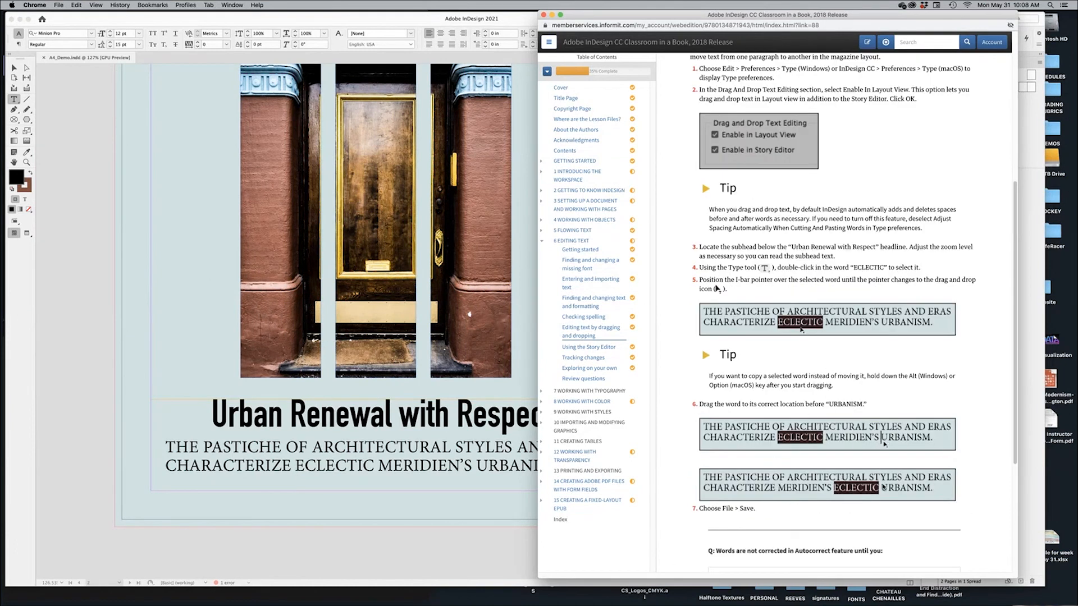
# In InDesign, move the word ECLECTIC in the left page's subhead to just before URBANISM and deselect it
pyautogui.click(334, 466)
pyautogui.doubleClick(334, 466)
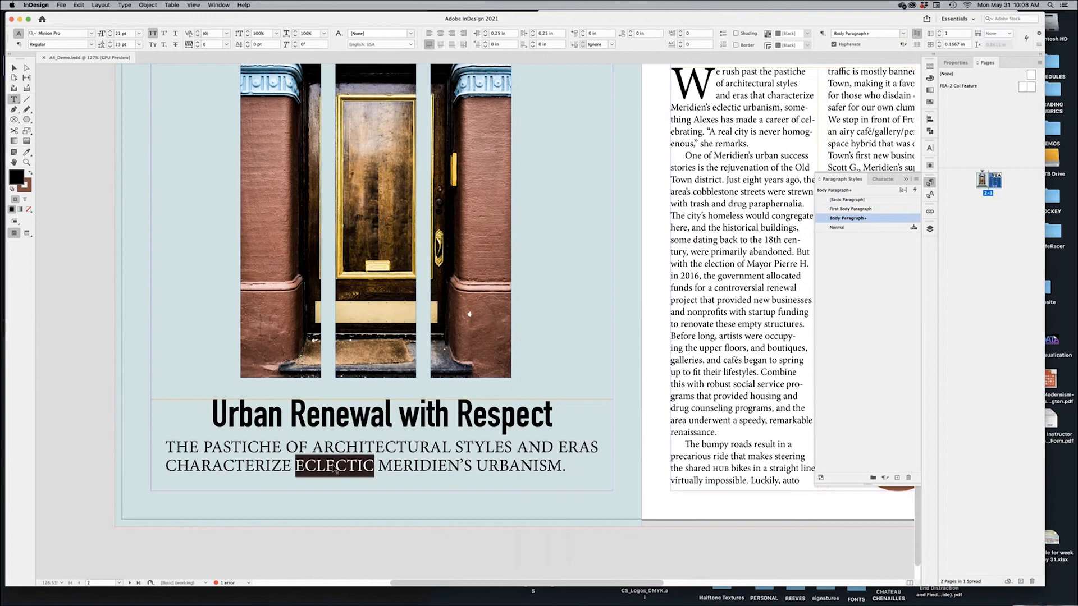
pyautogui.click(387, 474)
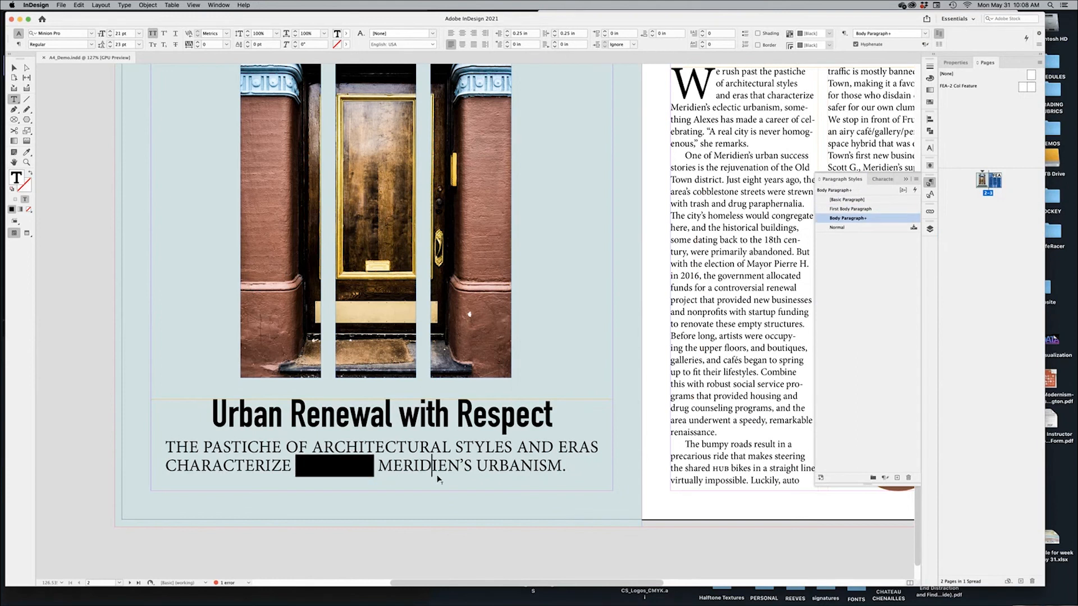
pyautogui.click(474, 472)
pyautogui.moveTo(474, 473); pyautogui.dragTo(475, 473)
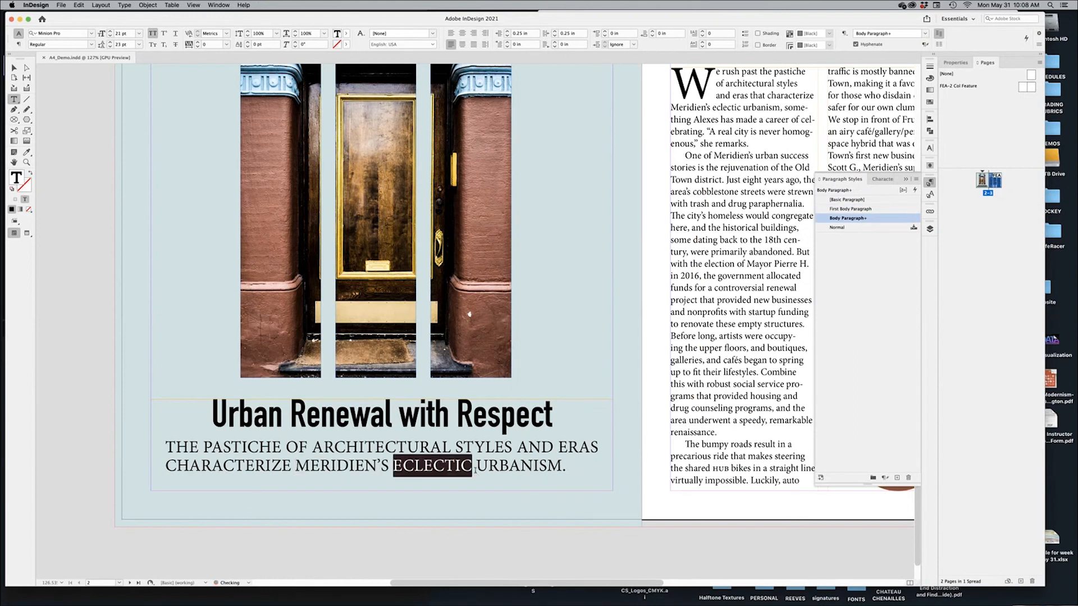
pyautogui.click(443, 554)
# Switch to the Chrome lesson, reach the end of the drag-and-drop section and open the next section, Using the Story Editor
pyautogui.press('super+Tab')
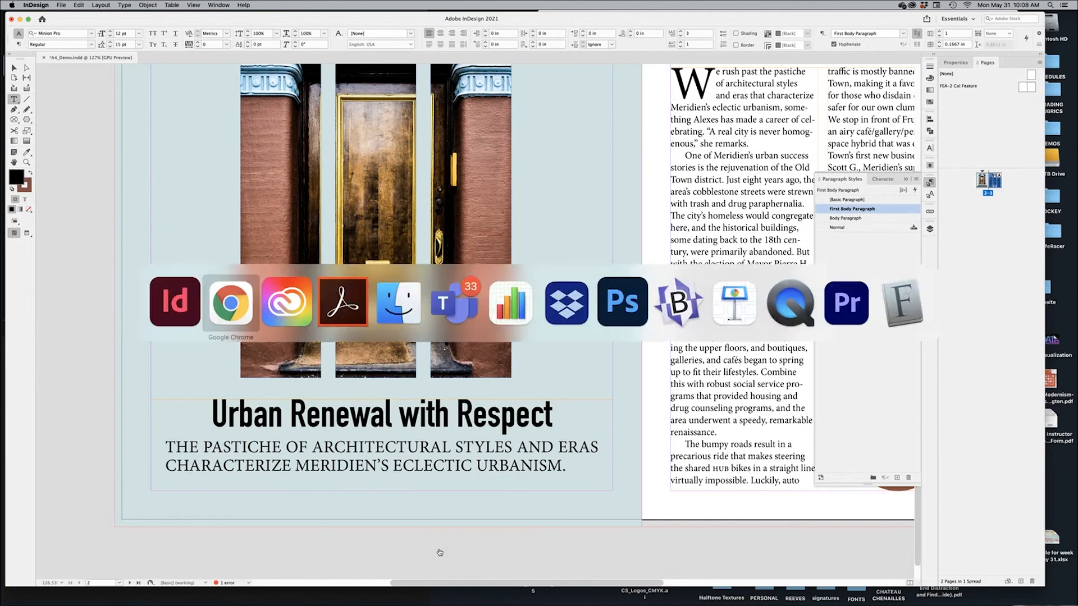
pyautogui.scroll(-4, 858, 383)
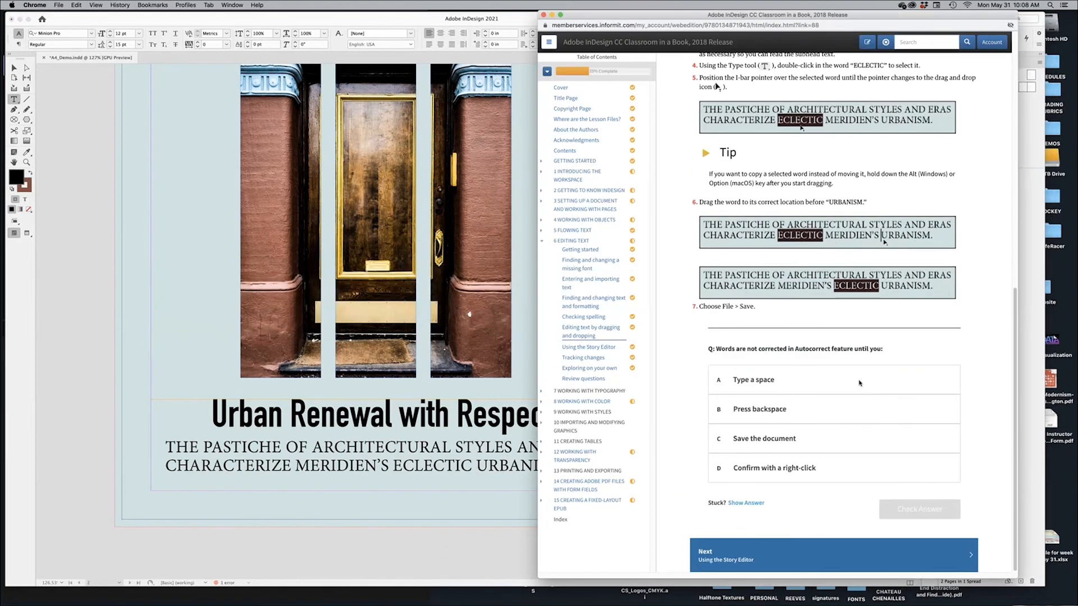
pyautogui.click(750, 558)
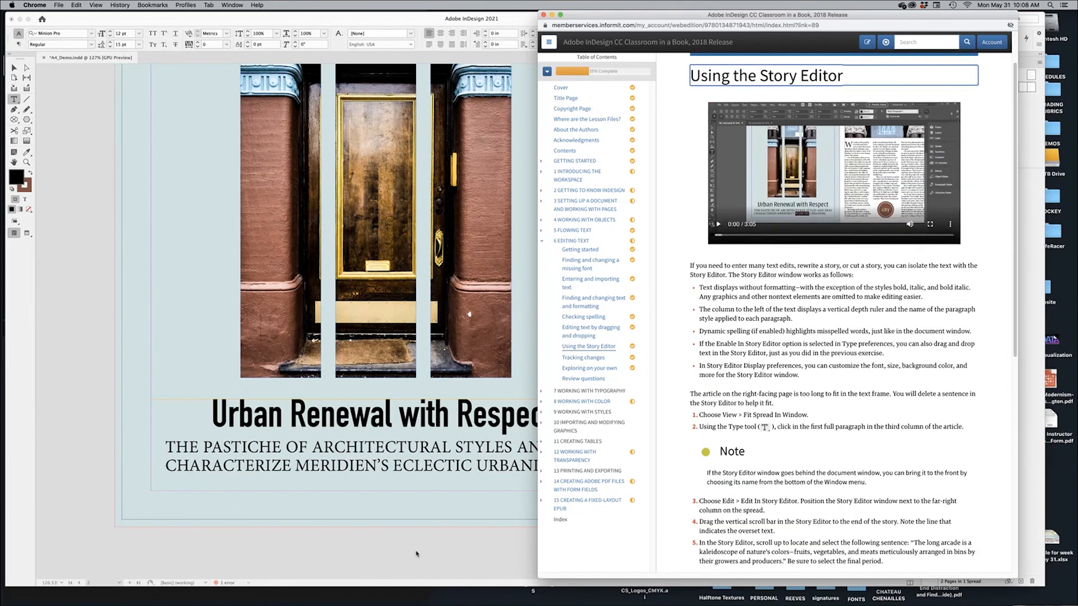
# Read the lesson's Story Editor steps 1 to 5, highlighting the instructions on opening the editor, finding overset text and selecting the sentence
pyautogui.press('super+Tab')
pyautogui.press('super+Tab')
pyautogui.scroll(-3, 876, 368)
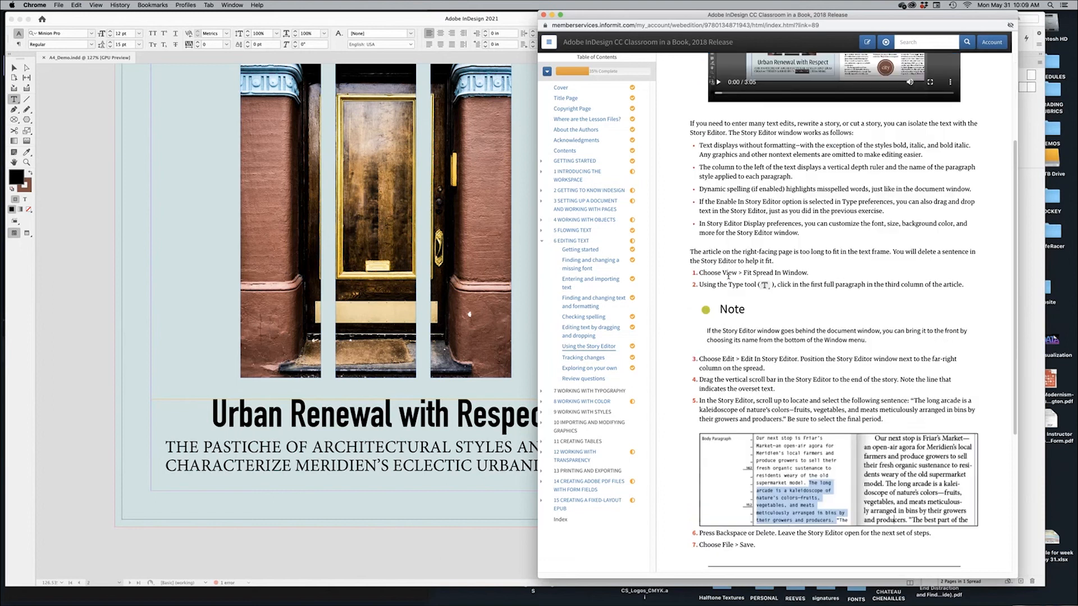
pyautogui.moveTo(723, 273); pyautogui.dragTo(788, 284)
pyautogui.moveTo(717, 359); pyautogui.dragTo(768, 372)
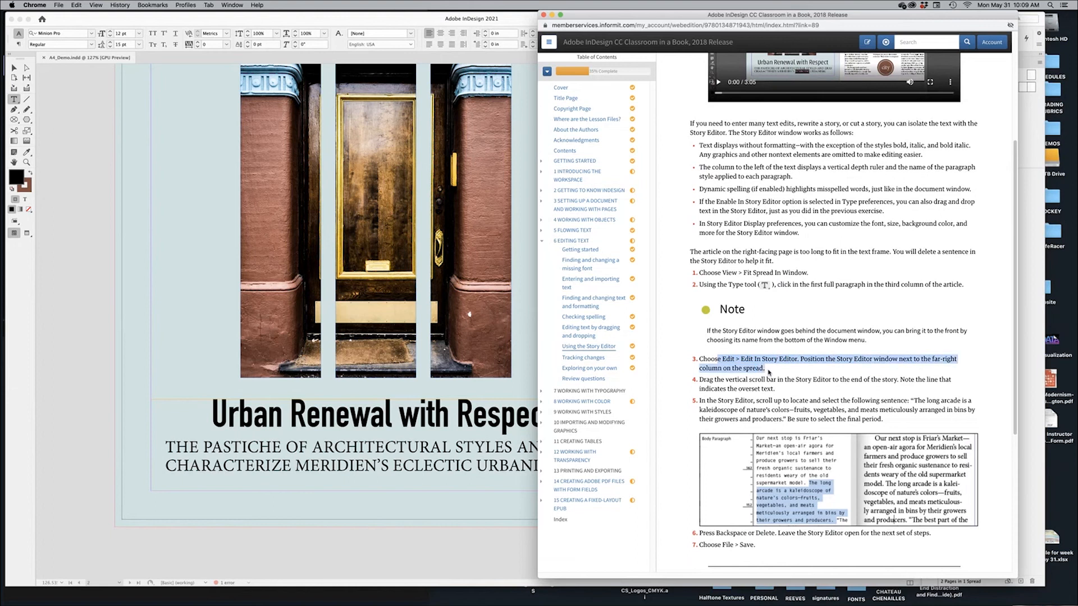
pyautogui.click(789, 380)
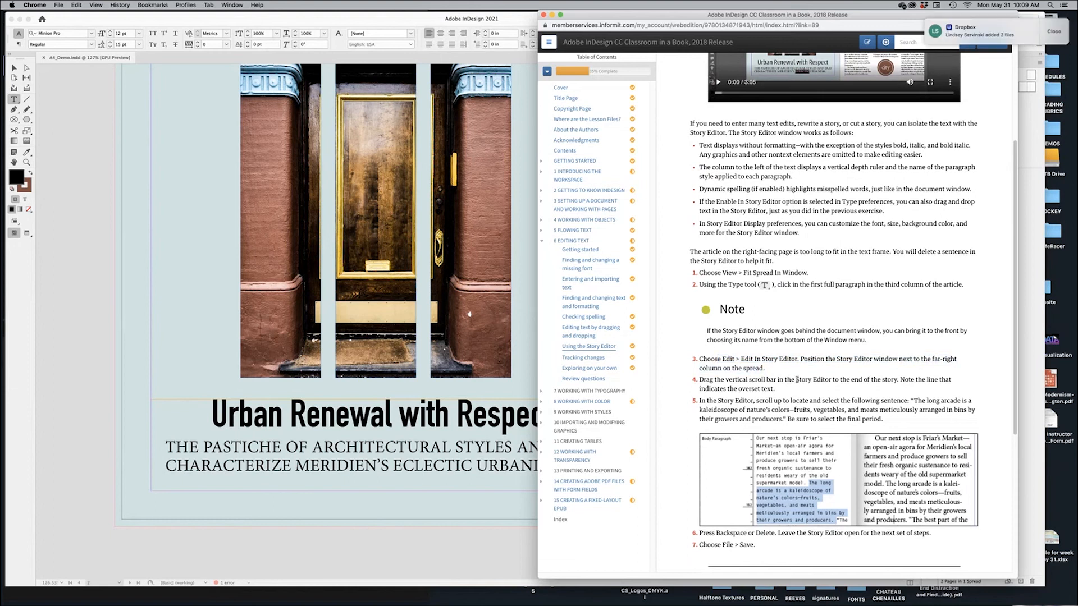
pyautogui.moveTo(795, 381); pyautogui.dragTo(773, 397)
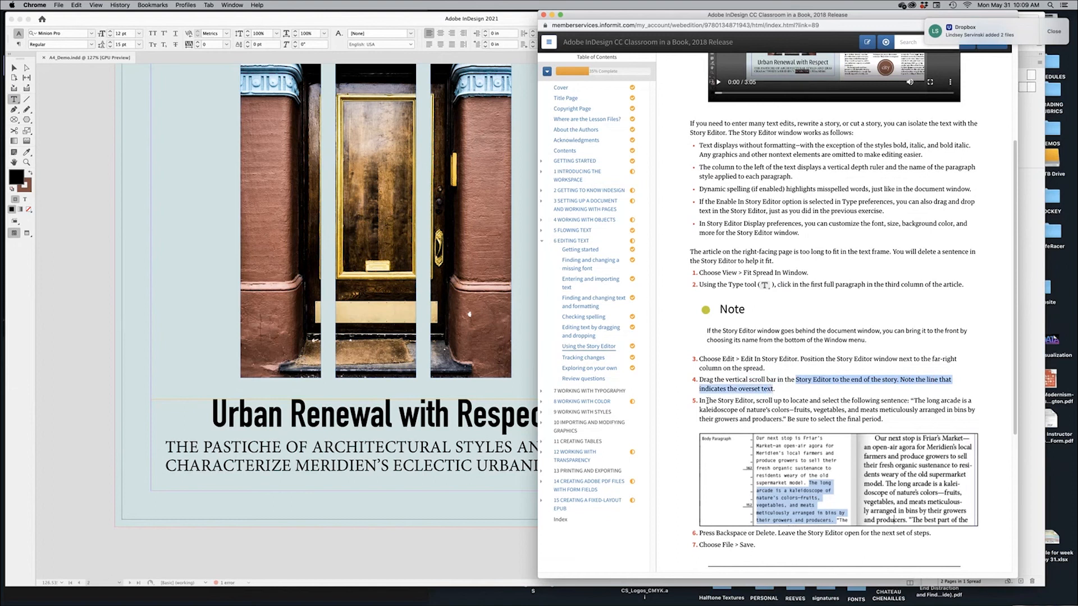
pyautogui.moveTo(708, 400); pyautogui.dragTo(785, 426)
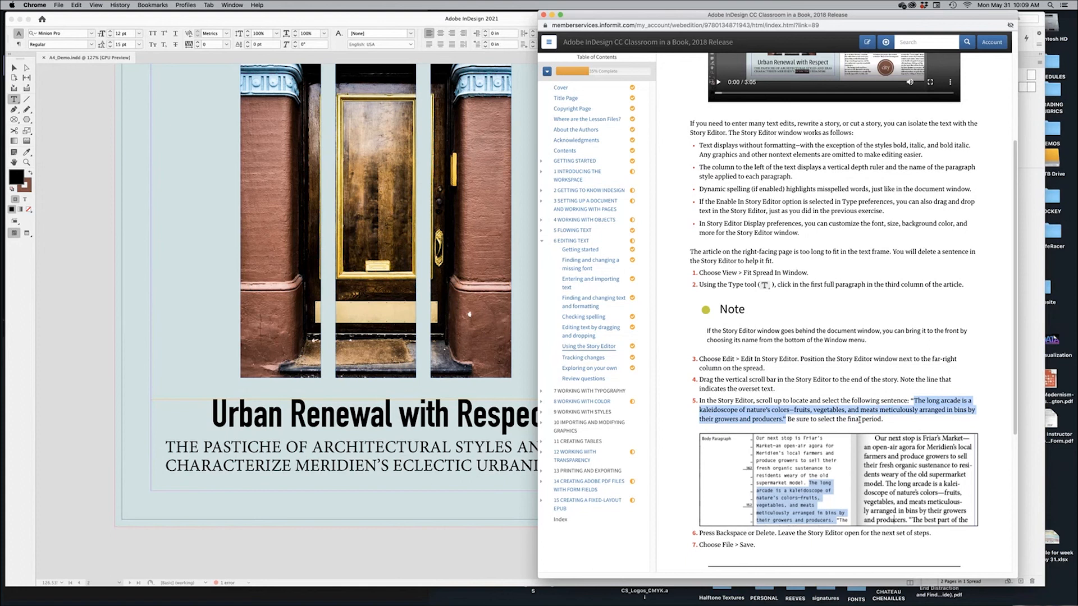
# Switch to InDesign, open the right page's article in the Story Editor and move its window beside the article's first column
pyautogui.click(133, 336)
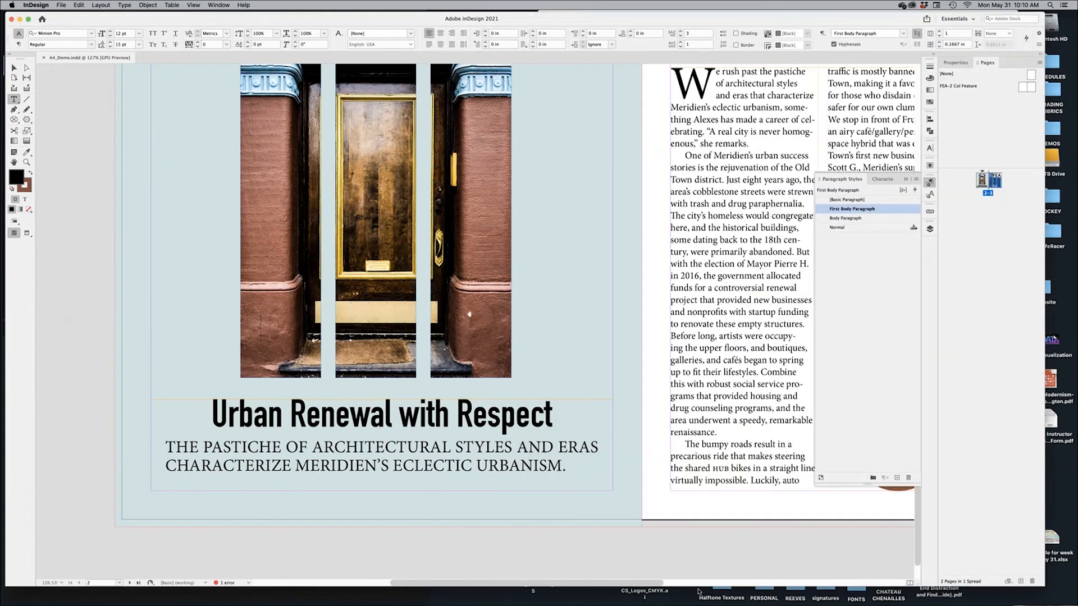
pyautogui.hscroll(10, 725, 423)
pyautogui.scroll(1, 726, 424)
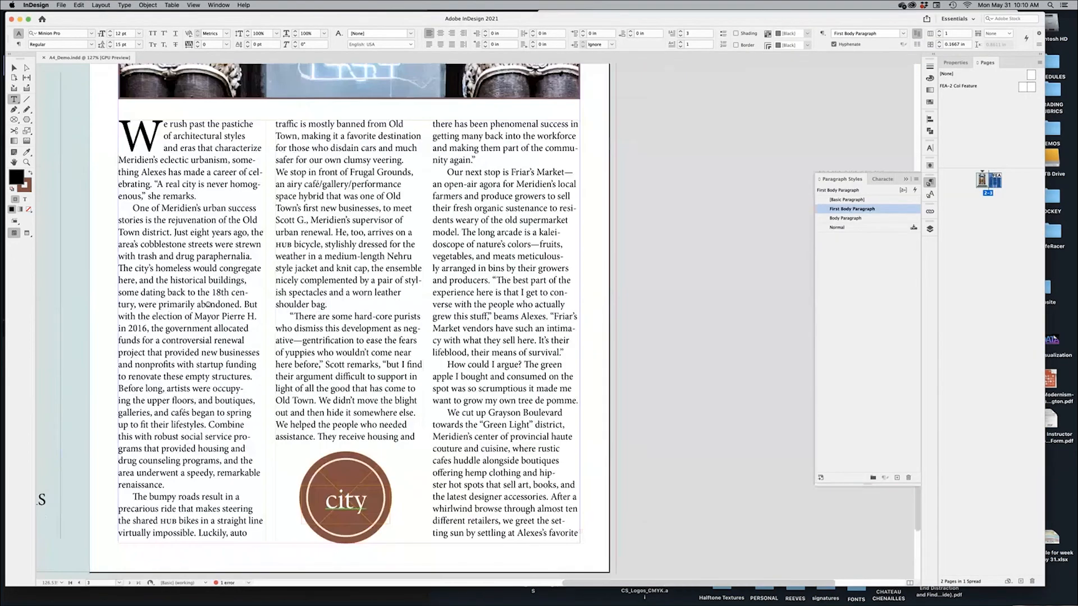
pyautogui.hscroll(-4, 362, 206)
pyautogui.click(368, 109)
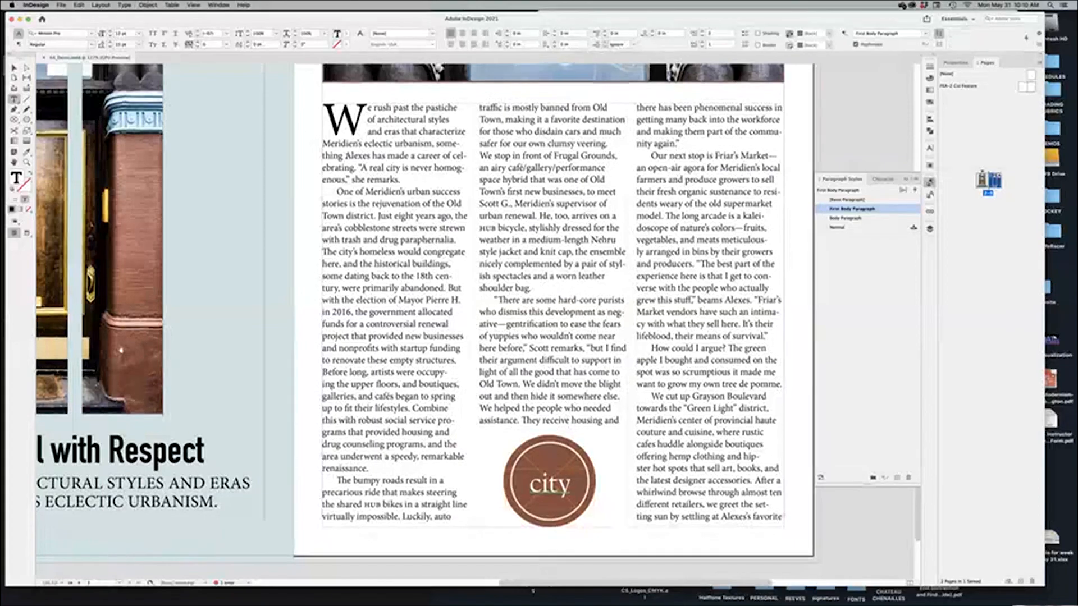
pyautogui.click(79, 5)
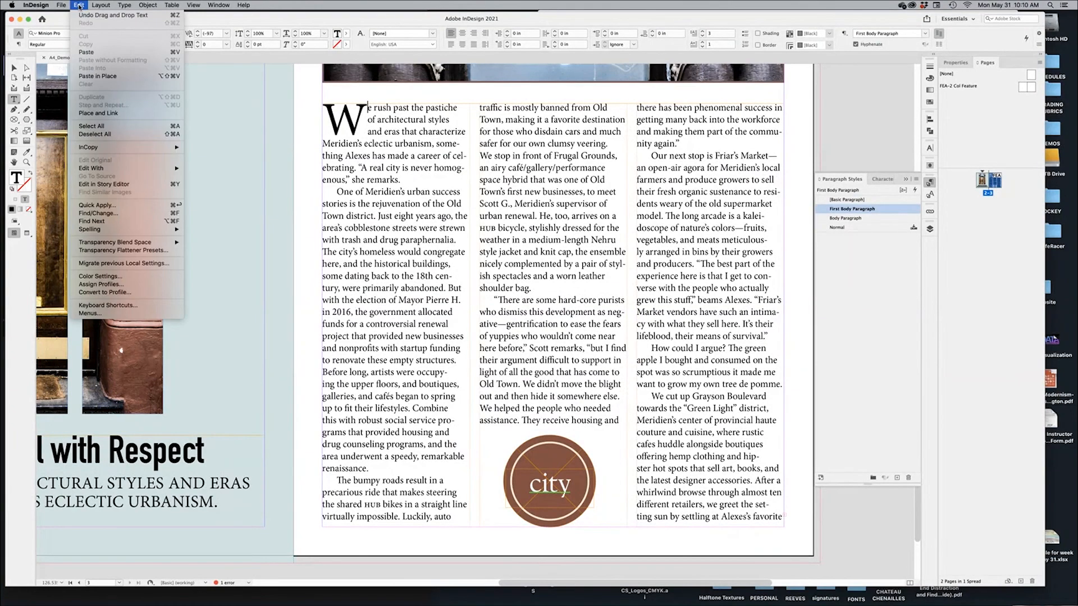
pyautogui.click(114, 187)
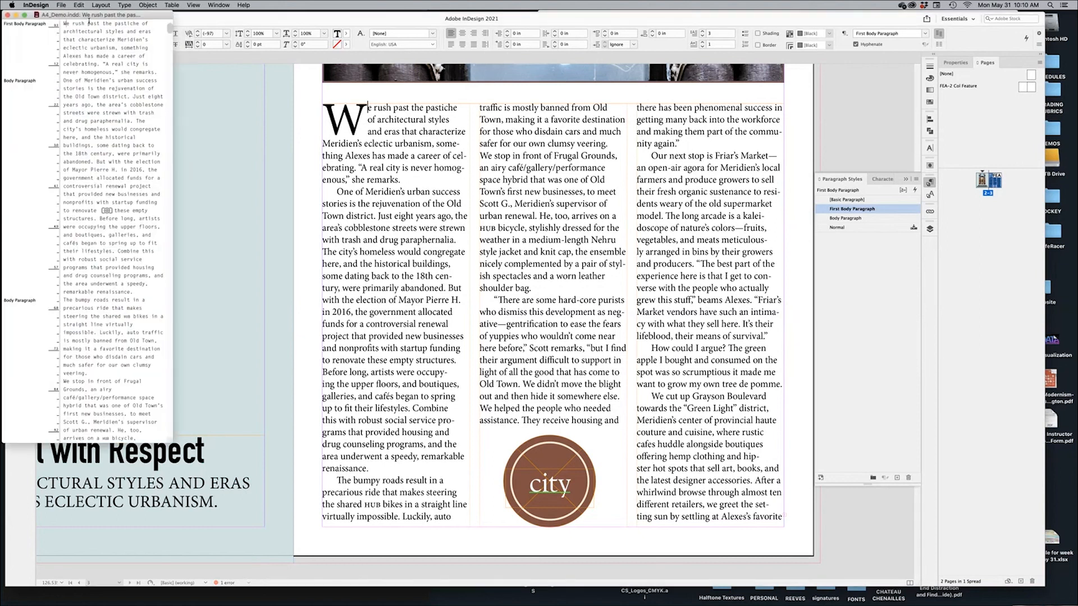
pyautogui.moveTo(87, 20); pyautogui.dragTo(203, 172)
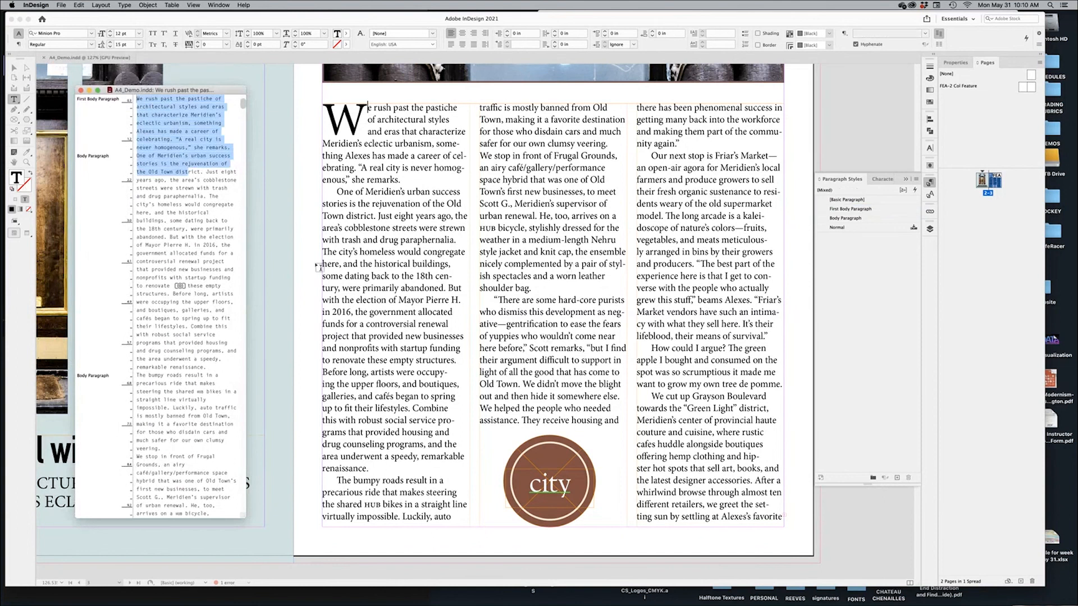
# Compare the story's opening paragraphs with their paragraph style names in the Story Editor by selecting the text of each
pyautogui.scroll(1, 185, 367)
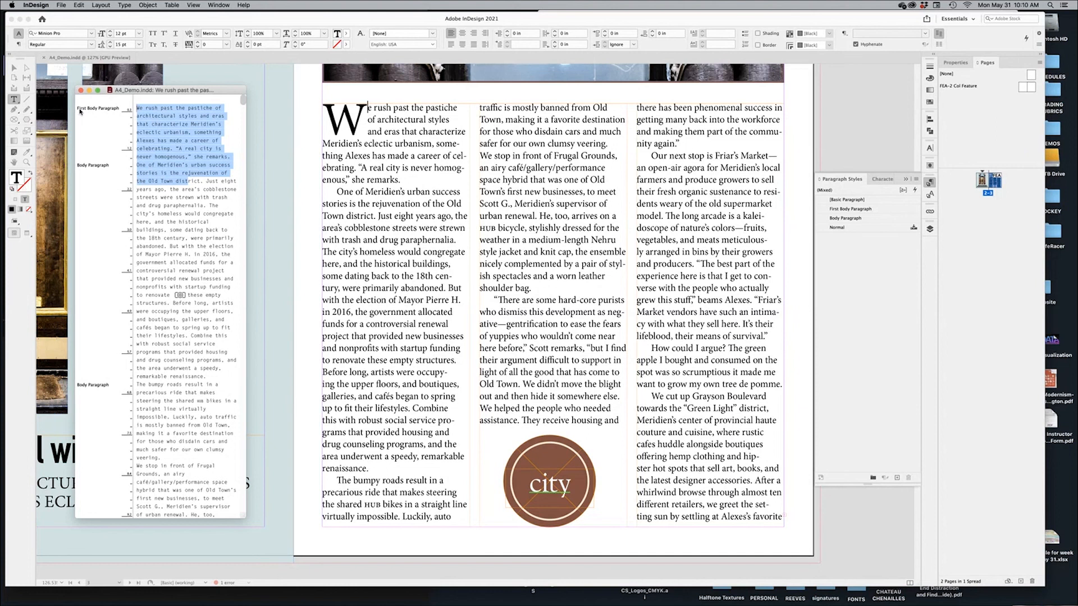
pyautogui.click(134, 108)
pyautogui.moveTo(138, 107); pyautogui.dragTo(229, 157)
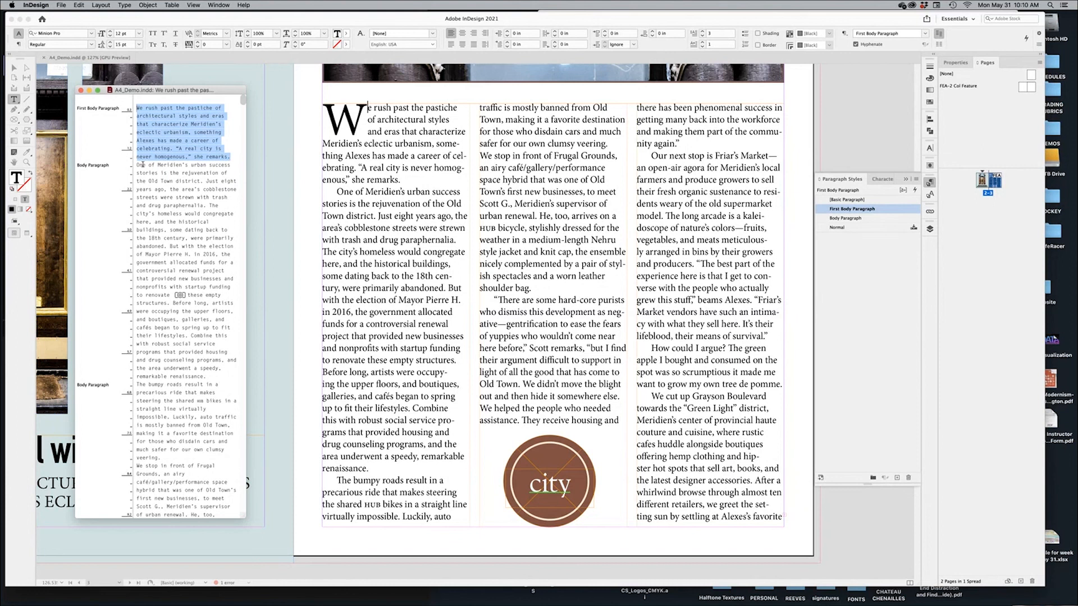
pyautogui.moveTo(137, 165); pyautogui.dragTo(214, 351)
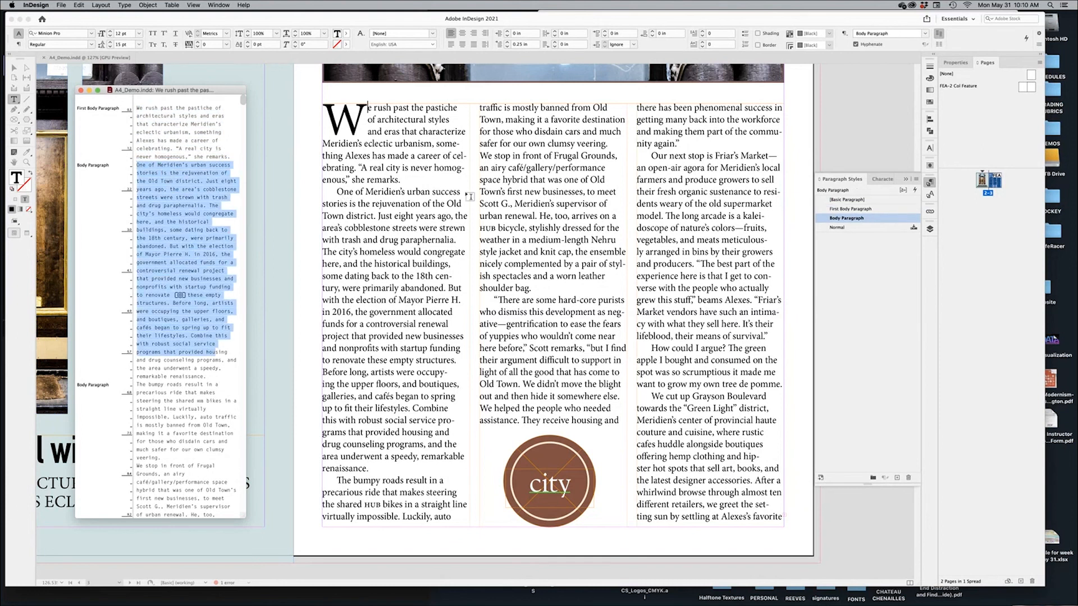
pyautogui.click(138, 166)
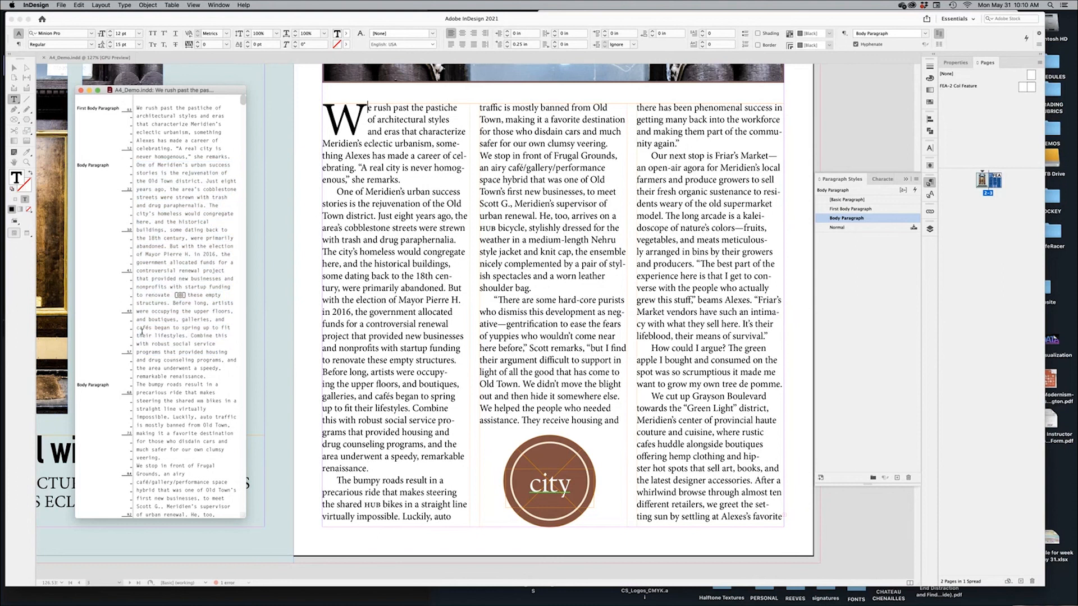
pyautogui.moveTo(137, 166); pyautogui.dragTo(195, 418)
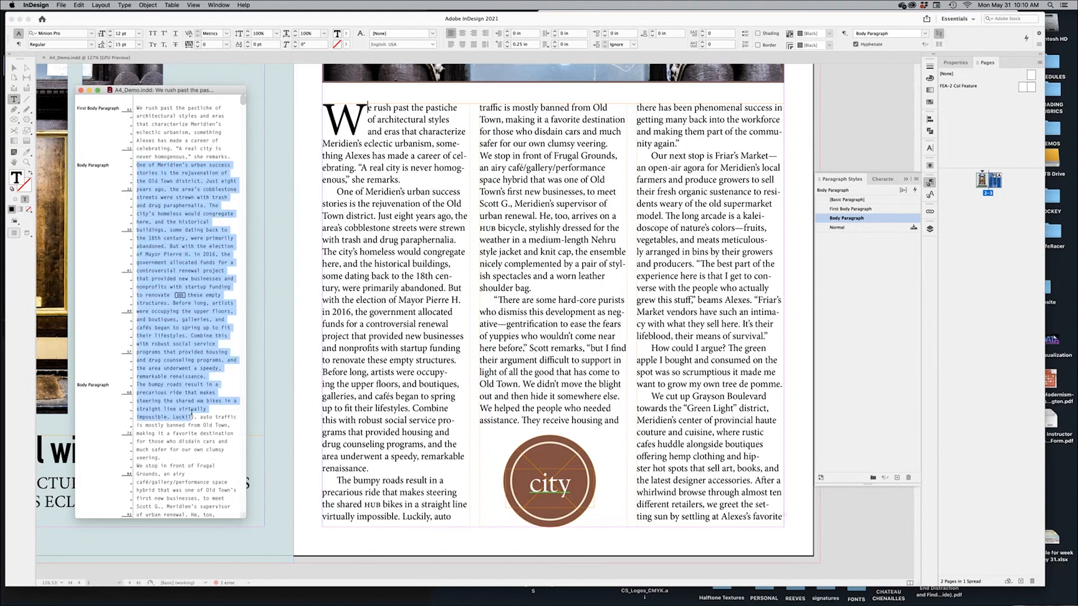
pyautogui.scroll(-8, 180, 335)
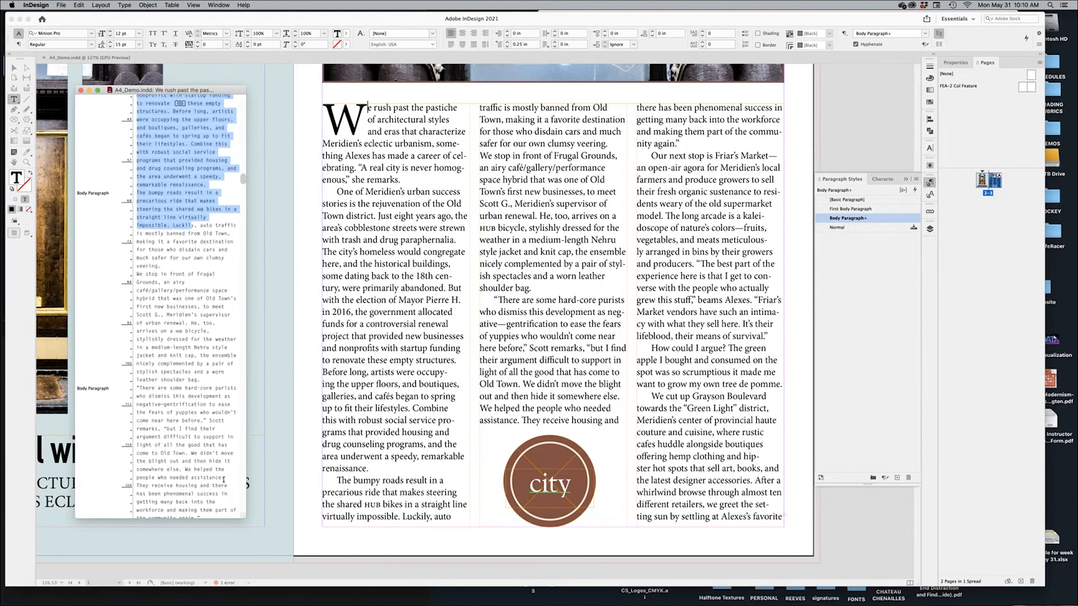
# Widen the Story Editor window and reposition it so it fills the space beside the article's first column
pyautogui.moveTo(245, 519); pyautogui.dragTo(295, 523)
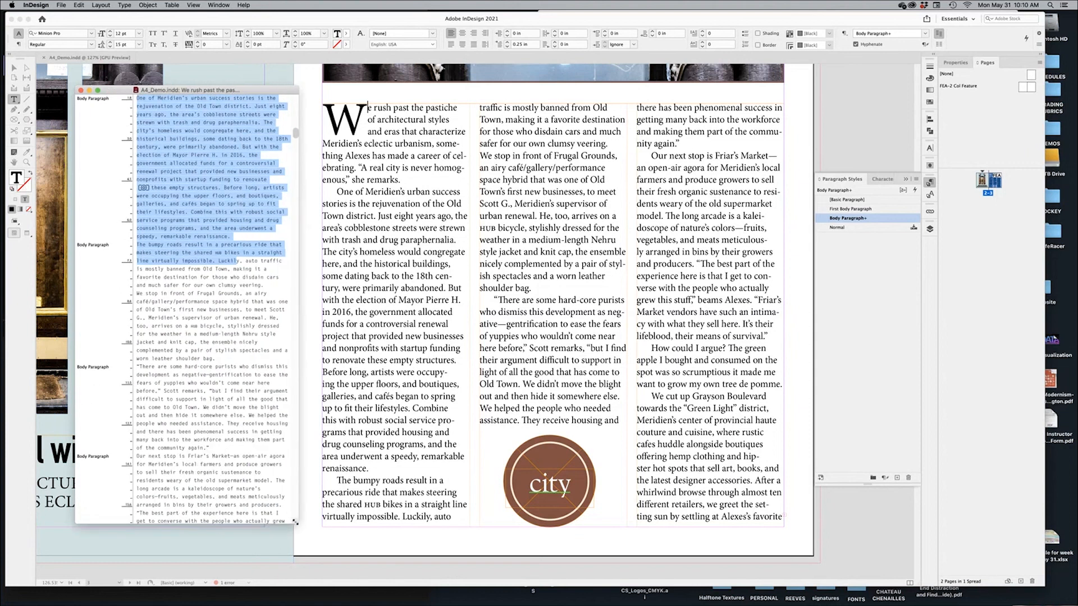
pyautogui.moveTo(186, 90); pyautogui.dragTo(140, 92)
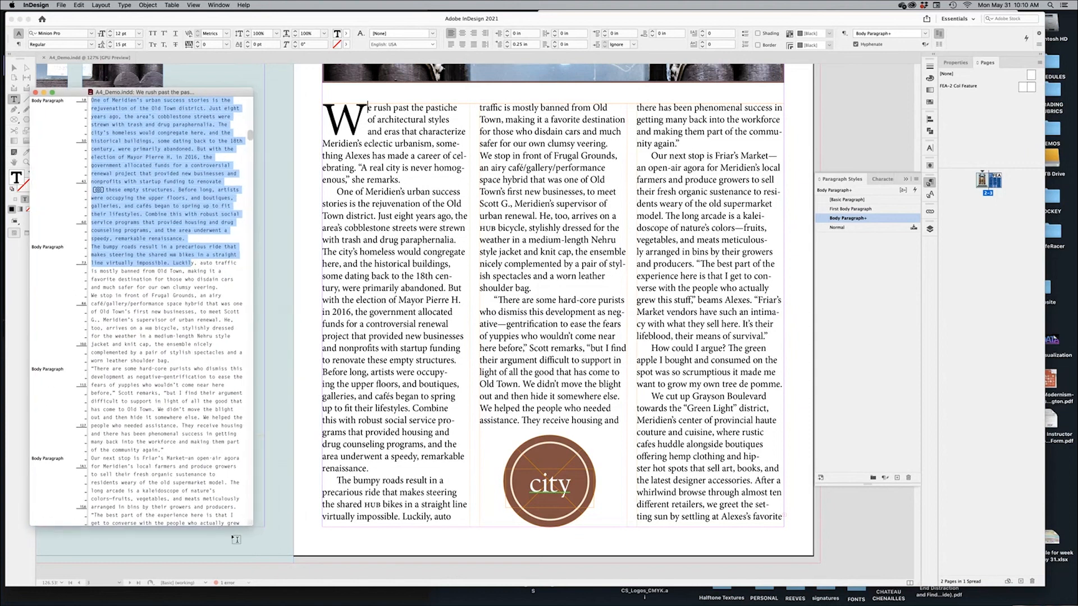
pyautogui.moveTo(253, 528); pyautogui.dragTo(304, 530)
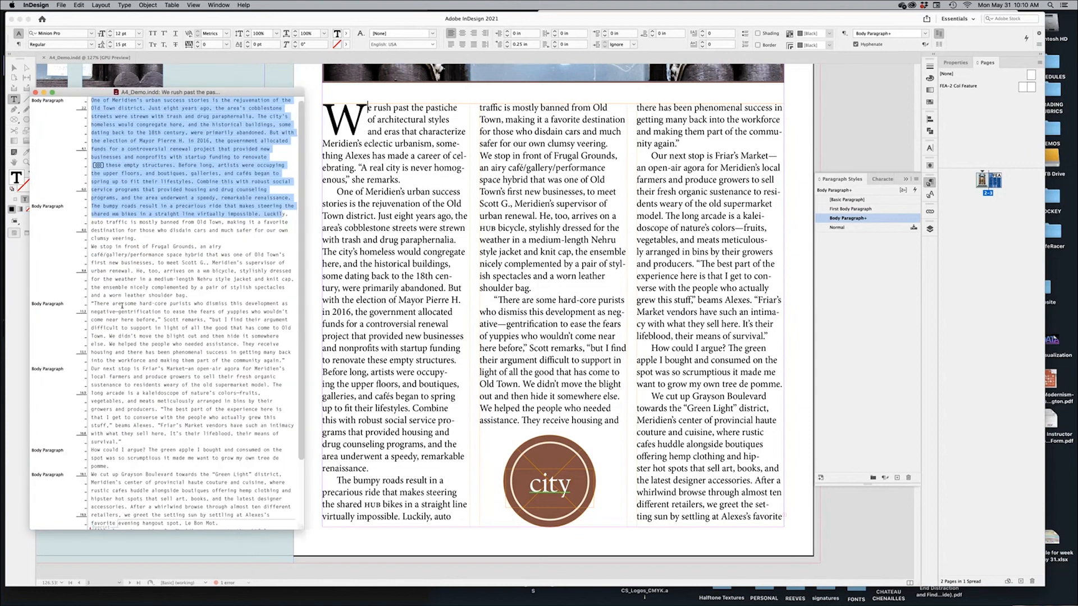
# Examine the overset text at the end of the story in the Story Editor, selecting its last paragraph, and return to the story's beginning
pyautogui.scroll(-5, 104, 355)
pyautogui.click(221, 347)
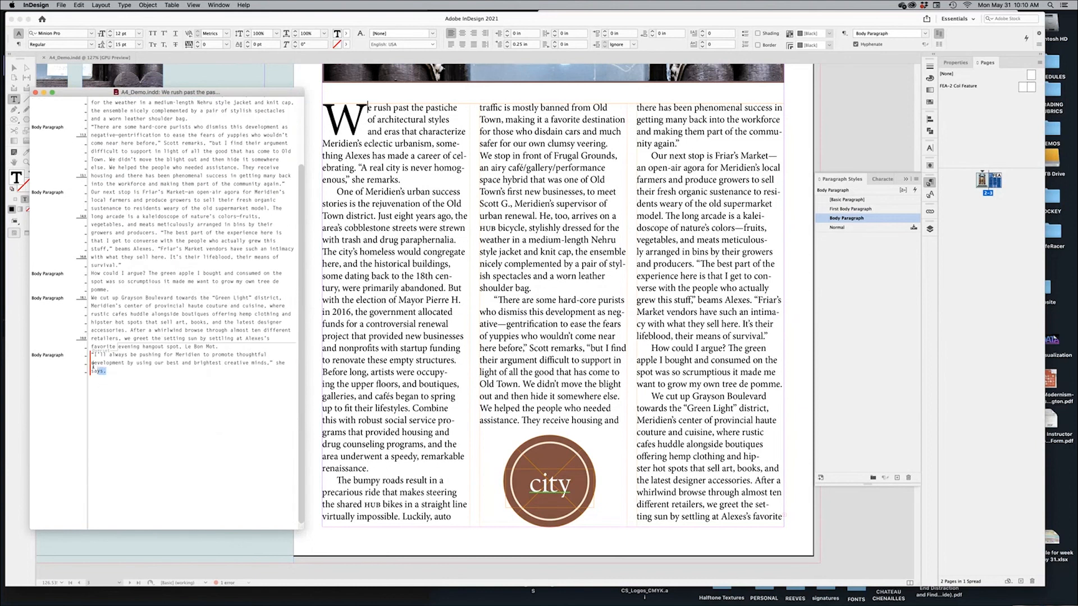
pyautogui.moveTo(106, 370); pyautogui.dragTo(86, 356)
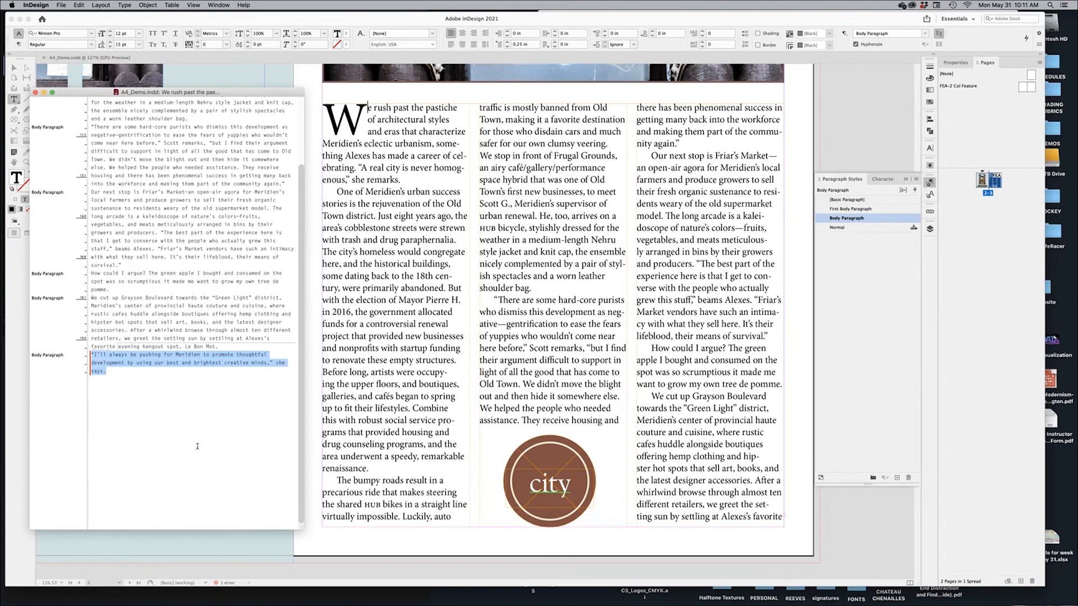
pyautogui.scroll(10, 197, 446)
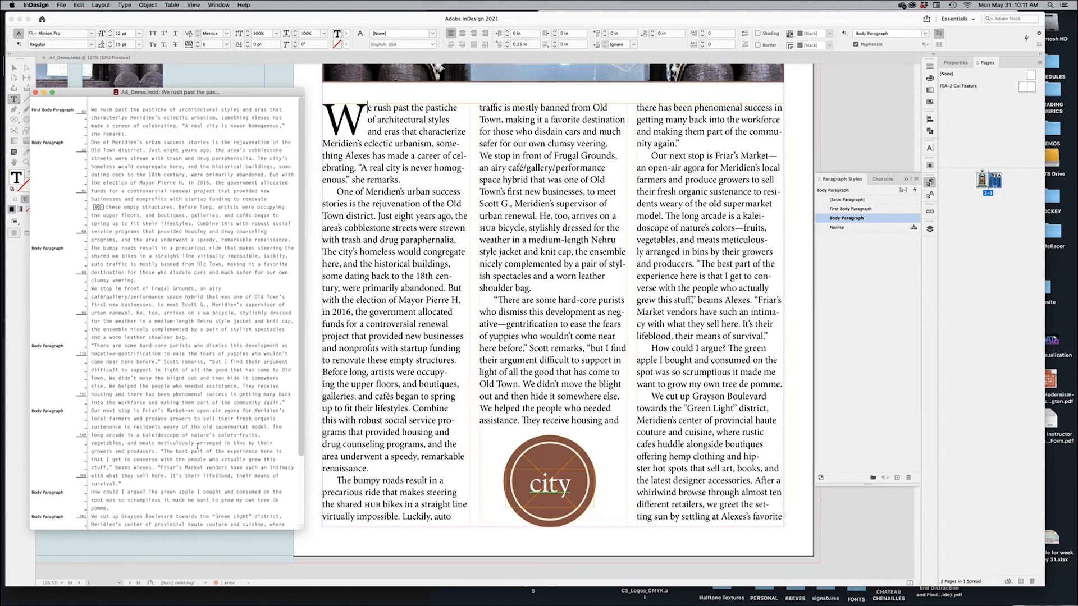
pyautogui.scroll(-10, 197, 446)
pyautogui.scroll(9, 196, 447)
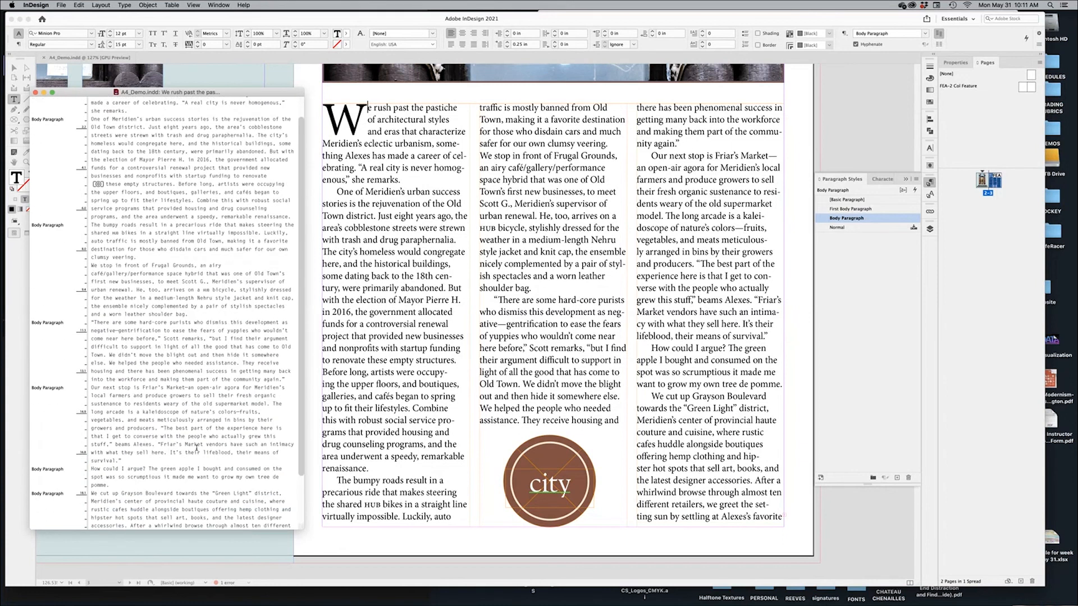
pyautogui.scroll(1, 195, 447)
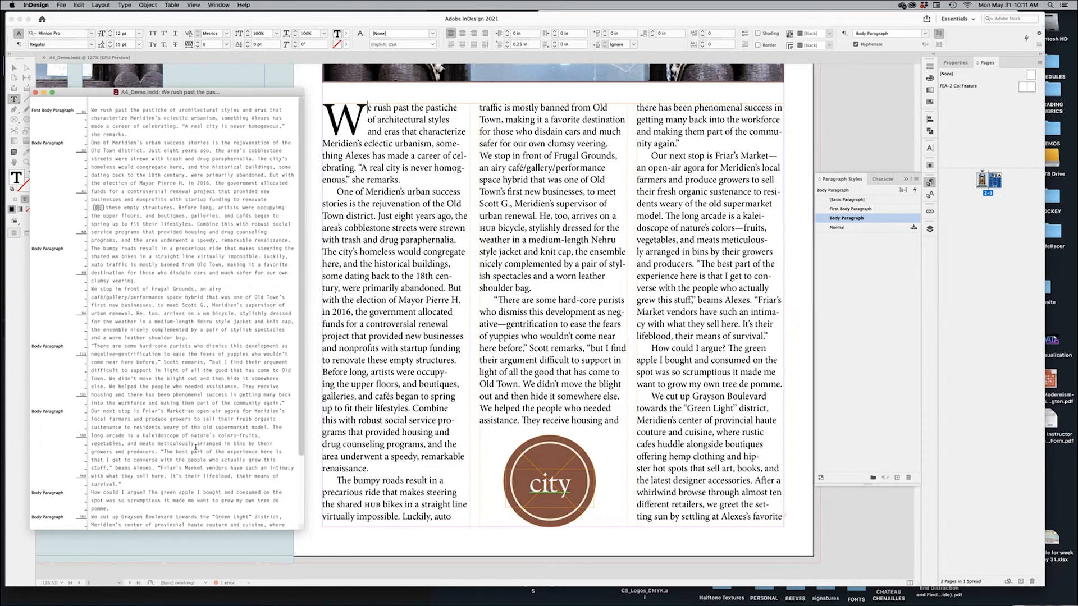
# Switch to the Chrome lesson and highlight the step 5 sentence beginning "The long arcade is a kaleidoscope of nature's colors"
pyautogui.press('super+Tab')
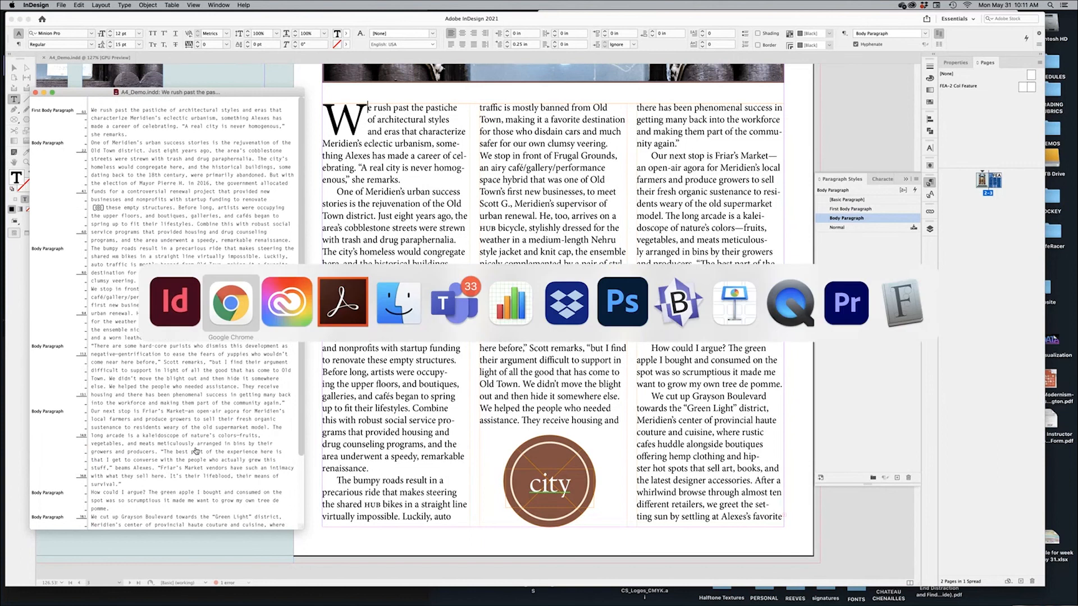
pyautogui.scroll(-5, 674, 495)
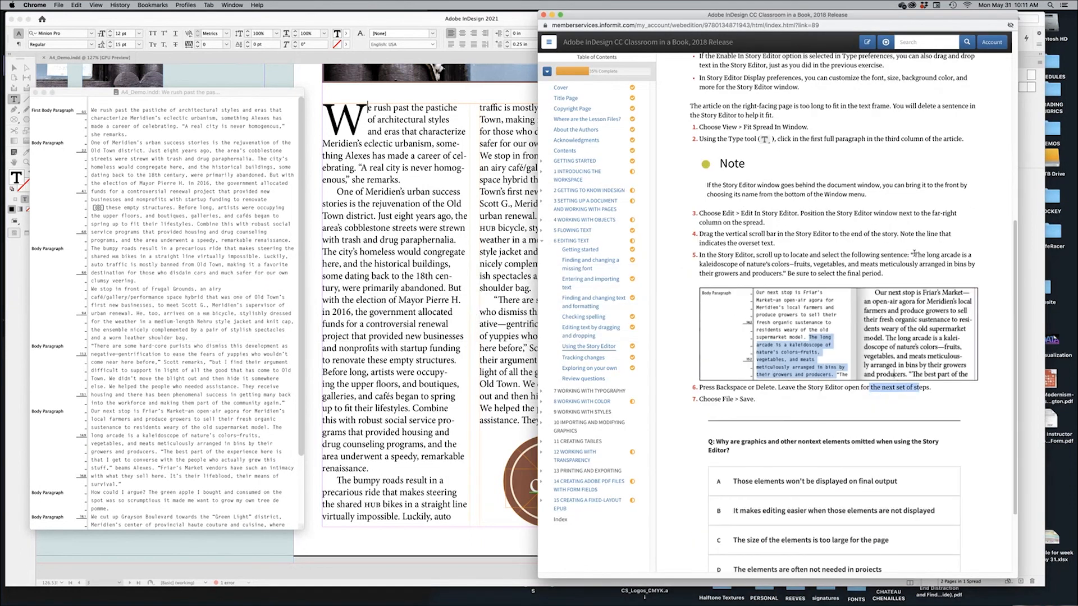
pyautogui.moveTo(913, 254); pyautogui.dragTo(786, 274)
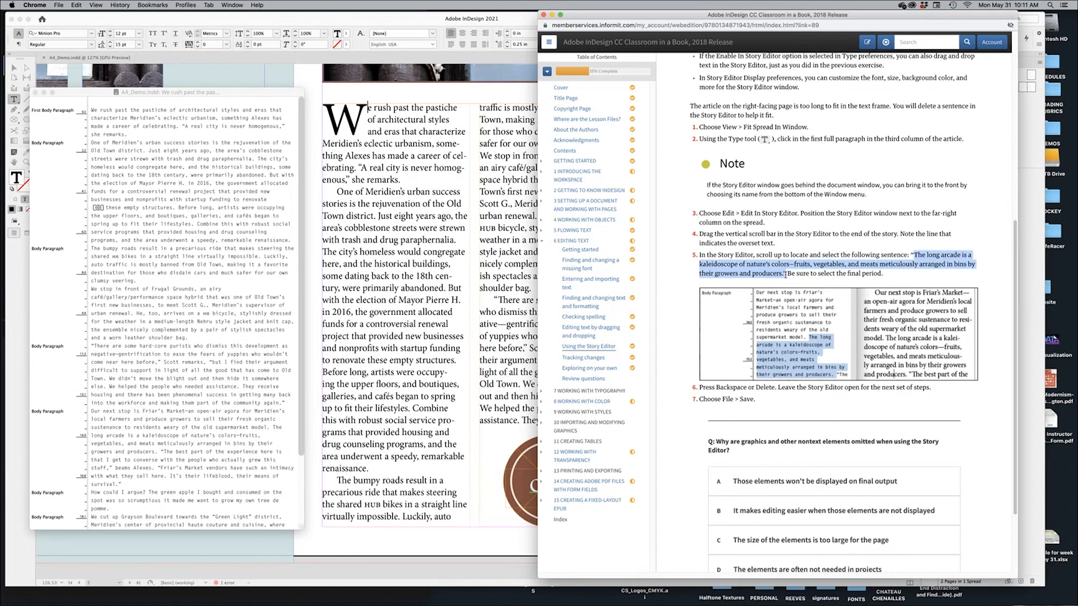
pyautogui.click(182, 314)
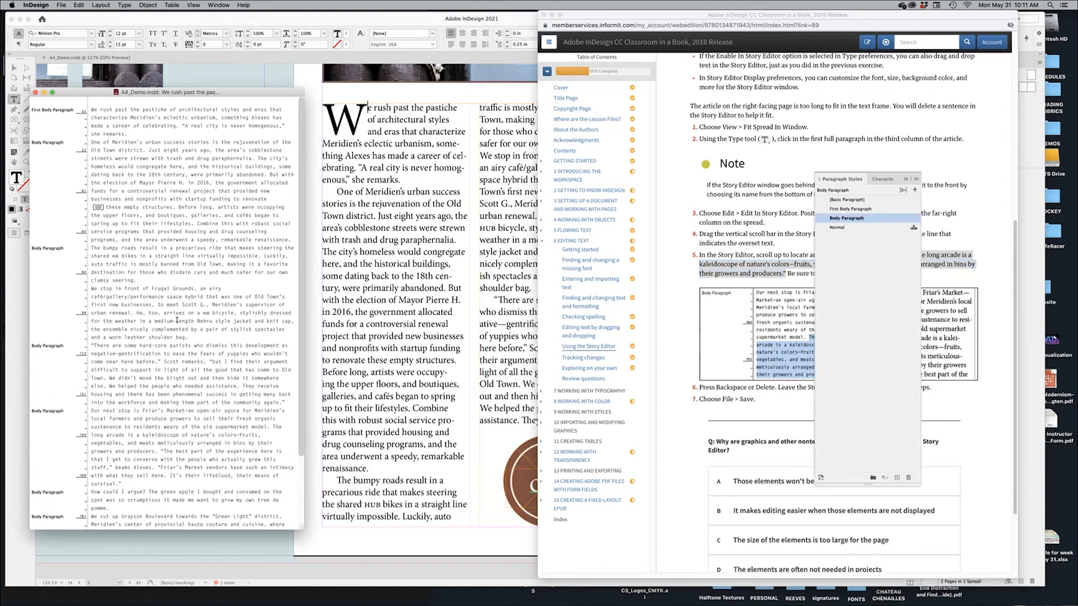
pyautogui.click(796, 309)
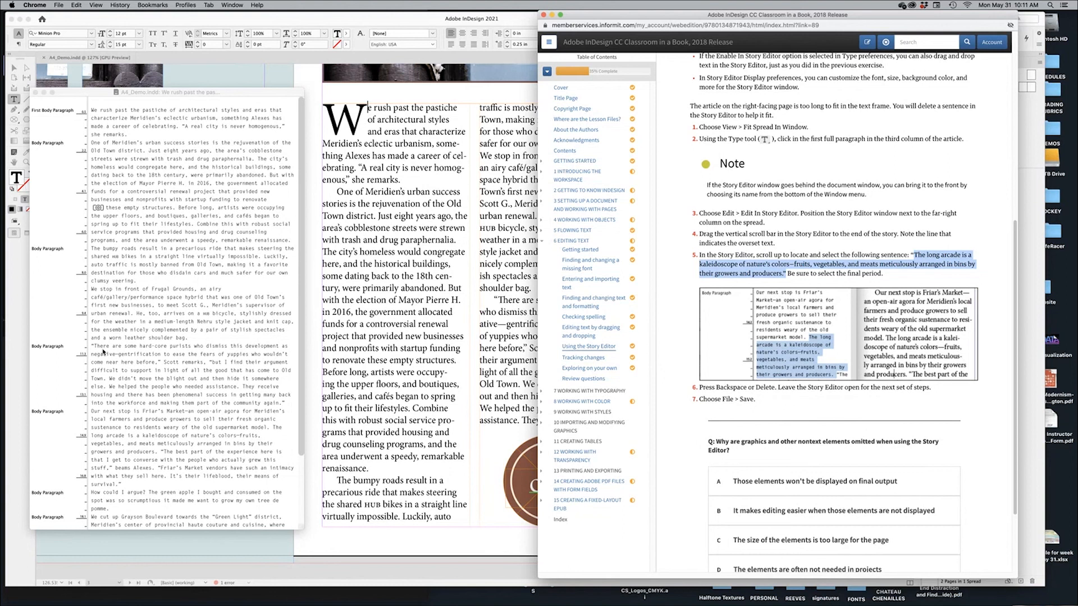
# In InDesign's Story Editor, delete the sentence from "The long arcade is a kaleidoscope" to "growers and producers." in the Friar's Market paragraph
pyautogui.click(95, 408)
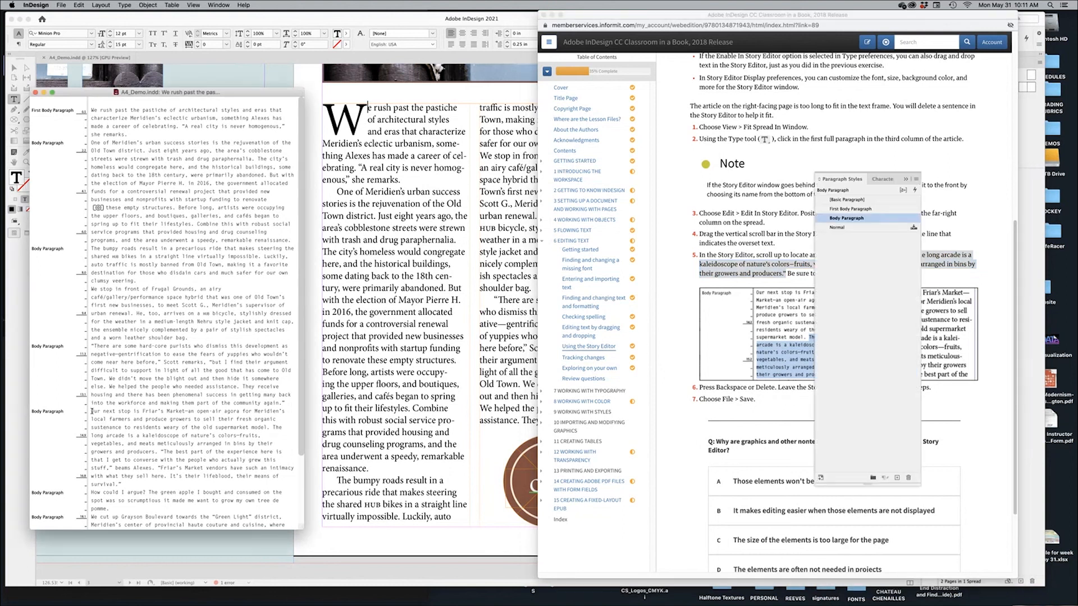
pyautogui.moveTo(91, 412); pyautogui.dragTo(137, 427)
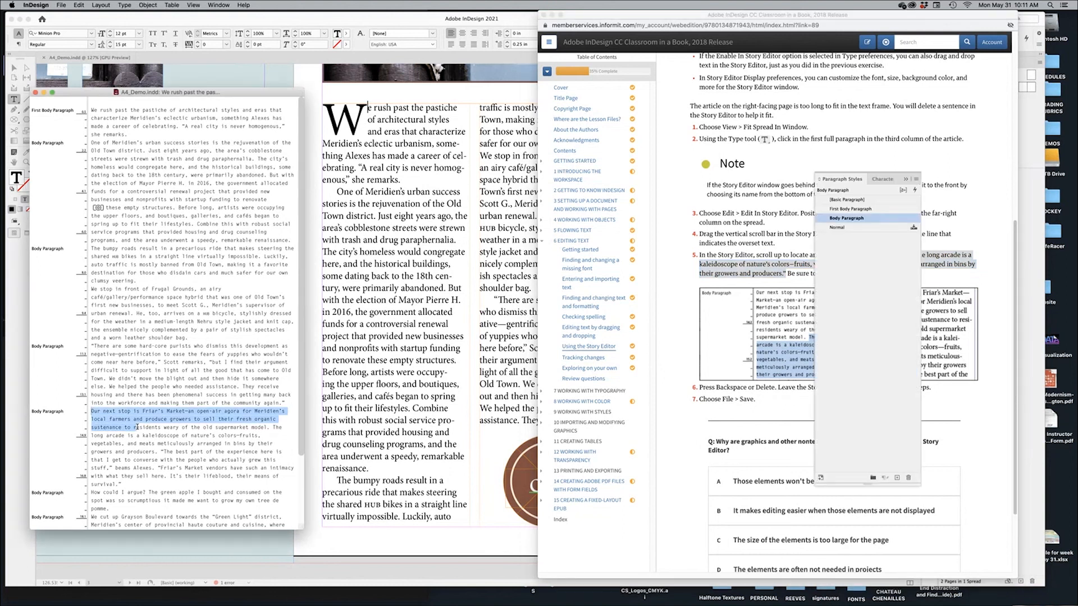
pyautogui.click(234, 445)
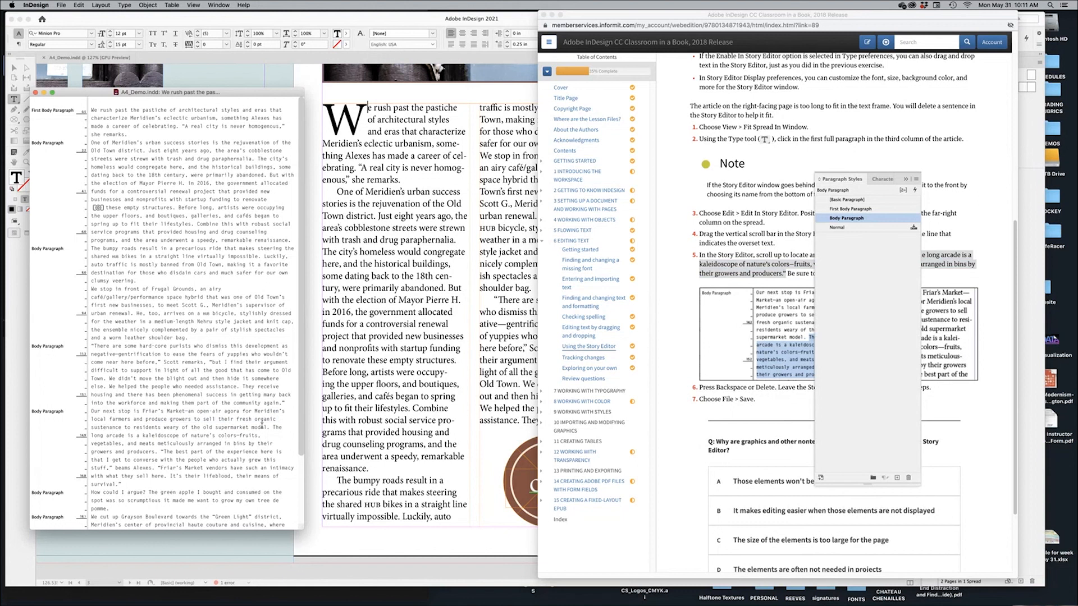
pyautogui.moveTo(273, 428); pyautogui.dragTo(158, 451)
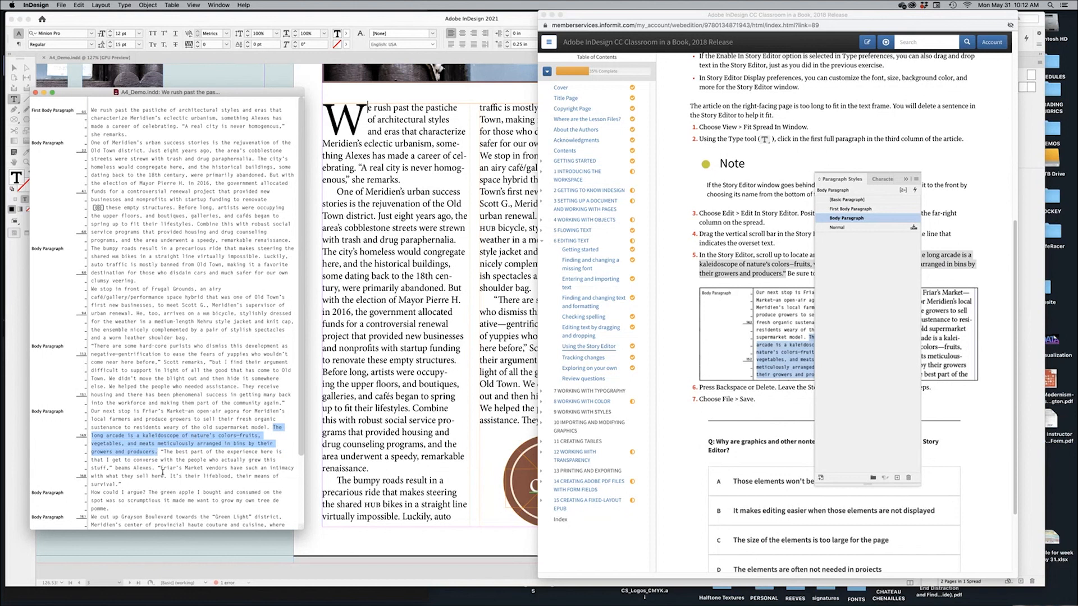
pyautogui.press('BackSpace')
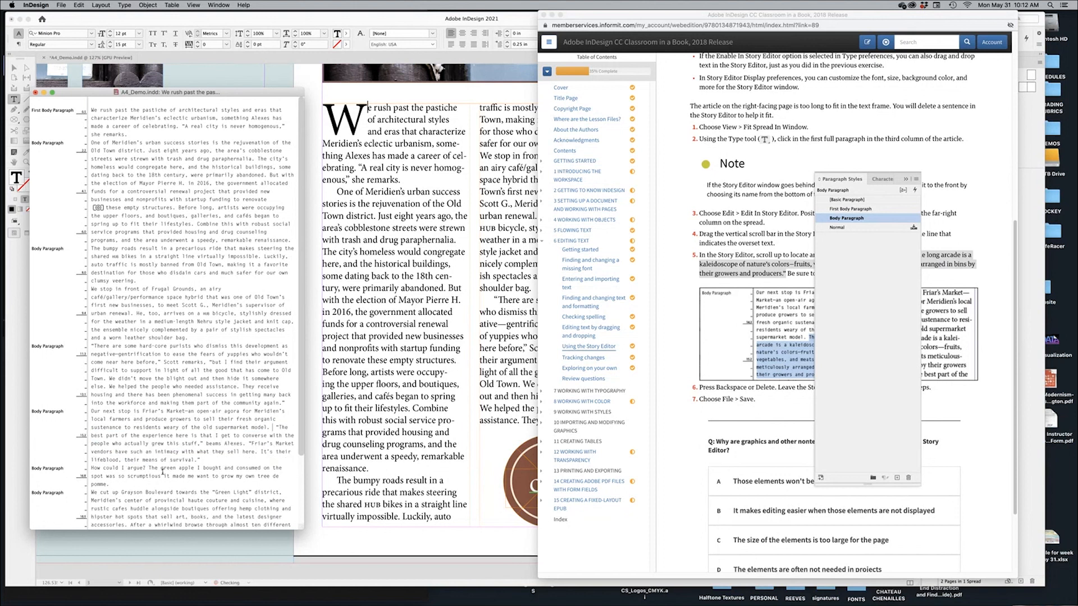
# Highlight the lesson's step 6 note in Chrome, and in InDesign's Story Editor select the overset words from "creative minds" to "she says."
pyautogui.click(741, 405)
pyautogui.moveTo(843, 387); pyautogui.dragTo(908, 389)
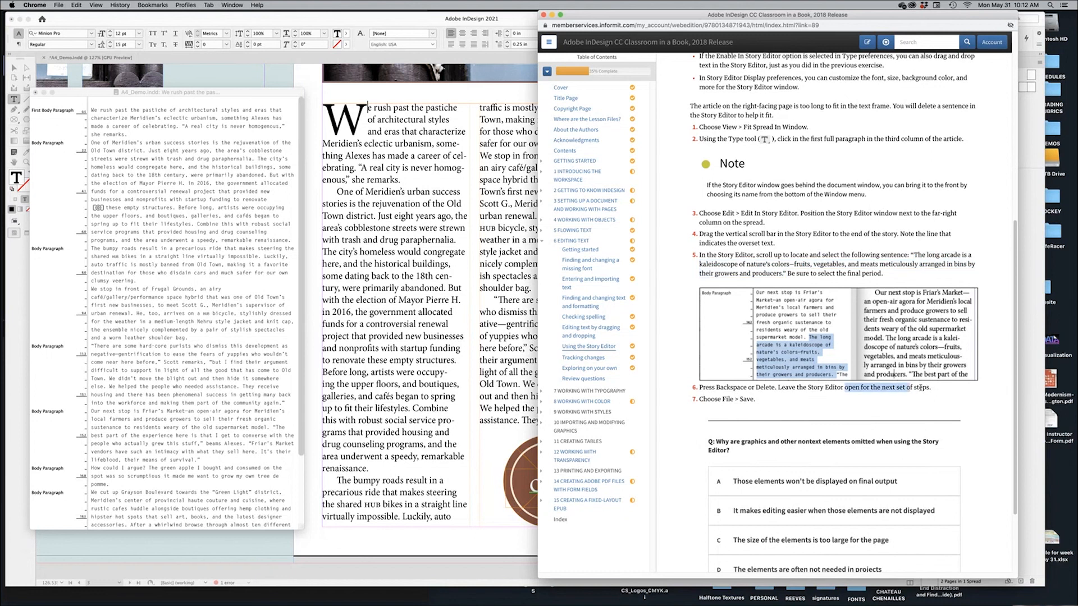
pyautogui.click(410, 391)
pyautogui.press('super+y')
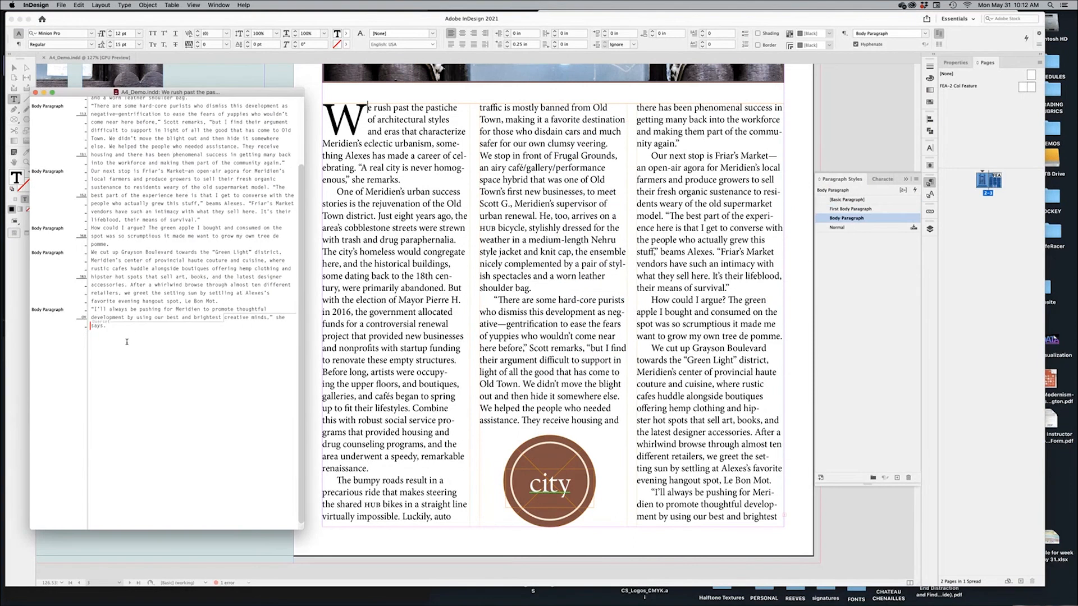
pyautogui.moveTo(113, 331); pyautogui.dragTo(91, 327)
pyautogui.moveTo(224, 317); pyautogui.dragTo(246, 325)
pyautogui.click(234, 319)
pyautogui.moveTo(225, 318); pyautogui.dragTo(262, 327)
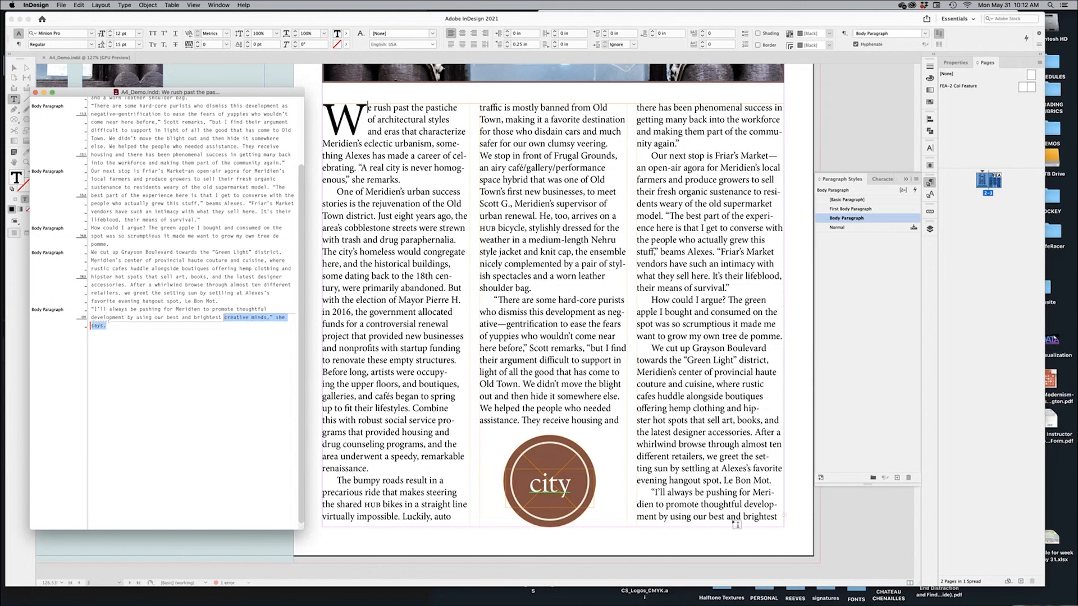
# Switch to the Chrome lesson, open its "Tracking changes" section and highlight the command named in step 1
pyautogui.press('super+Tab')
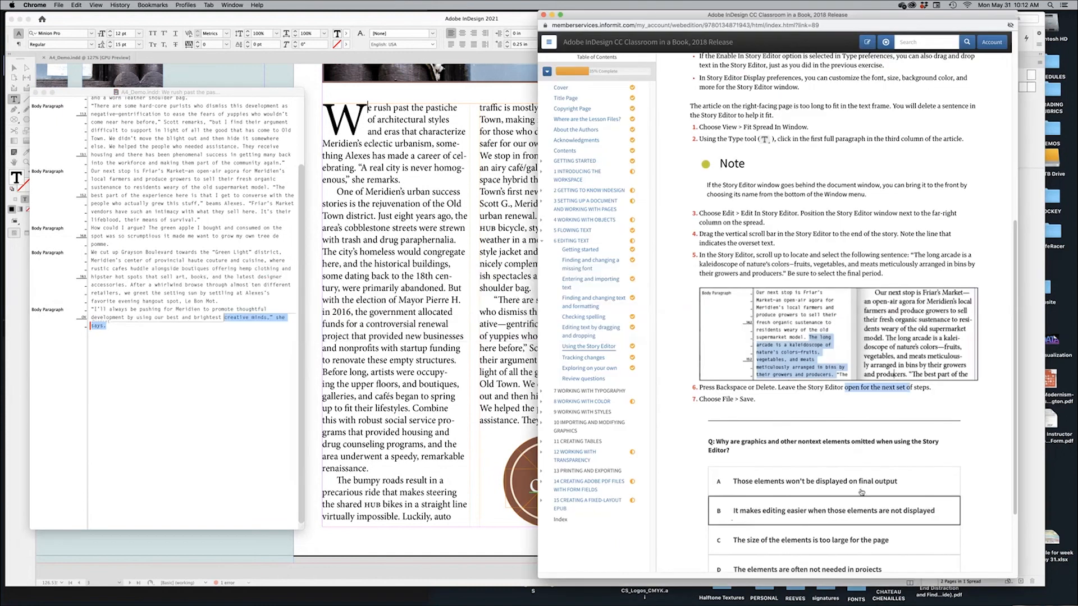
pyautogui.scroll(-5, 861, 492)
pyautogui.click(775, 559)
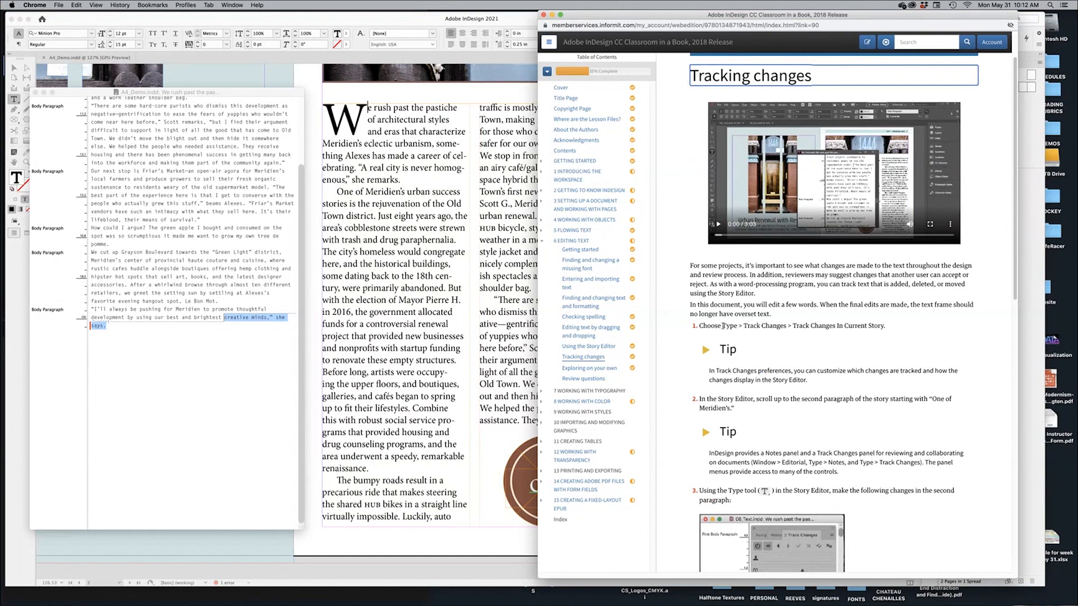
pyautogui.moveTo(721, 326); pyautogui.dragTo(866, 332)
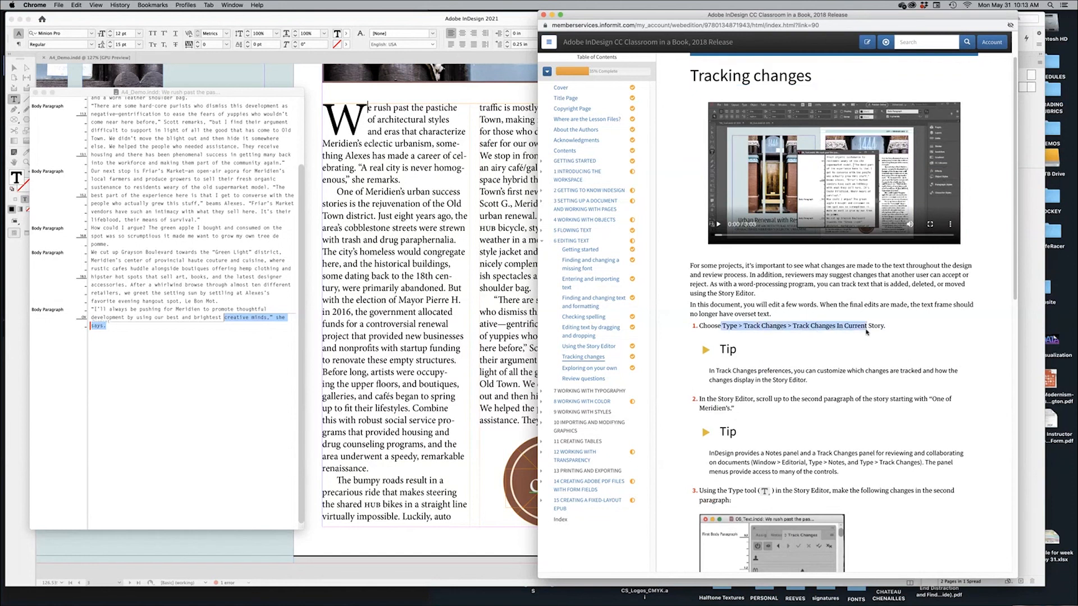
# In InDesign, turn on Track Changes in Current Story for the article
pyautogui.click(124, 18)
pyautogui.click(129, 5)
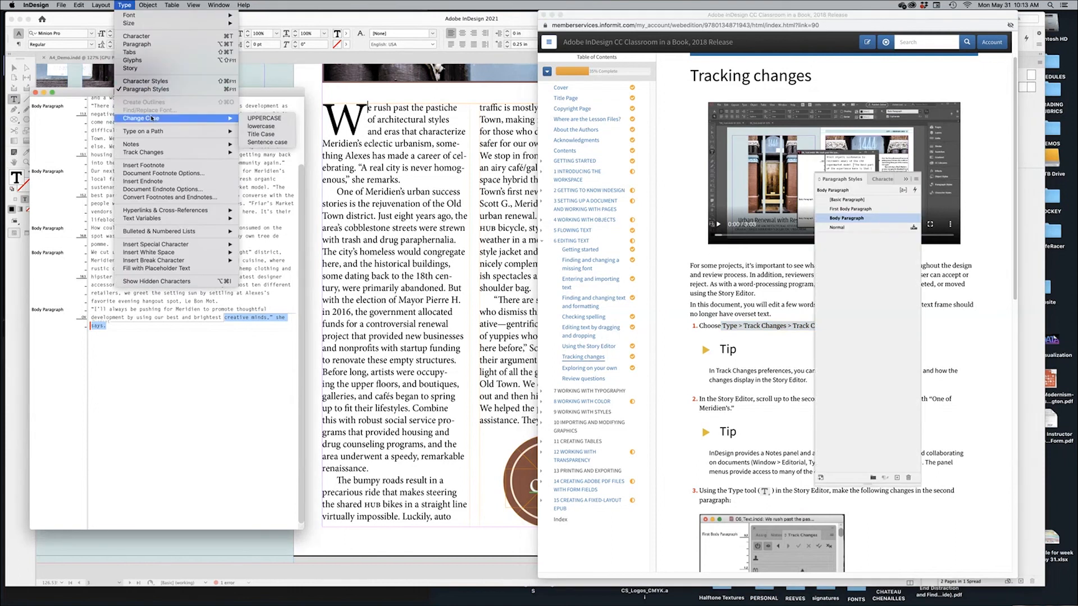
pyautogui.moveTo(149, 153)
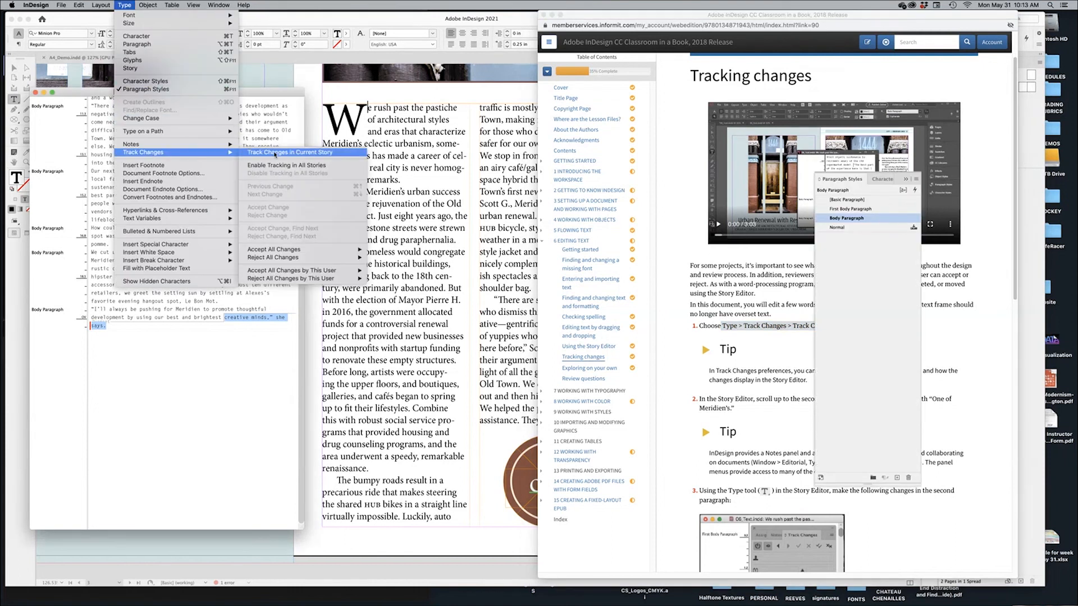
pyautogui.click(305, 153)
# Highlight "One of Meridien's" in step 2 of the Chrome lesson, and select that paragraph's first sentence in InDesign's Story Editor
pyautogui.click(766, 416)
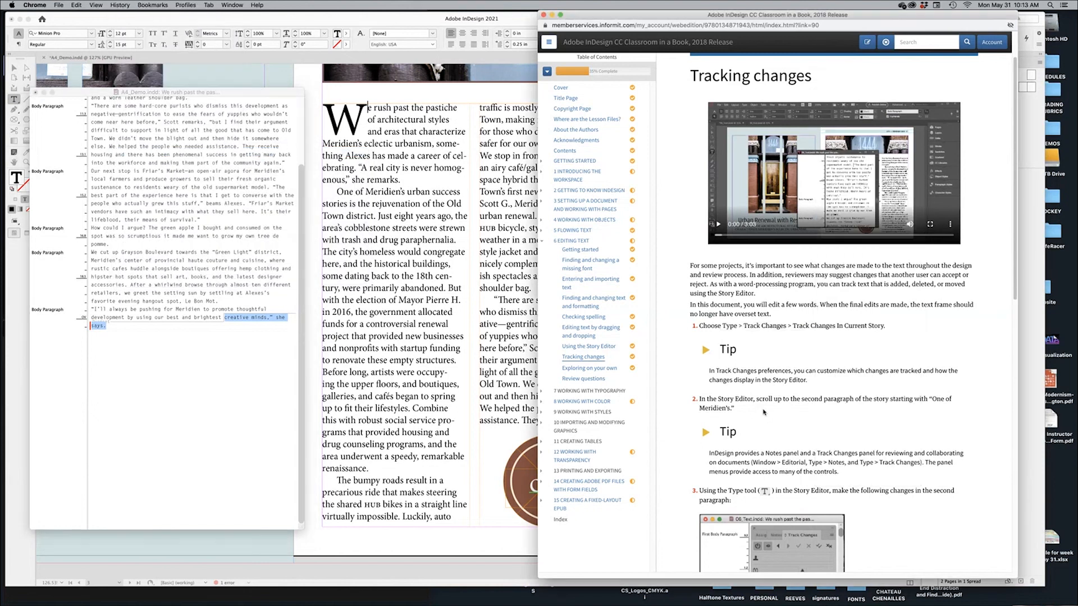
pyautogui.scroll(-1, 792, 410)
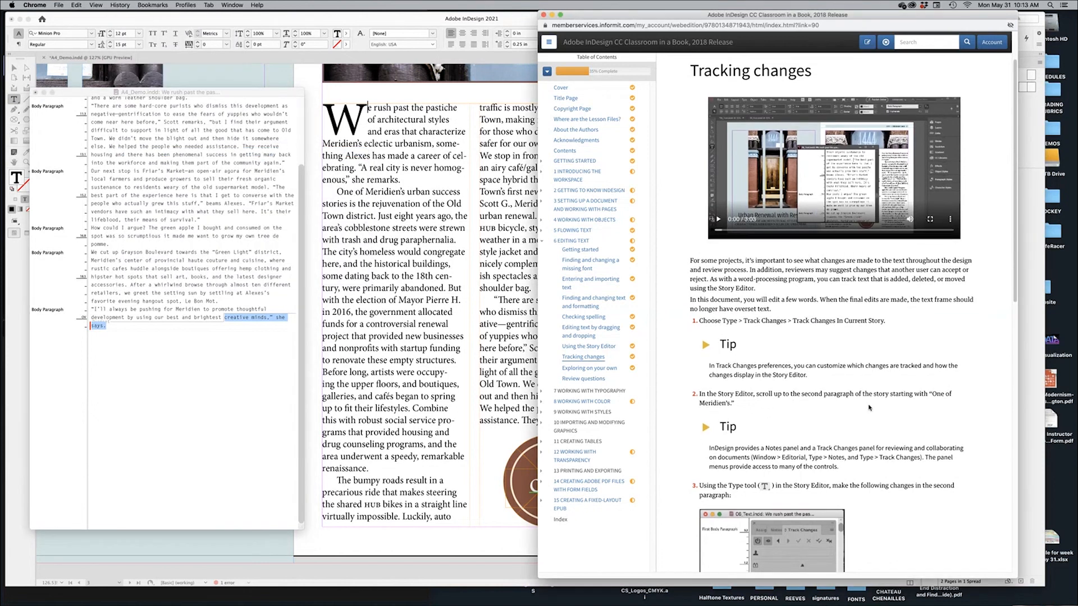
pyautogui.scroll(-1, 891, 395)
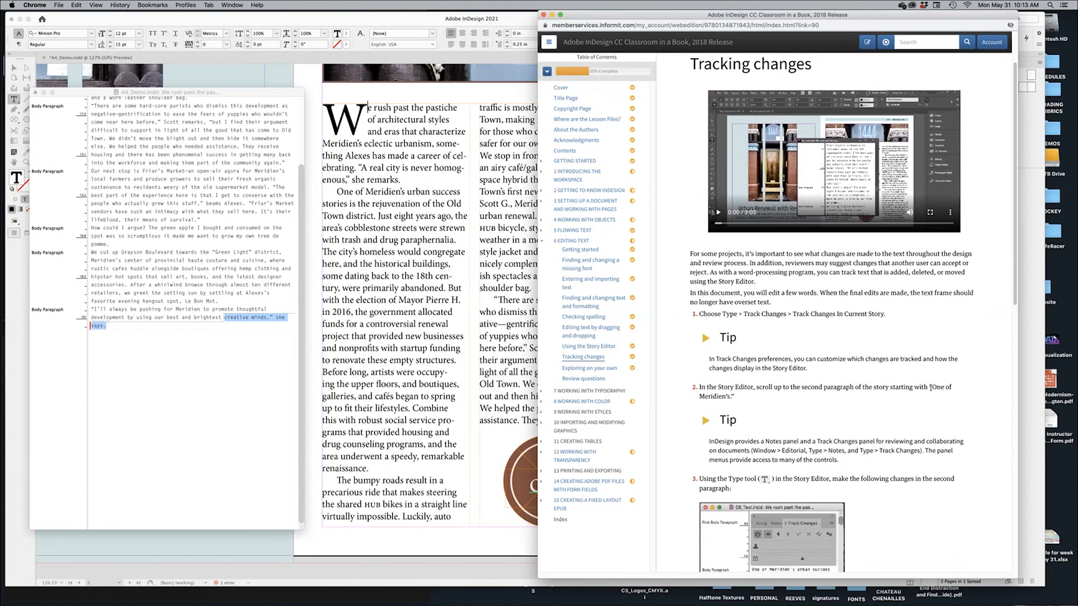
pyautogui.moveTo(931, 387); pyautogui.dragTo(735, 397)
pyautogui.scroll(10, 126, 319)
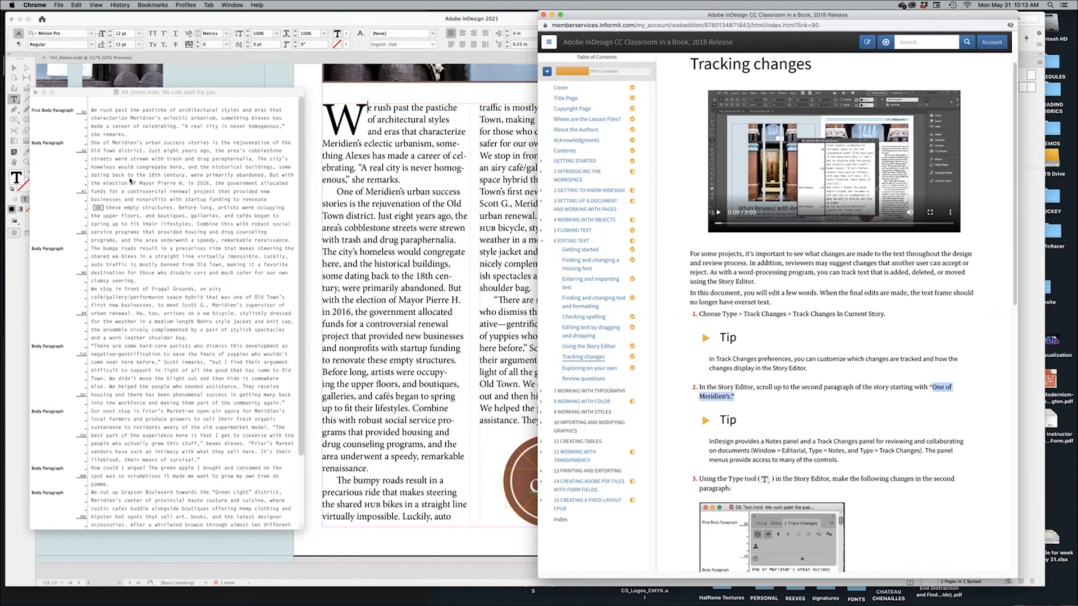
pyautogui.click(91, 143)
pyautogui.moveTo(91, 142); pyautogui.dragTo(149, 147)
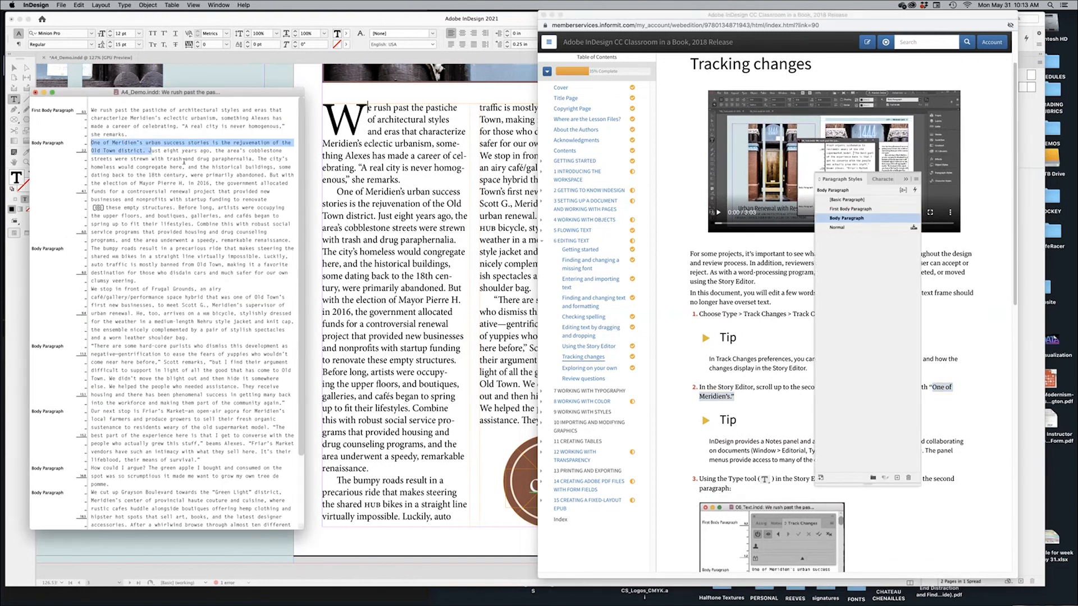
# Switch to the Chrome lesson and read the Notes and Track Changes tip and step 3's edits for the second paragraph
pyautogui.click(970, 461)
pyautogui.scroll(-1, 834, 449)
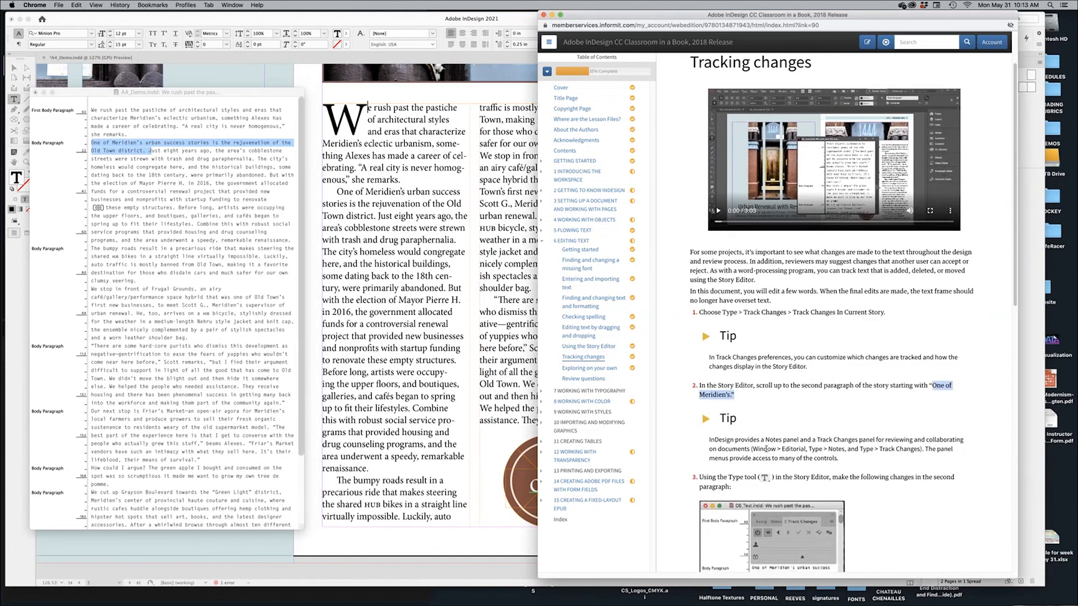
pyautogui.scroll(-2, 909, 466)
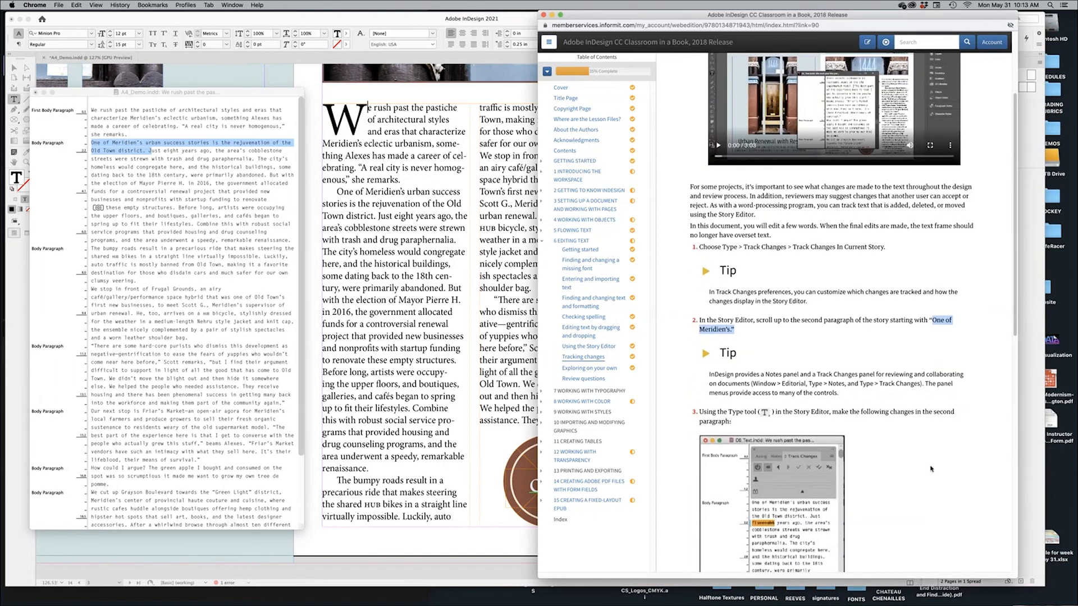
pyautogui.scroll(-2, 929, 466)
pyautogui.scroll(-5, 912, 437)
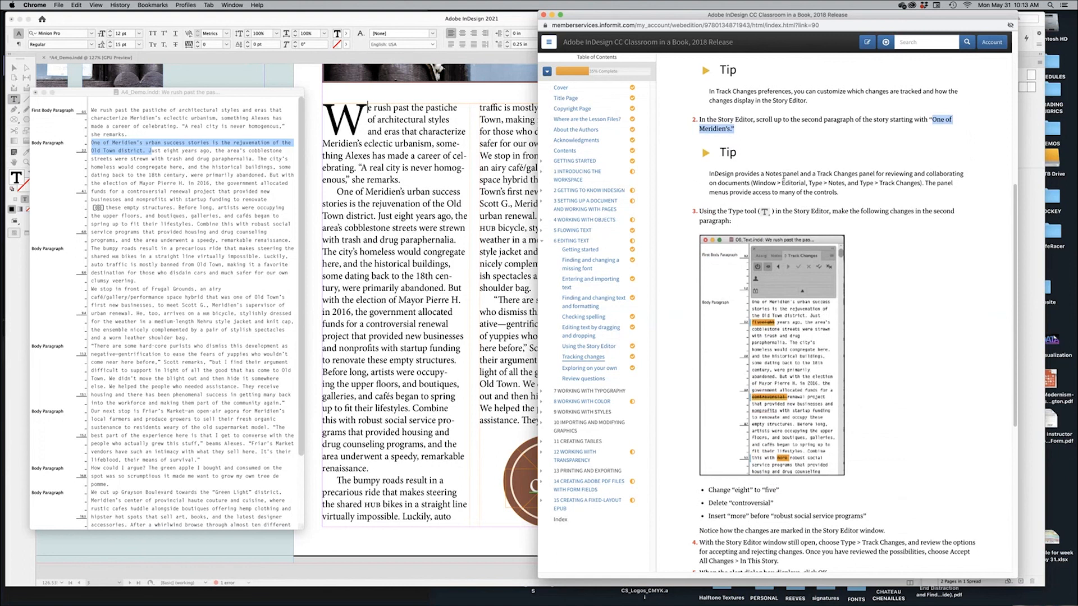
pyautogui.moveTo(783, 175); pyautogui.dragTo(844, 196)
pyautogui.click(729, 212)
pyautogui.moveTo(730, 212); pyautogui.dragTo(783, 213)
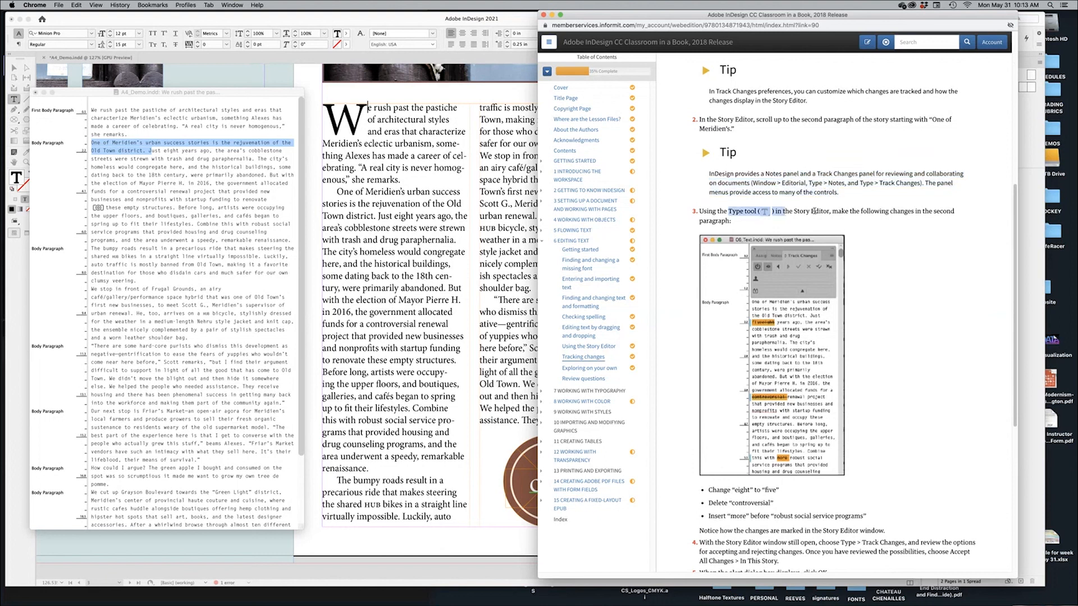
pyautogui.moveTo(862, 212); pyautogui.dragTo(796, 224)
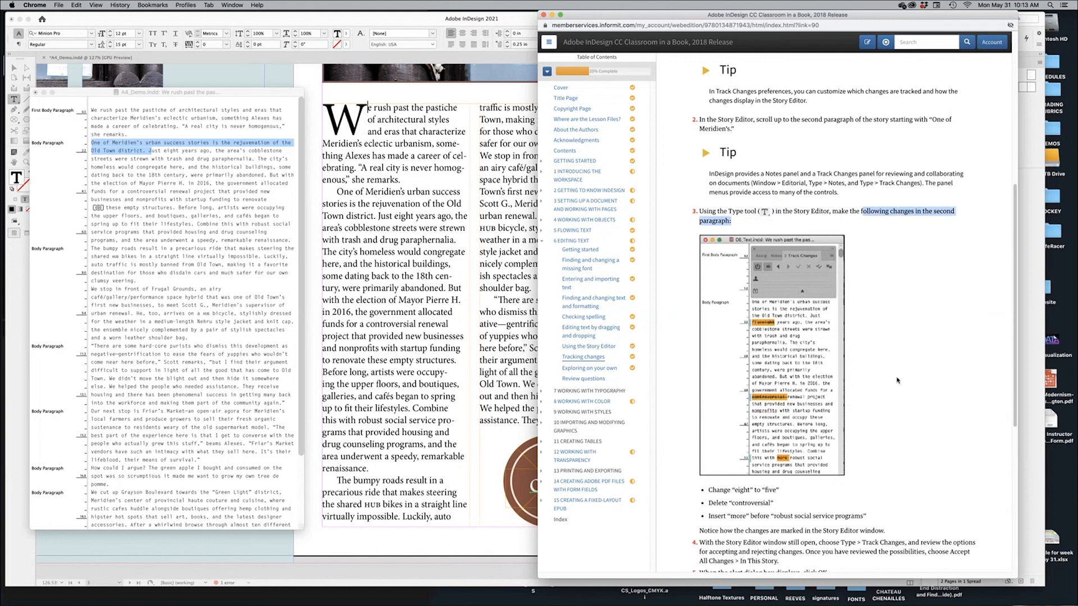
pyautogui.scroll(-2, 897, 380)
pyautogui.scroll(-1, 780, 359)
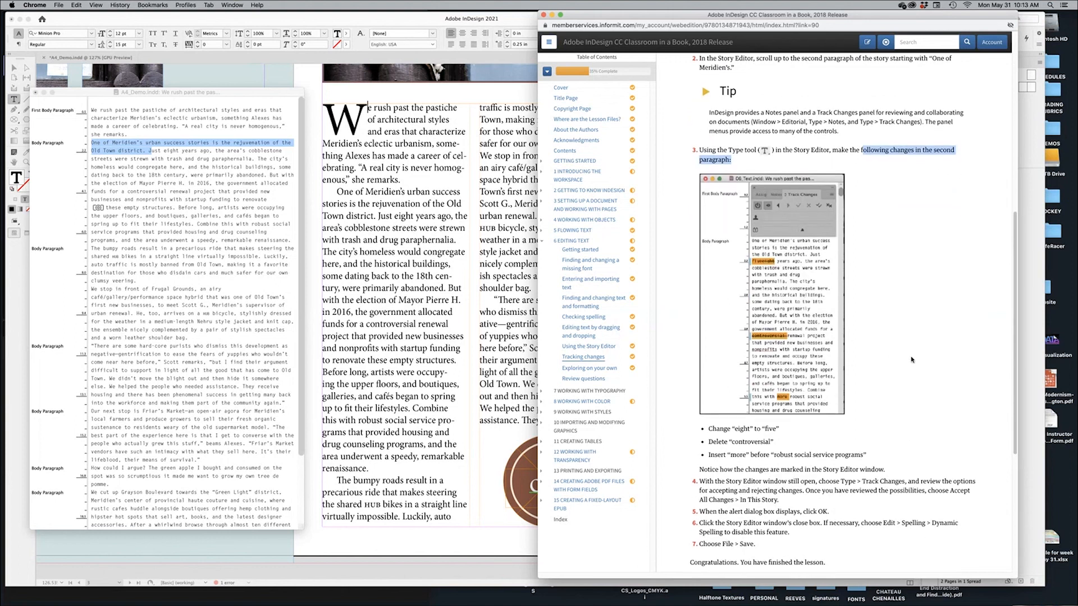
# Copy "five" from the lesson to replace "eight" in the Story Editor's second paragraph, and delete "controversial" before "renewal project"
pyautogui.moveTo(735, 427); pyautogui.dragTo(778, 428)
pyautogui.press('cmd+c')
pyautogui.doubleClick(171, 150)
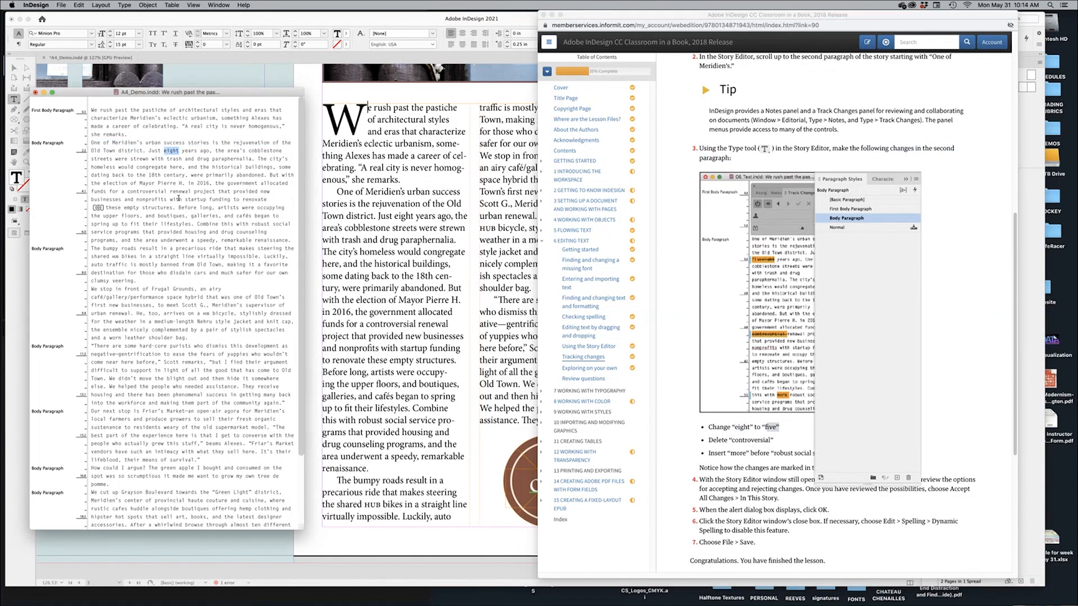
pyautogui.press('cmd+v')
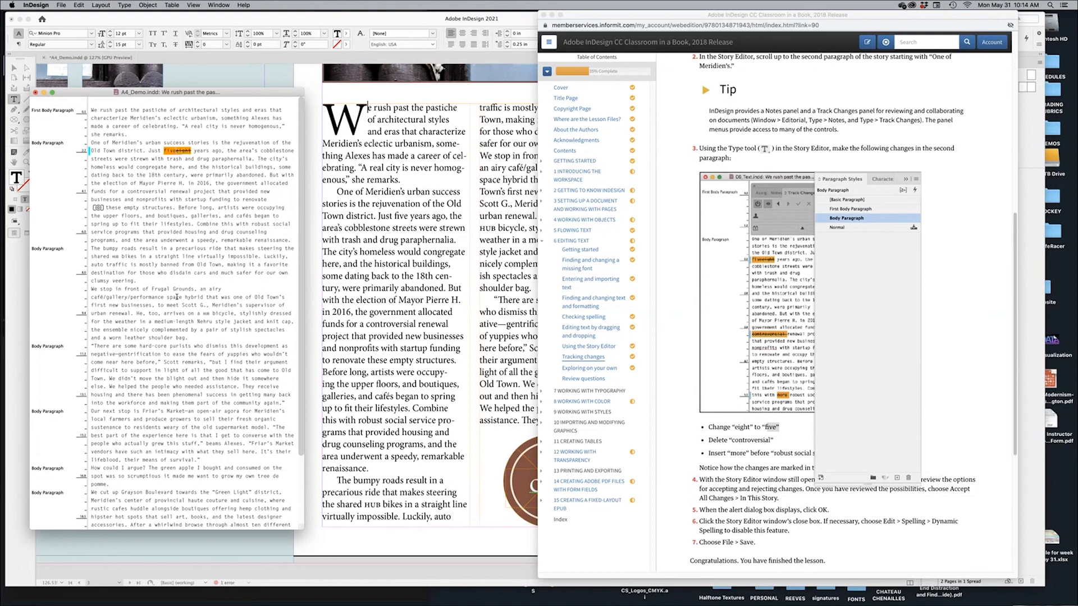
pyautogui.doubleClick(147, 191)
pyautogui.press('Delete')
# Highlight "robust social service programs" in the Chrome lesson, and insert "more" before "robust" in the Story Editor's second paragraph
pyautogui.click(741, 456)
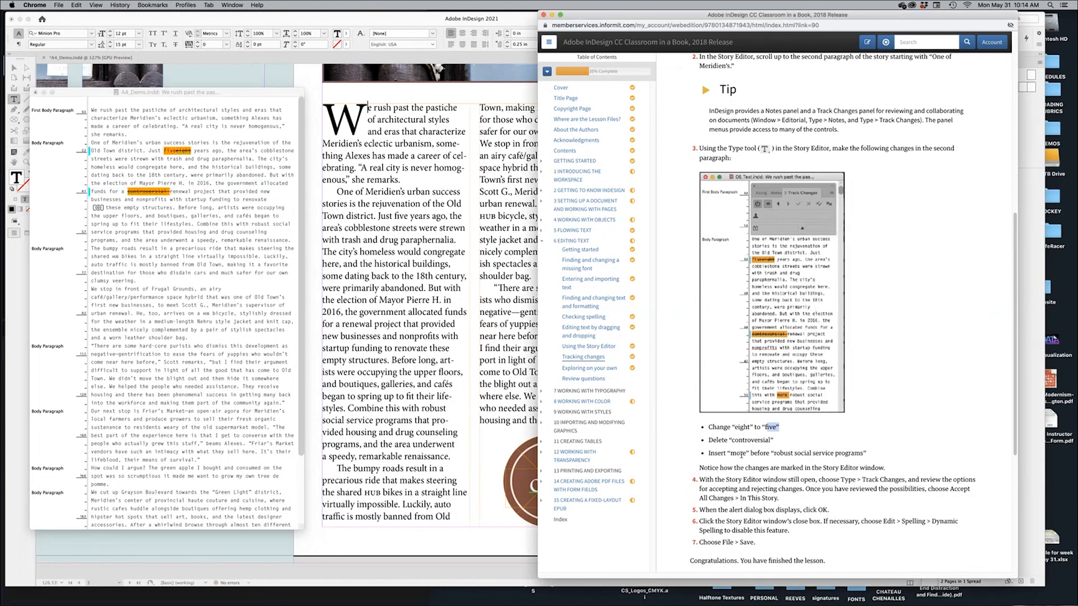
pyautogui.moveTo(775, 453); pyautogui.dragTo(854, 454)
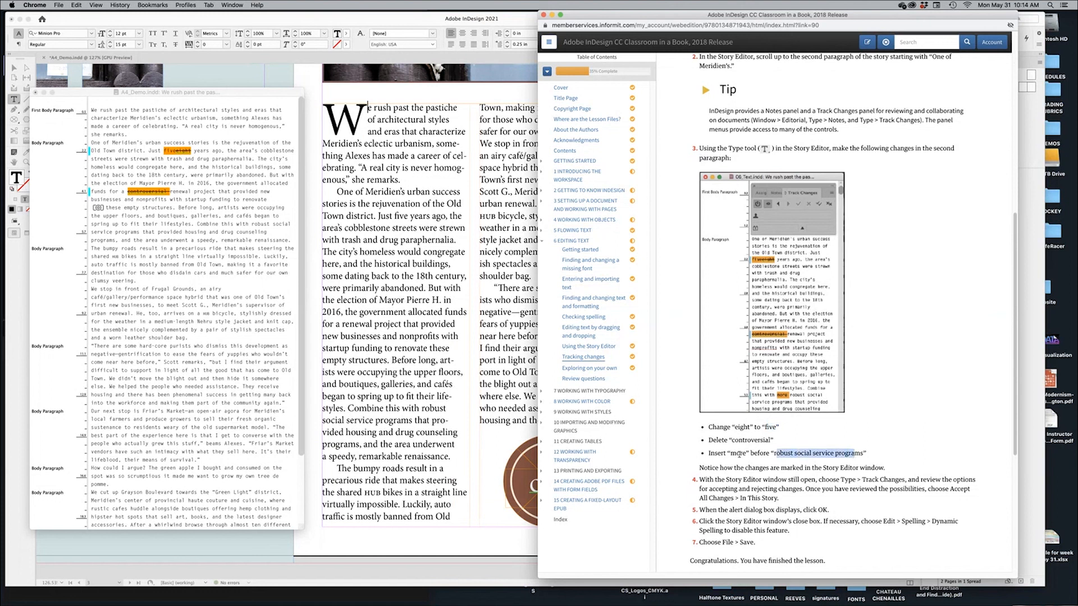
pyautogui.click(255, 229)
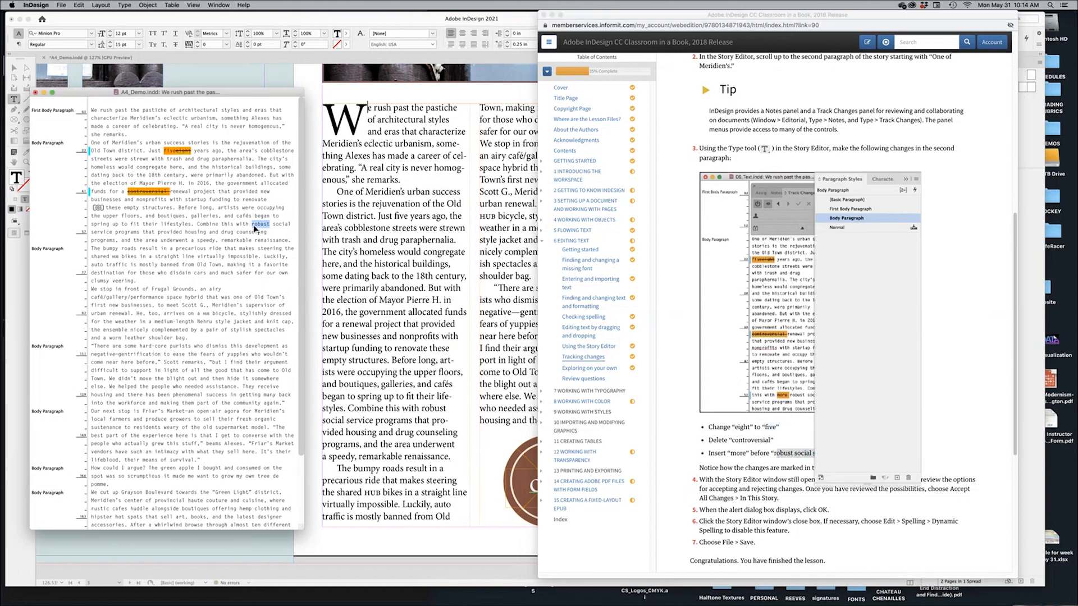
pyautogui.write('more')
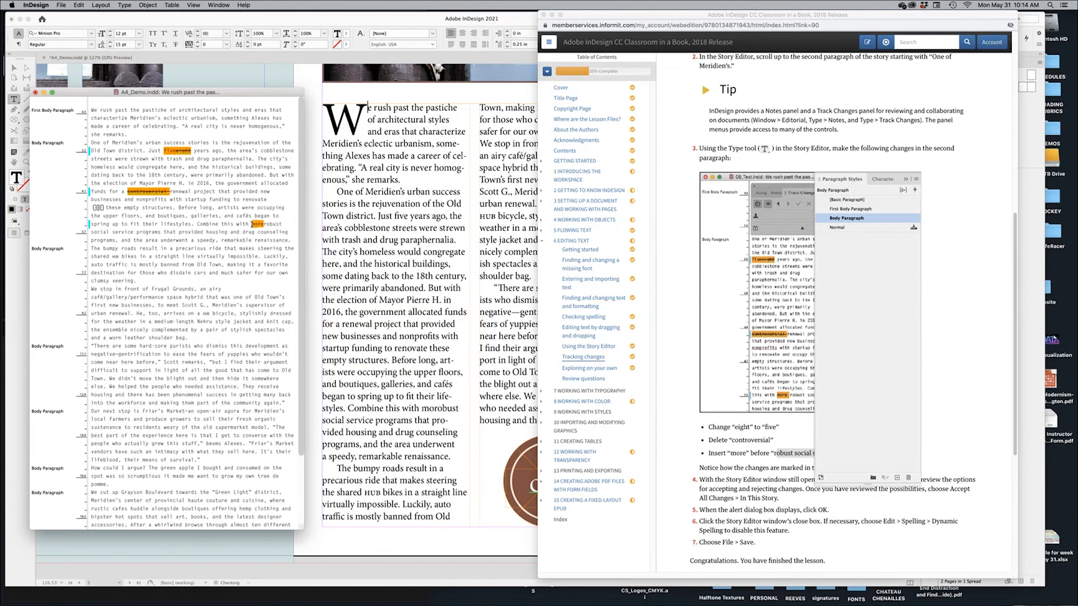
# Switch to the Chrome lesson and read step 4 on reviewing and accepting the tracked changes
pyautogui.press('super+Tab')
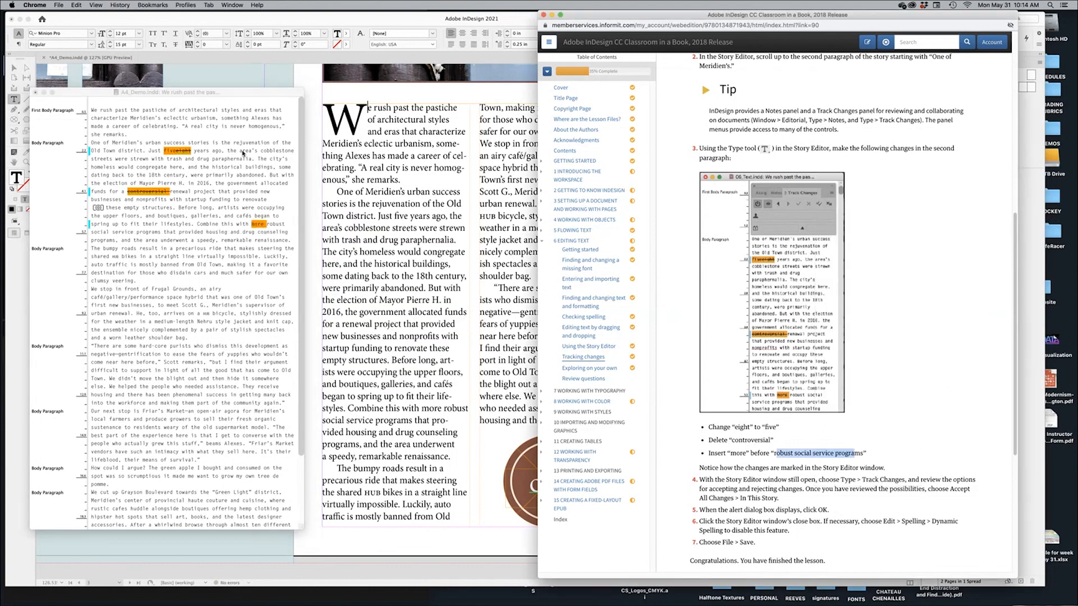
pyautogui.click(881, 376)
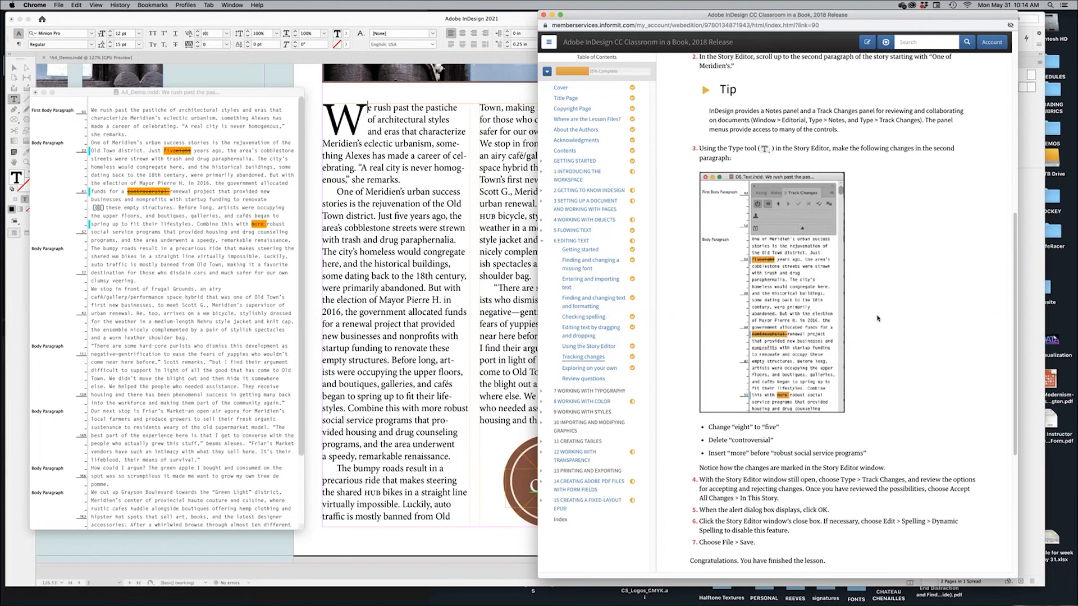
pyautogui.scroll(-2, 898, 375)
pyautogui.scroll(-3, 899, 375)
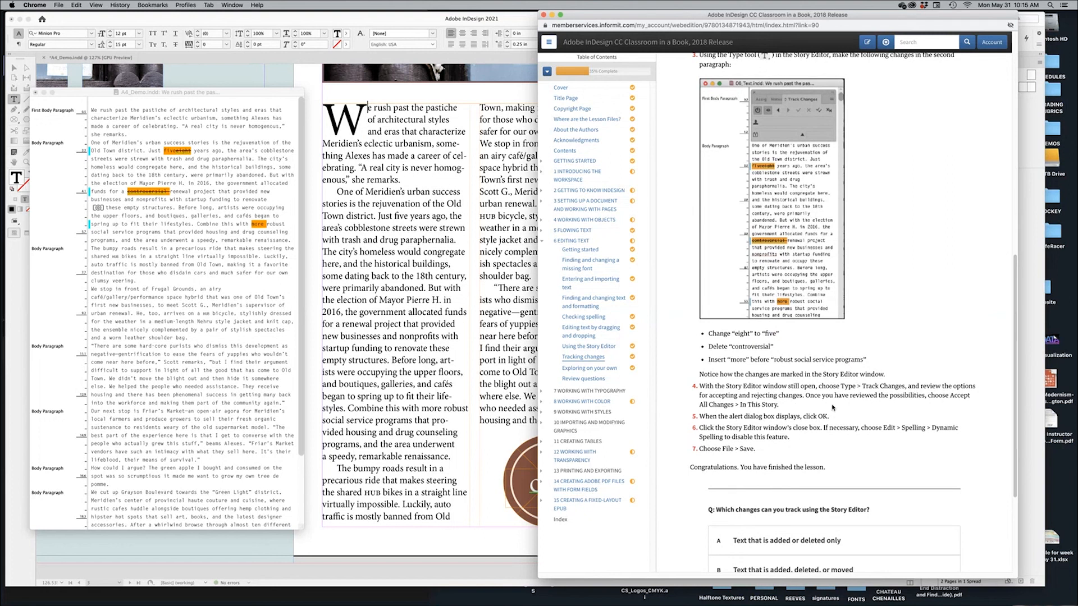
# In InDesign, accept all tracked changes in this story, choosing not to show the confirmation warning again
pyautogui.click(198, 296)
pyautogui.click(124, 5)
pyautogui.moveTo(143, 152)
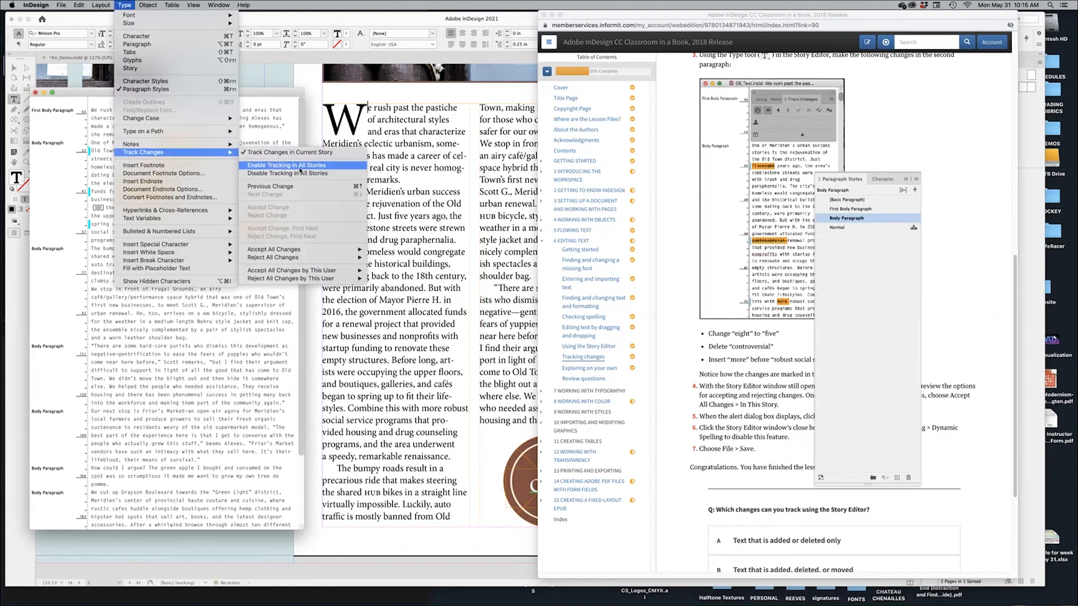
pyautogui.moveTo(299, 249)
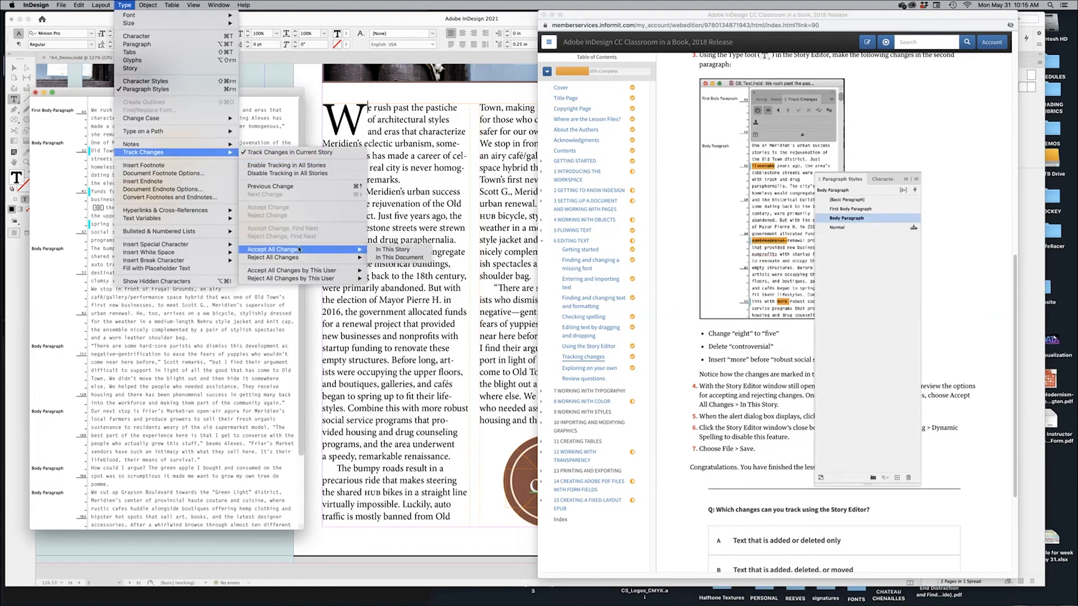
pyautogui.click(397, 250)
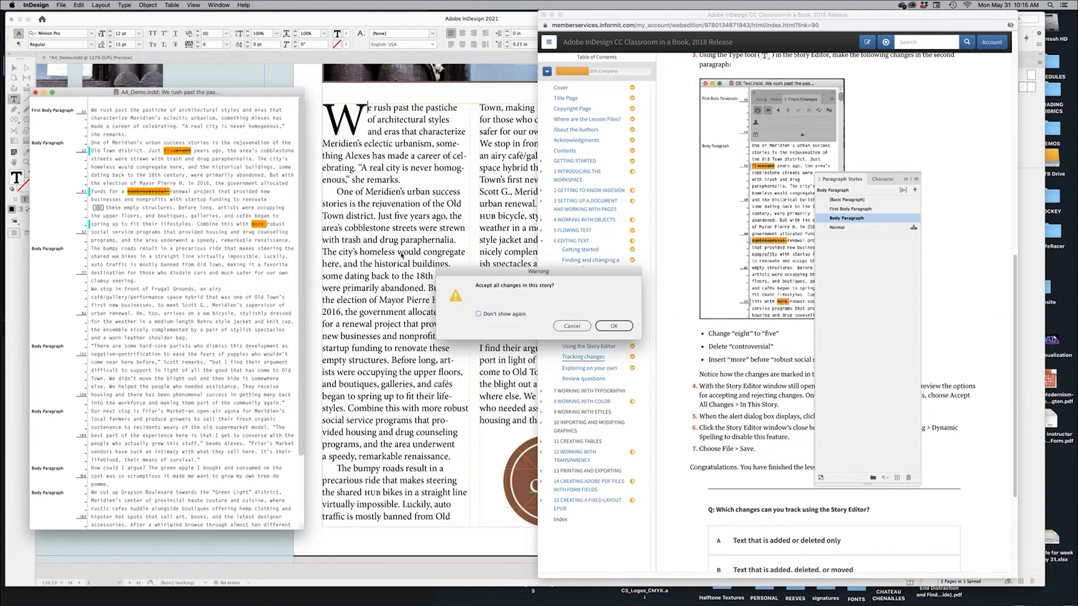
pyautogui.click(478, 314)
pyautogui.click(622, 331)
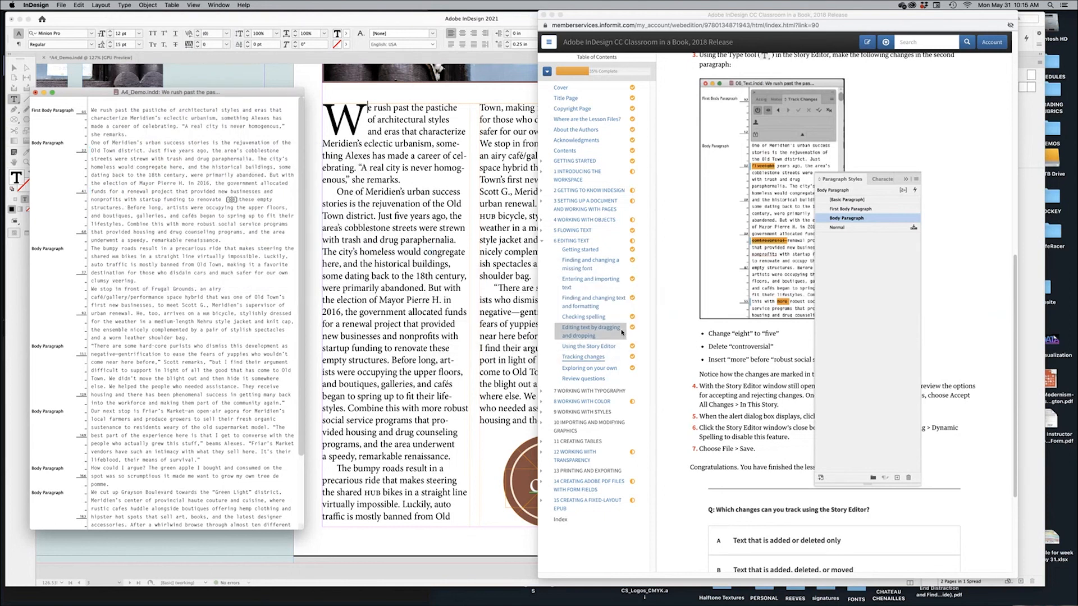
# Bring the layout page to the front and check the edited words "five" and "more" in the article's first column
pyautogui.click(442, 386)
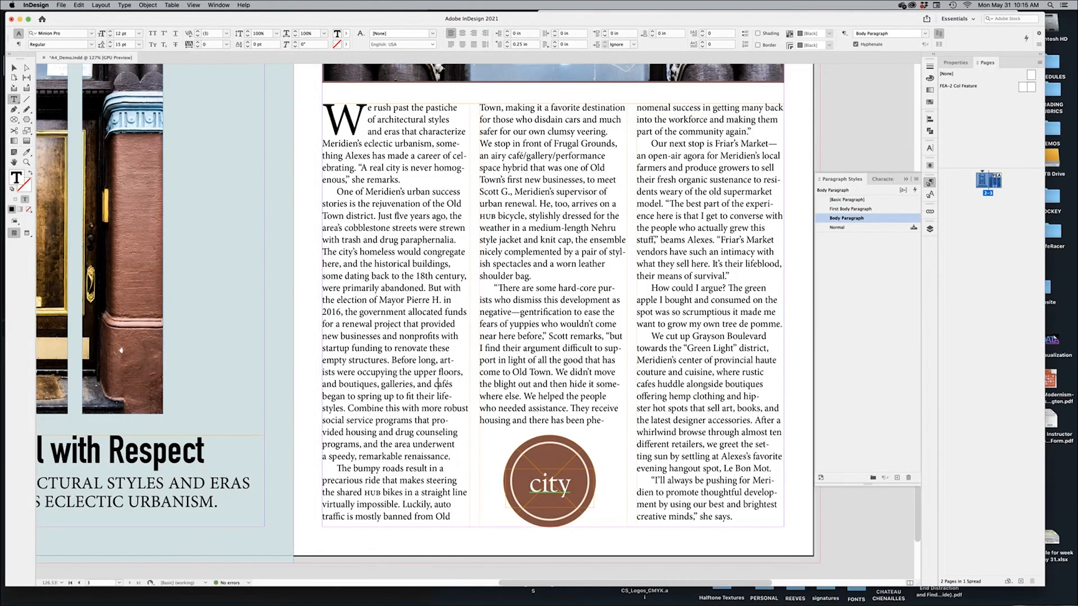
pyautogui.doubleClick(400, 215)
pyautogui.doubleClick(430, 408)
# Switch to the Chrome lesson, read its closing lines, and open "Exploring on your own" to read the first exercise about adding subheads
pyautogui.press('super+Tab')
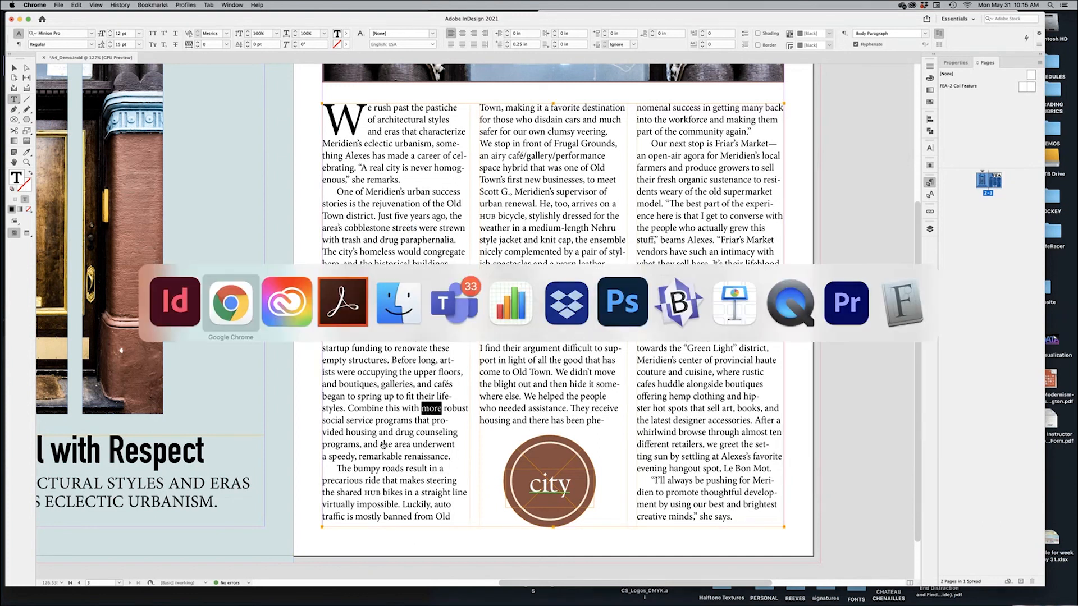
pyautogui.scroll(-3, 836, 423)
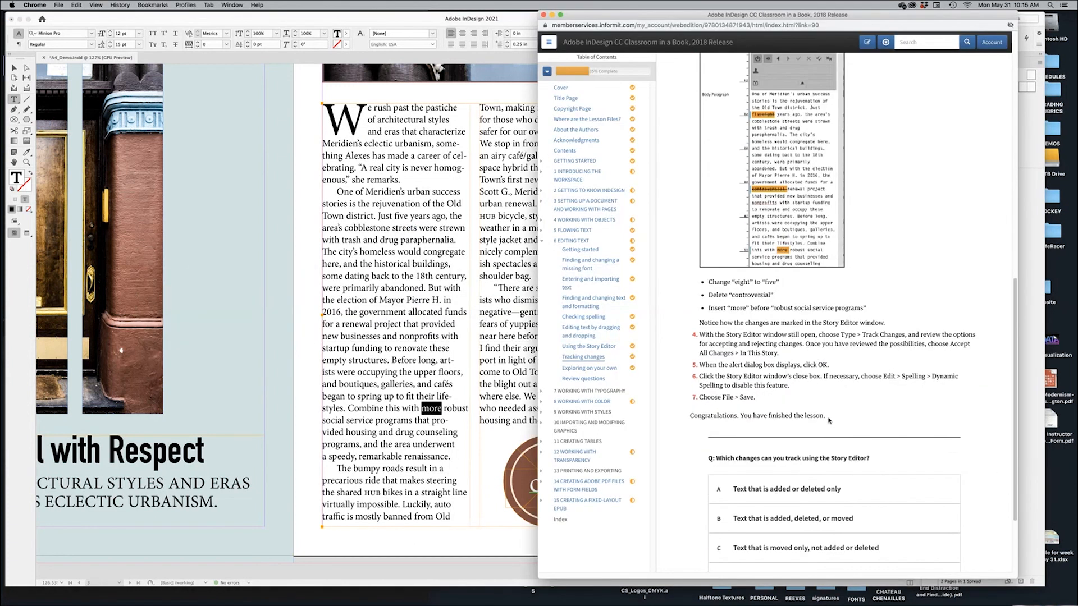
pyautogui.moveTo(818, 415); pyautogui.dragTo(700, 343)
pyautogui.click(822, 416)
pyautogui.tripleClick(822, 415)
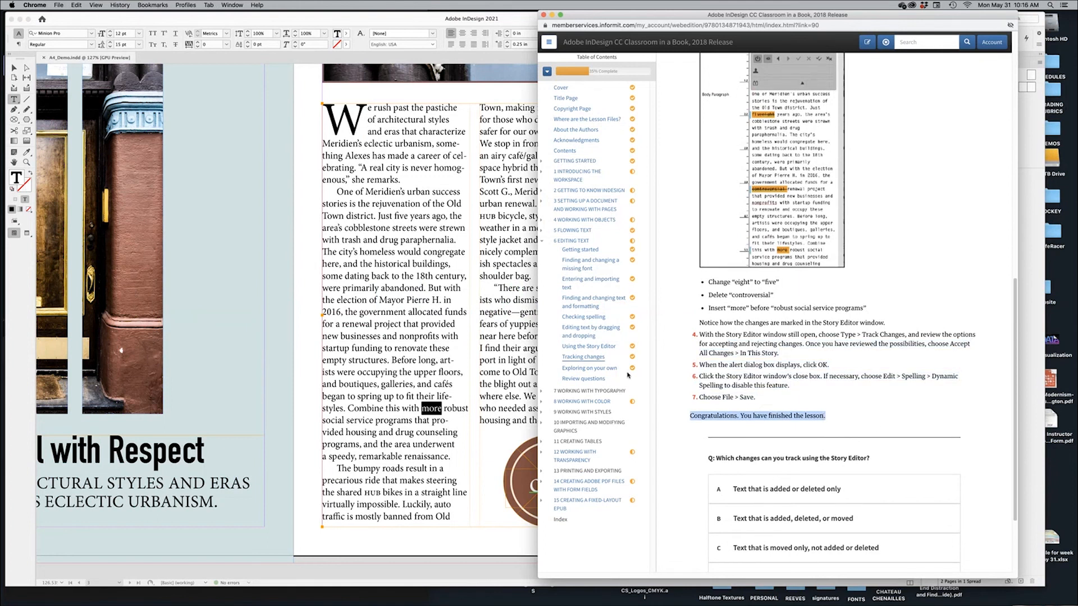
pyautogui.scroll(-2, 885, 364)
pyautogui.scroll(-3, 886, 365)
pyautogui.click(821, 561)
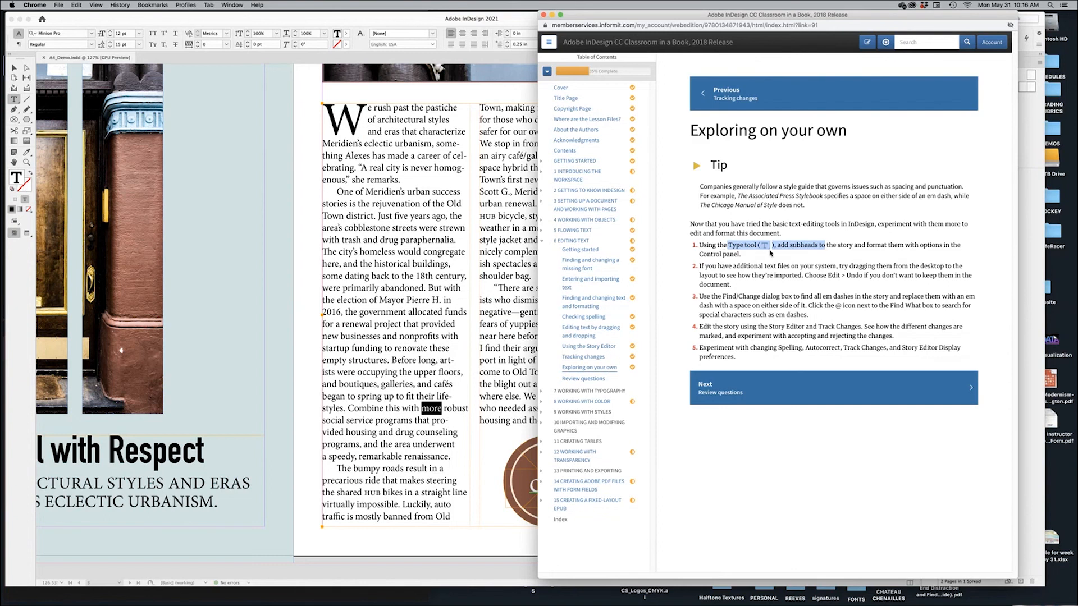
pyautogui.moveTo(785, 246)
pyautogui.mouseDown()
pyautogui.moveTo(958, 246)
pyautogui.moveTo(800, 256)
pyautogui.mouseUp()
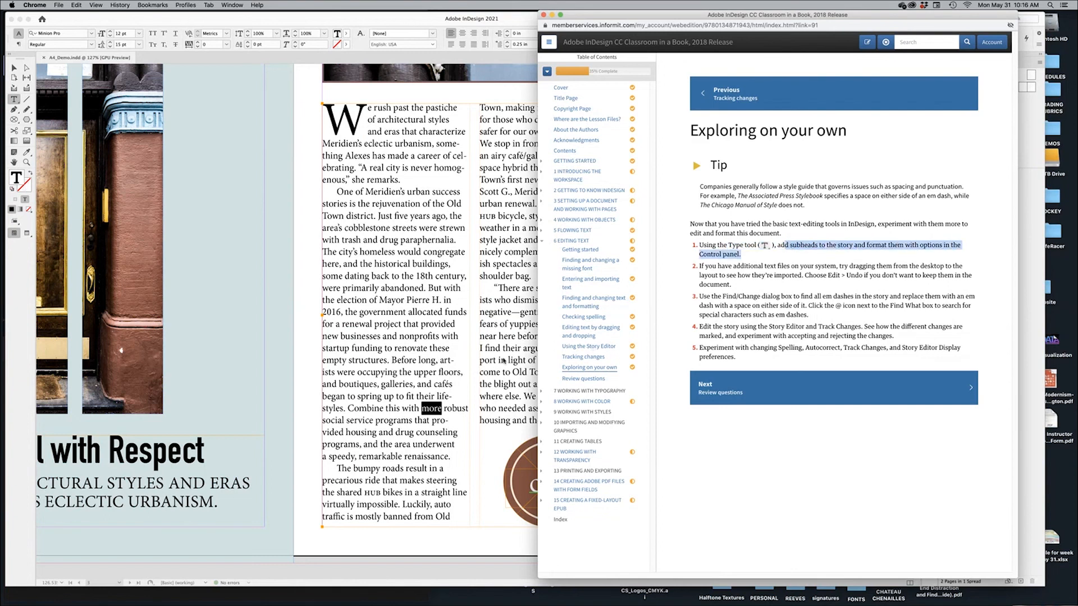
# Return to the InDesign spread, view it at 100%, put away the Paragraph Styles, and examine the article's columns for a subhead position
pyautogui.click(503, 361)
pyautogui.click(455, 409)
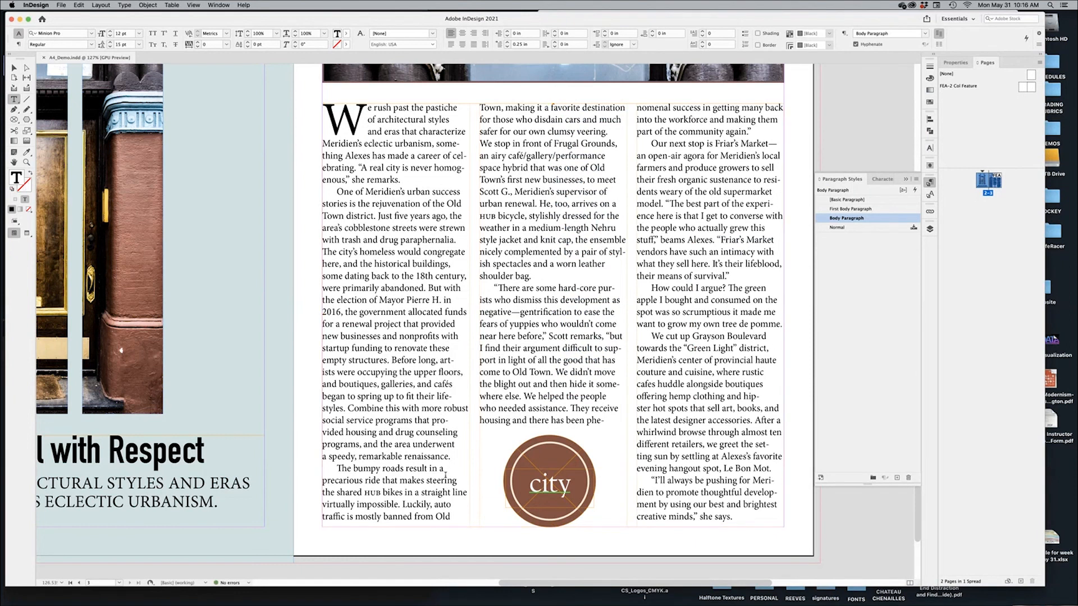
pyautogui.press('super+minus')
pyautogui.press('super+minus')
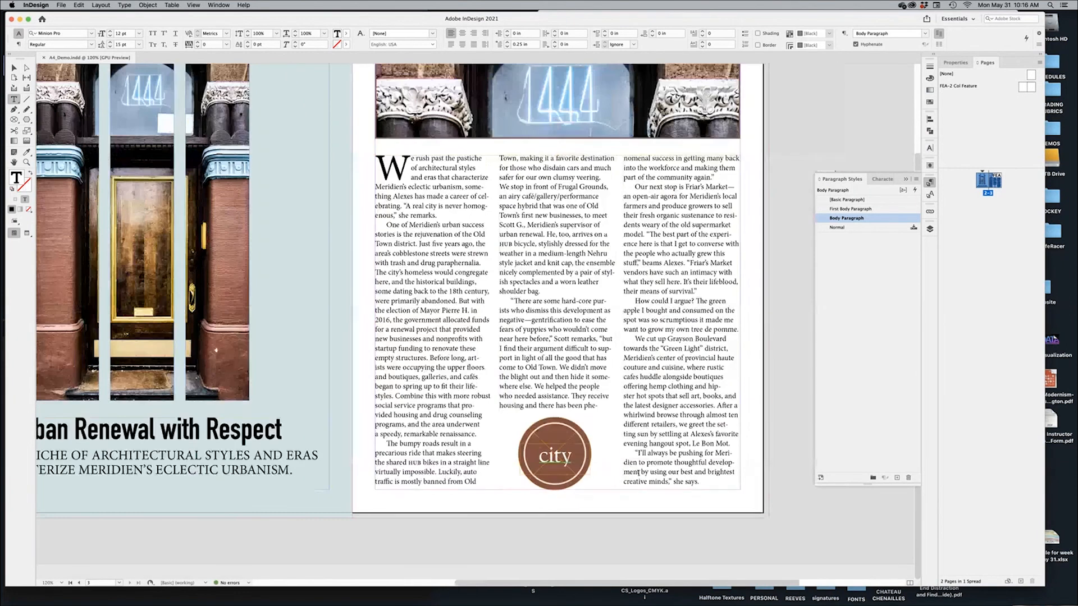
pyautogui.click(627, 254)
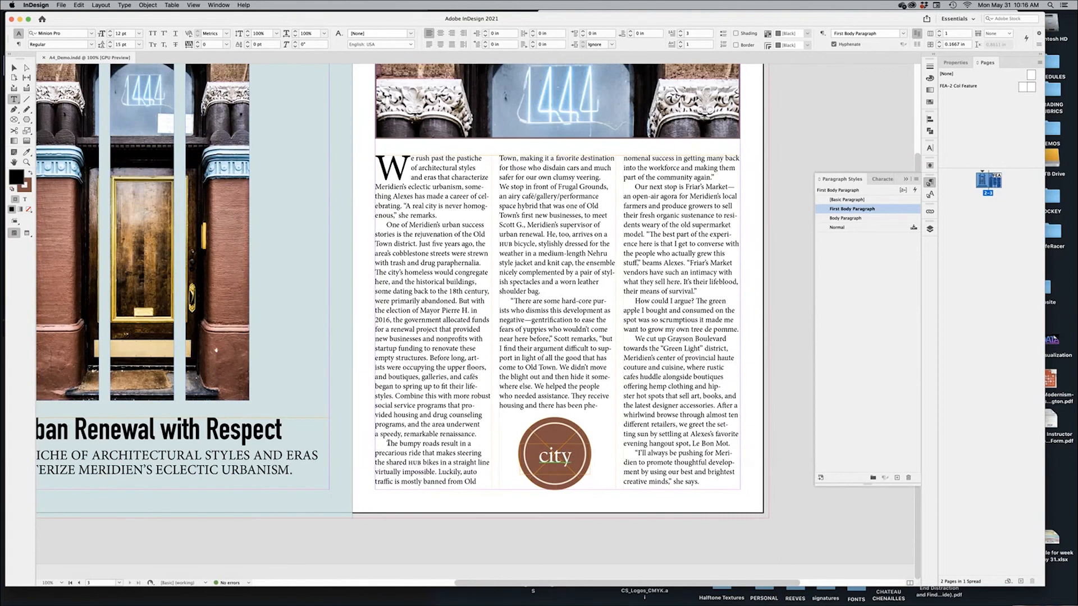
pyautogui.click(514, 306)
pyautogui.moveTo(522, 303)
pyautogui.mouseDown()
pyautogui.moveTo(561, 320)
pyautogui.moveTo(542, 308)
pyautogui.mouseUp()
pyautogui.click(511, 298)
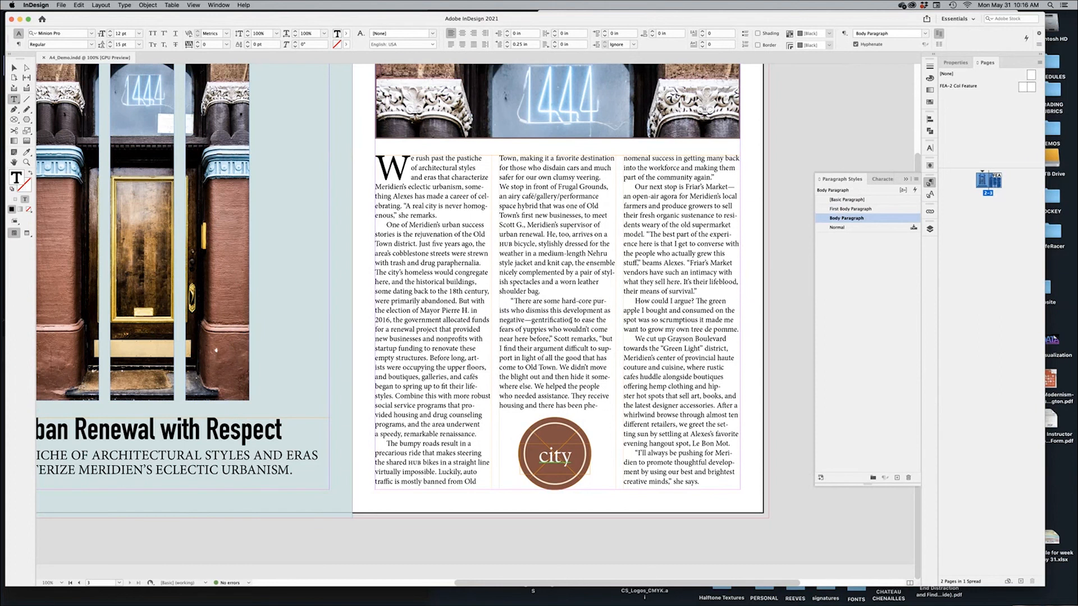
pyautogui.moveTo(329, 517); pyautogui.dragTo(424, 520)
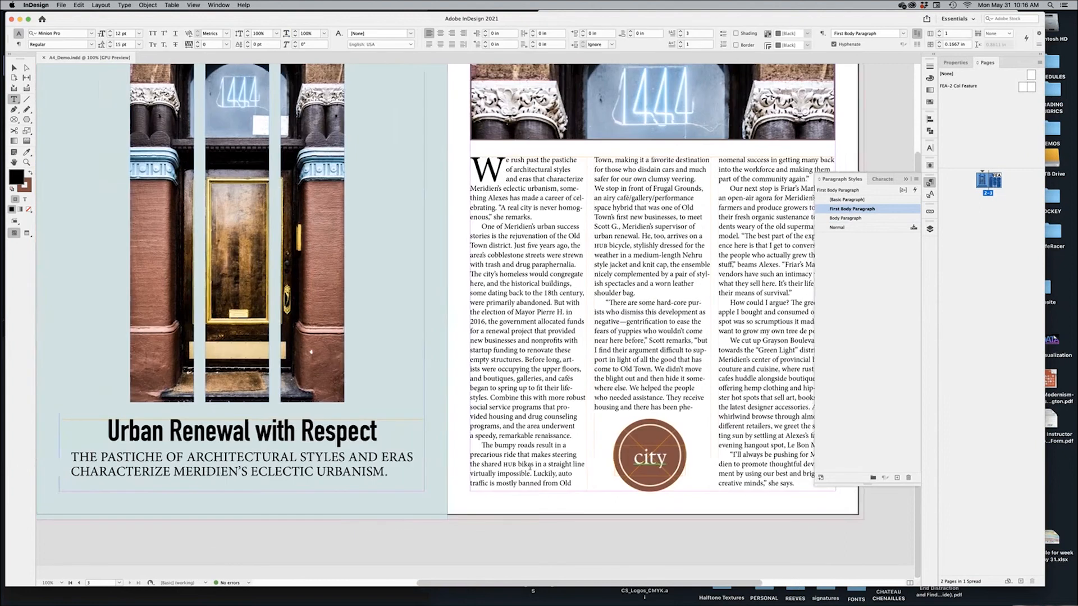
pyautogui.click(905, 179)
# Insert the subhead "Gentrification or urban renewal?" as its own paragraph above "There are some hard-core purists" in the middle column
pyautogui.doubleClick(646, 321)
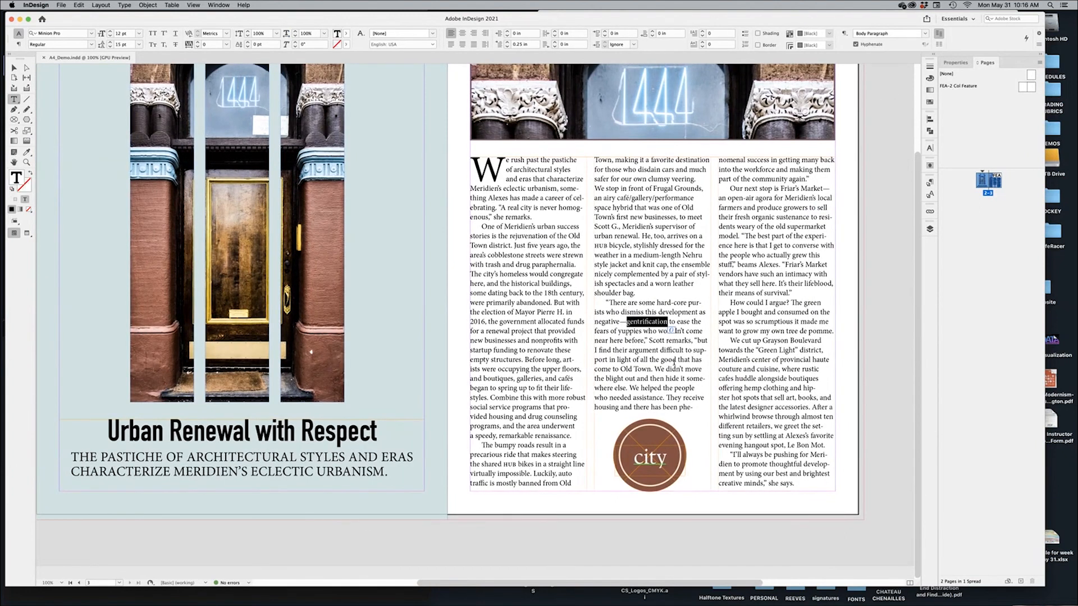
pyautogui.press('Up')
pyautogui.press('Up')
pyautogui.press('Up')
pyautogui.press('Right')
pyautogui.press('Right')
pyautogui.press('Right')
pyautogui.press('Return')
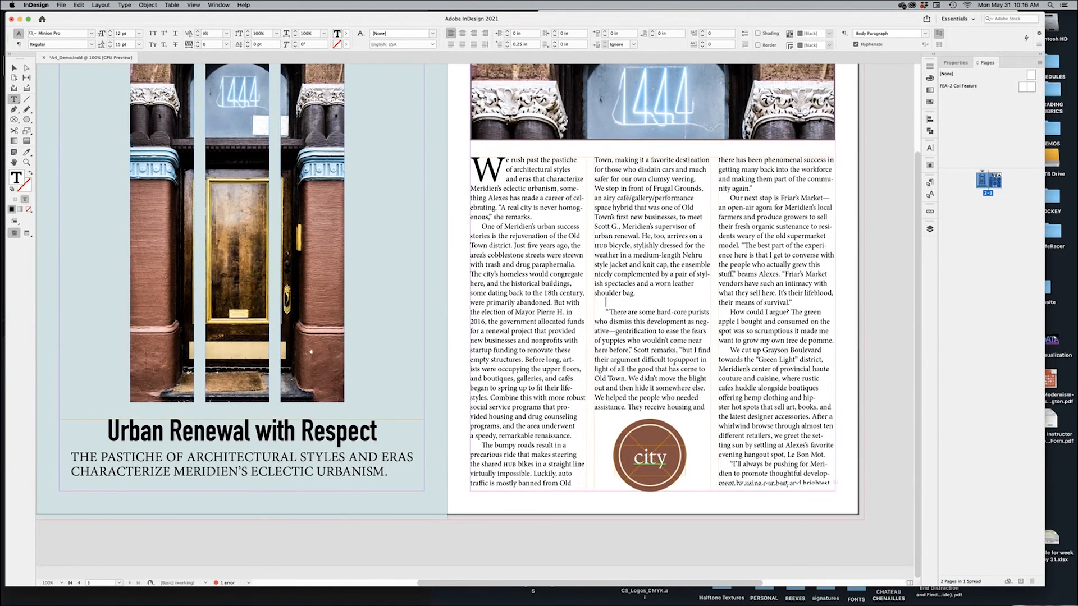
pyautogui.write('Gentrification')
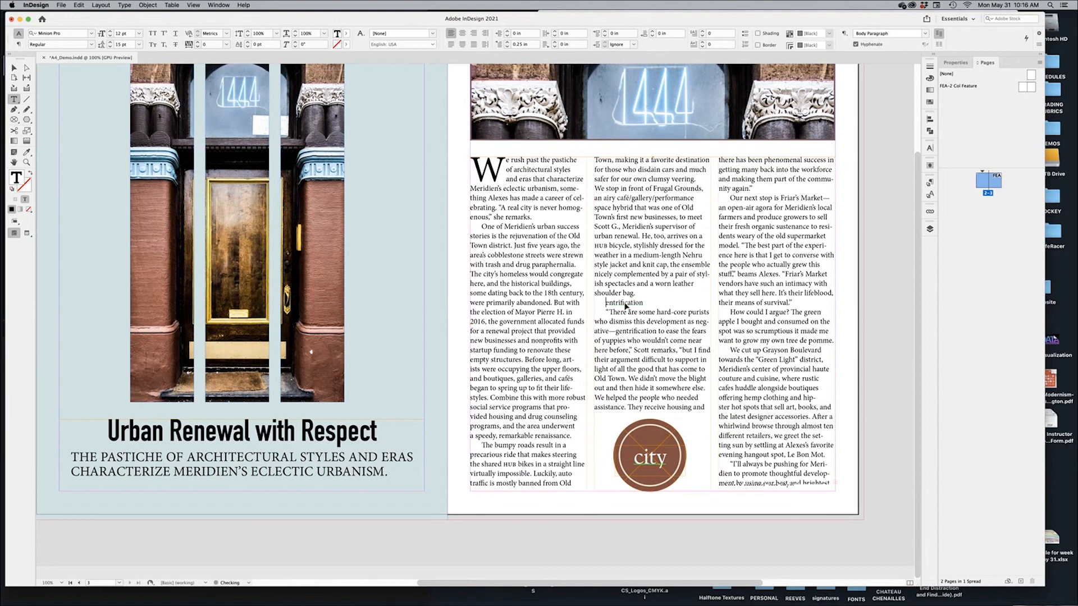
pyautogui.write(' or urban renewal?')
# Format the whole "Gentrification or urban renewal?" subhead as Bold at 13 pt
pyautogui.tripleClick(642, 306)
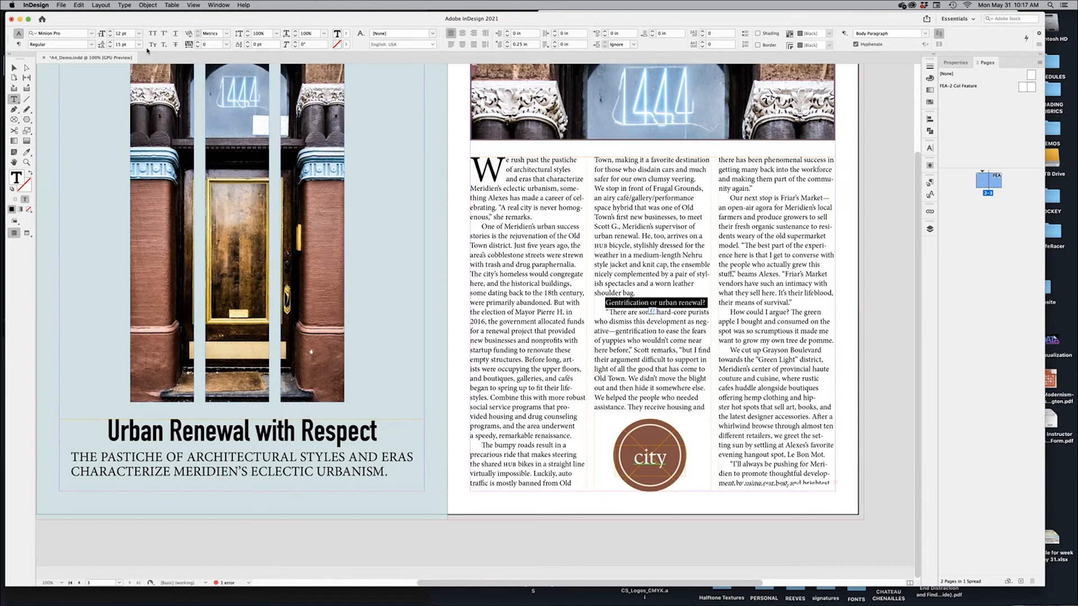
pyautogui.click(92, 44)
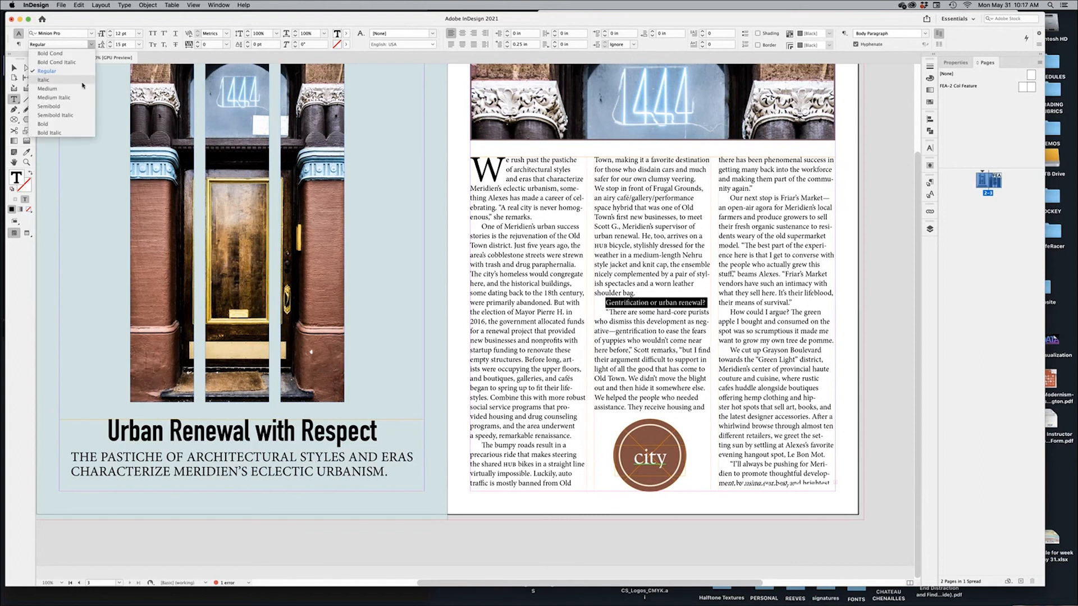
pyautogui.click(67, 125)
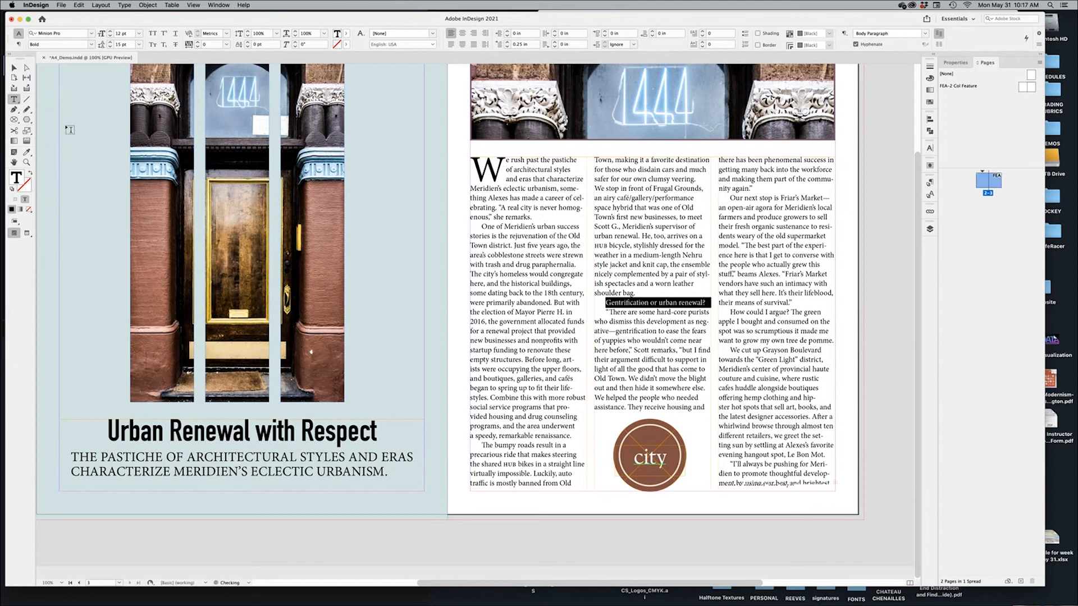
pyautogui.click(111, 33)
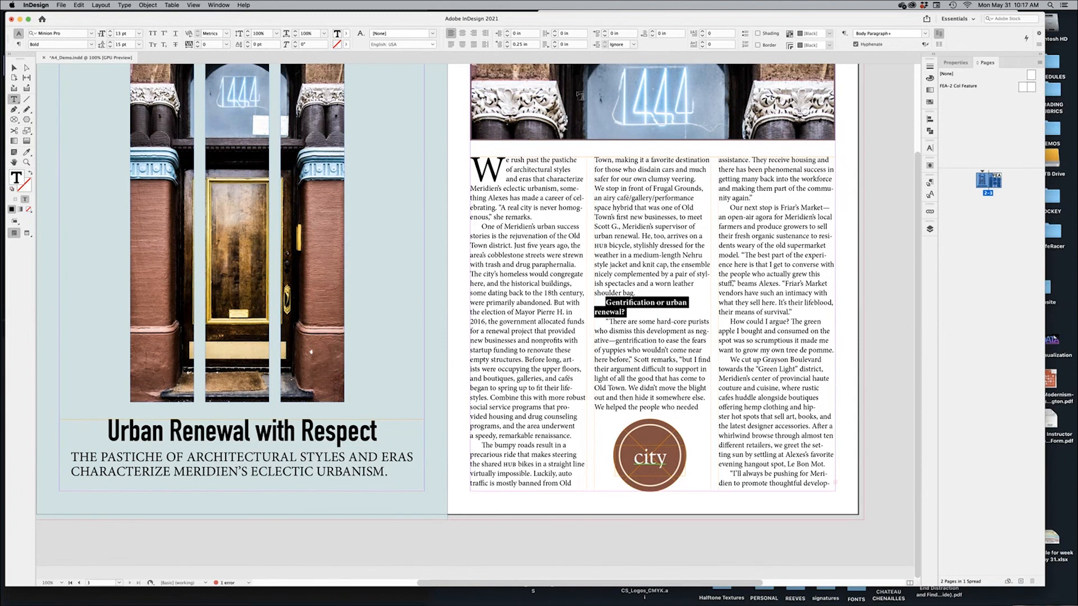
# Set the subhead's first-line indent to 0 in and its space before and after to 0.0625 in
pyautogui.click(507, 47)
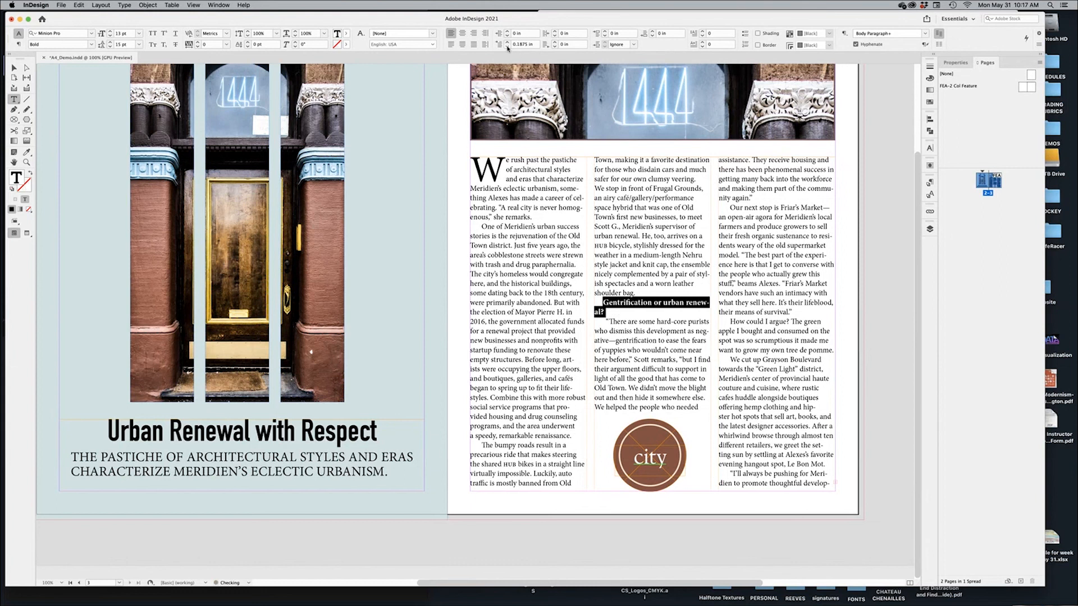
pyautogui.click(507, 48)
pyautogui.click(507, 48)
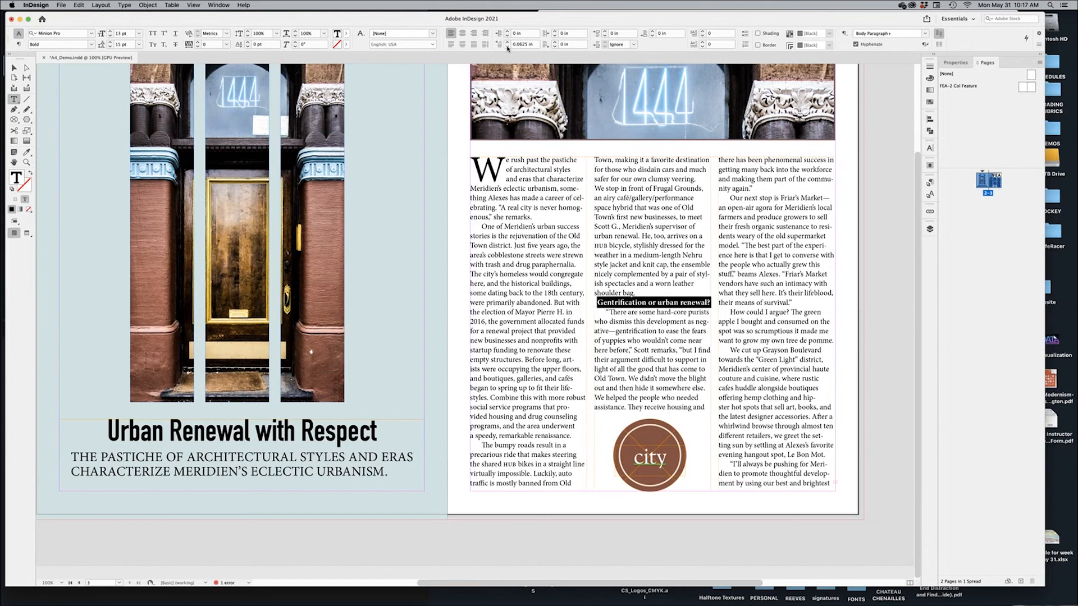
pyautogui.click(507, 47)
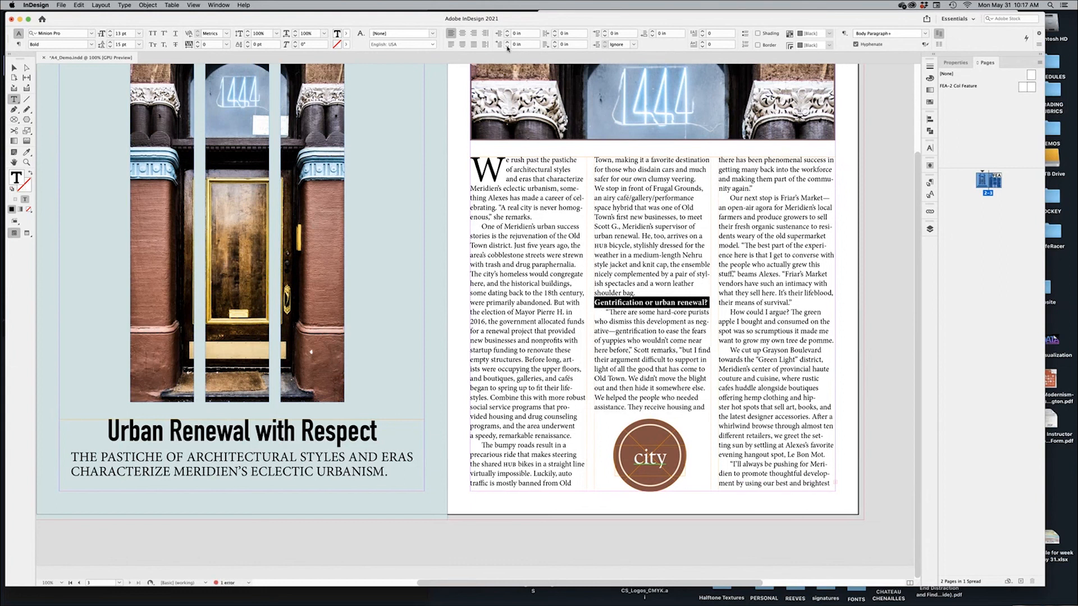
pyautogui.click(605, 33)
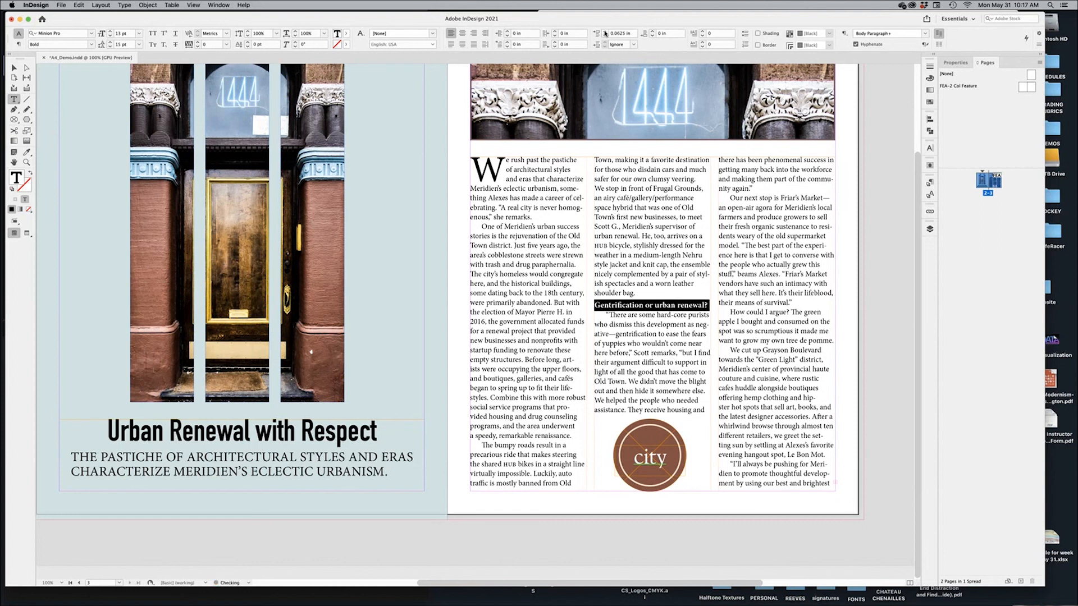
pyautogui.click(653, 33)
pyautogui.click(631, 309)
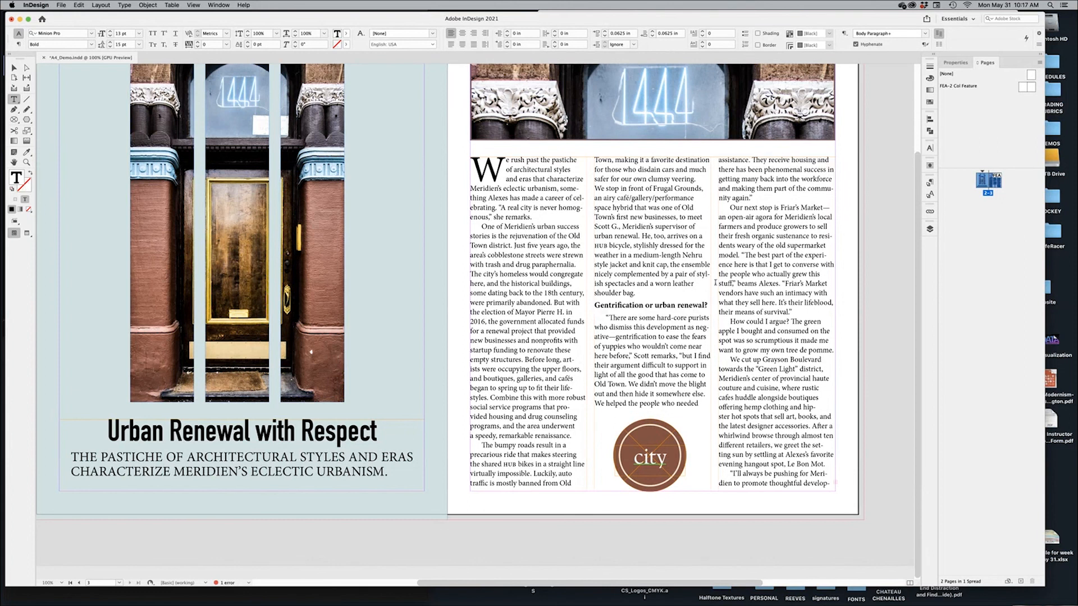
# Colour the subhead text with the C=71 M=0 Y=33 K=25 swatch
pyautogui.tripleClick(657, 303)
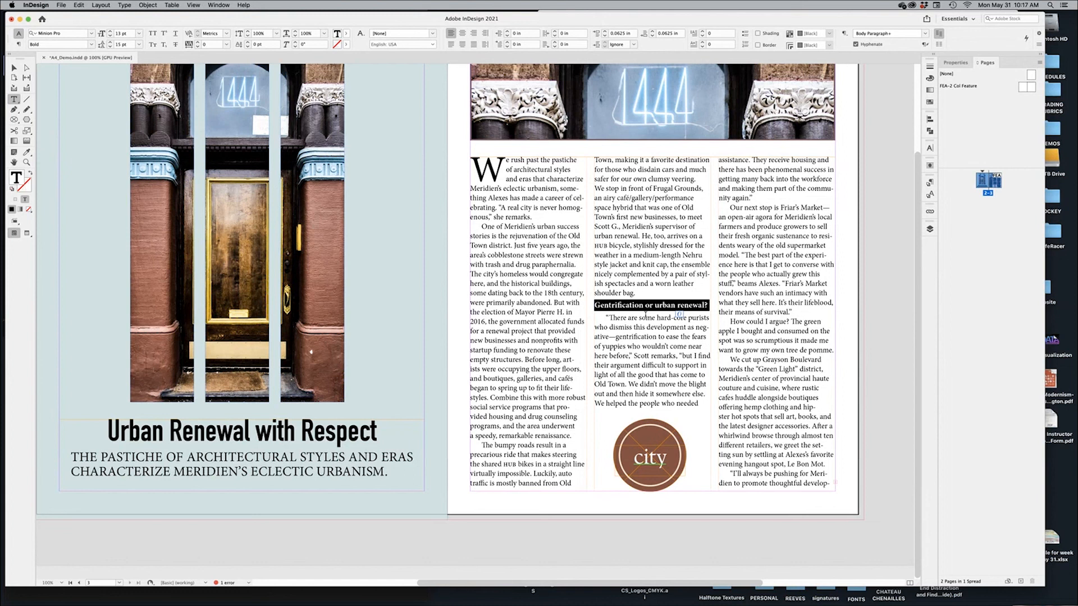
pyautogui.click(929, 102)
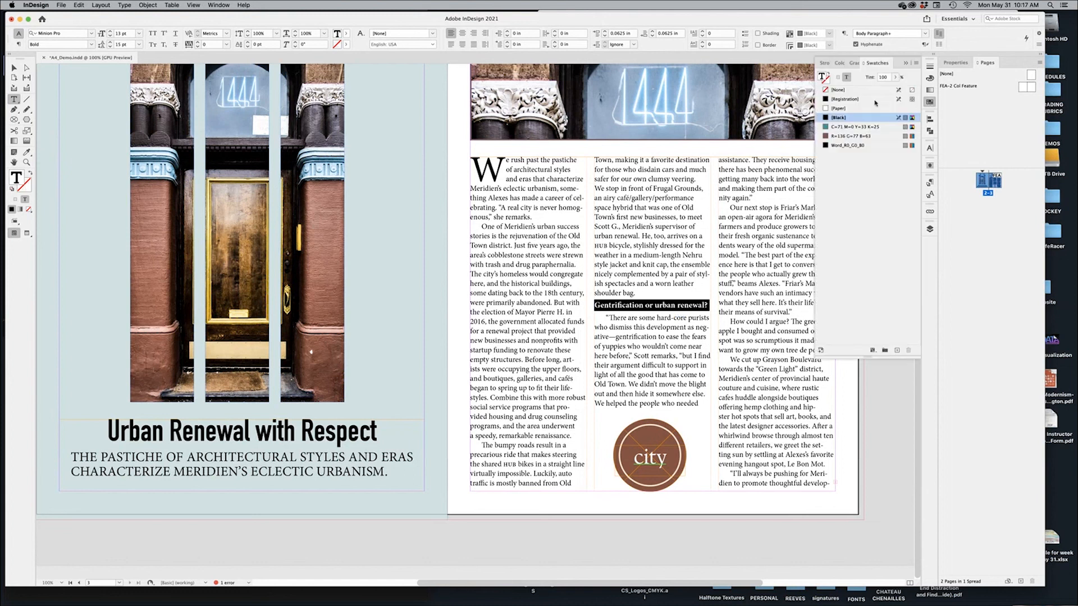
pyautogui.click(839, 127)
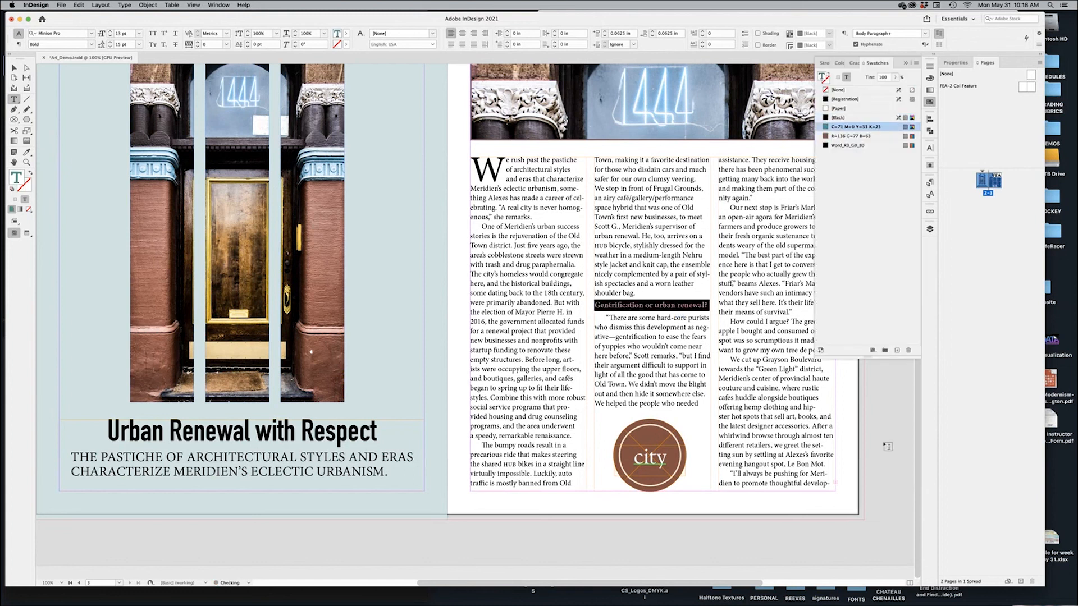
# Preview the page without guides, then return to normal view and check the subhead and the end of the third column
pyautogui.click(885, 437)
pyautogui.press('w')
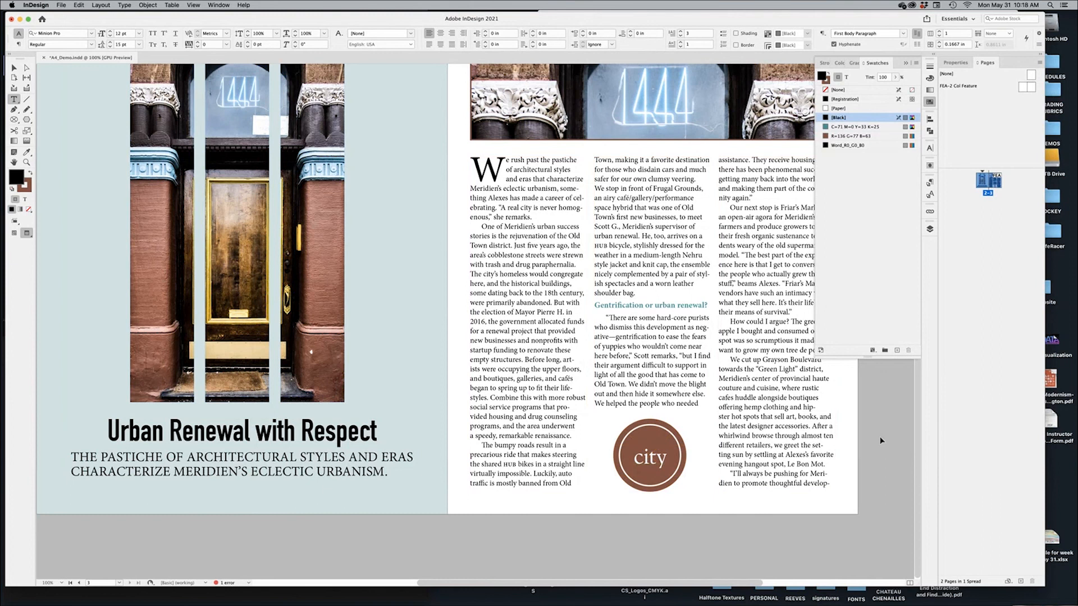
pyautogui.hscroll(5, 878, 421)
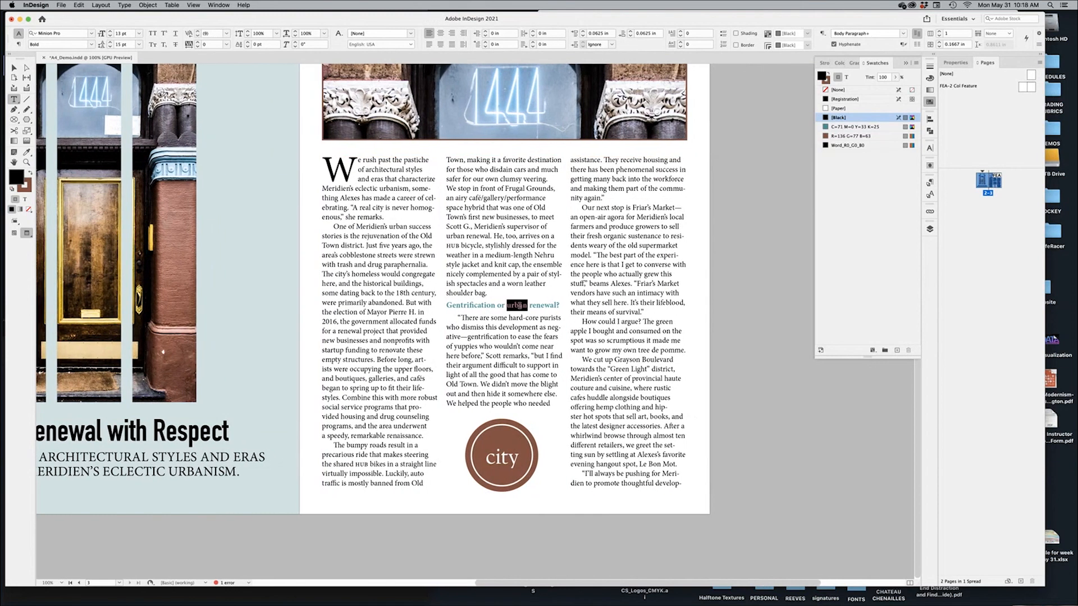
pyautogui.tripleClick(520, 305)
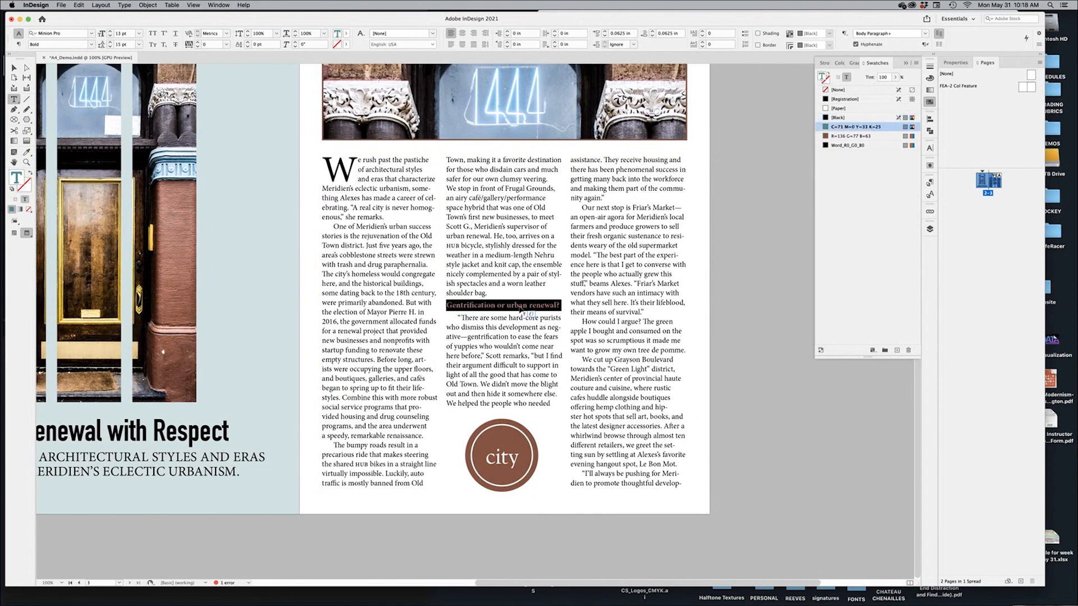
pyautogui.press('Escape')
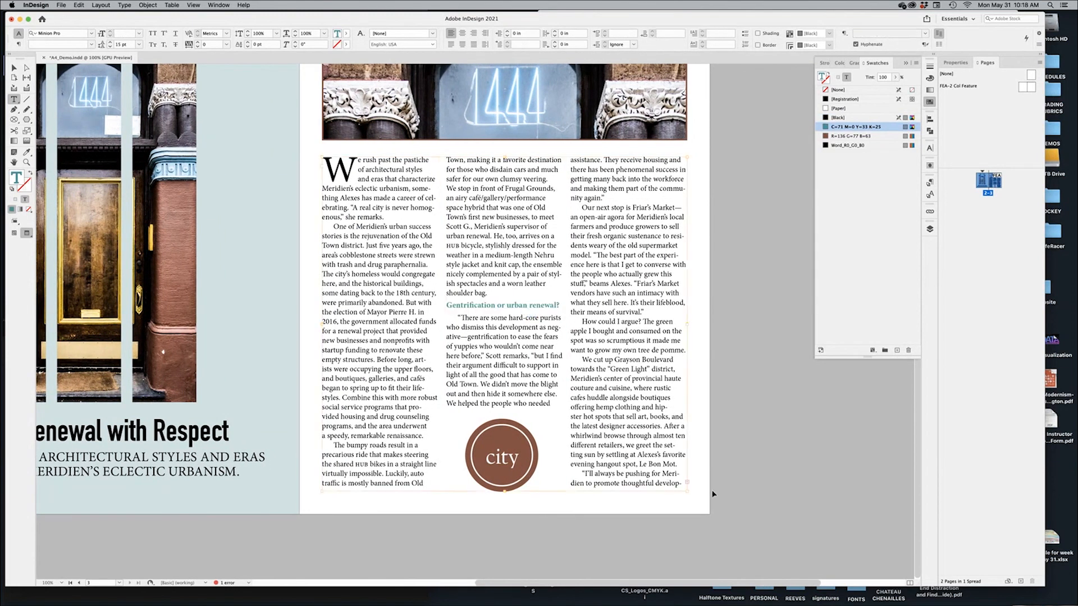
pyautogui.press('w')
pyautogui.doubleClick(669, 483)
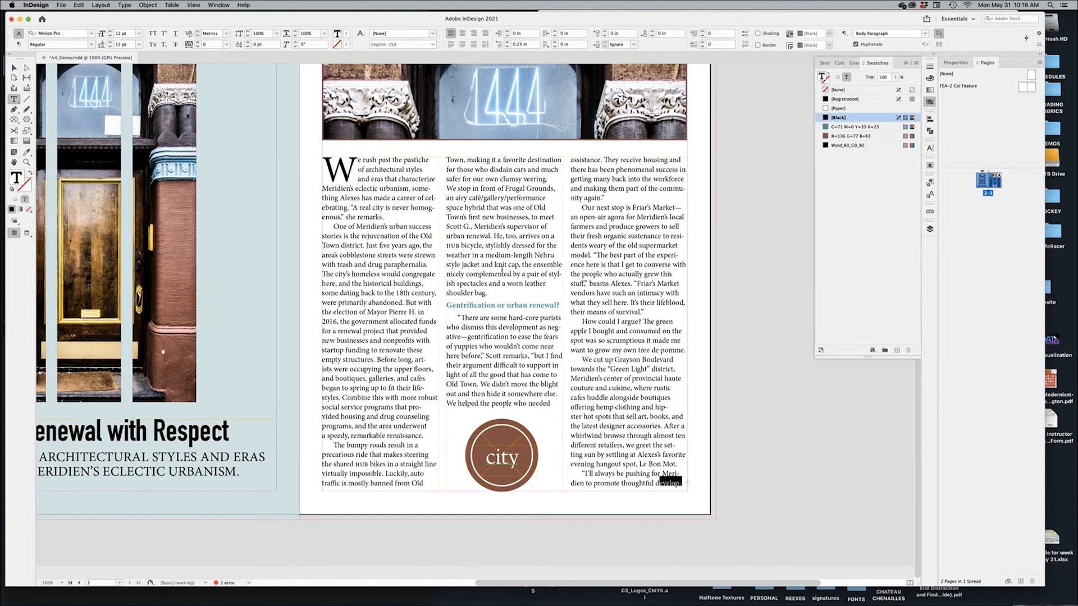
pyautogui.moveTo(507, 306)
pyautogui.mouseDown()
pyautogui.moveTo(483, 278)
pyautogui.moveTo(528, 305)
pyautogui.mouseUp()
pyautogui.tripleClick(516, 307)
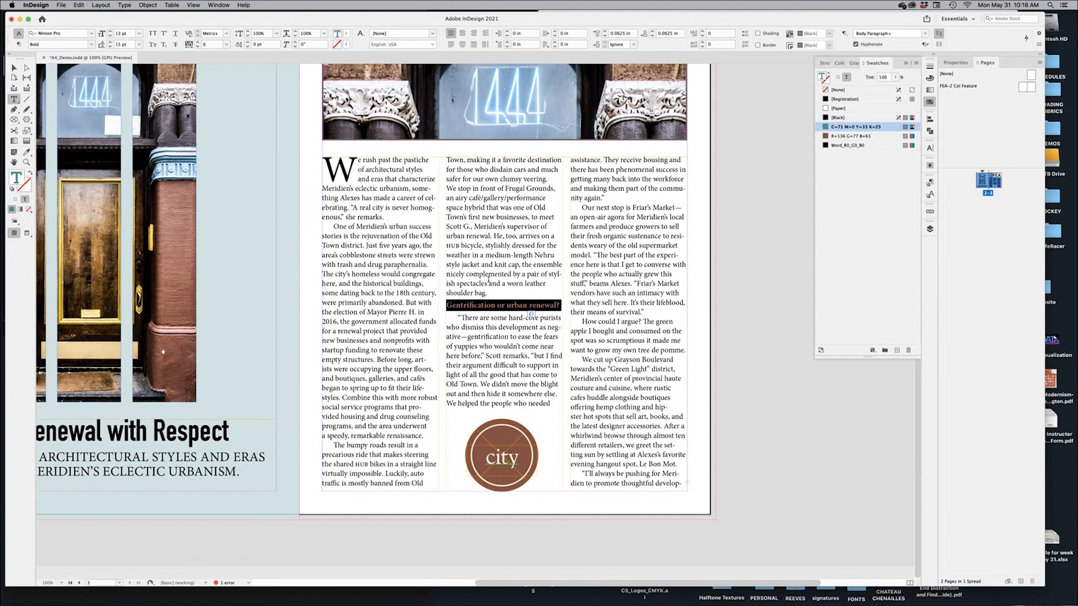
# Create a paragraph style from the formatted subhead, apply it to that text, and name the style Subhead
pyautogui.click(549, 303)
pyautogui.tripleClick(547, 304)
pyautogui.press('super+F11')
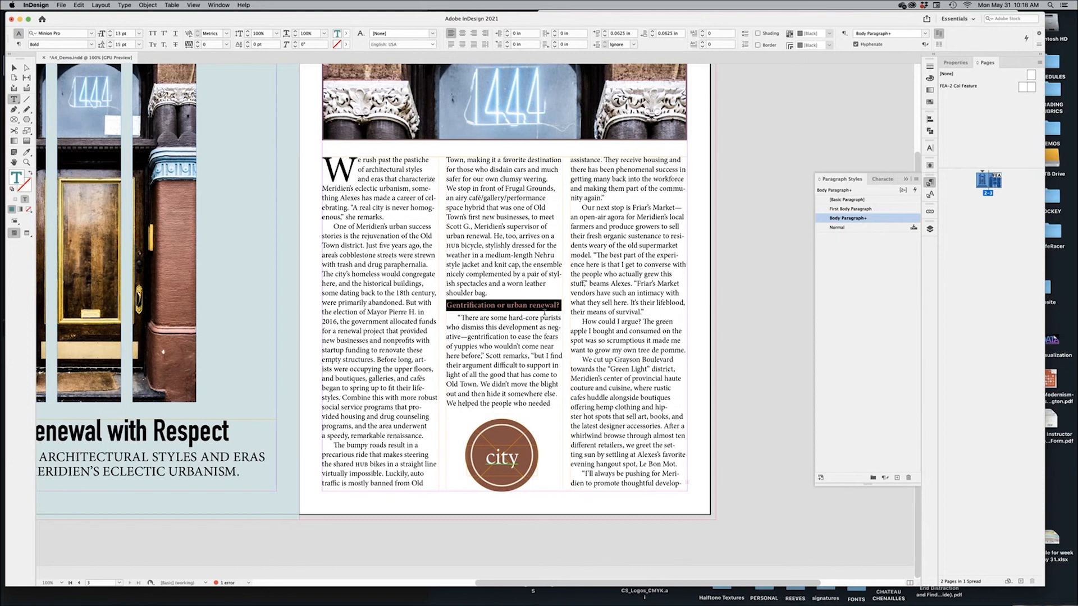
pyautogui.click(897, 479)
pyautogui.click(855, 228)
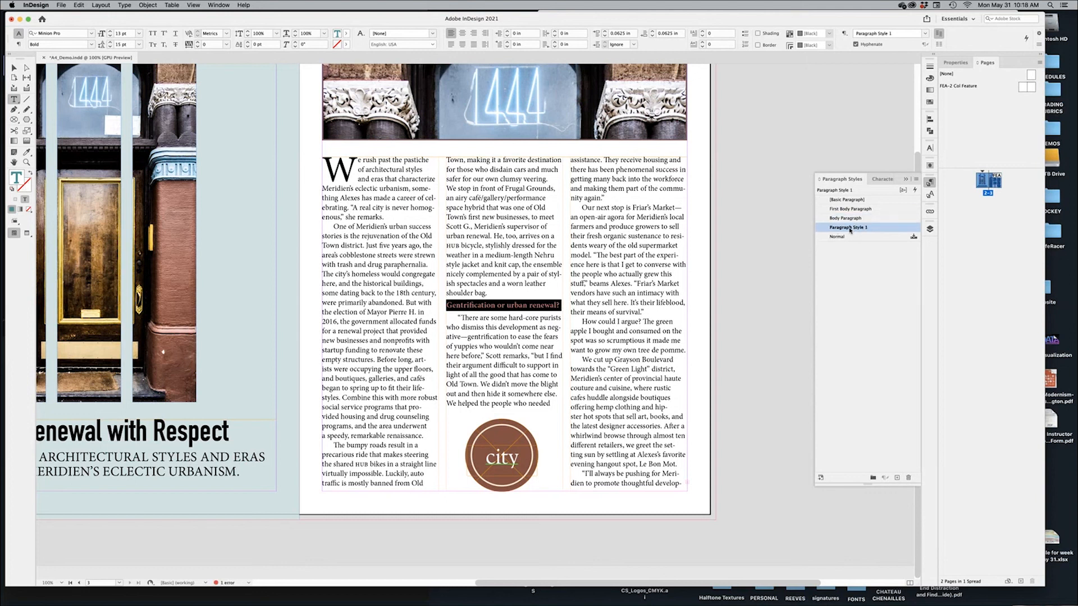
pyautogui.doubleClick(850, 227)
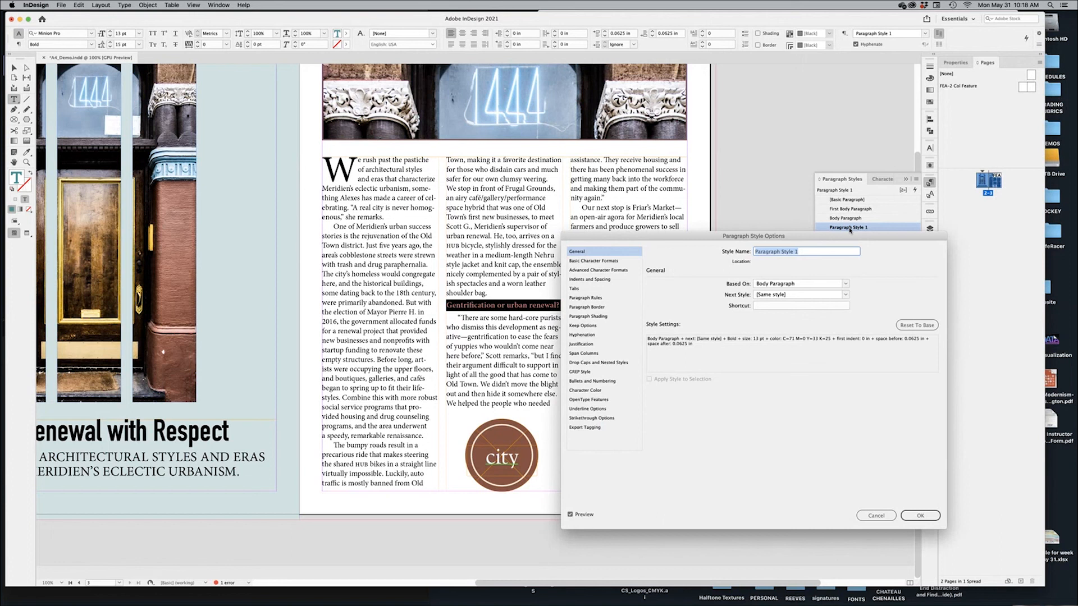
pyautogui.write('Subhead')
pyautogui.click(918, 516)
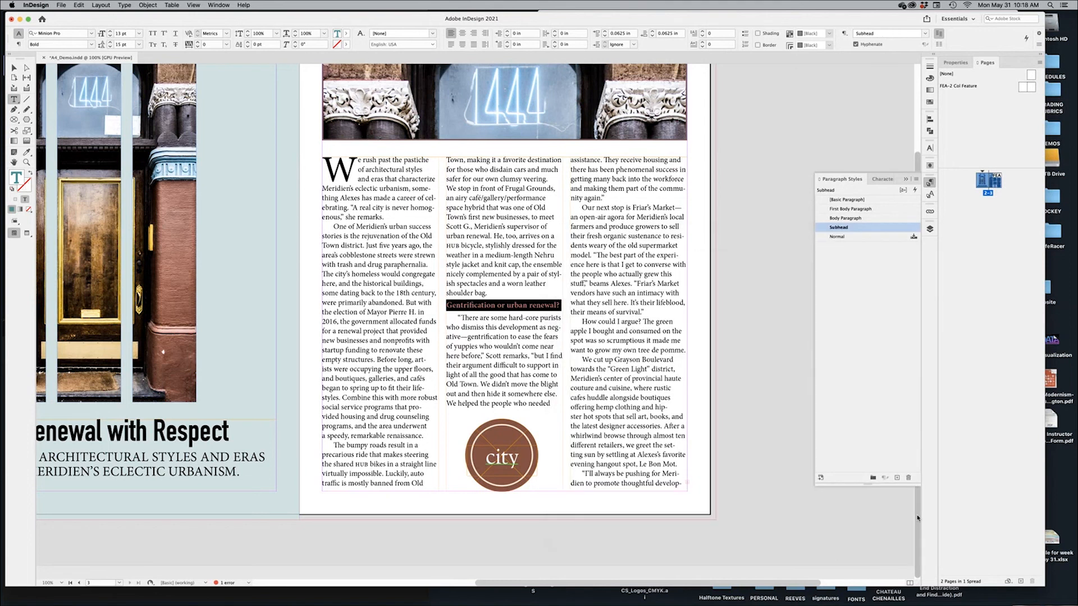
# Inspect the document's error in Preflight down to the overset text frame, and close the Preflight results
pyautogui.click(666, 482)
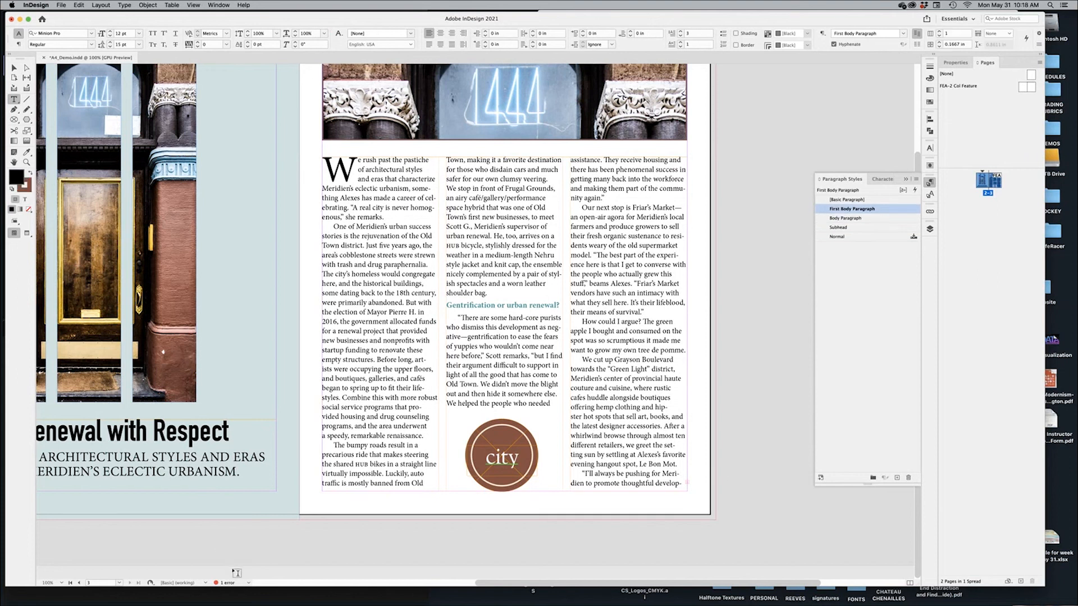
pyautogui.click(247, 583)
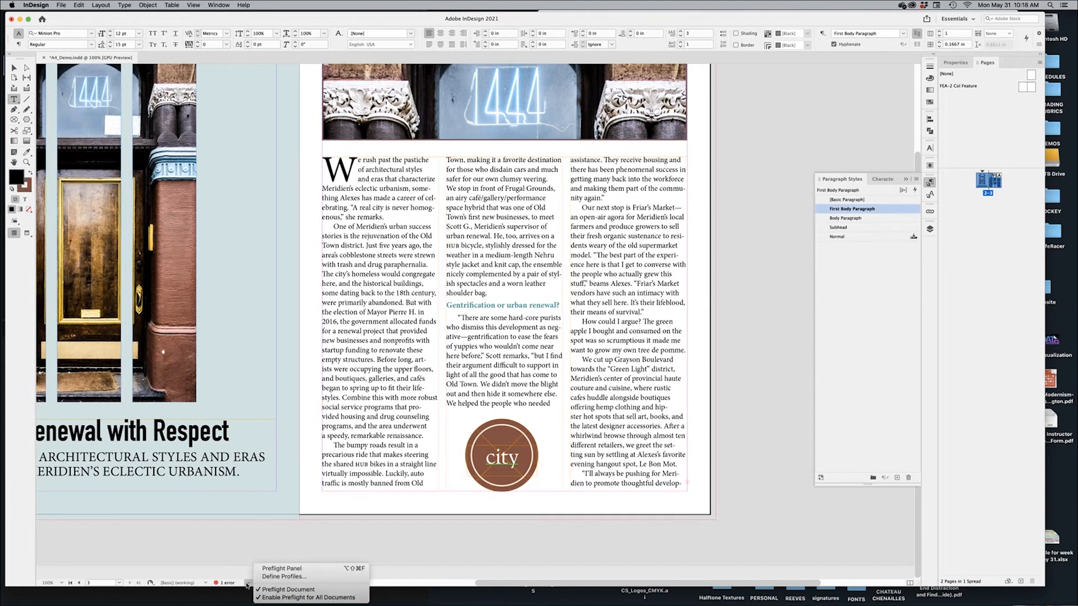
pyautogui.click(281, 569)
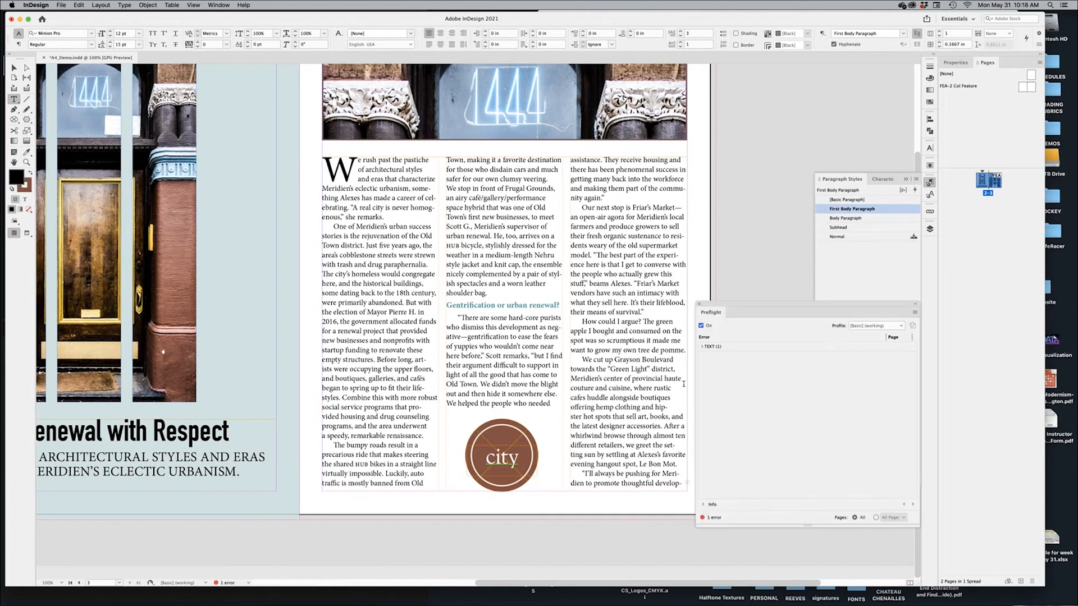
pyautogui.click(702, 346)
pyautogui.click(709, 356)
pyautogui.click(854, 366)
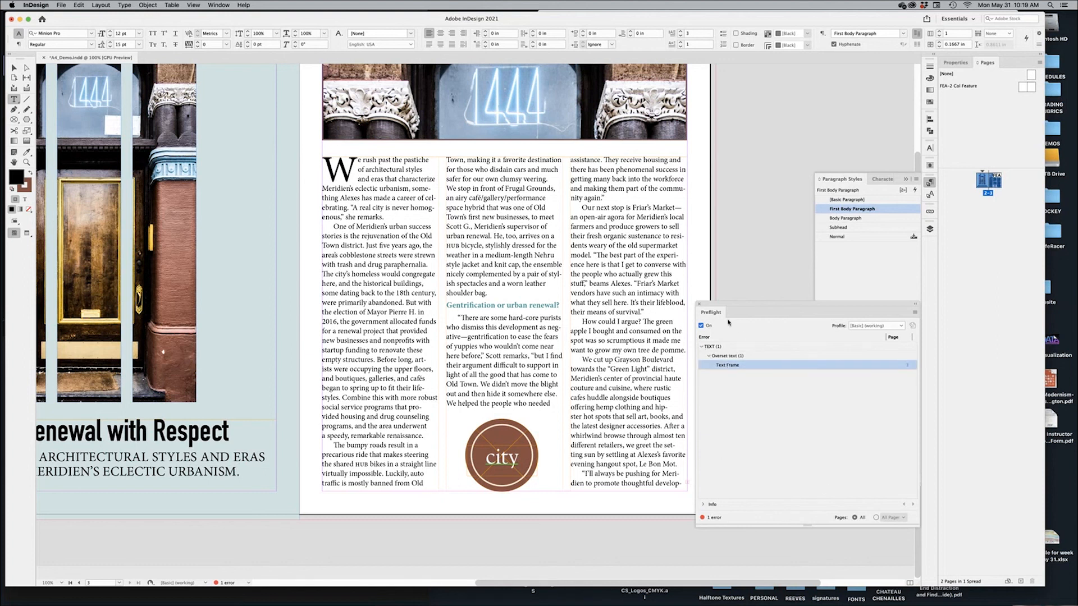
pyautogui.click(699, 304)
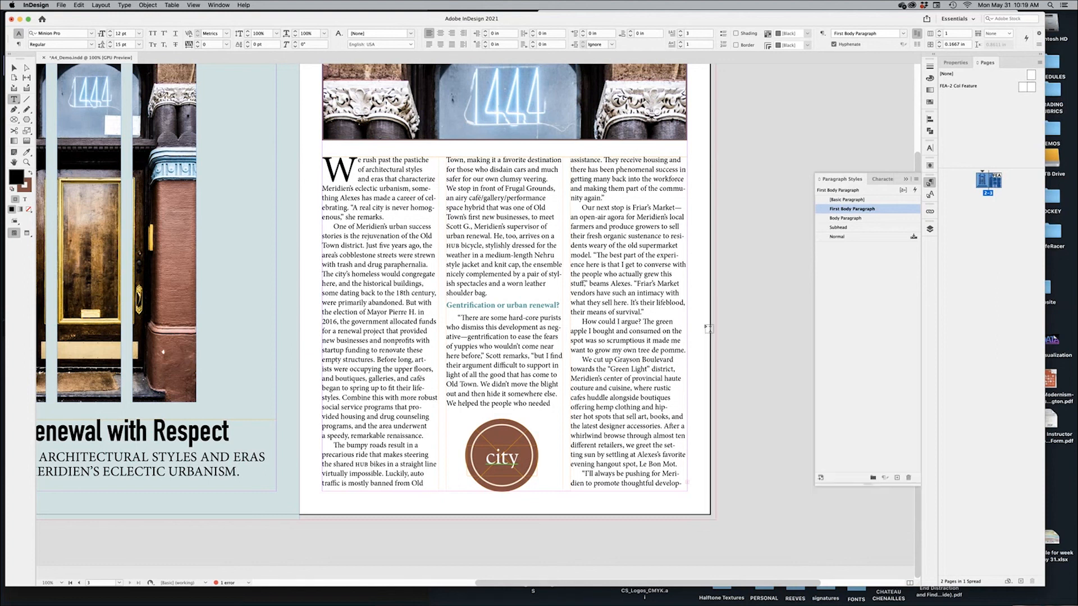
# Open the Body Paragraph style's basic character formats and try a leading of 14 pt before restoring it to 15 pt
pyautogui.click(624, 408)
pyautogui.doubleClick(624, 408)
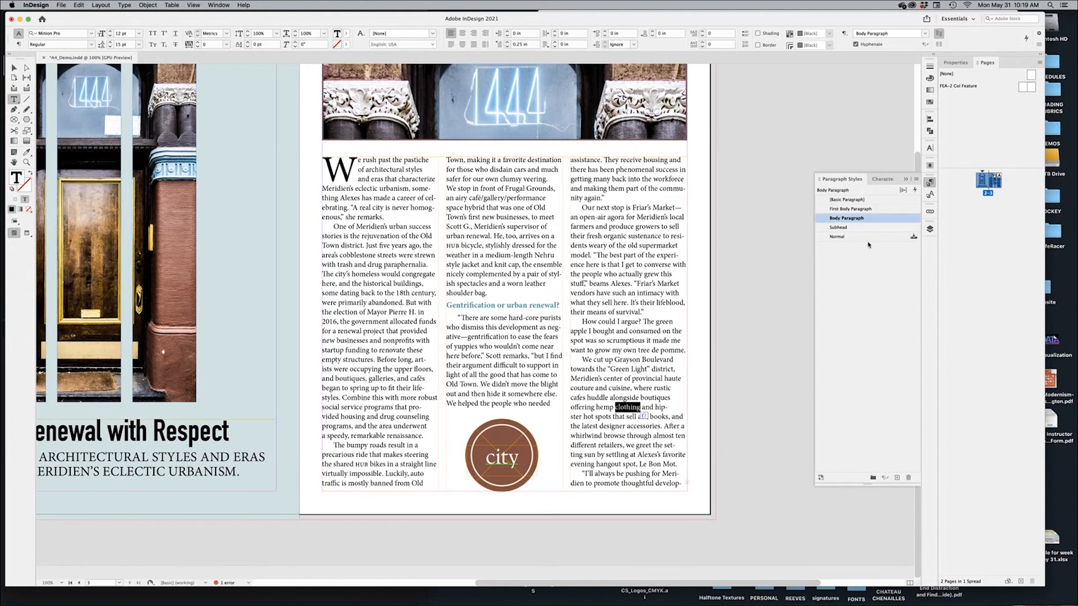
pyautogui.doubleClick(868, 218)
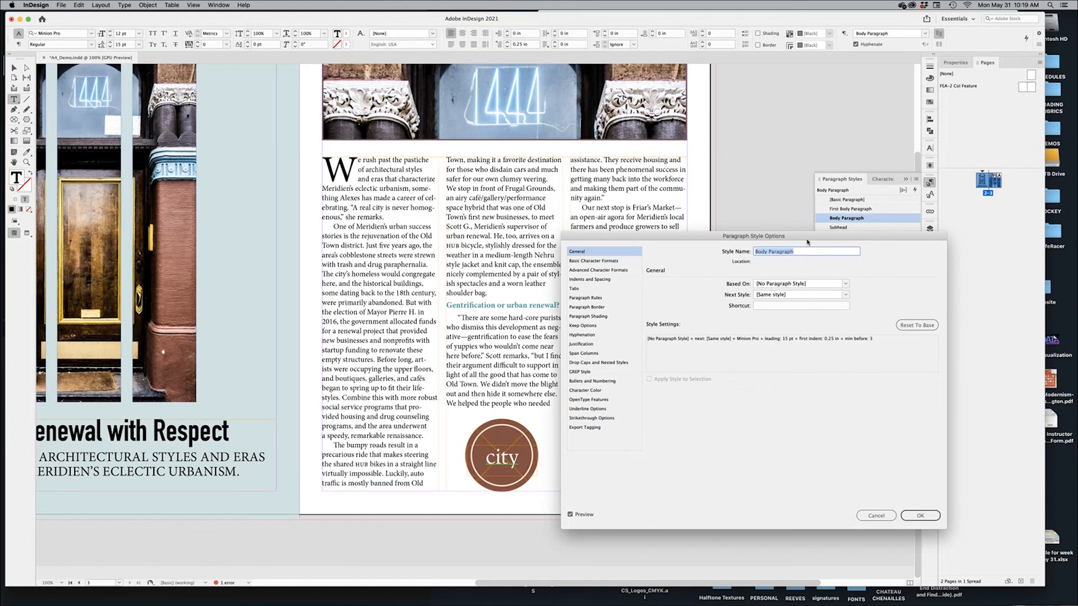
pyautogui.click(612, 261)
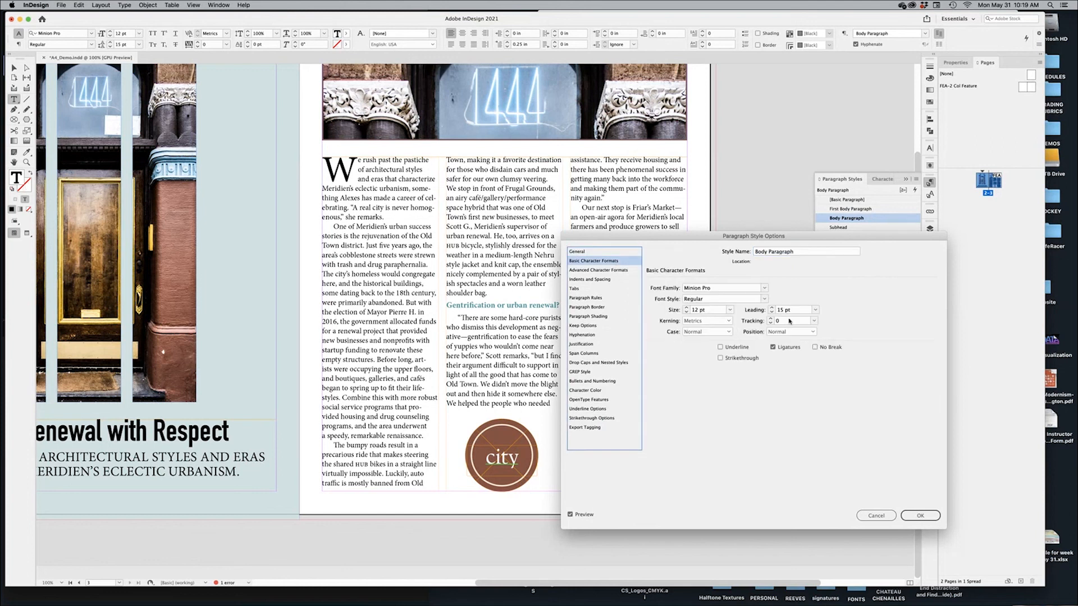
pyautogui.moveTo(745, 240); pyautogui.dragTo(835, 253)
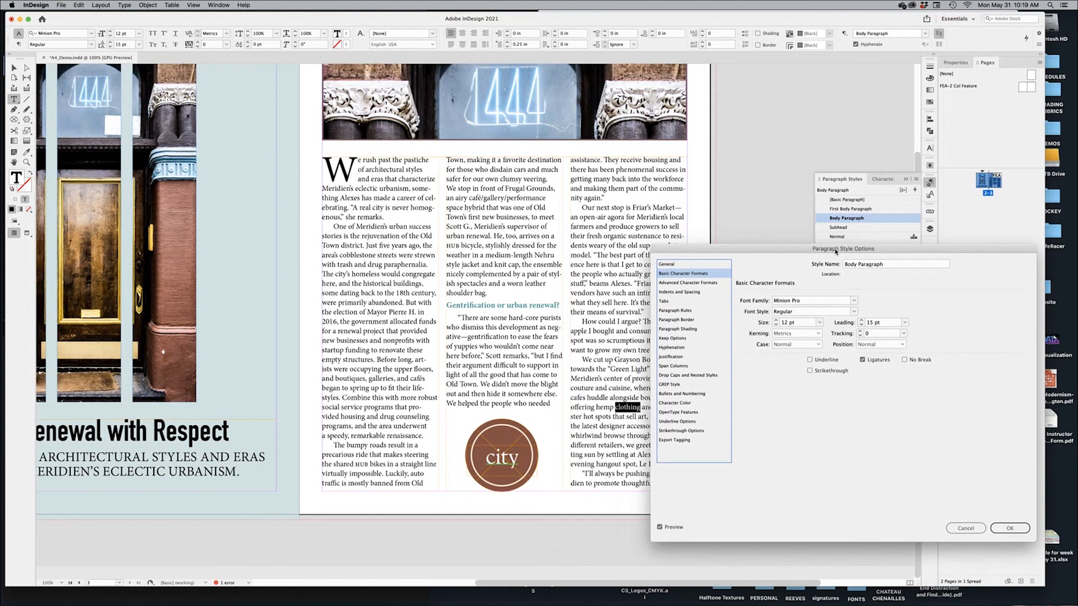
pyautogui.click(861, 326)
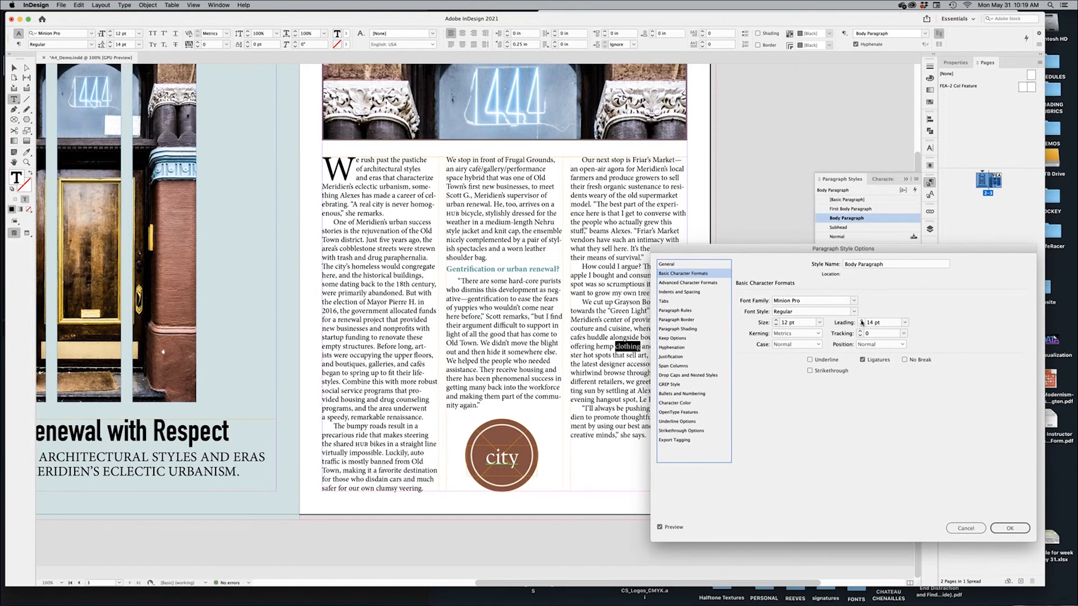
pyautogui.click(861, 320)
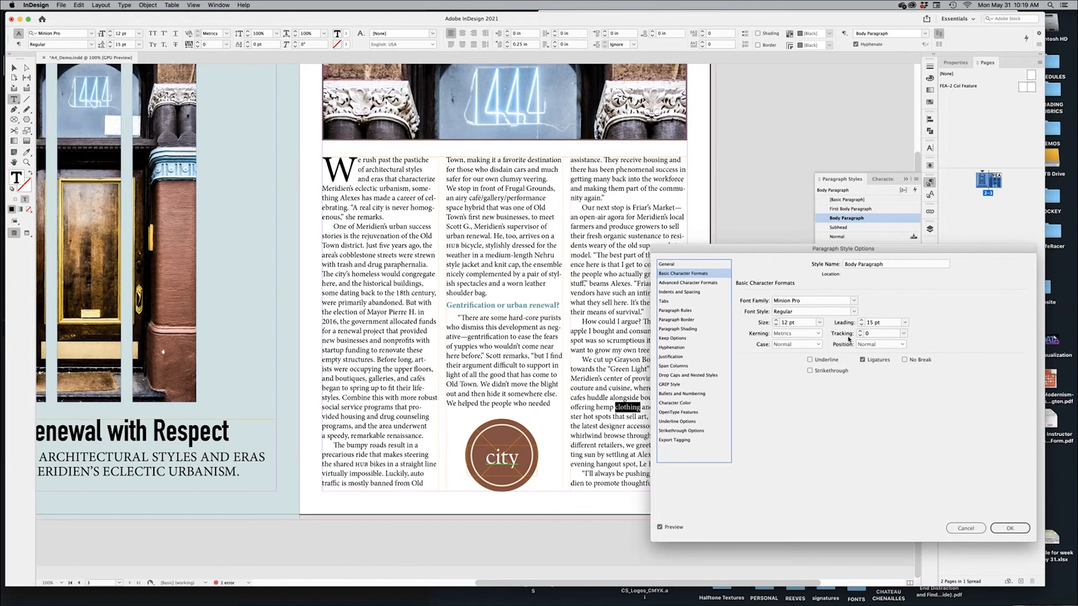
# Set the Body Paragraph style's font size to 11.5 pt and accept the change
pyautogui.press('Tab')
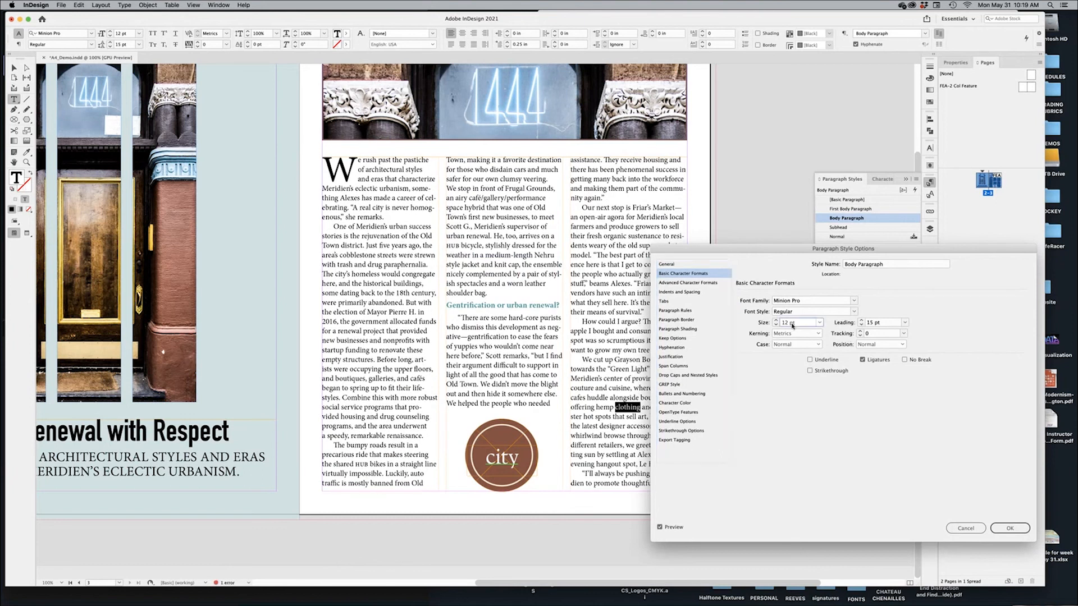
pyautogui.write('11.5')
pyautogui.press('Tab')
pyautogui.moveTo(791, 248); pyautogui.dragTo(838, 209)
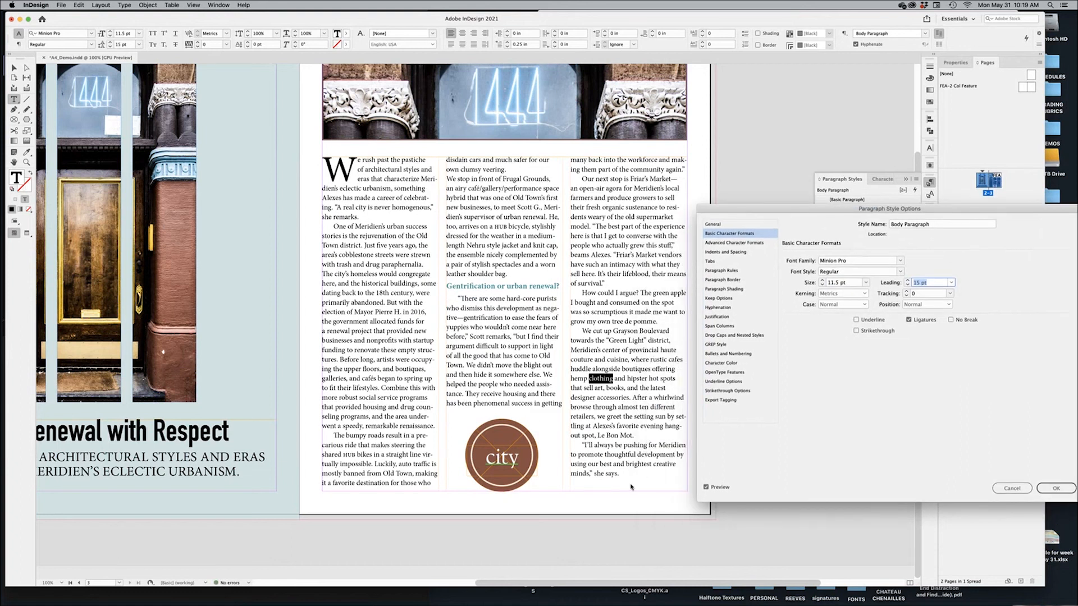
pyautogui.moveTo(815, 209); pyautogui.dragTo(692, 226)
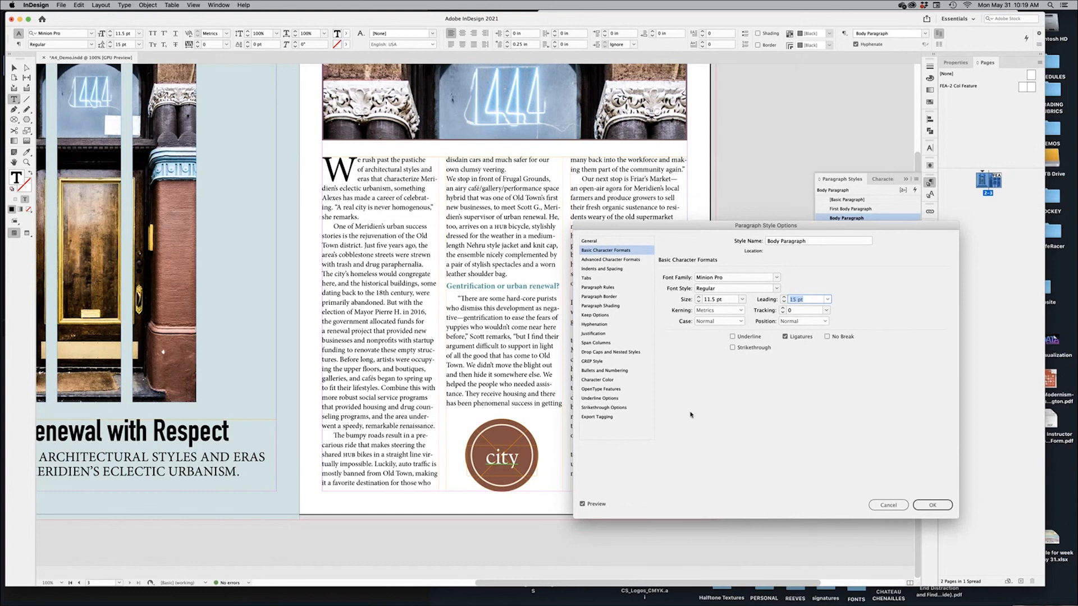
pyautogui.click(932, 505)
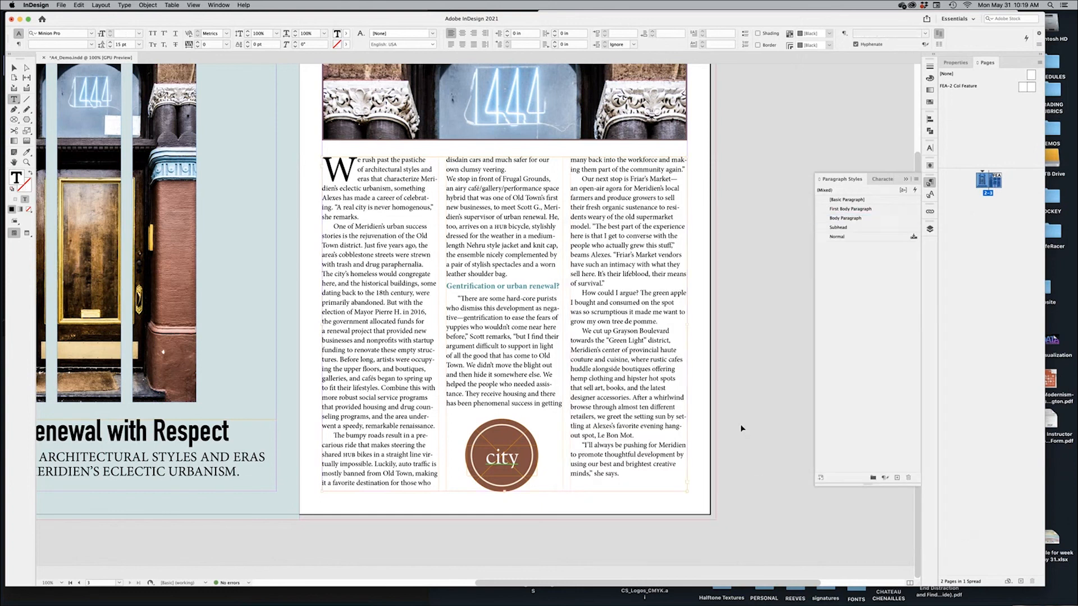
pyautogui.moveTo(627, 340); pyautogui.dragTo(503, 308)
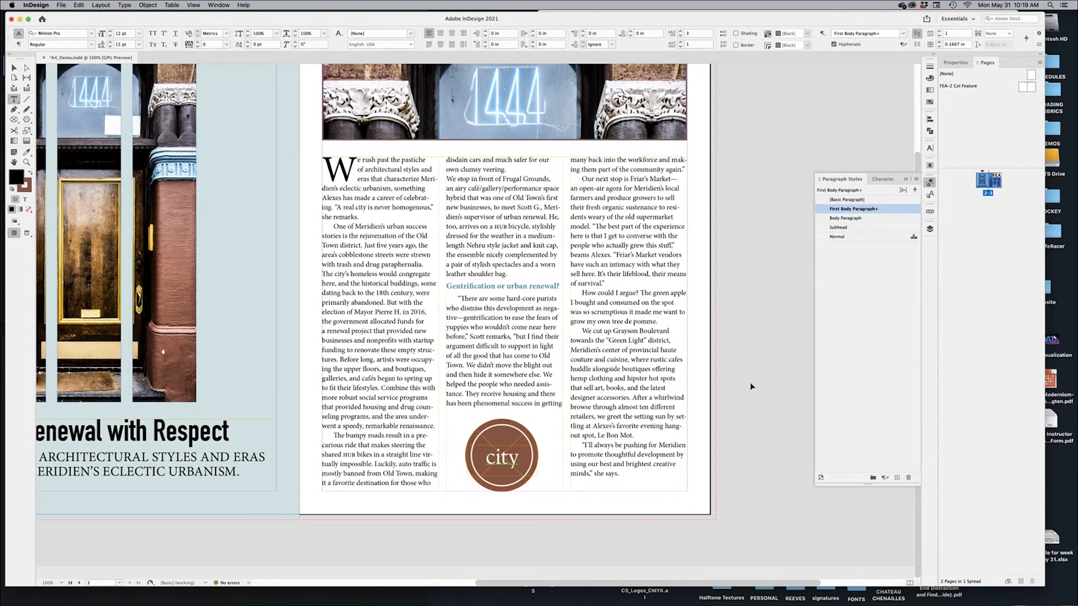
# Switch to Chrome and read the own-practice exercises on importing text files and replacing em dashes with Find/Change
pyautogui.press('super+Tab')
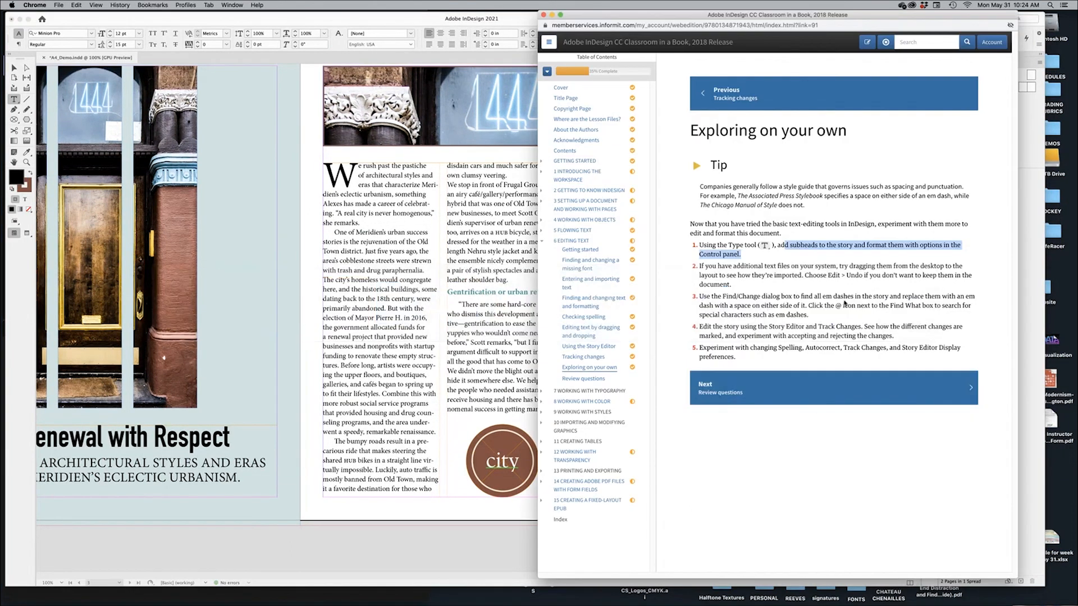
pyautogui.click(823, 245)
pyautogui.moveTo(823, 246); pyautogui.dragTo(878, 276)
pyautogui.click(724, 266)
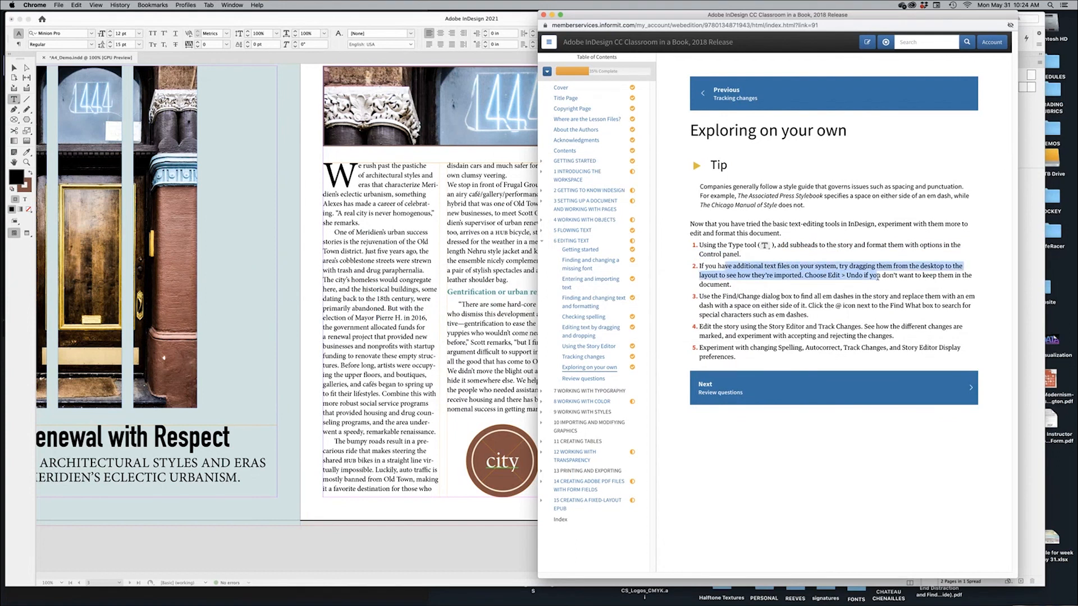
pyautogui.click(850, 283)
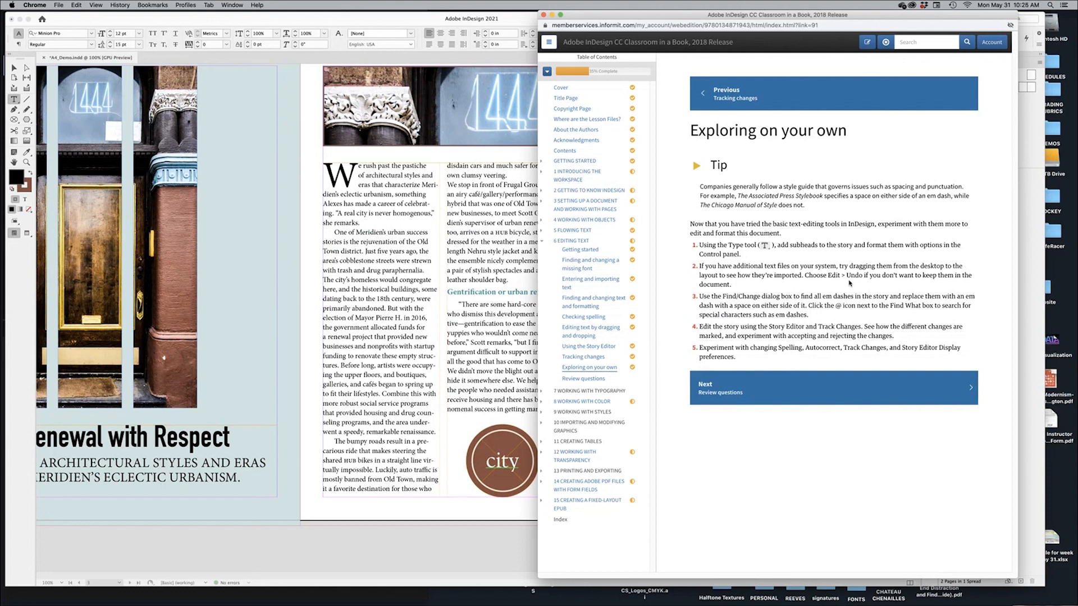
pyautogui.moveTo(710, 296); pyautogui.dragTo(847, 296)
pyautogui.click(891, 300)
pyautogui.moveTo(719, 306); pyautogui.dragTo(798, 315)
pyautogui.click(799, 316)
# Return to InDesign and examine the em dashes after "negative" in the second column and after "Friar's Market" in the third
pyautogui.click(331, 553)
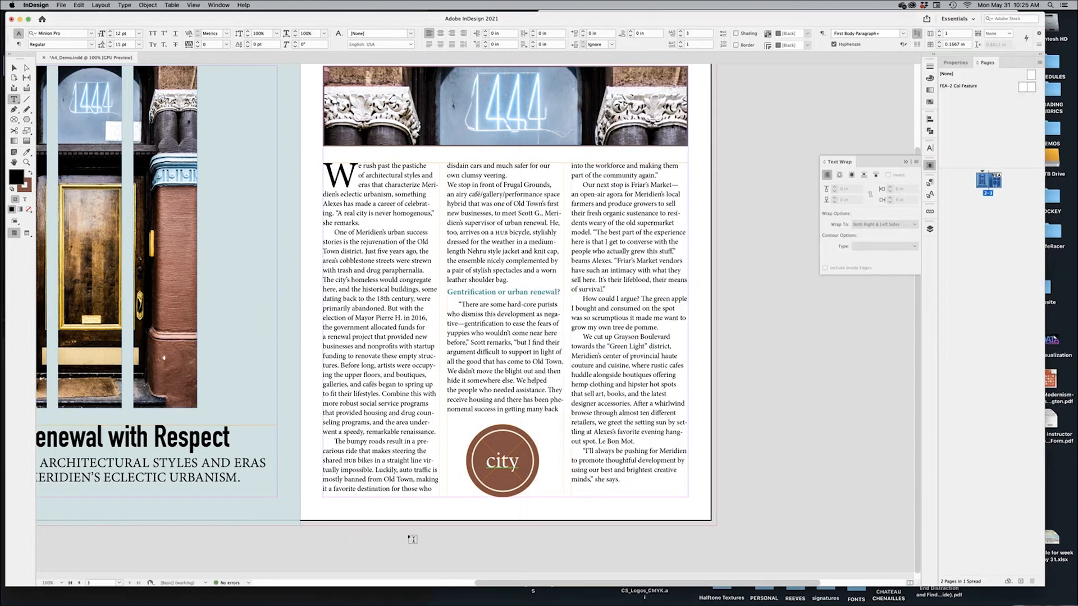
pyautogui.press('super+equal')
pyautogui.press('super+equal')
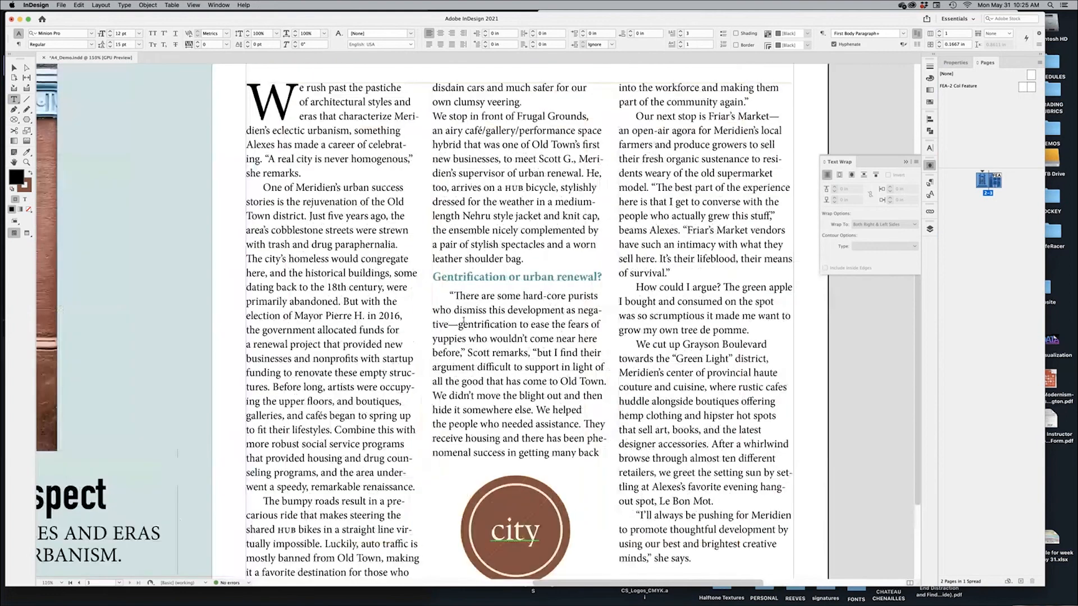
pyautogui.doubleClick(452, 324)
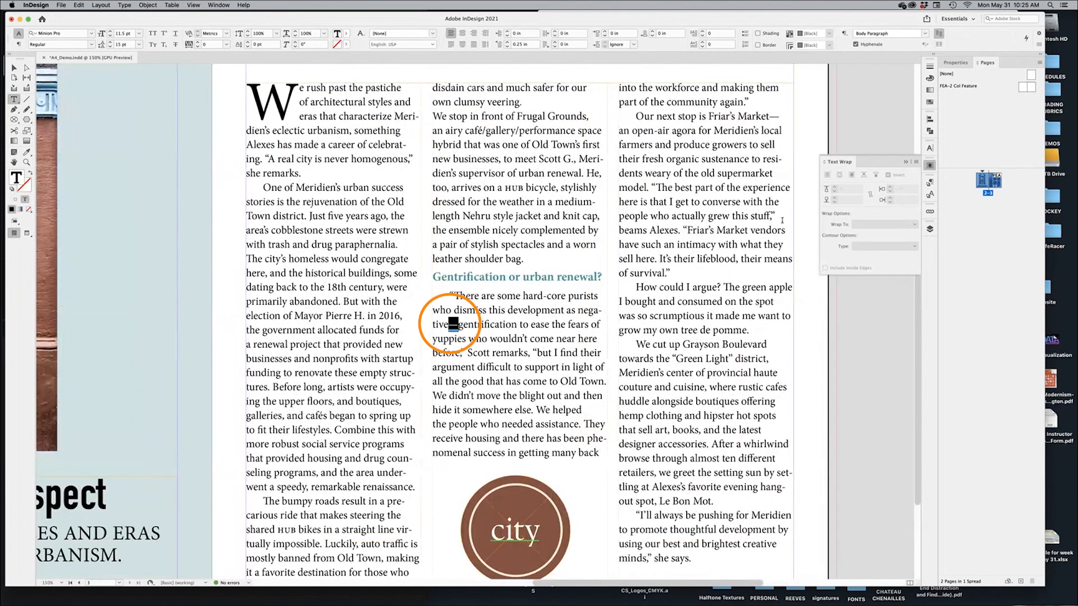
pyautogui.doubleClick(774, 116)
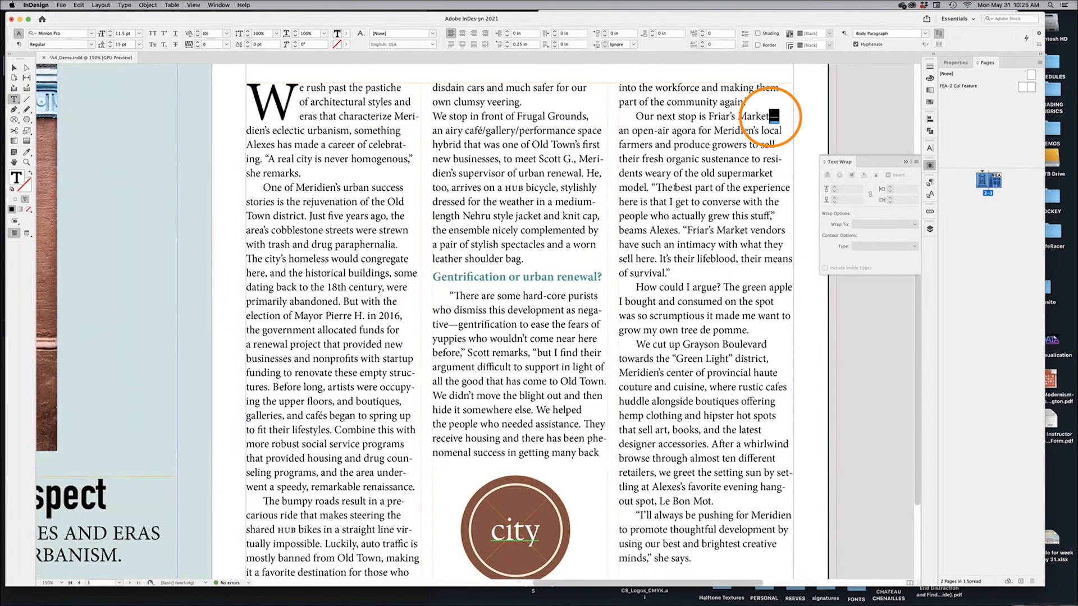
pyautogui.click(448, 324)
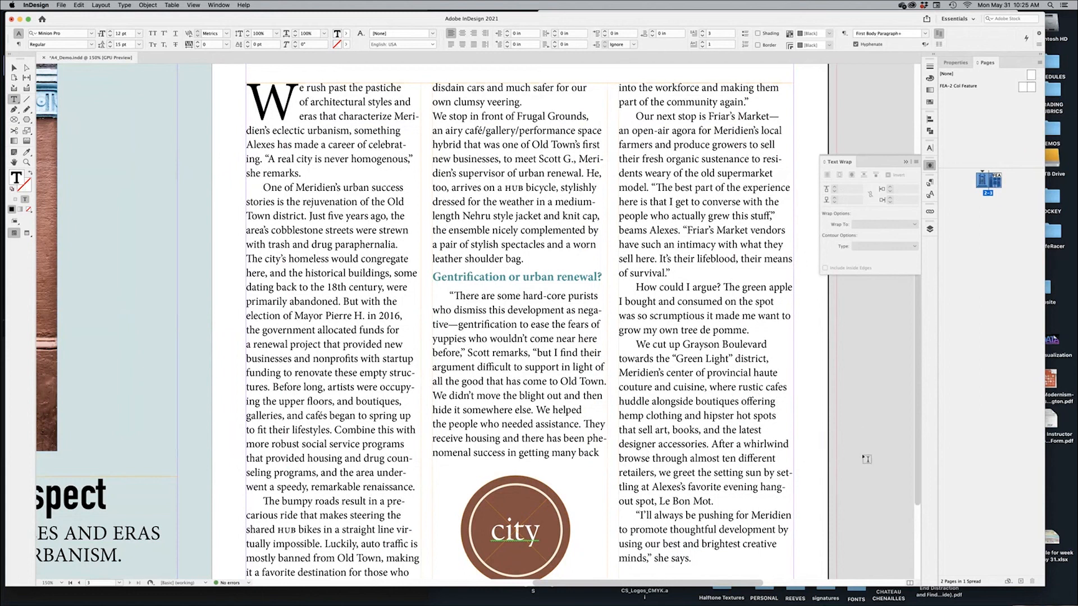
pyautogui.hscroll(5, 730, 406)
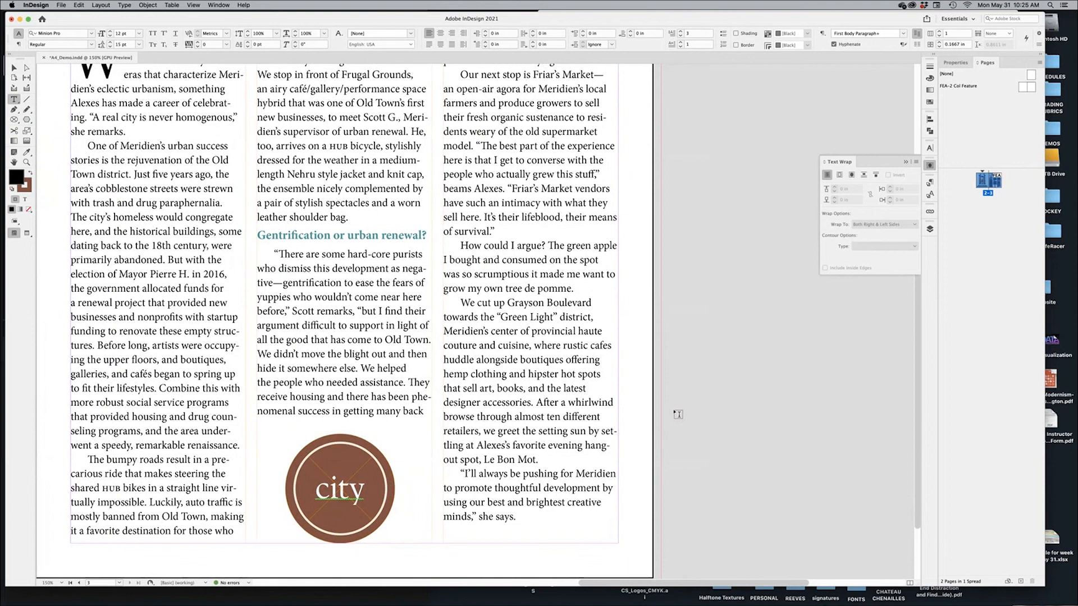
# Open Find/Change and set the search text to the em dash special character
pyautogui.press('super+f')
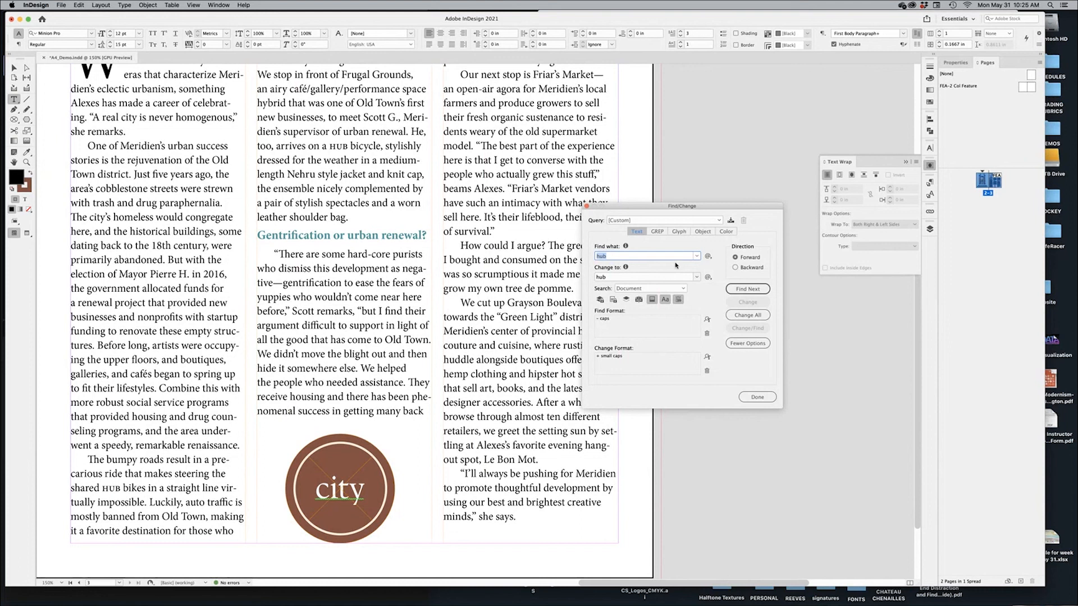
pyautogui.click(708, 257)
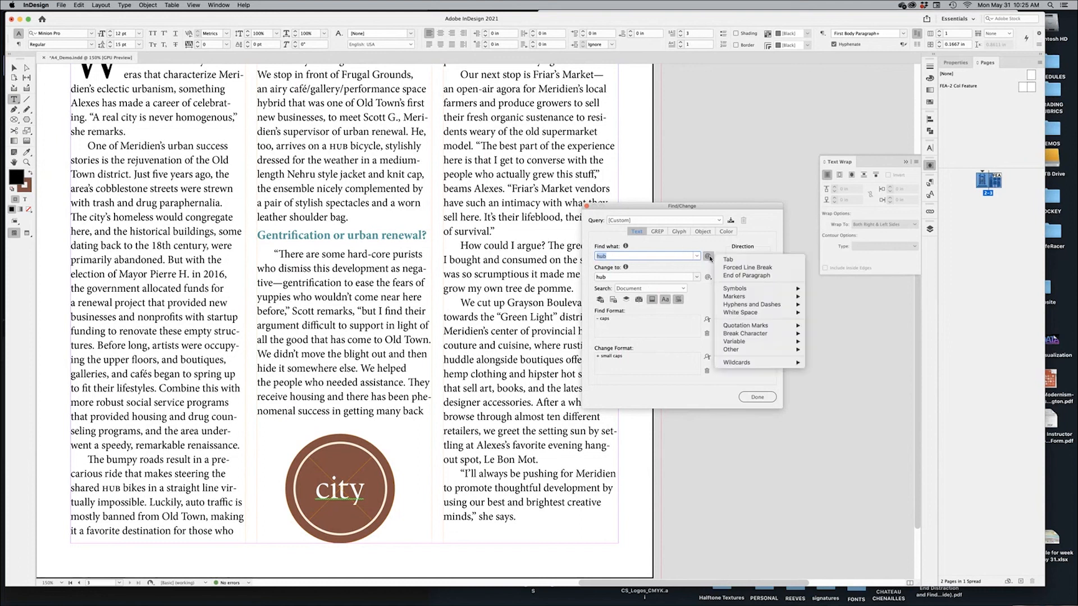
pyautogui.moveTo(748, 306)
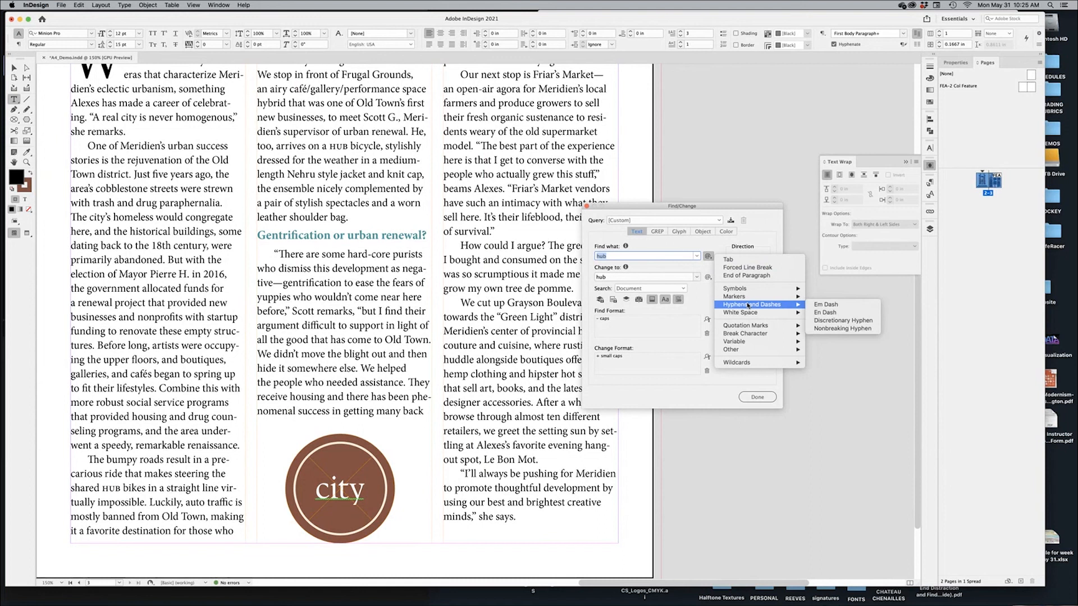
pyautogui.click(826, 306)
pyautogui.moveTo(607, 257); pyautogui.dragTo(598, 257)
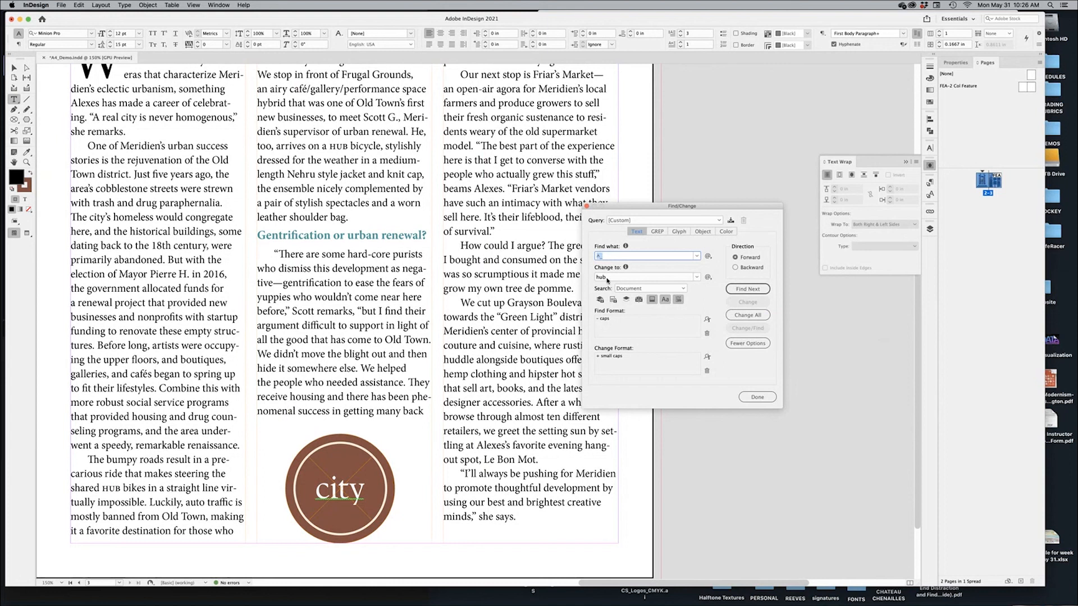
# Replace "hub" in the change-to text with an em dash that has a space on either side
pyautogui.moveTo(617, 277); pyautogui.dragTo(592, 277)
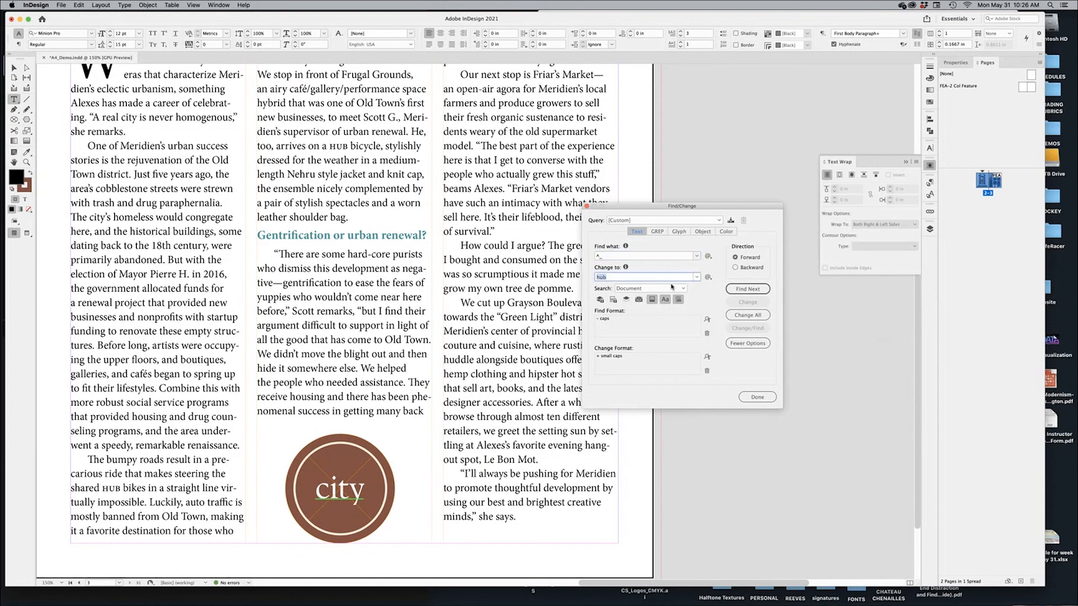
pyautogui.click(708, 277)
pyautogui.moveTo(729, 325)
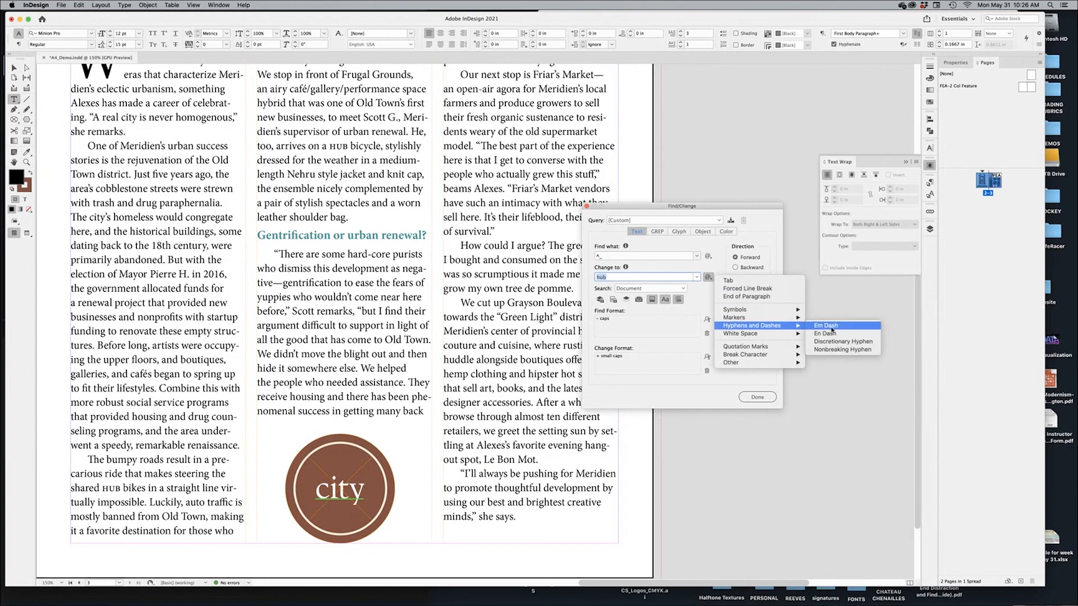
pyautogui.click(820, 326)
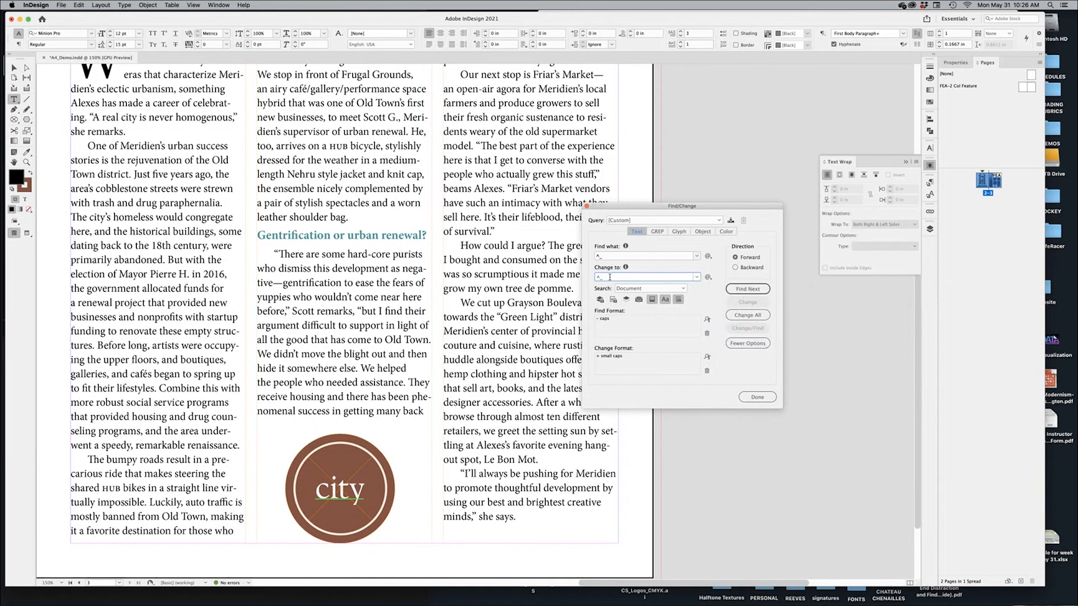
pyautogui.press('Left')
pyautogui.press('Right')
pyautogui.press('Right')
# Turn off the footnote, case-sensitive and whole-word search options and find the next em dash in the document
pyautogui.click(750, 291)
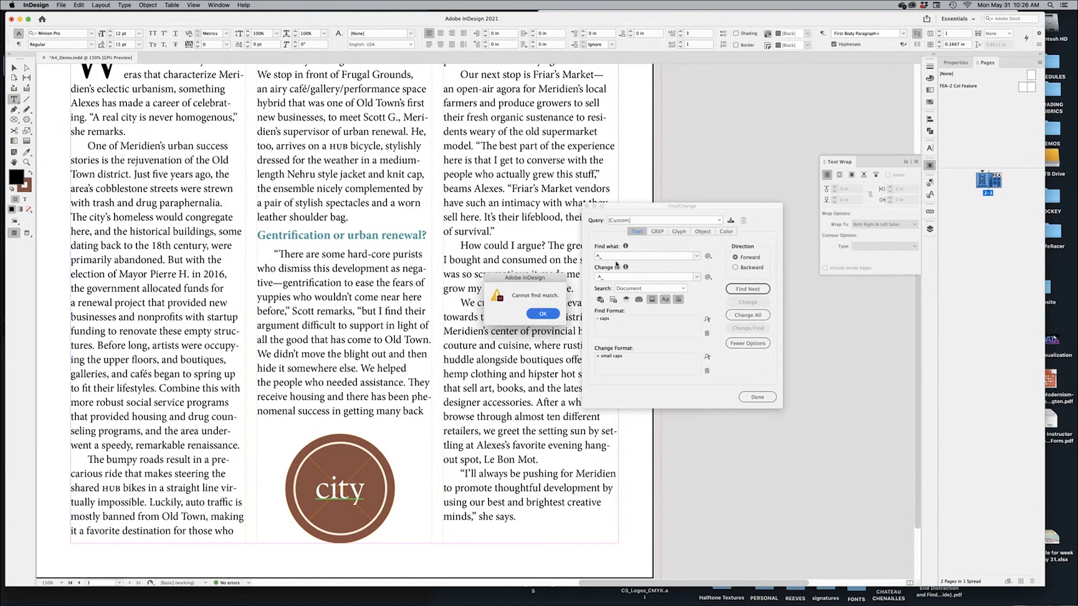
pyautogui.click(549, 316)
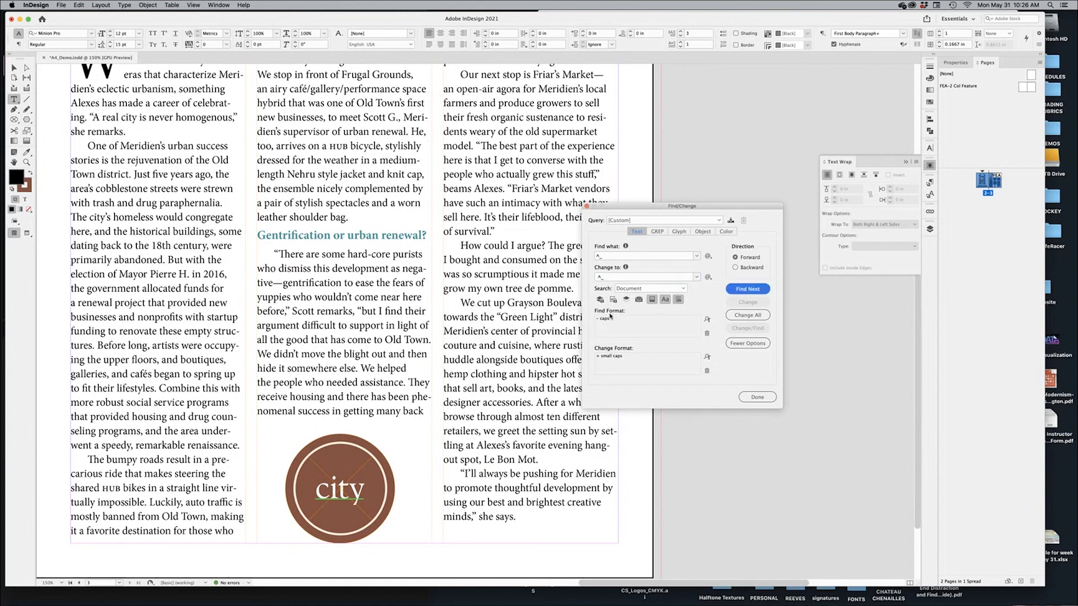
pyautogui.click(651, 299)
pyautogui.click(743, 288)
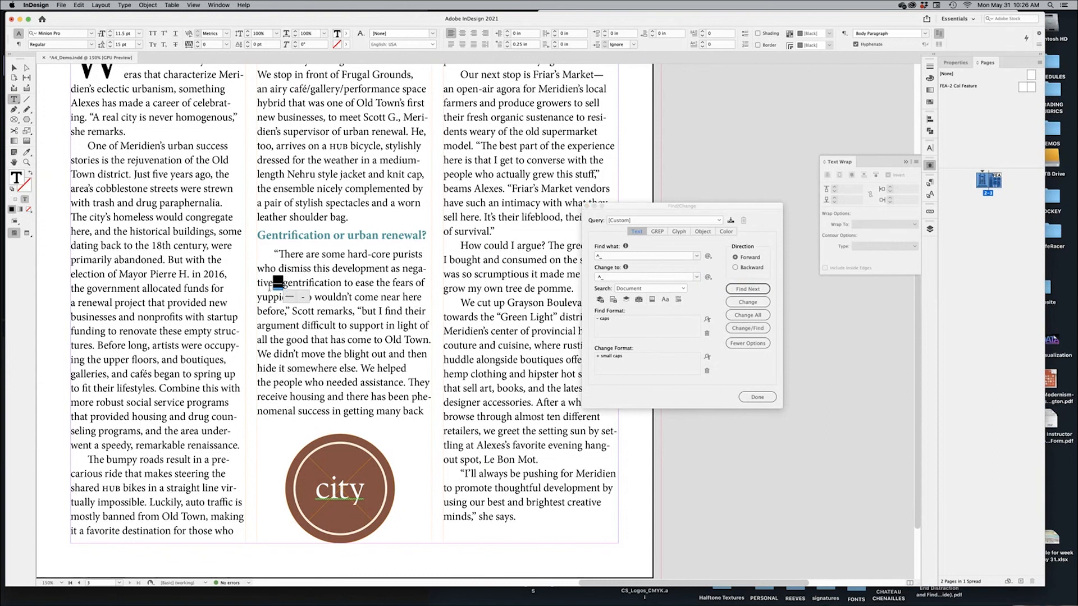
# Replace the em dashes after "negative" and "Friar's Market" with the spaced version one by one, then close Find/Change and deselect the text
pyautogui.click(748, 330)
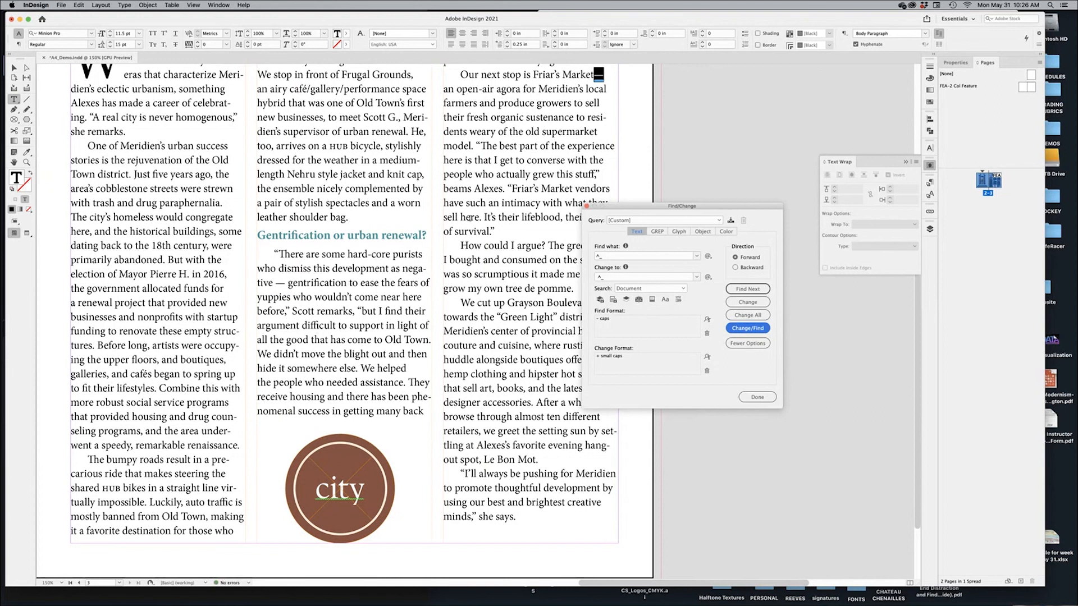
pyautogui.click(592, 73)
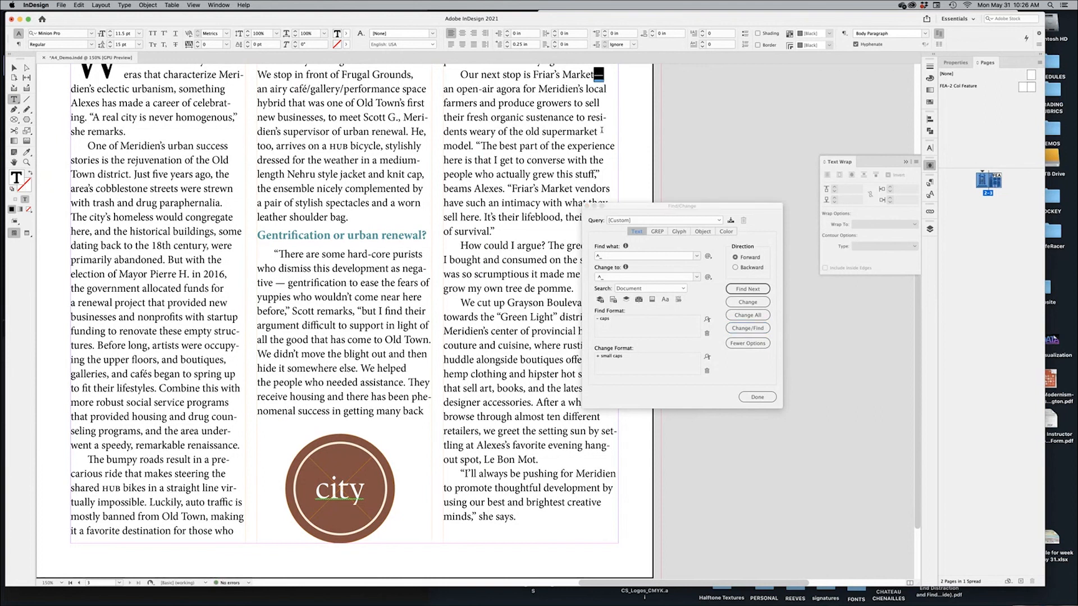
pyautogui.click(752, 329)
pyautogui.click(543, 314)
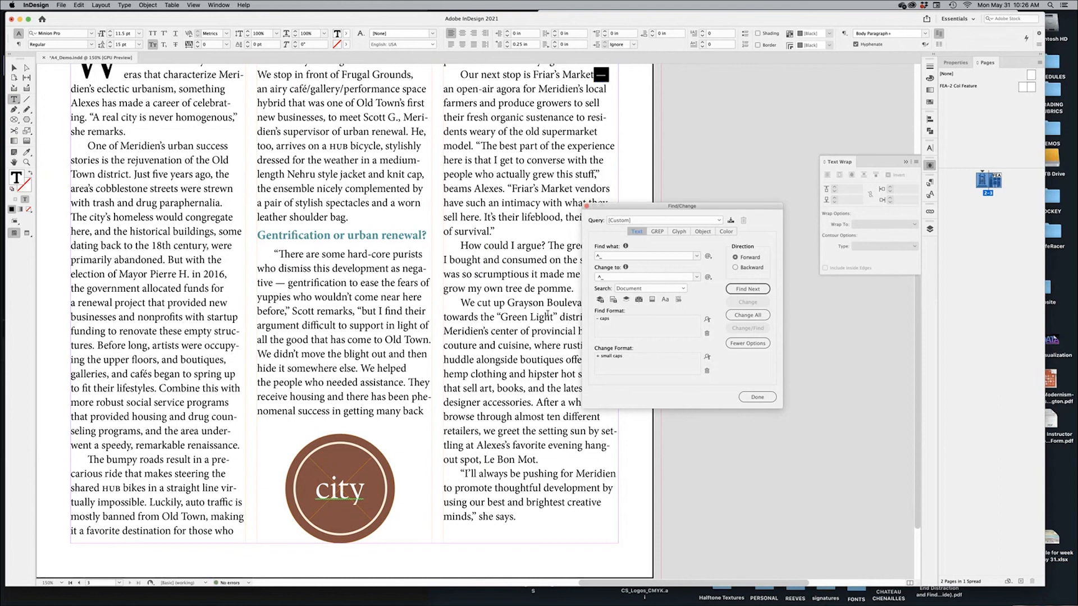
pyautogui.click(756, 397)
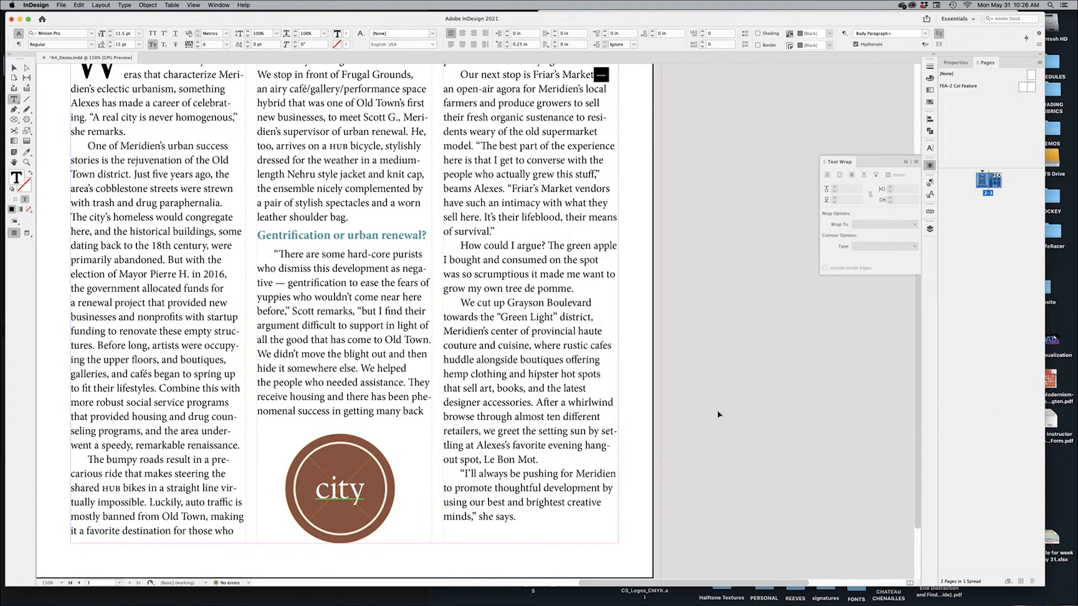
pyautogui.click(721, 409)
# Switch to Chrome and read the remaining "Exploring on your own" exercises on Story Editor, Track Changes, Spelling and Autocorrect preferences
pyautogui.press('super+Tab')
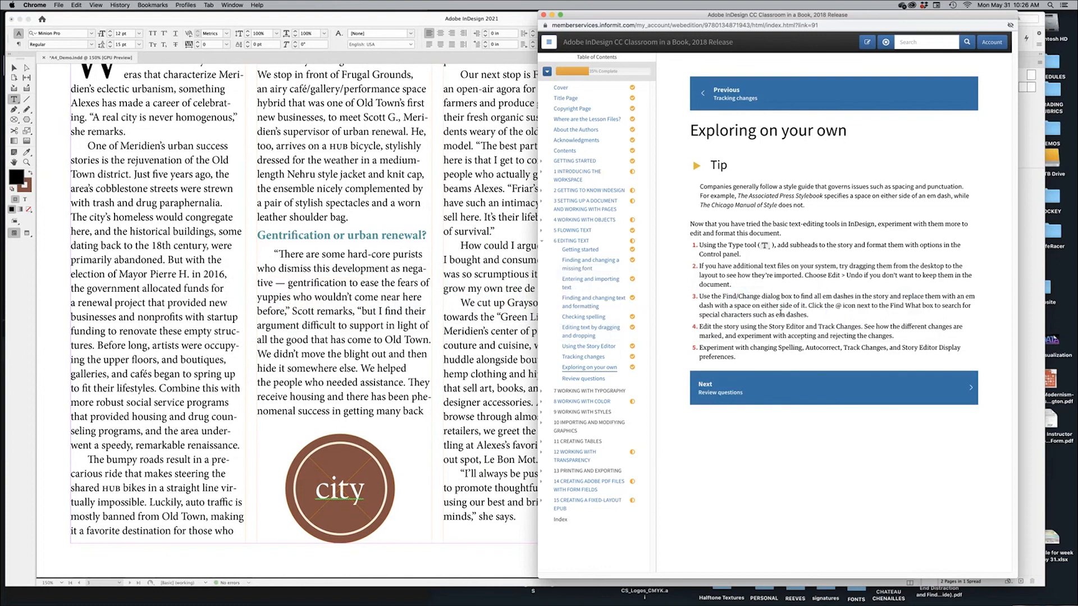
pyautogui.moveTo(803, 296); pyautogui.dragTo(857, 307)
pyautogui.click(857, 306)
pyautogui.moveTo(761, 306); pyautogui.dragTo(899, 337)
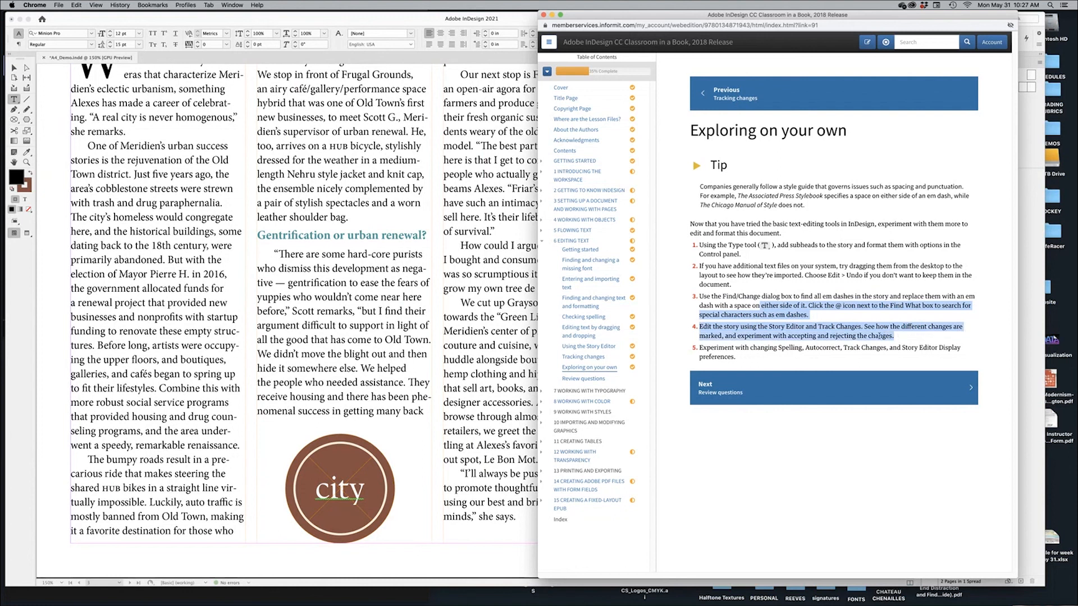
pyautogui.doubleClick(761, 348)
pyautogui.moveTo(792, 347); pyautogui.dragTo(938, 358)
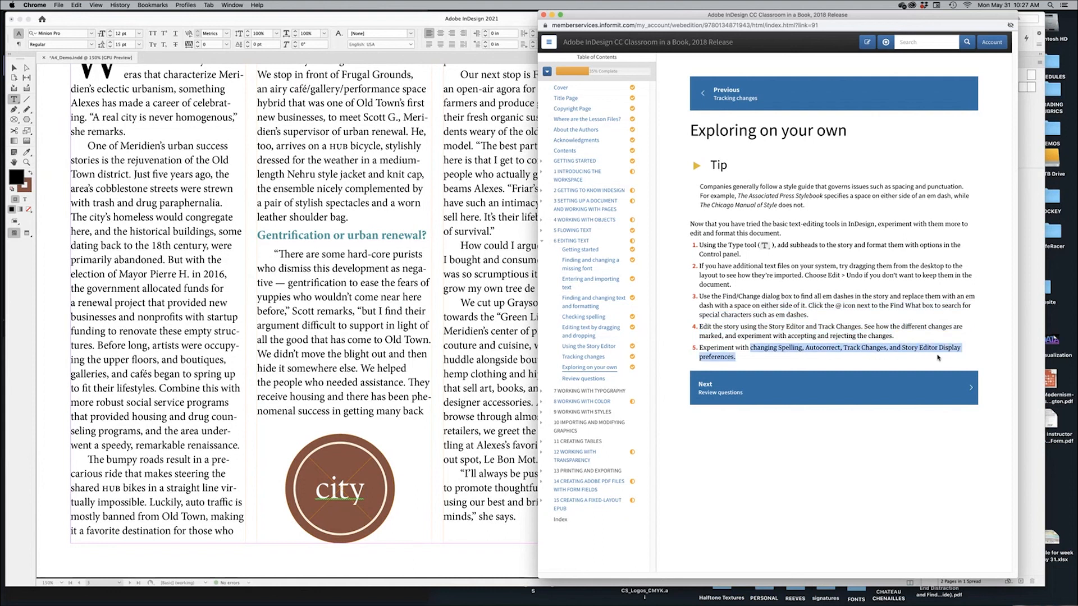
# Return to InDesign and examine the end of the story's third column and the overall two-page spread
pyautogui.click(475, 387)
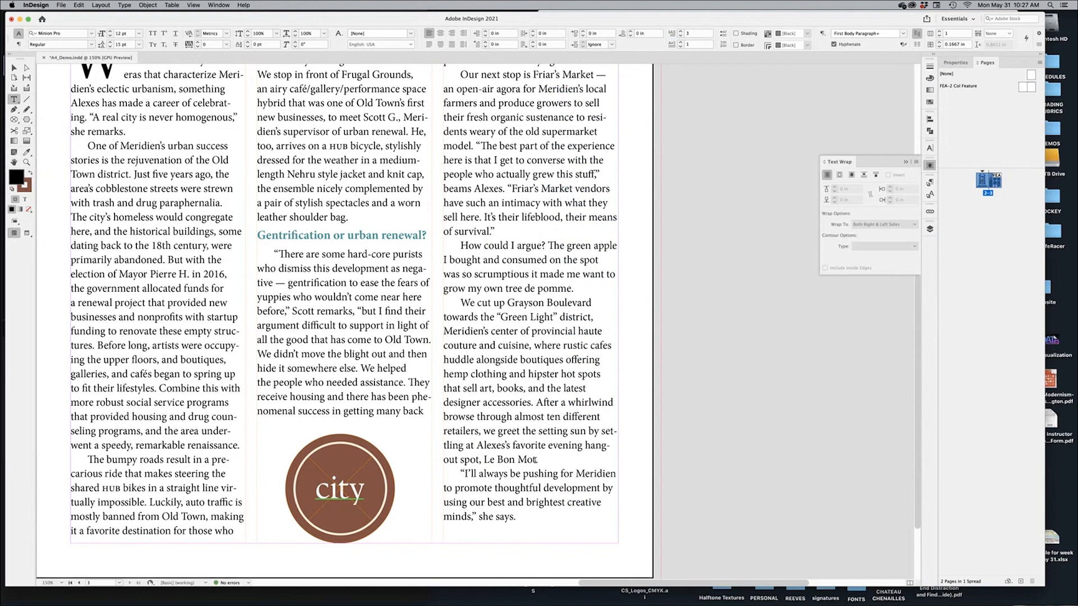
pyautogui.moveTo(535, 460); pyautogui.dragTo(496, 460)
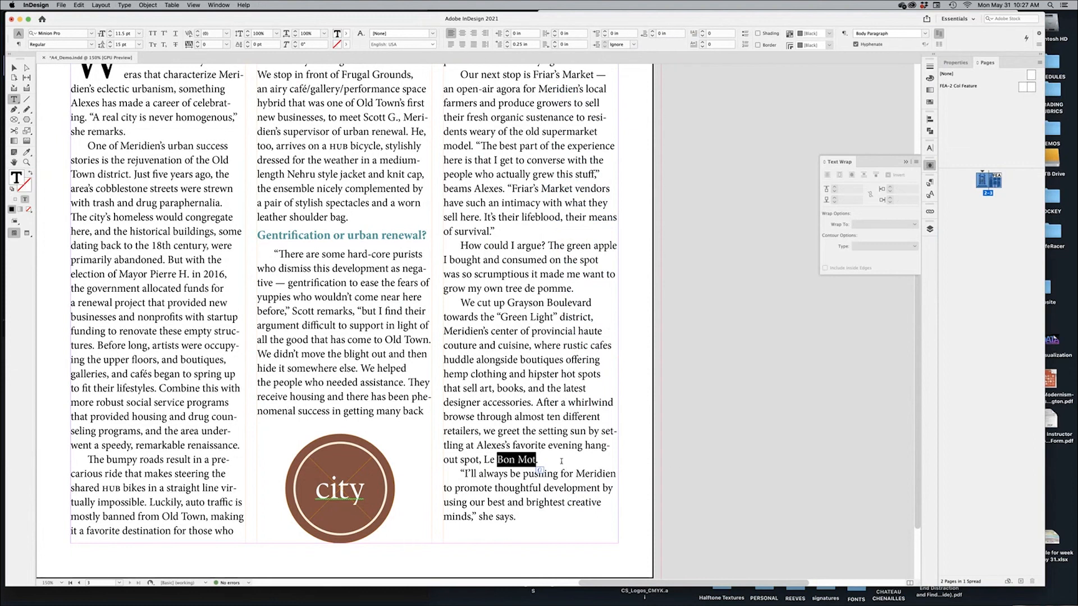
pyautogui.click(698, 414)
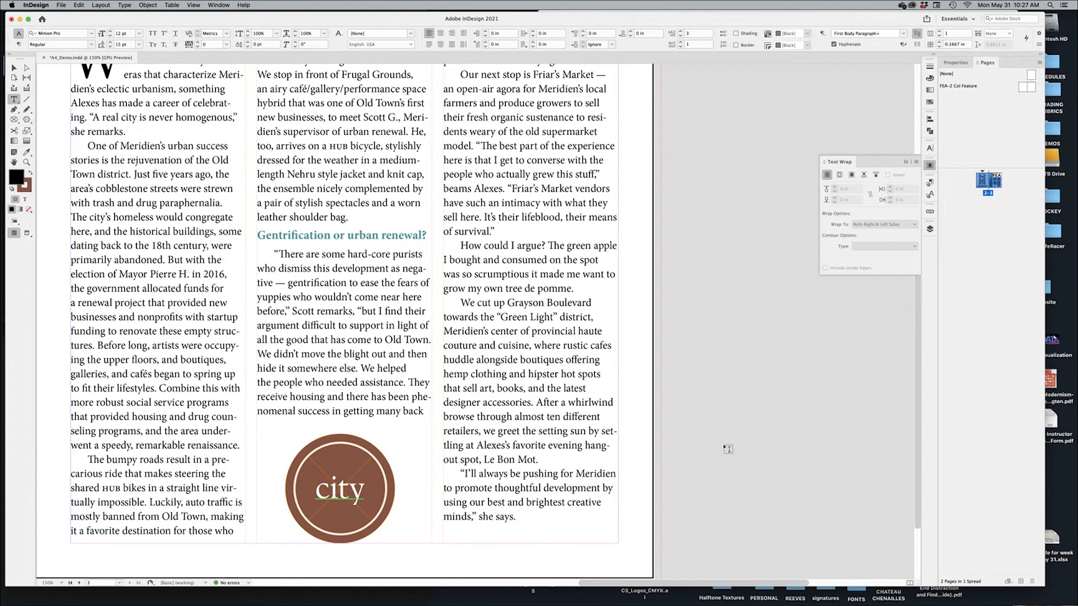
pyautogui.press('super+minus')
pyautogui.press('super+minus')
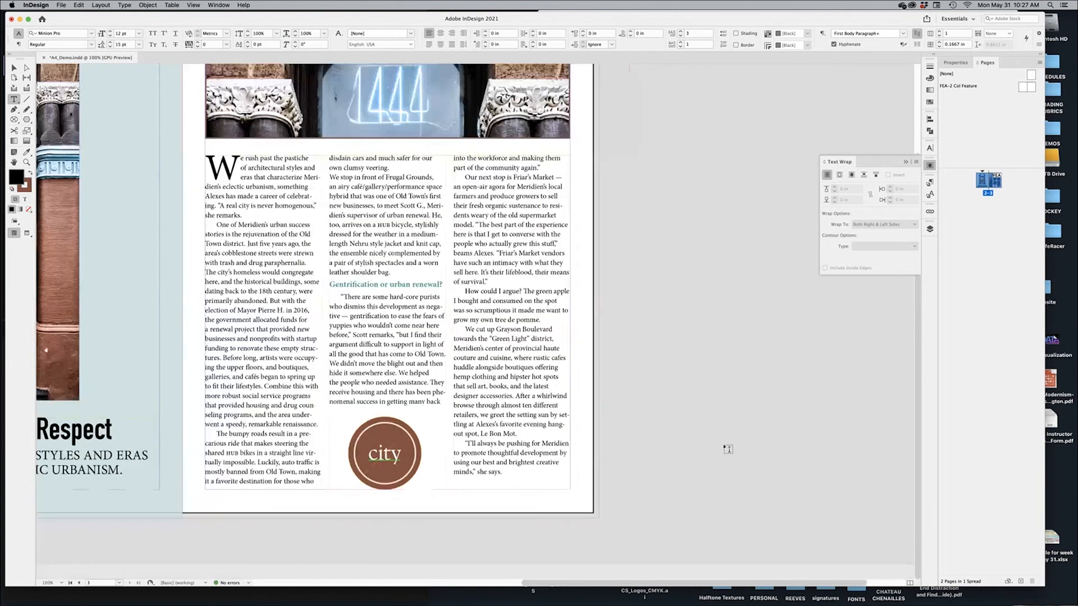
pyautogui.press('super+minus')
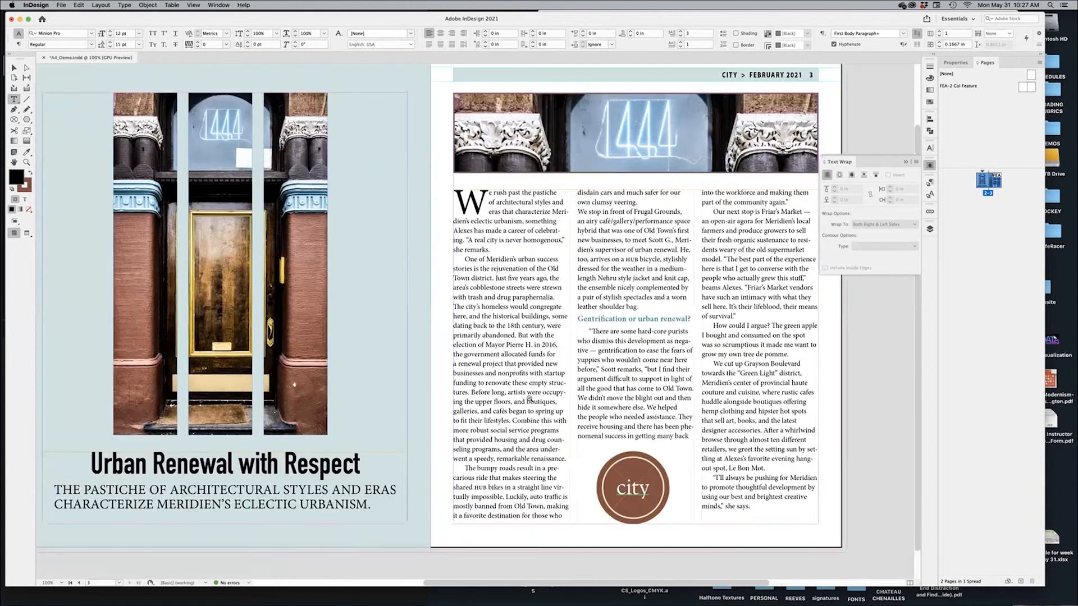